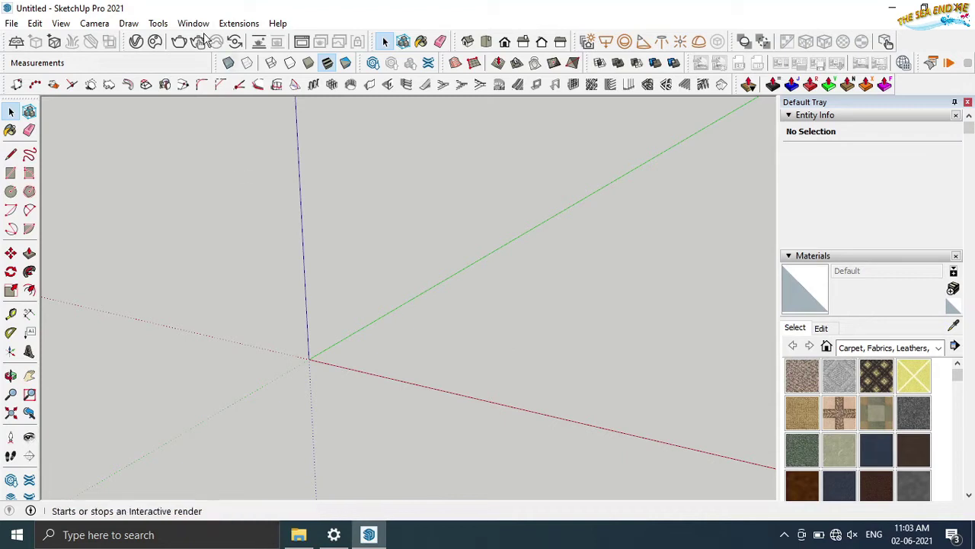
Confirm the model's length units are set to millimetres
click(193, 23)
click(192, 23)
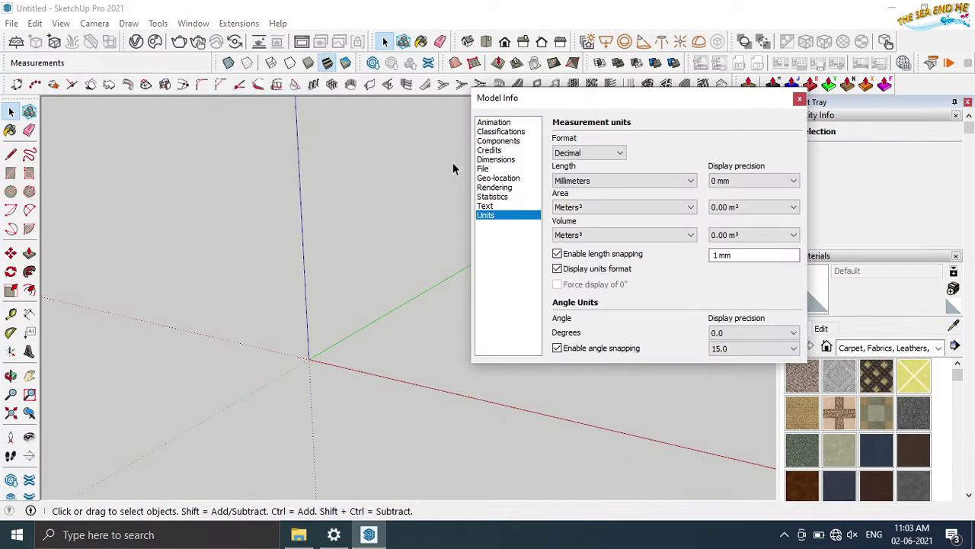
click(576, 181)
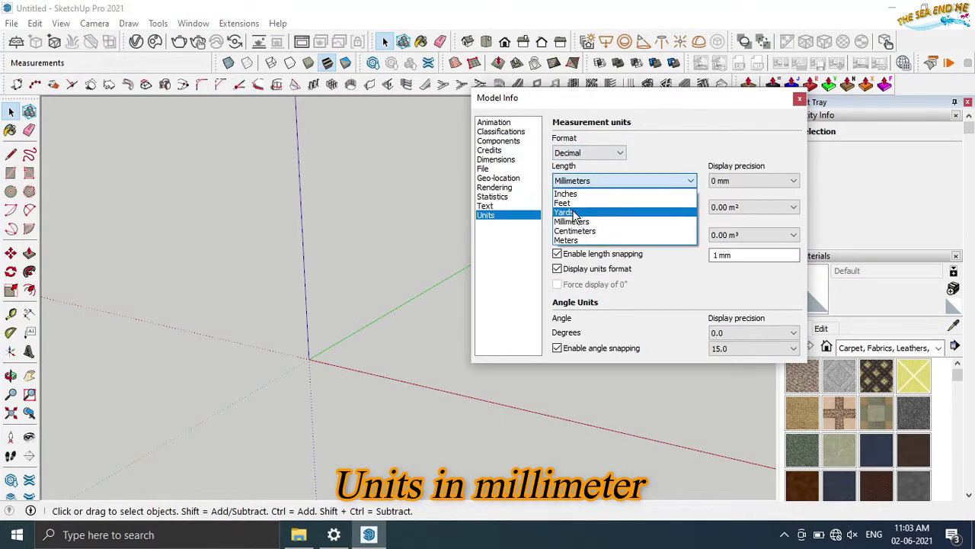
click(579, 211)
click(798, 99)
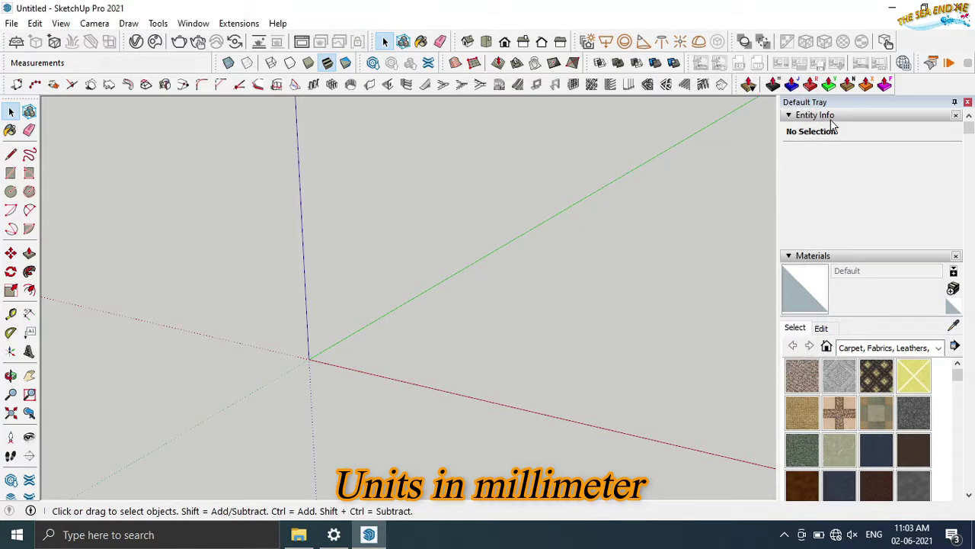
mouse_move(377, 320)
middle_down()
mouse_move(303, 305)
mouse_move(703, 179)
mouse_move(683, 179)
mouse_move(679, 241)
middle_up()
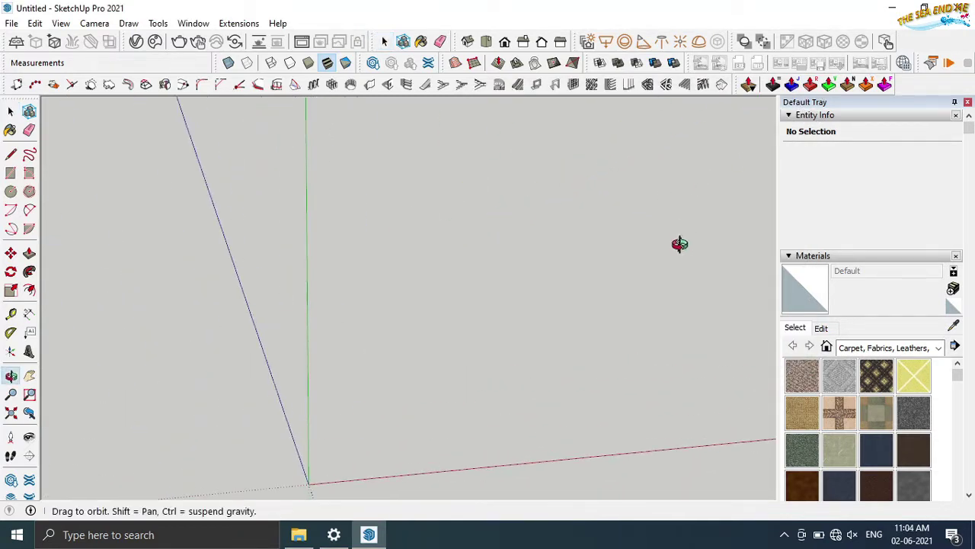
Draw an 80 by 160 mm rectangle on the ground and zoom to fit it
click(11, 174)
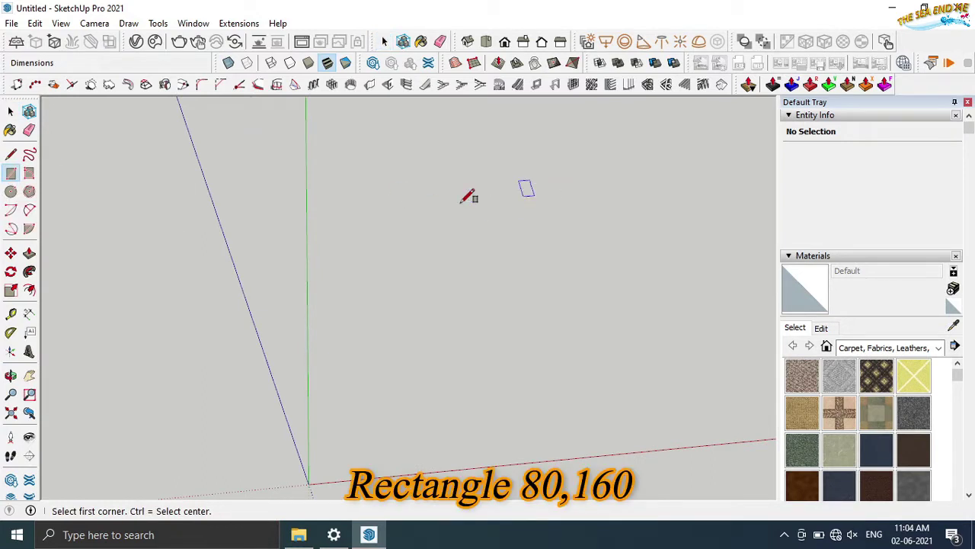
click(449, 201)
text(80,160)
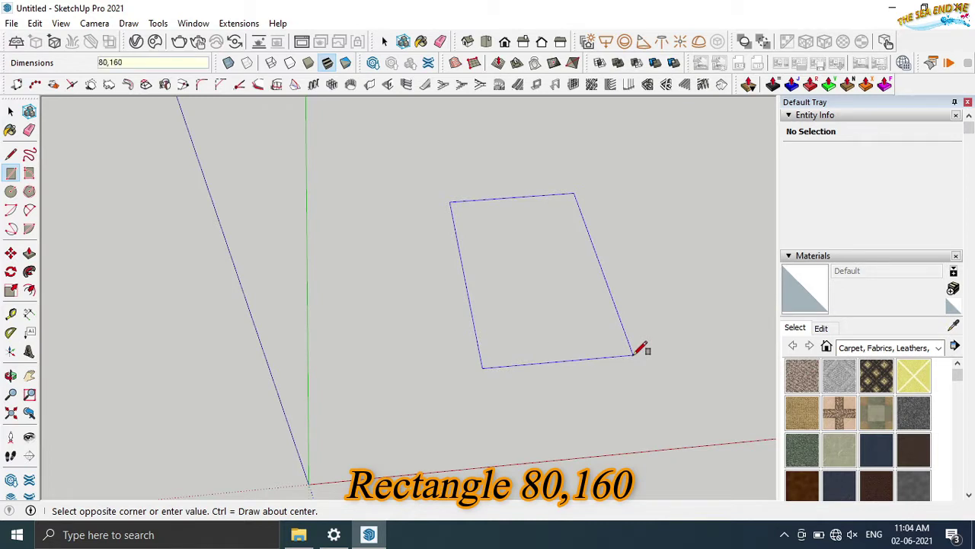
key(Escape)
click(428, 62)
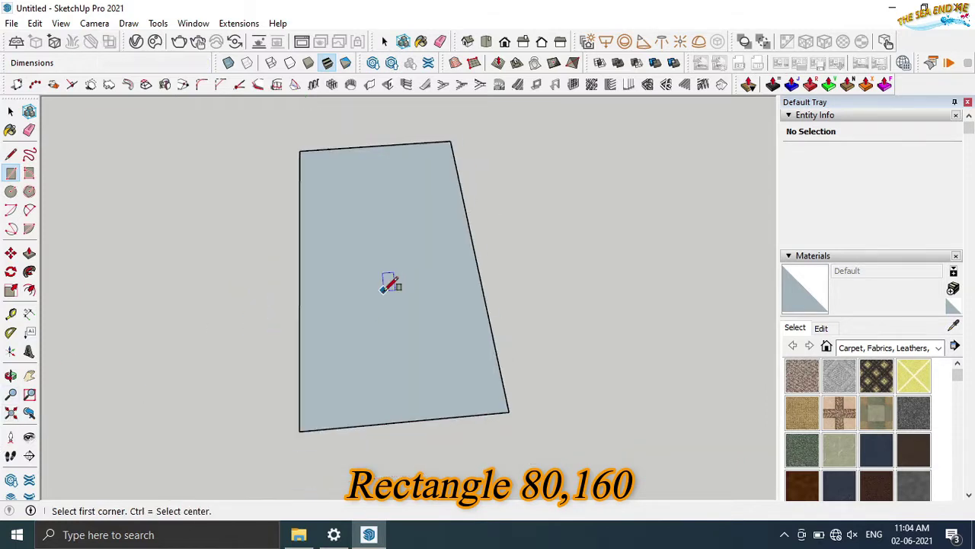
middle_drag(387, 283, 331, 290)
scroll(358, 107, up, 1)
scroll(342, 103, up, 1)
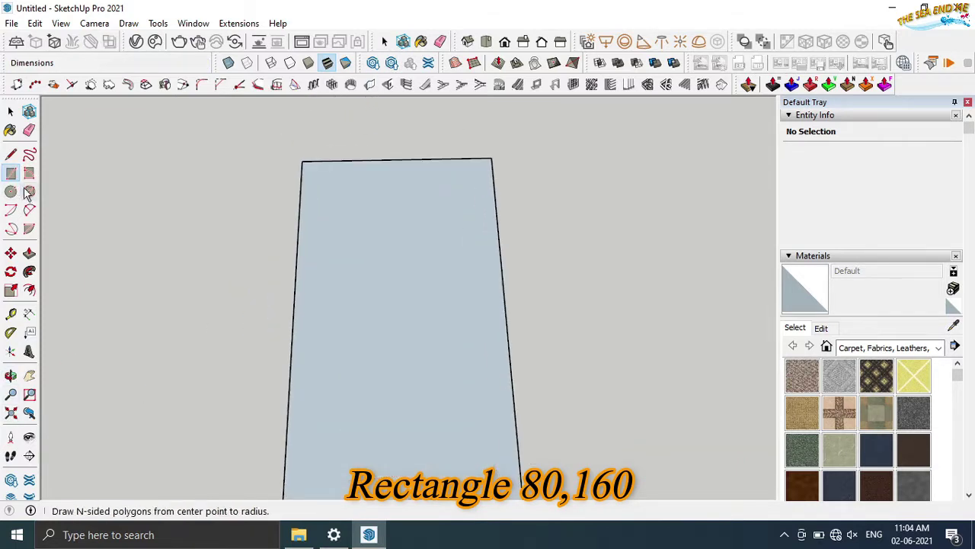
click(29, 210)
scroll(447, 208, up, 1)
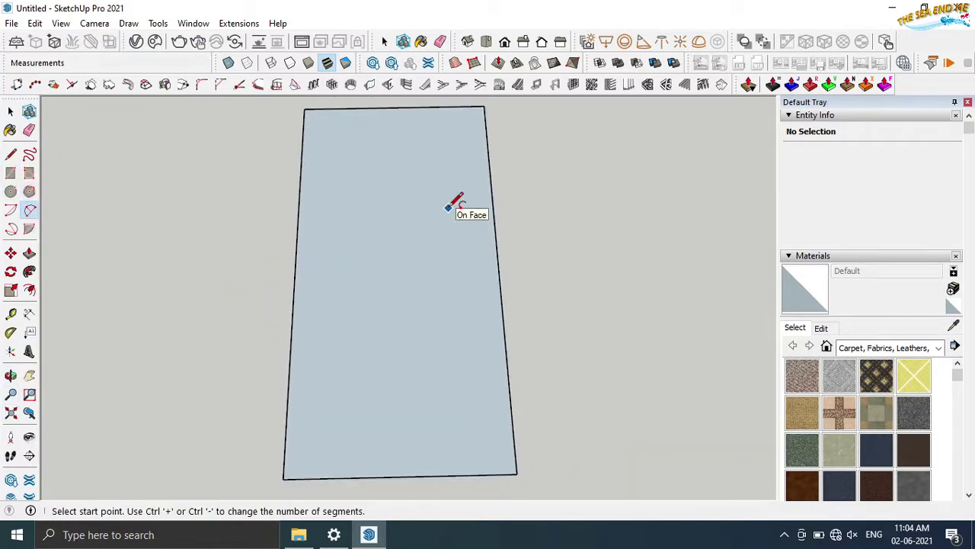
Fillet the rectangle's top-right and top-left corners with the 1001bit Fillet tool
middle_drag(483, 100, 474, 96)
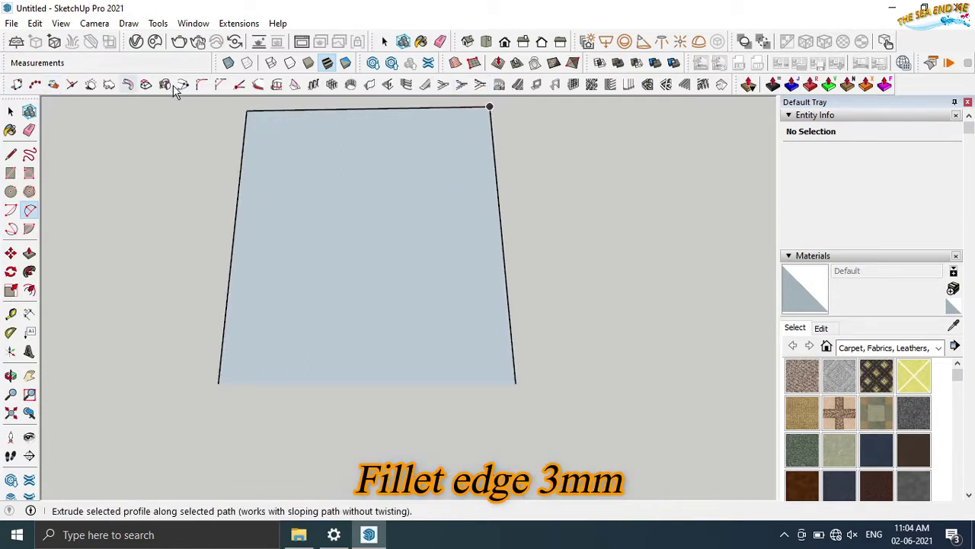
click(201, 84)
middle_drag(457, 198, 485, 229)
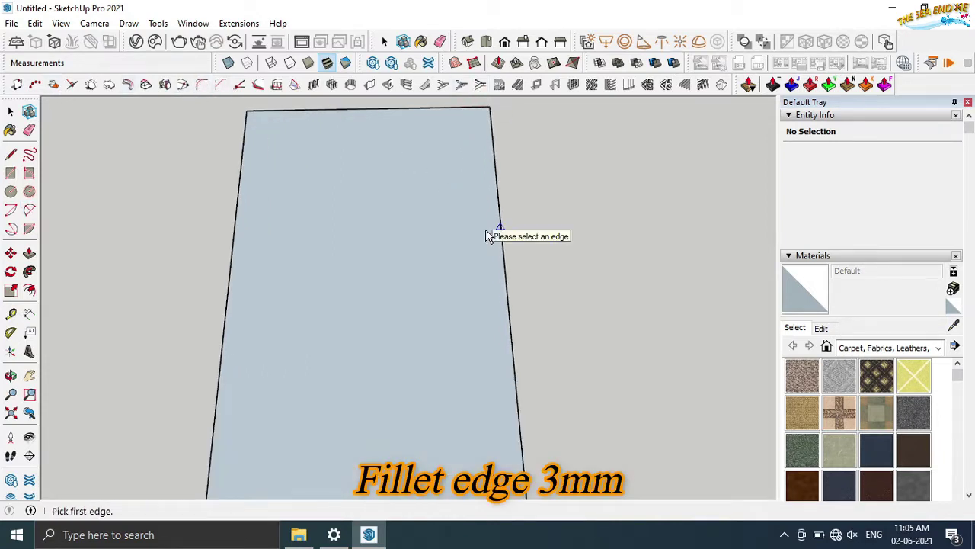
click(470, 111)
click(493, 139)
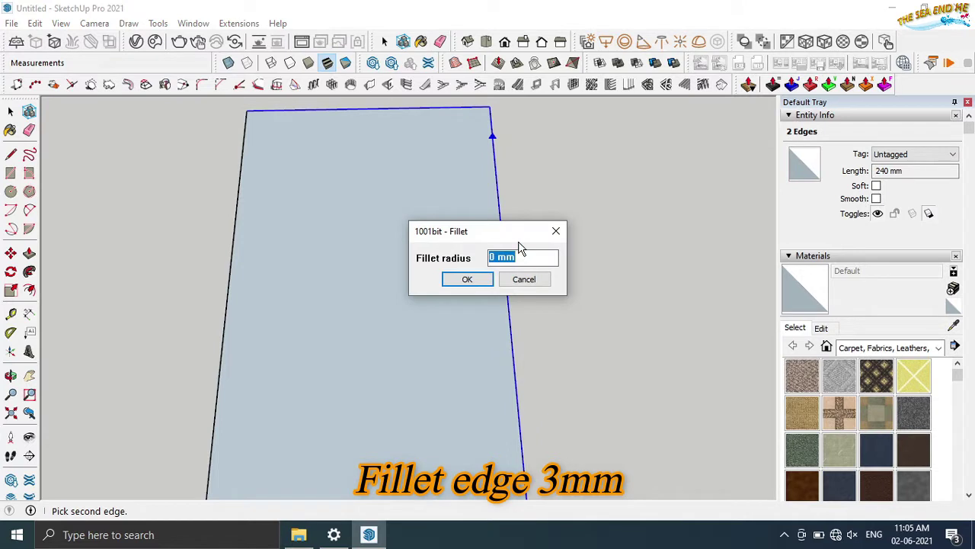
key(Return)
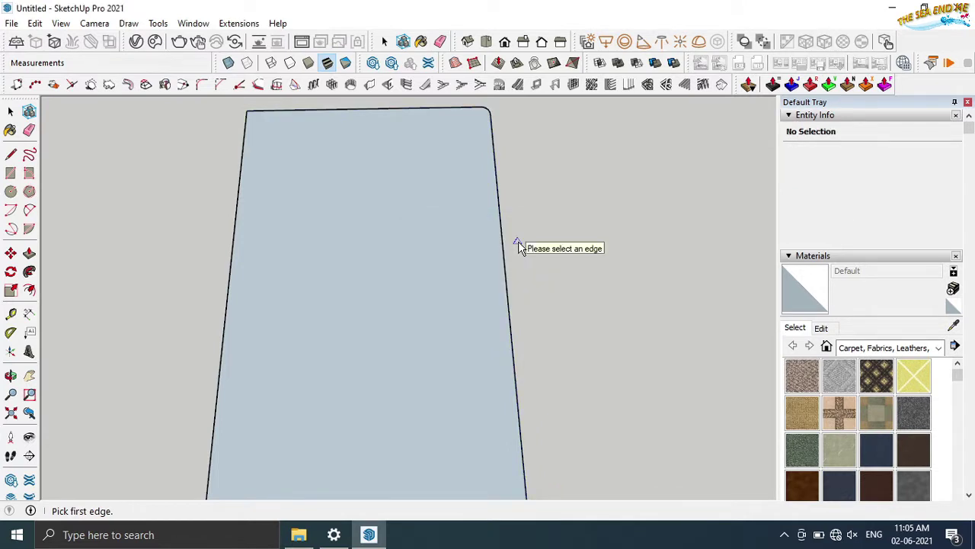
click(249, 116)
click(252, 135)
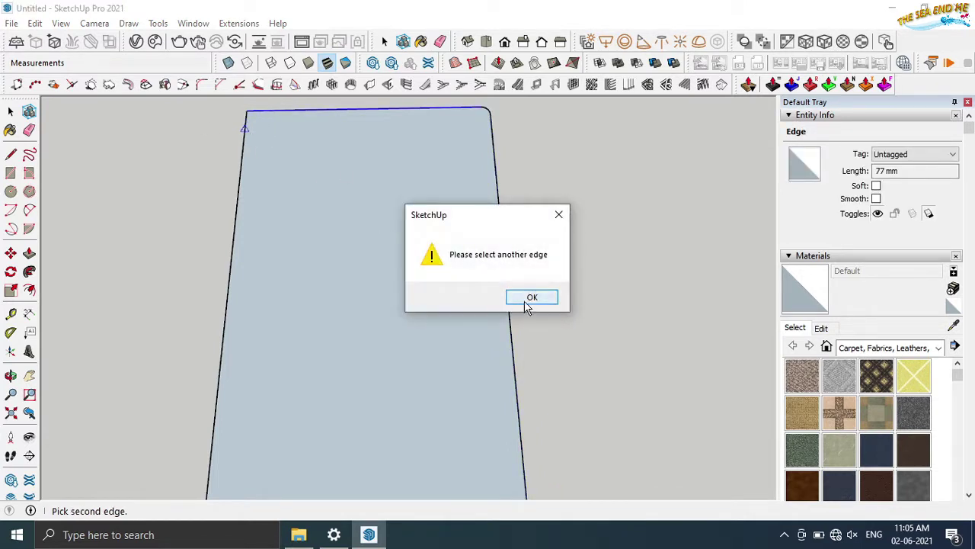
click(525, 299)
click(241, 169)
click(450, 284)
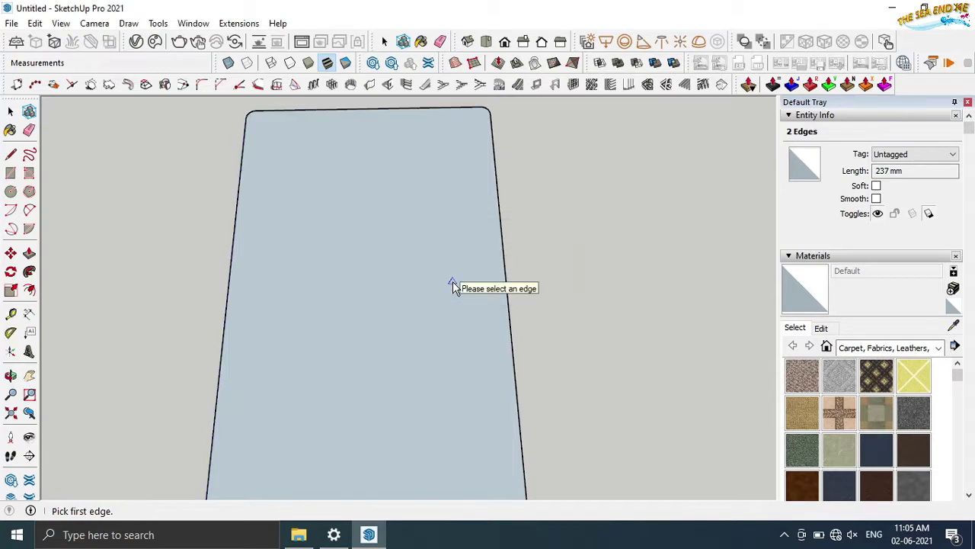
scroll(450, 283, down, 2)
scroll(450, 283, down, 2)
scroll(453, 281, down, 2)
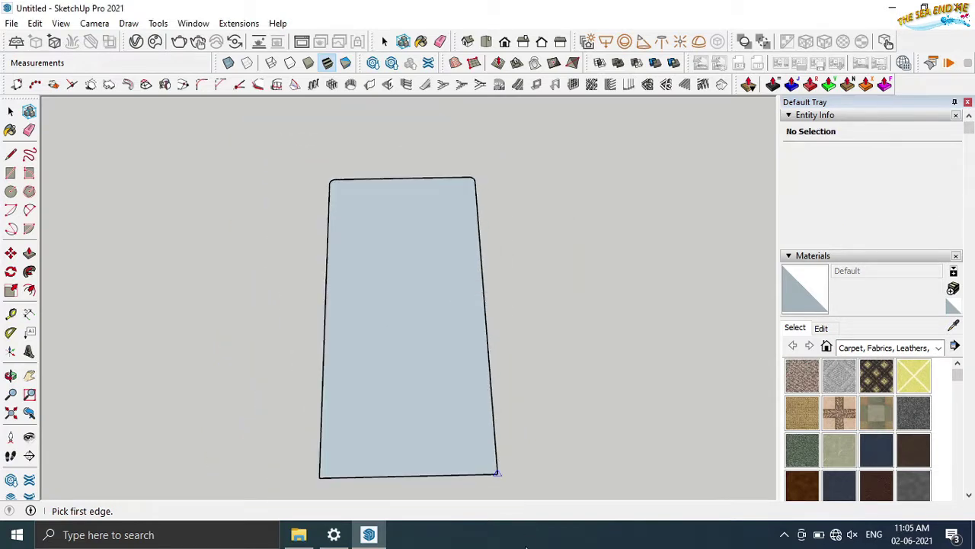
Fillet the bottom-right and bottom-left corners with a 5 mm radius
click(497, 437)
click(476, 474)
text(5)
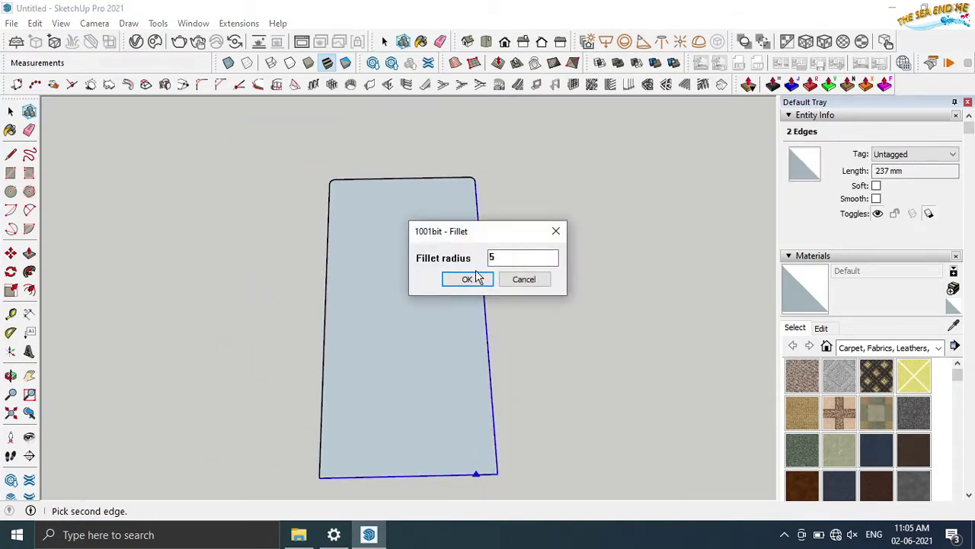
click(467, 279)
click(320, 445)
click(341, 473)
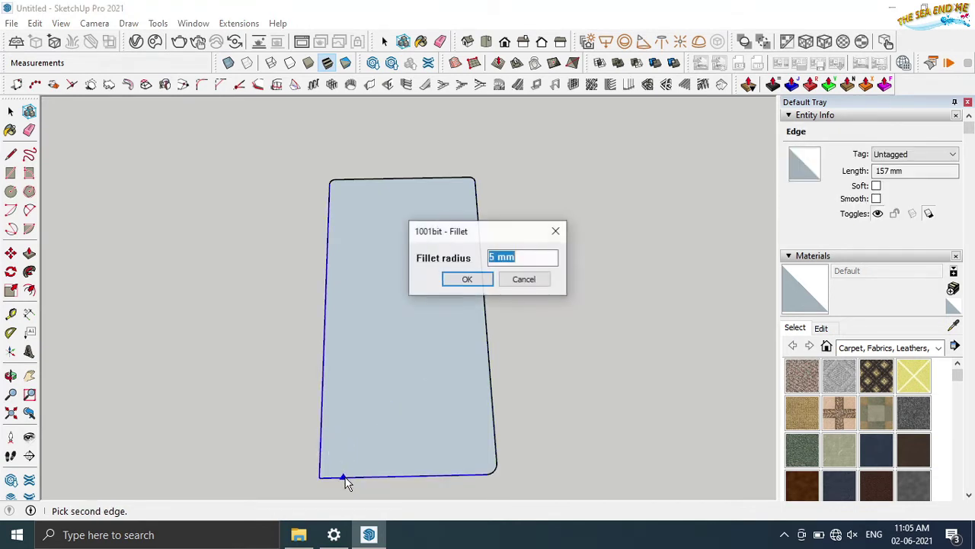
click(466, 279)
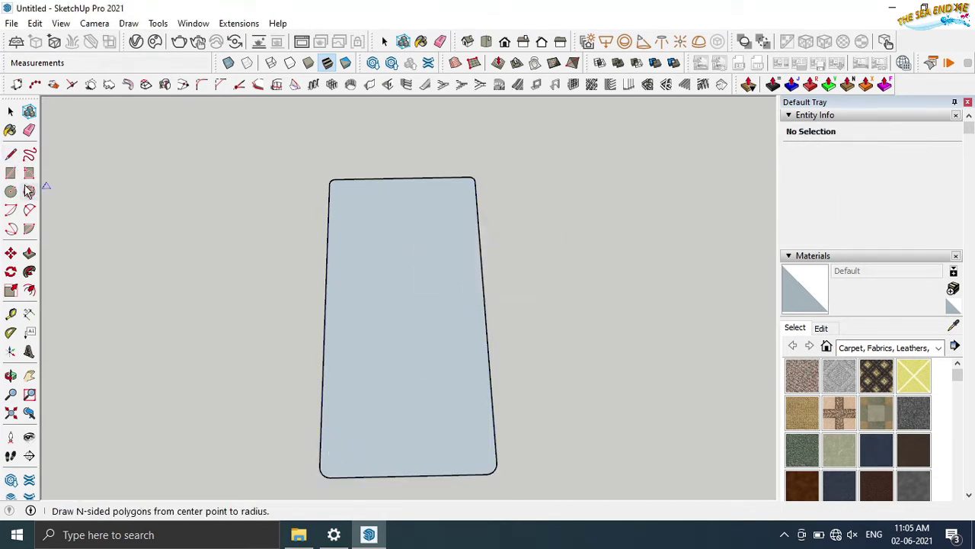
click(29, 210)
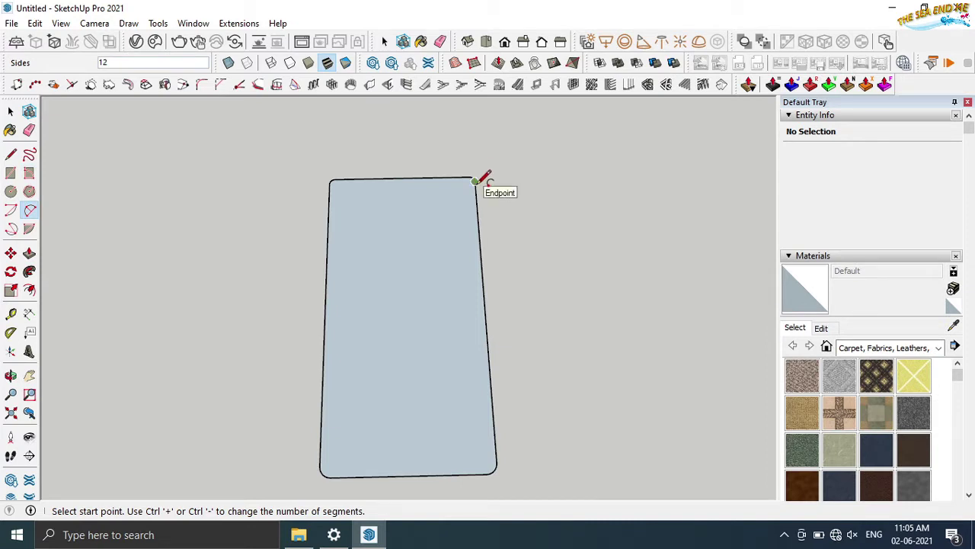
click(12, 112)
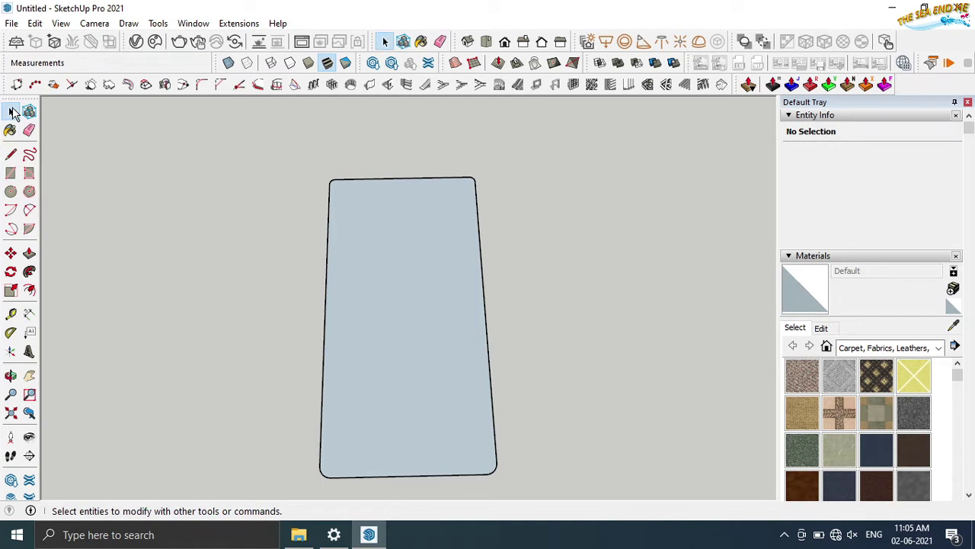
In Top view, draw a 2 Point Arc between the bottom corners bulging 10 mm downward
click(29, 210)
scroll(352, 479, up, 1)
click(329, 475)
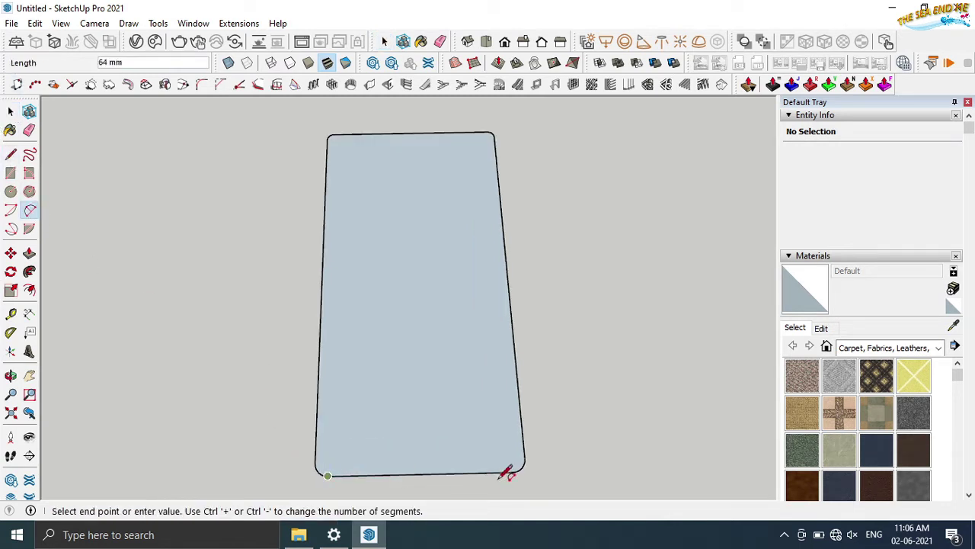
click(512, 472)
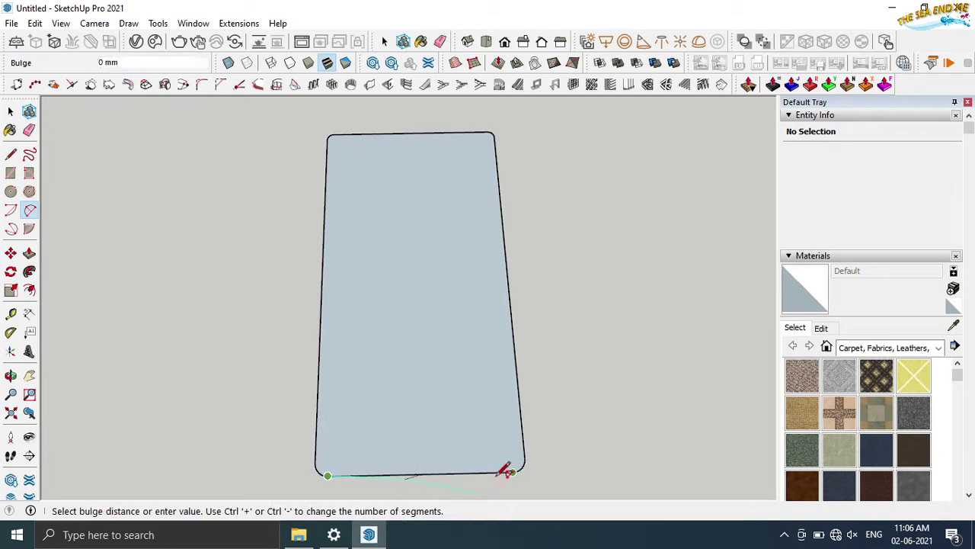
click(486, 41)
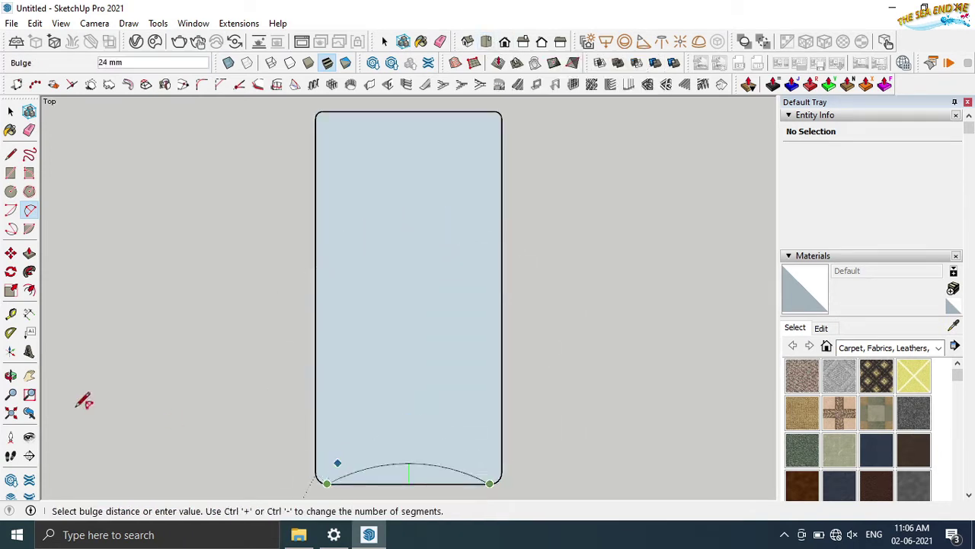
shift+middle_drag(368, 365, 383, 232)
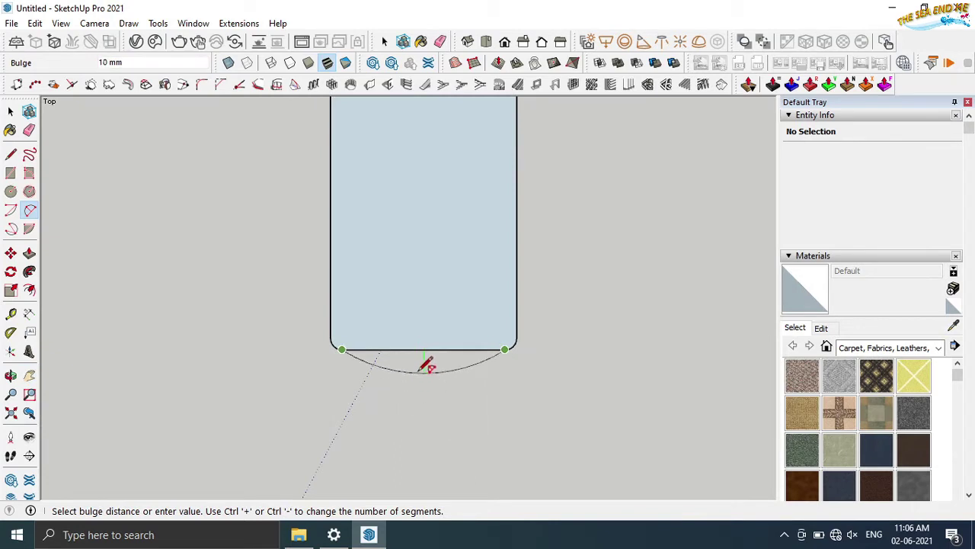
scroll(427, 371, up, 1)
click(427, 358)
scroll(416, 373, down, 1)
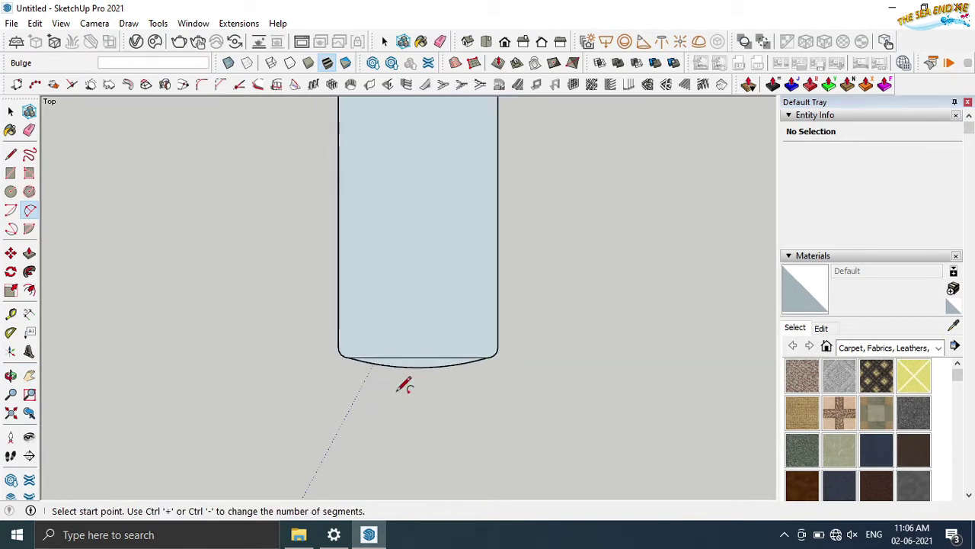
Erase the straight bottom edge and zoom out to the whole outline
key(space)
key(e)
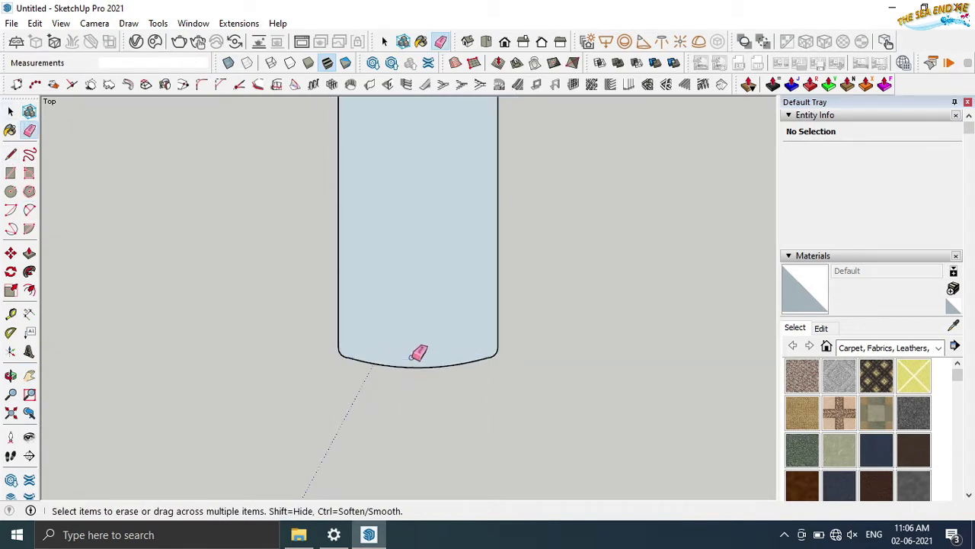
key(shift+z)
key(space)
Push/Pull the curved-bottom outline face up 7 mm into a slab
key(p)
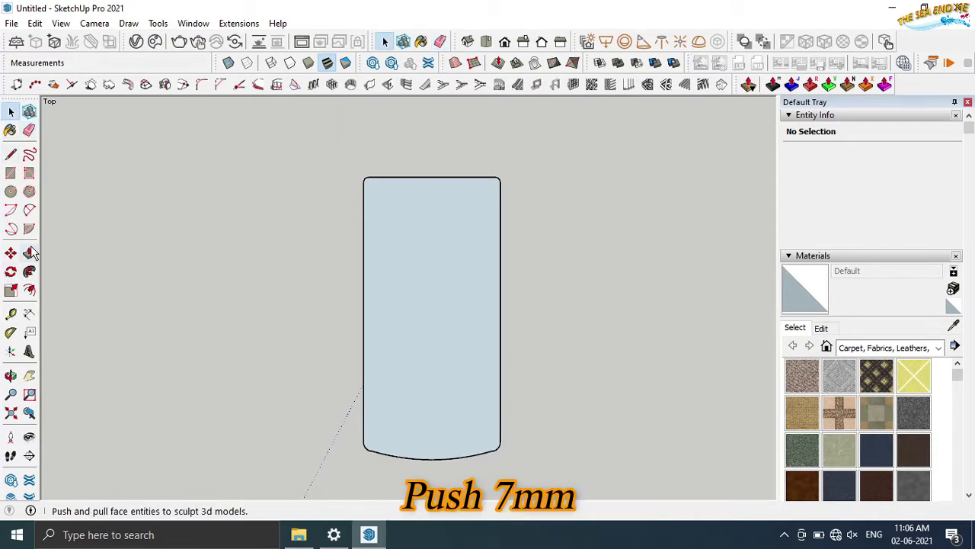
mouse_move(396, 336)
middle_down()
mouse_move(381, 326)
mouse_move(322, 383)
mouse_move(468, 379)
middle_up()
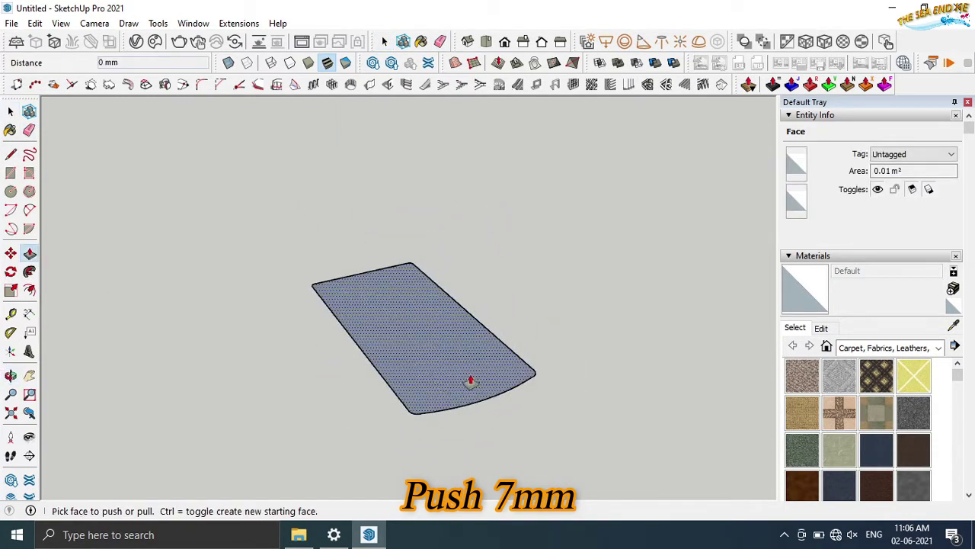
drag(464, 379, 440, 347)
text(7)
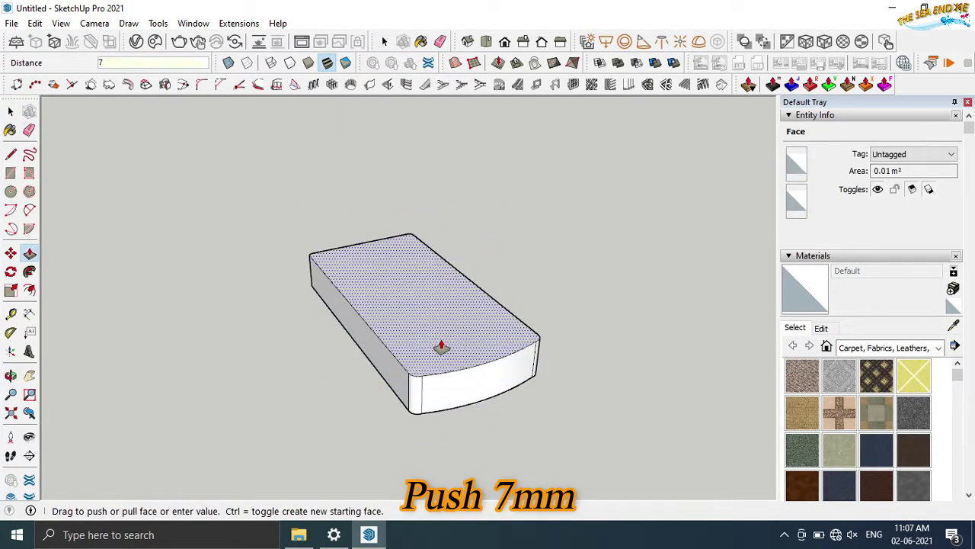
key(Return)
key(space)
scroll(325, 391, up, 3)
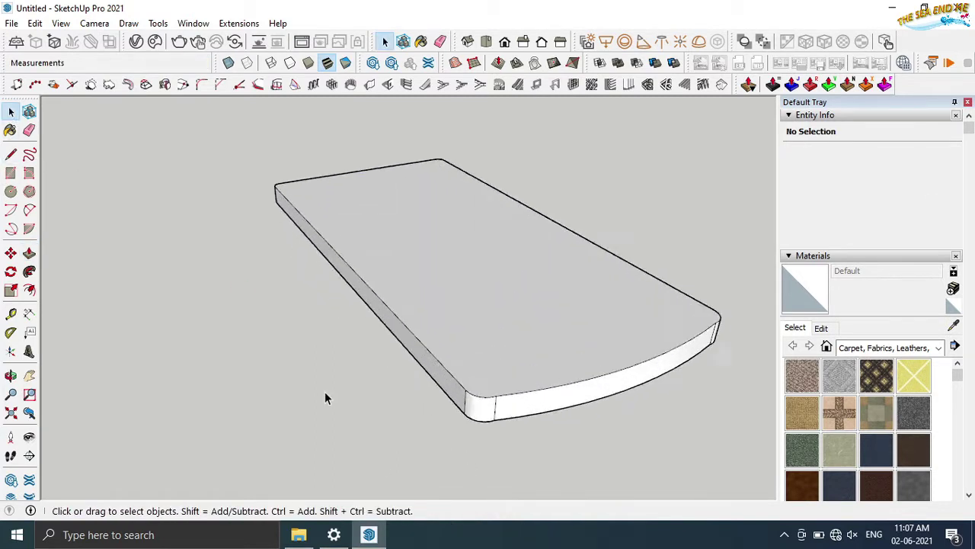
mouse_move(325, 391)
middle_down()
mouse_move(327, 348)
mouse_move(435, 370)
mouse_move(415, 344)
middle_up()
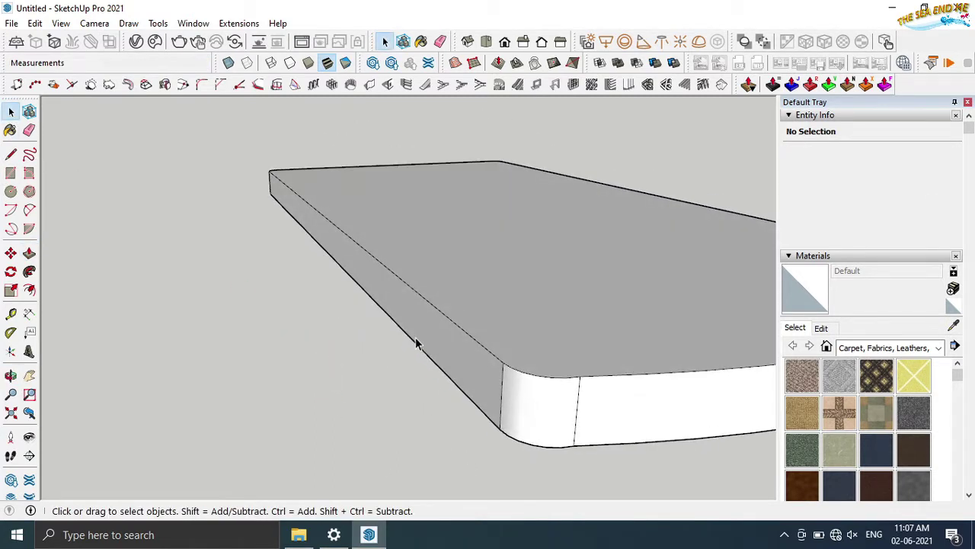
Draw a line across the slab's side thickness and a semicircle arc profile on it
key(l)
click(494, 344)
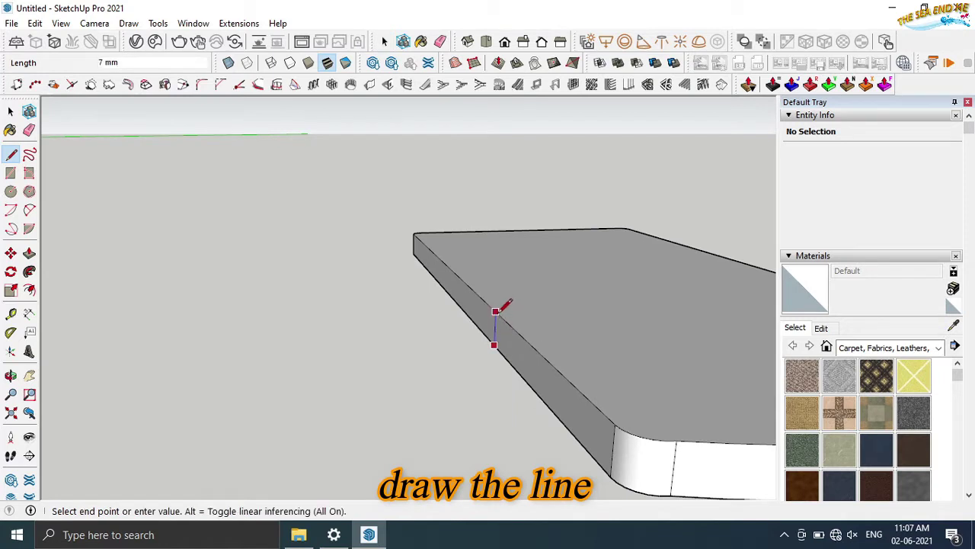
click(495, 311)
scroll(495, 311, up, 1)
click(29, 210)
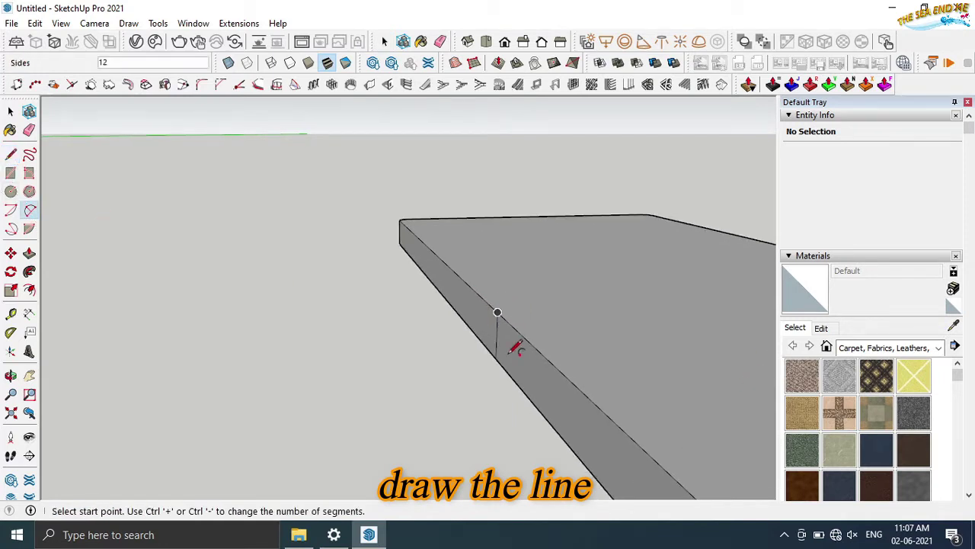
click(498, 313)
click(497, 354)
mouse_move(470, 338)
middle_down()
mouse_move(440, 342)
mouse_move(516, 365)
middle_up()
click(410, 333)
Sweep the semicircle profile around the top face's edge with Follow Me
click(11, 111)
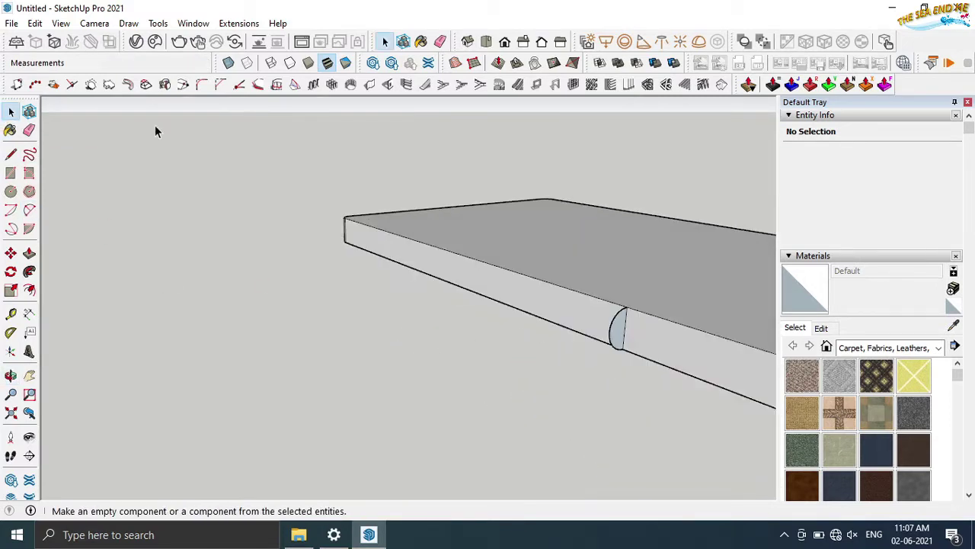
click(597, 254)
click(29, 271)
click(613, 341)
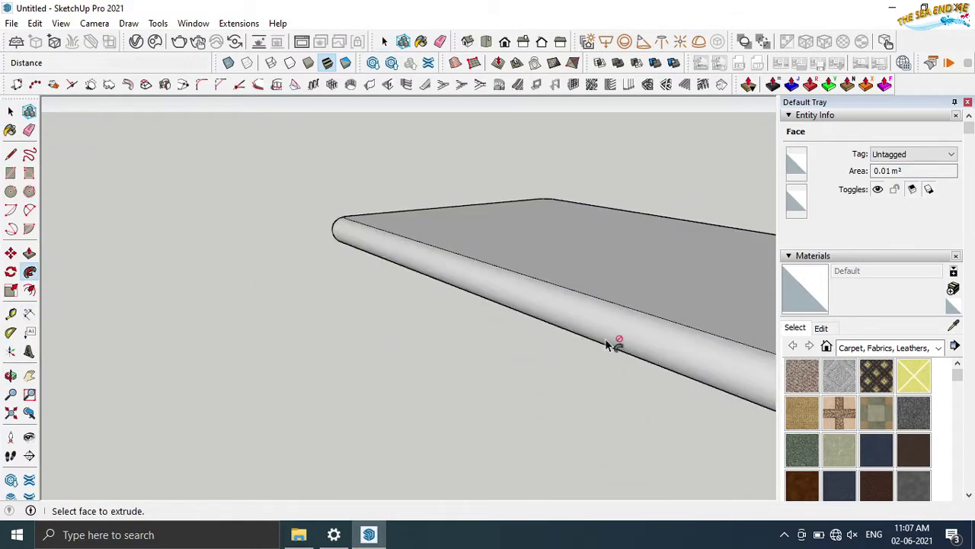
scroll(409, 350, down, 3)
mouse_move(409, 350)
middle_down()
mouse_move(378, 386)
mouse_move(478, 391)
mouse_move(566, 291)
mouse_move(549, 405)
mouse_move(392, 315)
middle_up()
key(space)
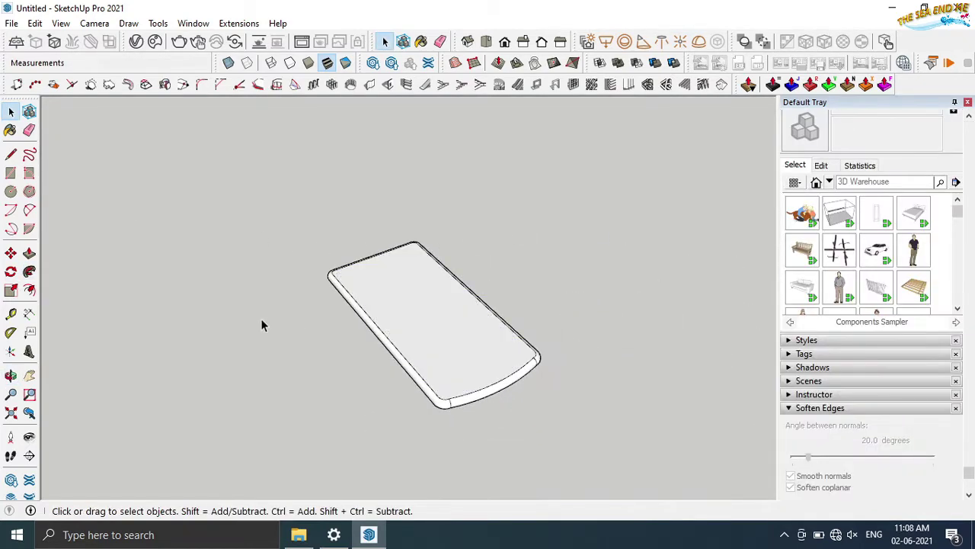
Offset the top face outline about 3 mm inward for the screen border
click(29, 290)
click(438, 335)
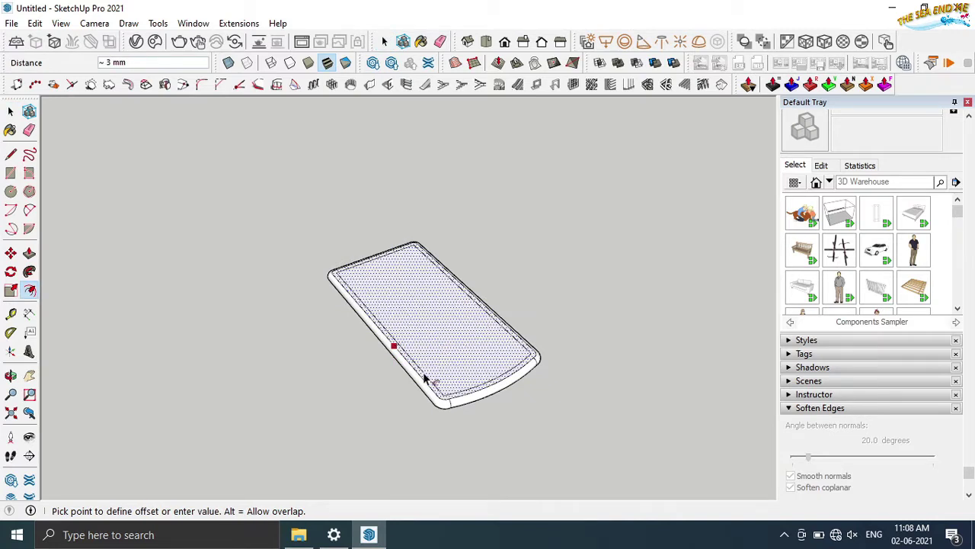
click(425, 379)
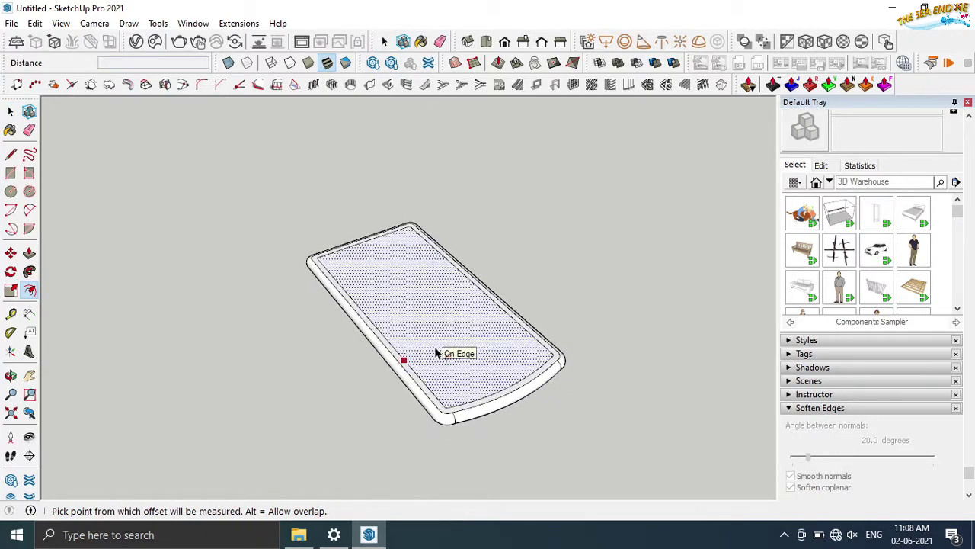
scroll(427, 341, up, 2)
click(11, 111)
mouse_move(237, 338)
middle_down()
mouse_move(338, 388)
mouse_move(320, 399)
mouse_move(419, 425)
middle_up()
Select the whole phone body and uncheck Soften coplanar in Soften Edges
triple_click(417, 428)
click(490, 405)
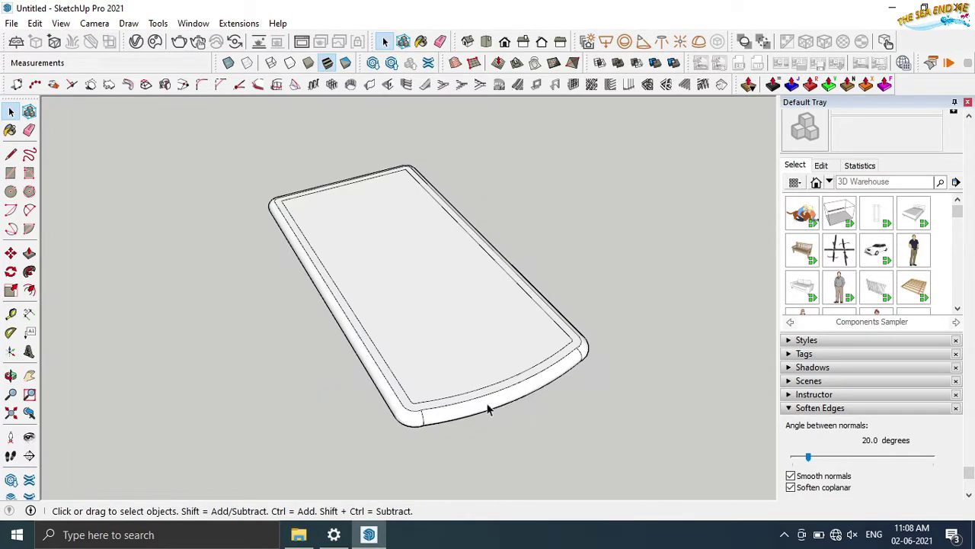
triple_click(487, 396)
click(790, 487)
click(576, 453)
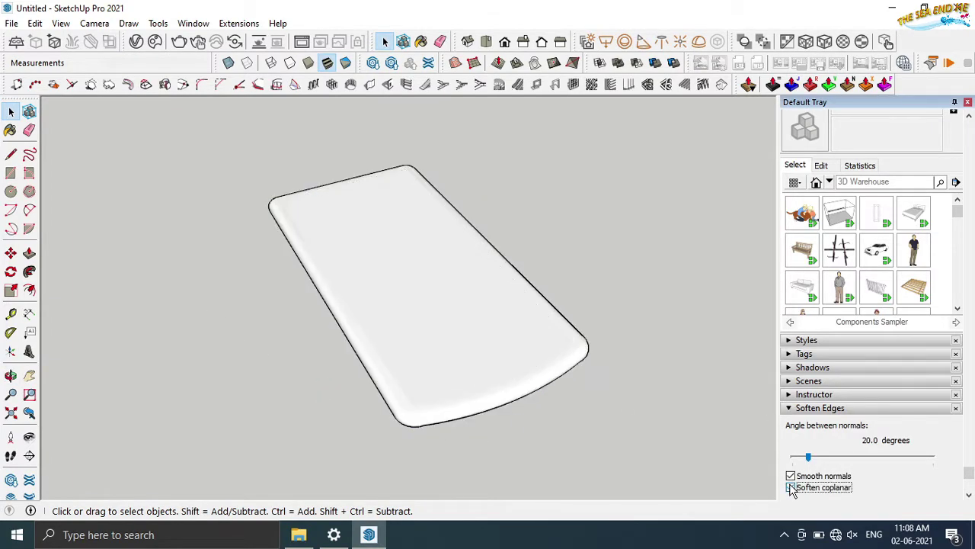
middle_drag(575, 456, 592, 331)
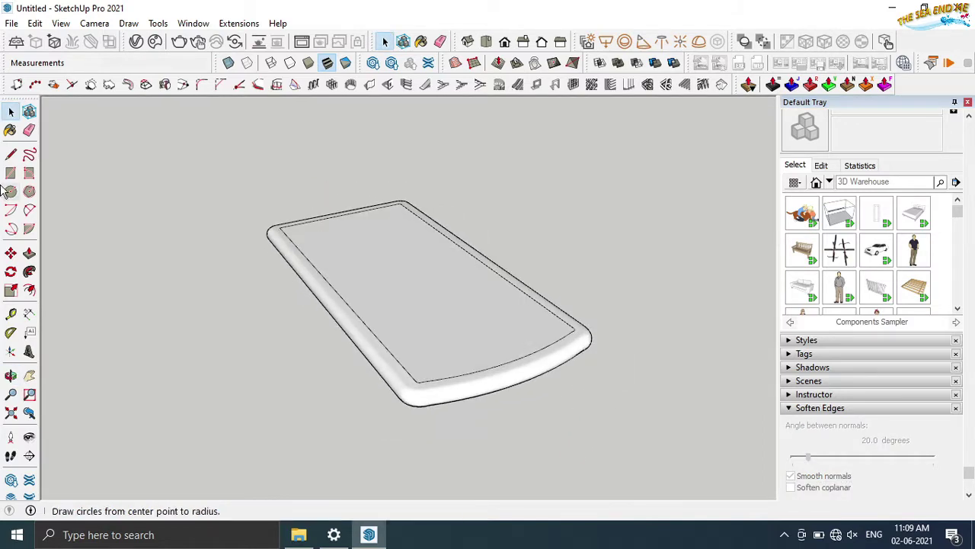
Copy the inner screen face downward along the blue axis with Move and Ctrl
mouse_move(327, 305)
middle_down()
mouse_move(283, 325)
mouse_move(343, 221)
mouse_move(448, 344)
middle_up()
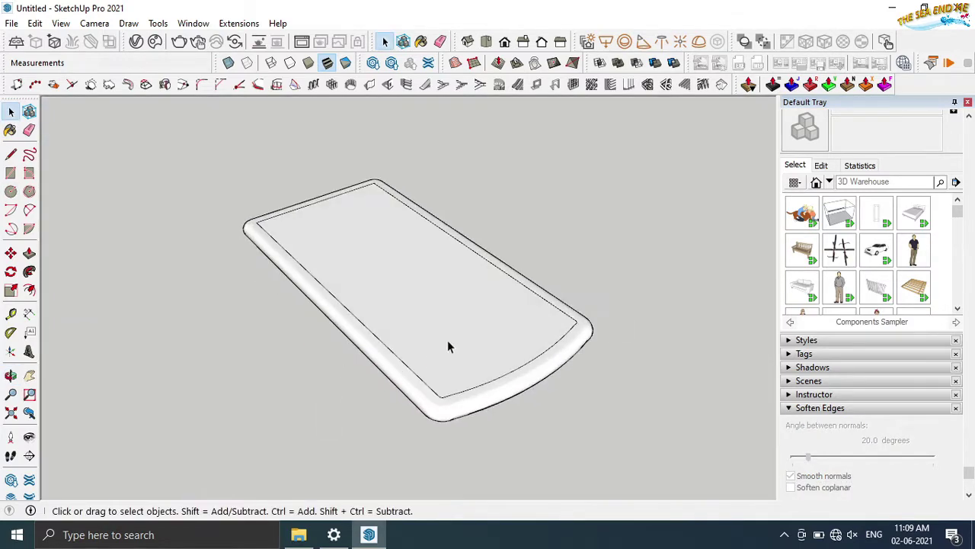
click(454, 352)
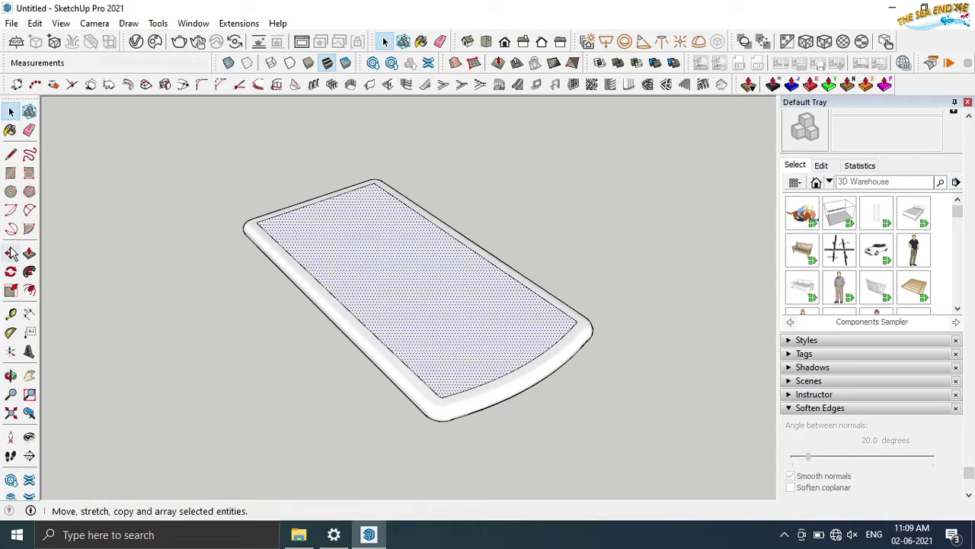
click(11, 253)
click(442, 394)
key(ctrl)
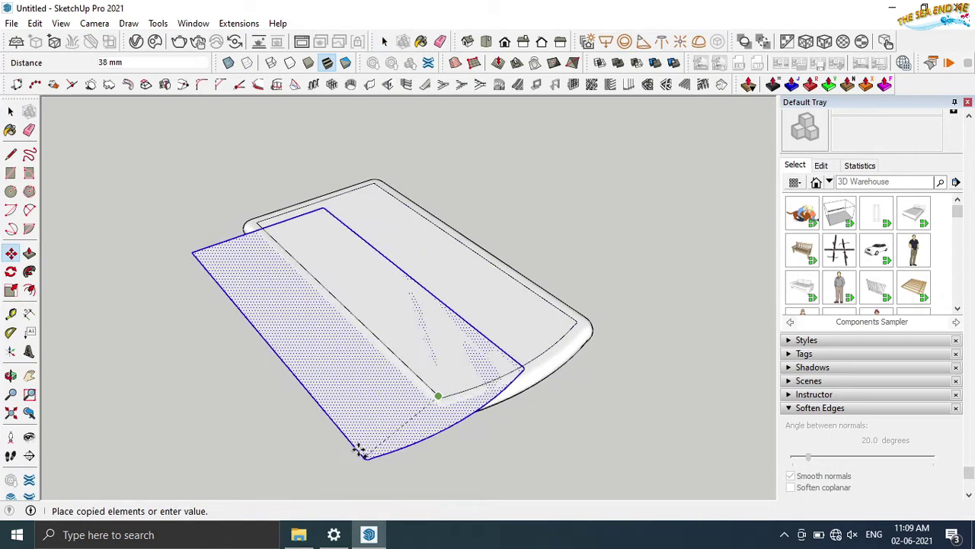
middle_drag(359, 451, 490, 312)
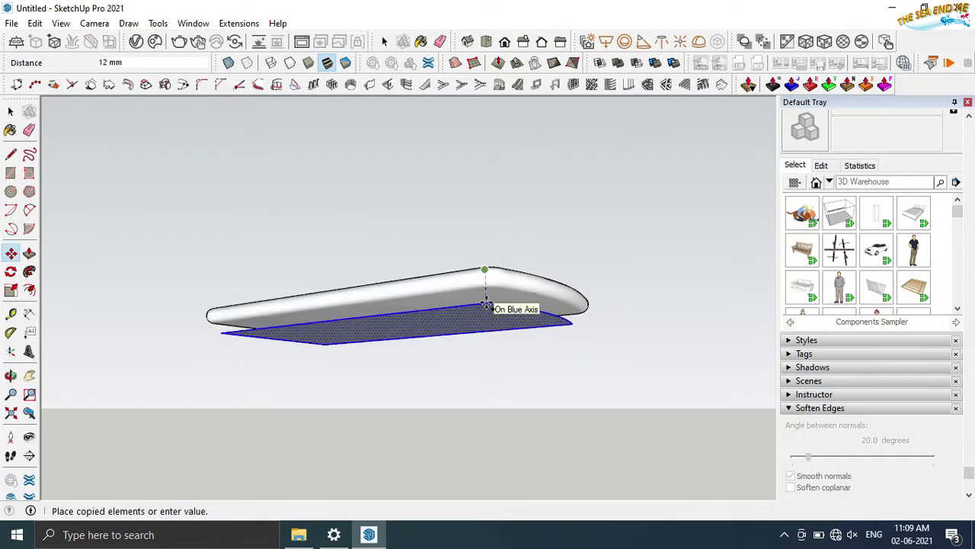
Look down on the slab again and reselect the inner screen face
mouse_move(485, 291)
middle_down()
mouse_move(462, 346)
mouse_move(475, 343)
middle_up()
scroll(495, 305, up, 3)
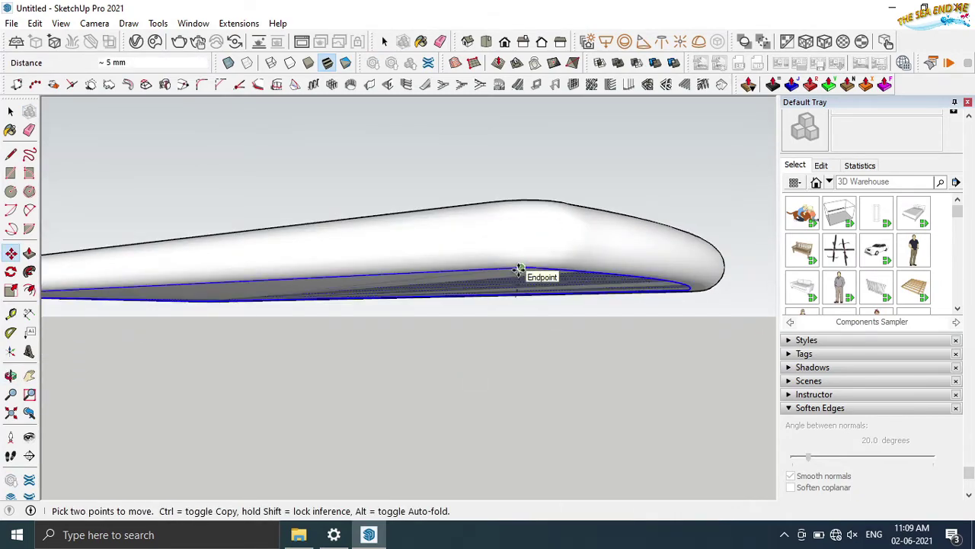
mouse_move(517, 270)
middle_down()
mouse_move(457, 294)
mouse_move(413, 235)
middle_up()
scroll(391, 290, down, 3)
mouse_move(392, 290)
middle_down()
mouse_move(435, 390)
mouse_move(382, 305)
middle_up()
key(space)
click(256, 223)
scroll(256, 223, up, 3)
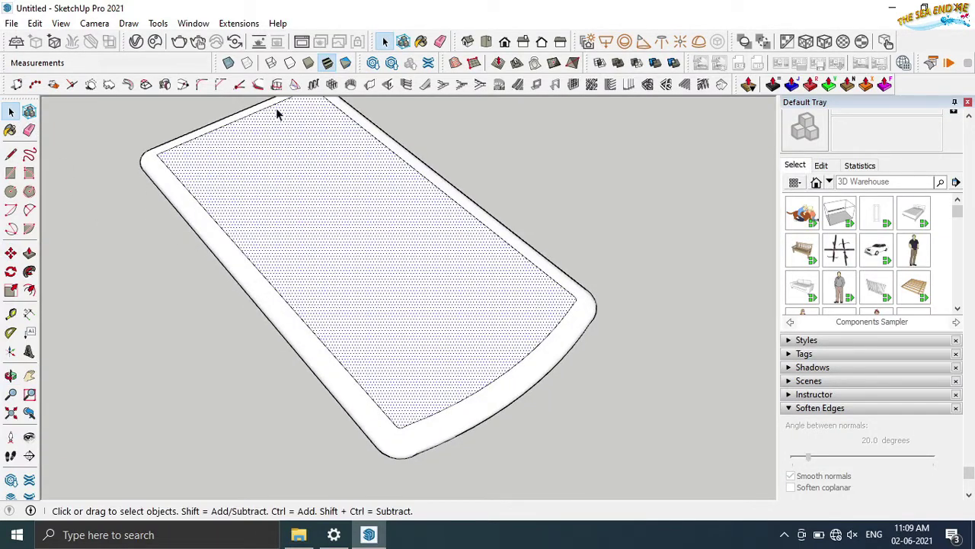
scroll(257, 104, down, 1)
scroll(252, 107, up, 2)
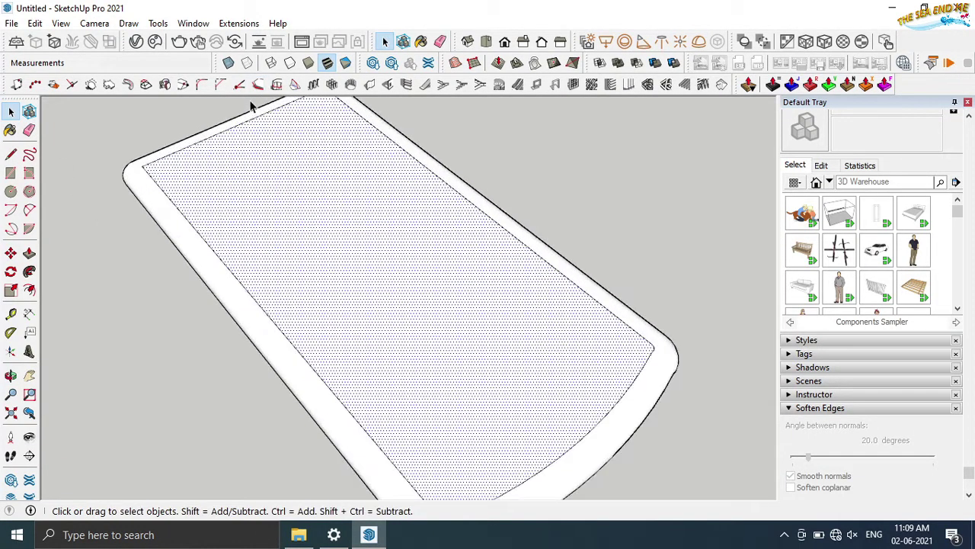
scroll(252, 106, up, 1)
scroll(249, 105, down, 1)
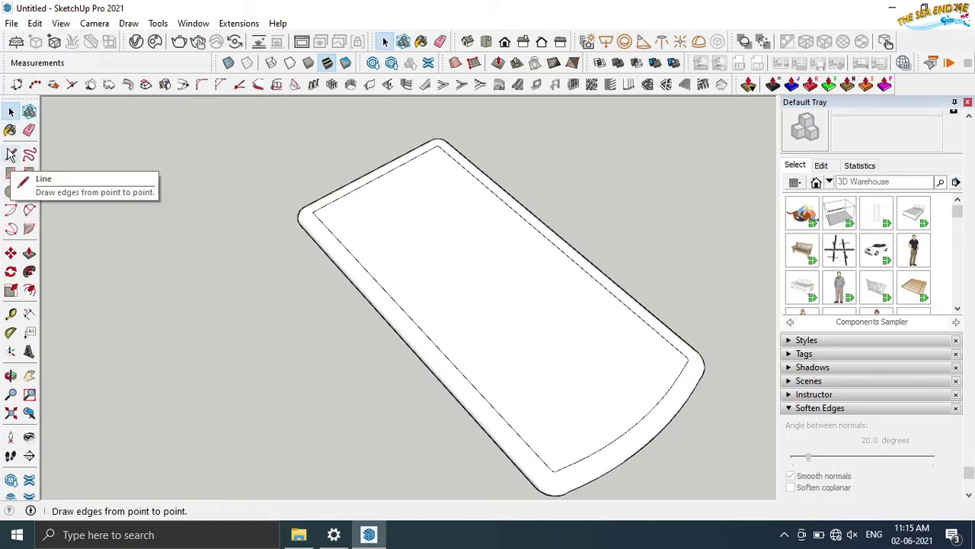
Add Tape Measure guides 2 mm and 12 mm from the top edges, starting a rectangle at their intersection
click(11, 314)
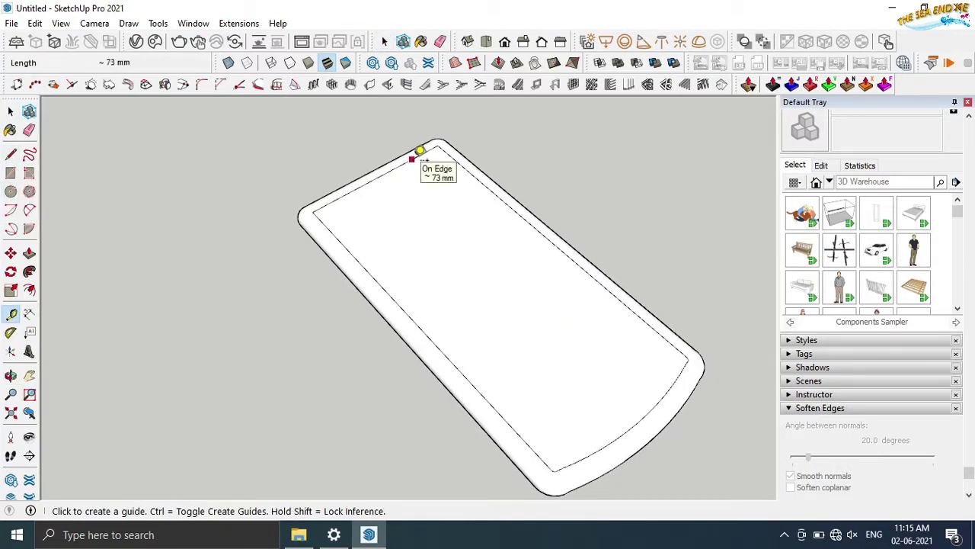
click(415, 158)
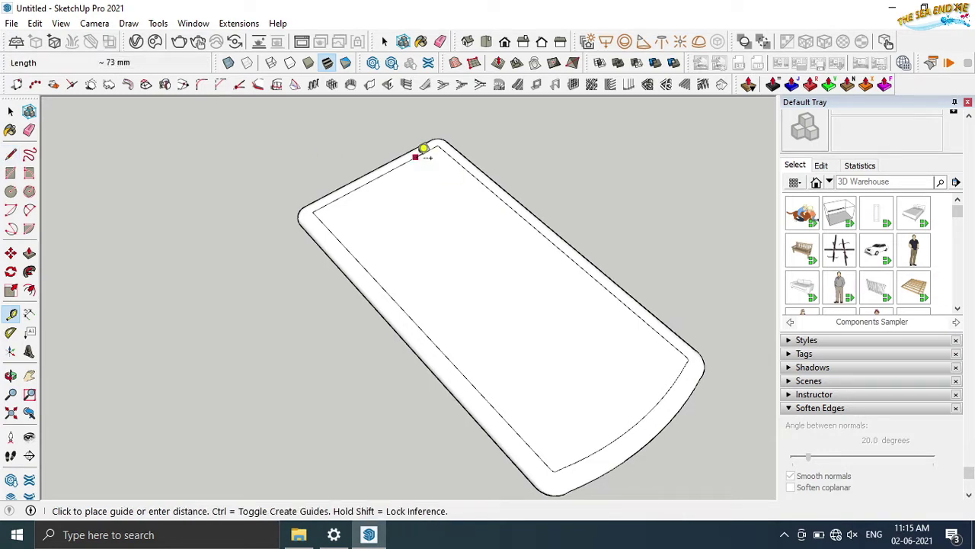
text(2)
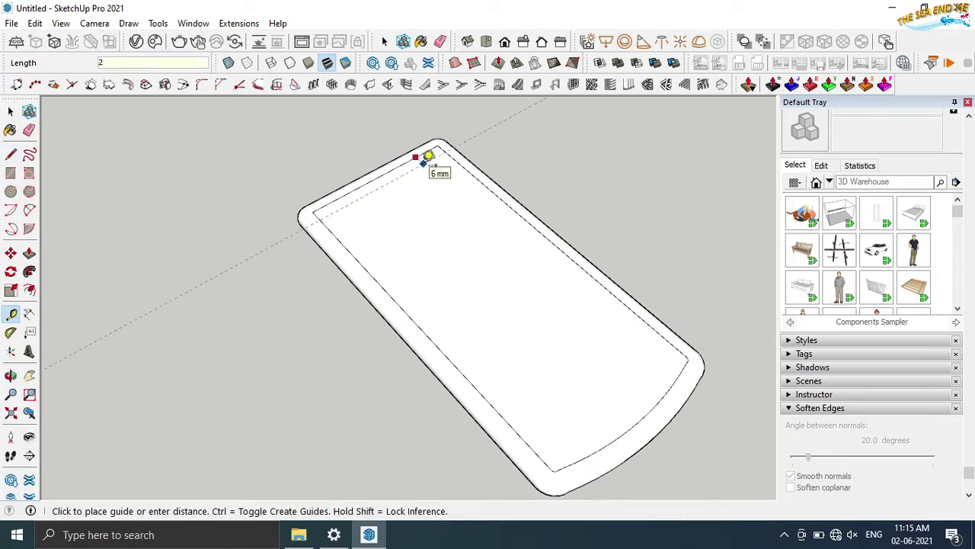
key(Return)
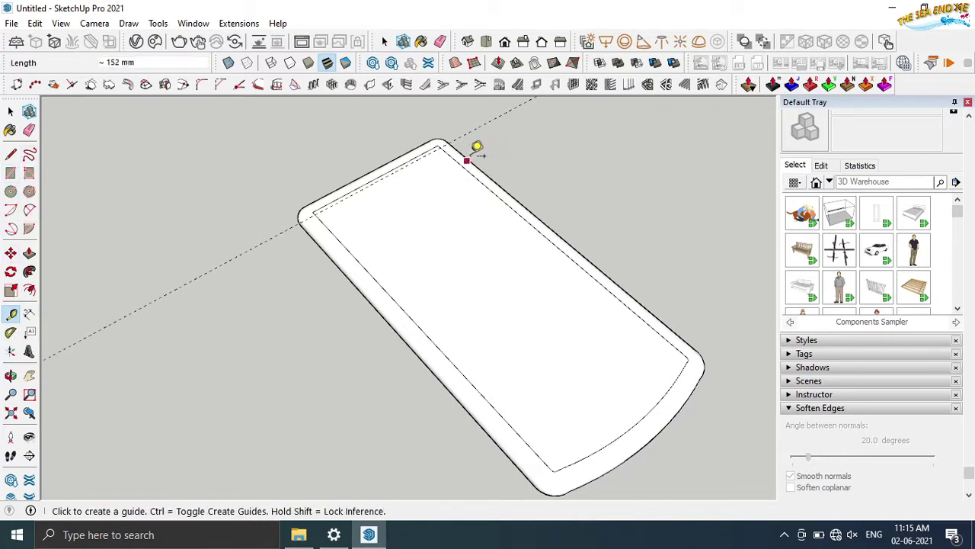
click(449, 150)
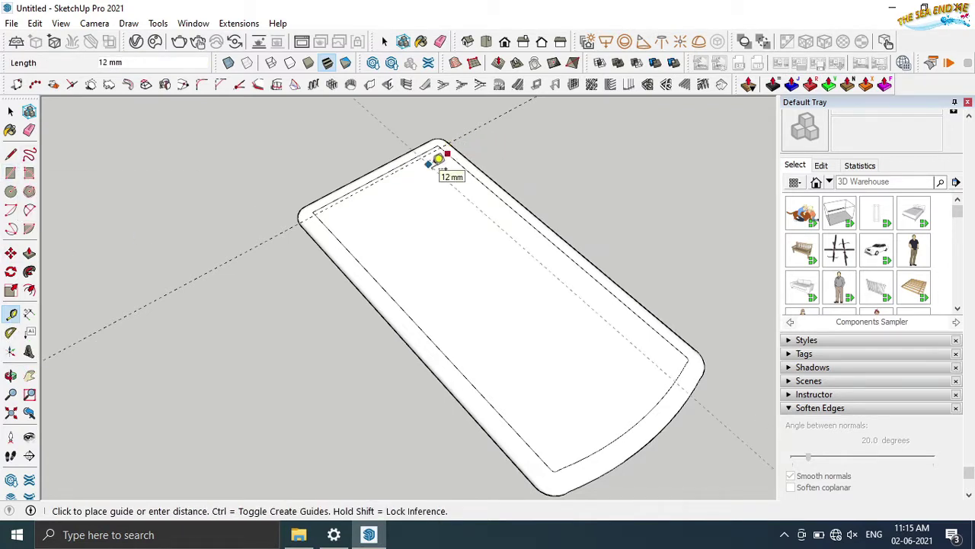
click(438, 158)
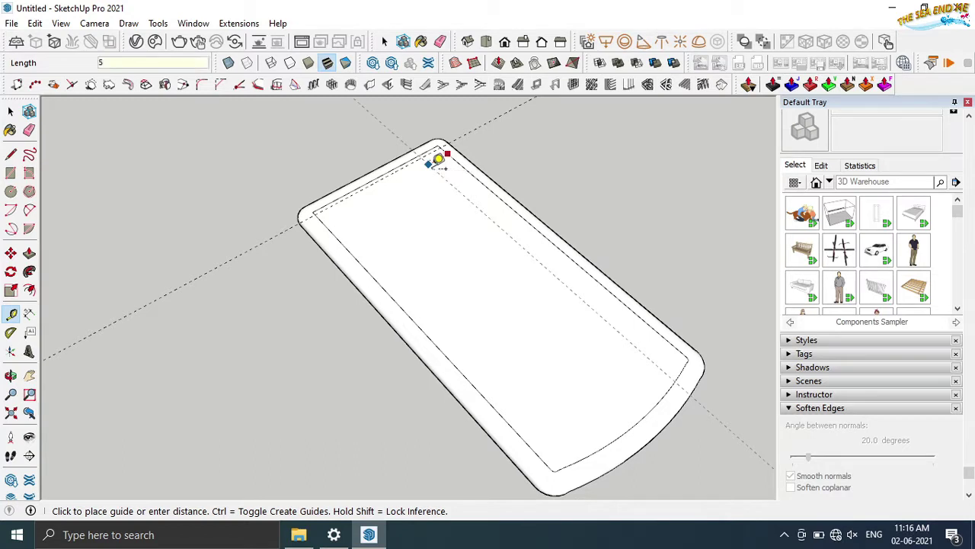
scroll(429, 131, up, 4)
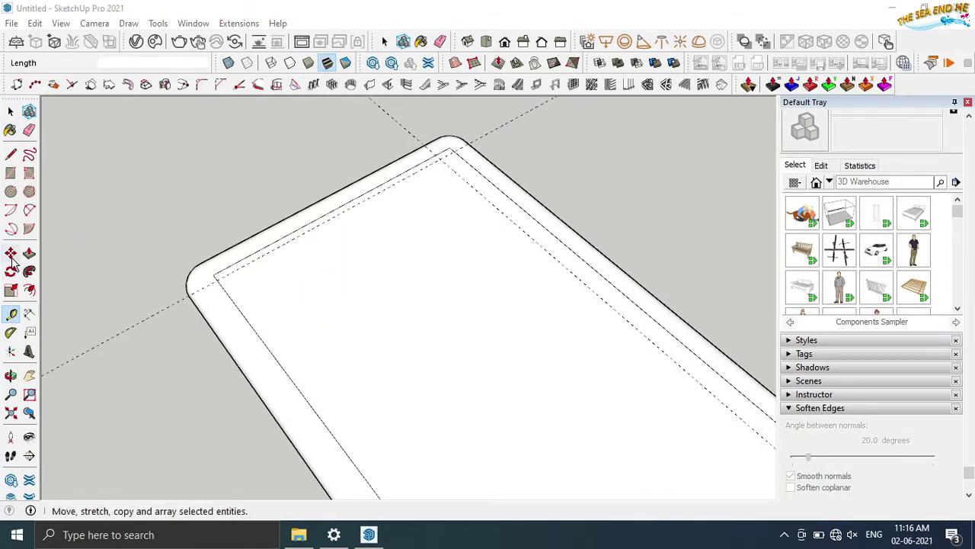
click(10, 173)
click(431, 166)
text(34,12)
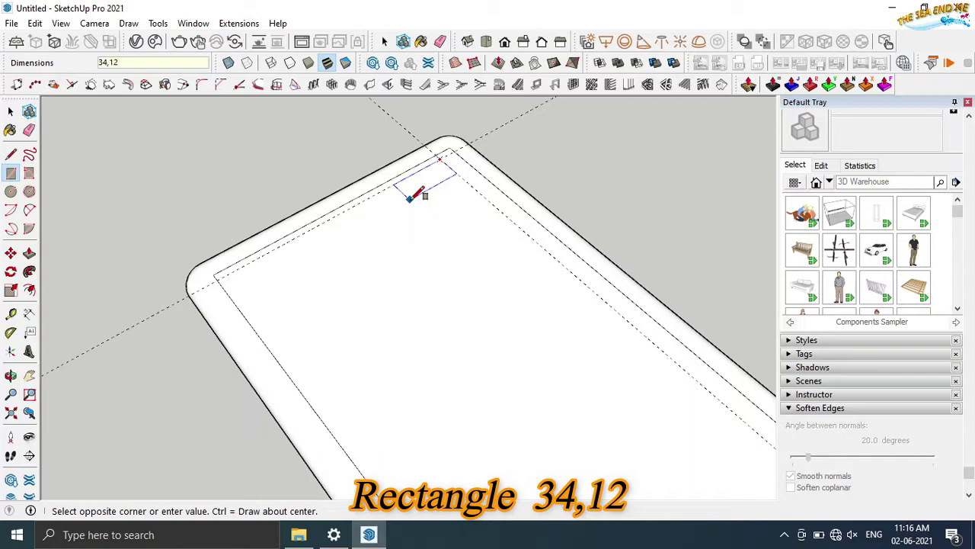
Complete the 34 by 12 earpiece rectangle and place guides below it, one at 4 mm
key(Return)
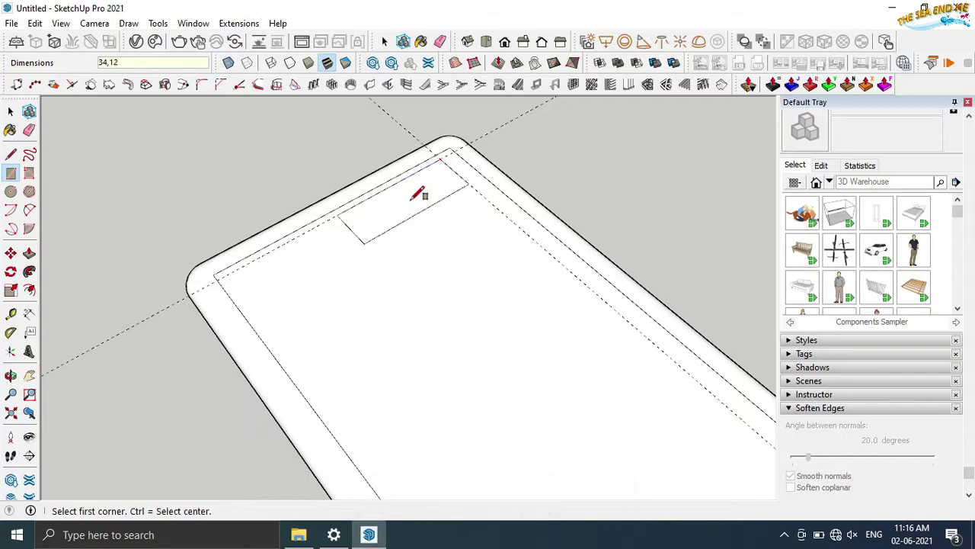
key(t)
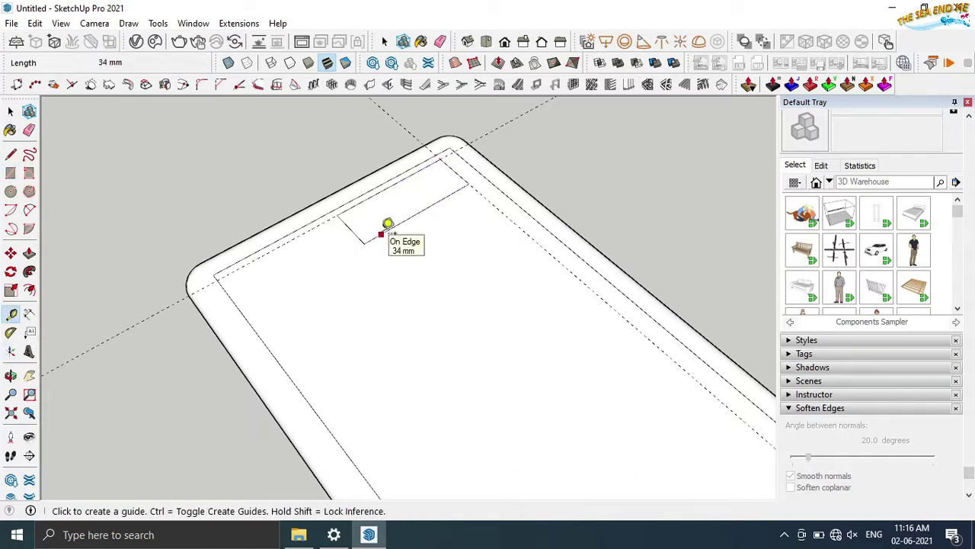
click(381, 234)
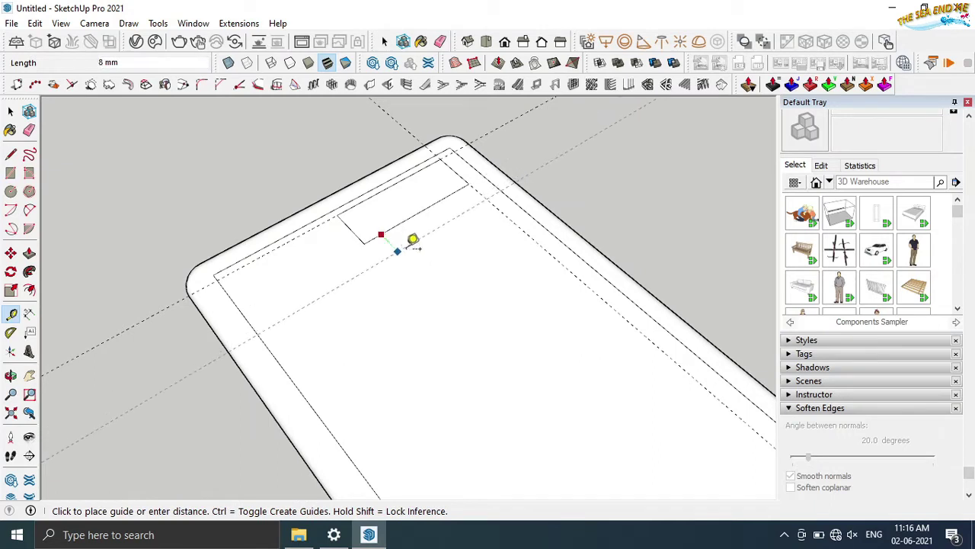
click(416, 244)
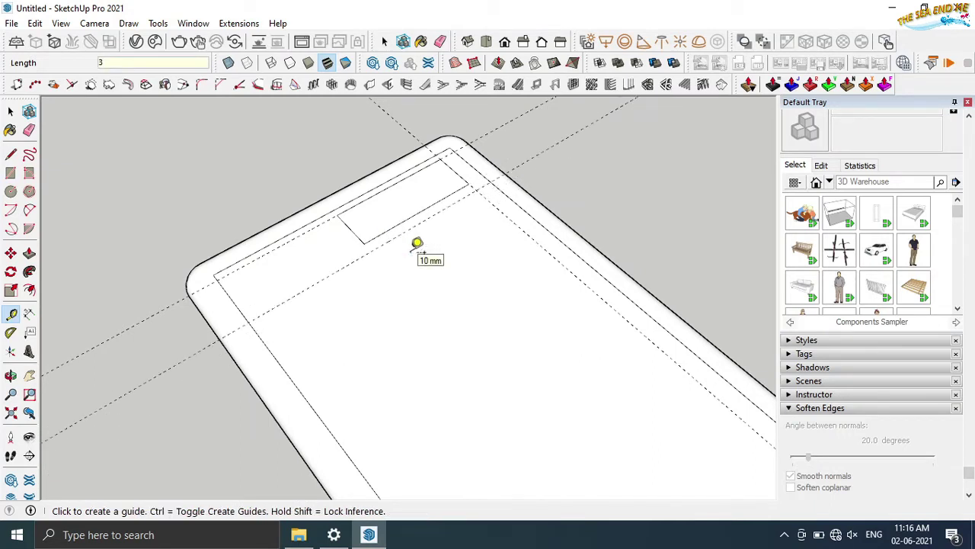
click(394, 227)
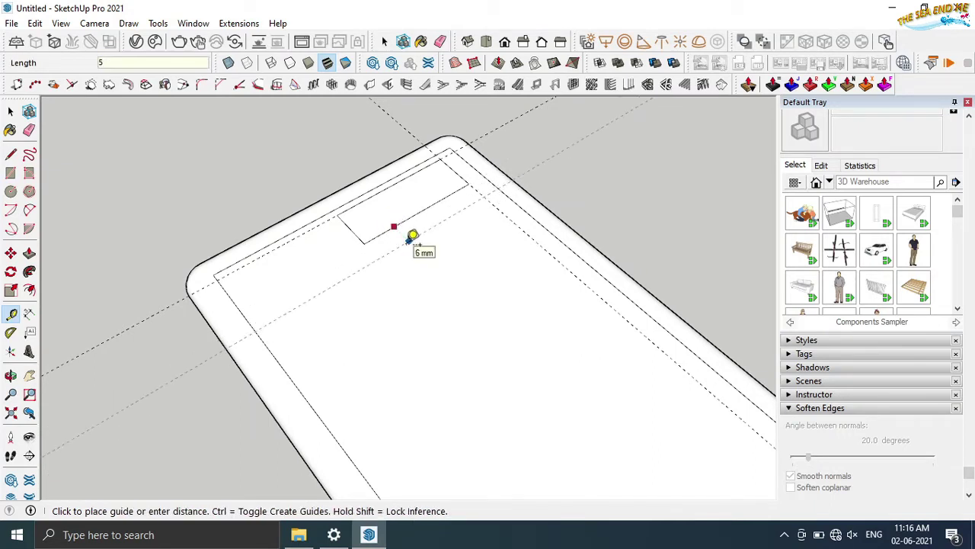
text(4)
key(Return)
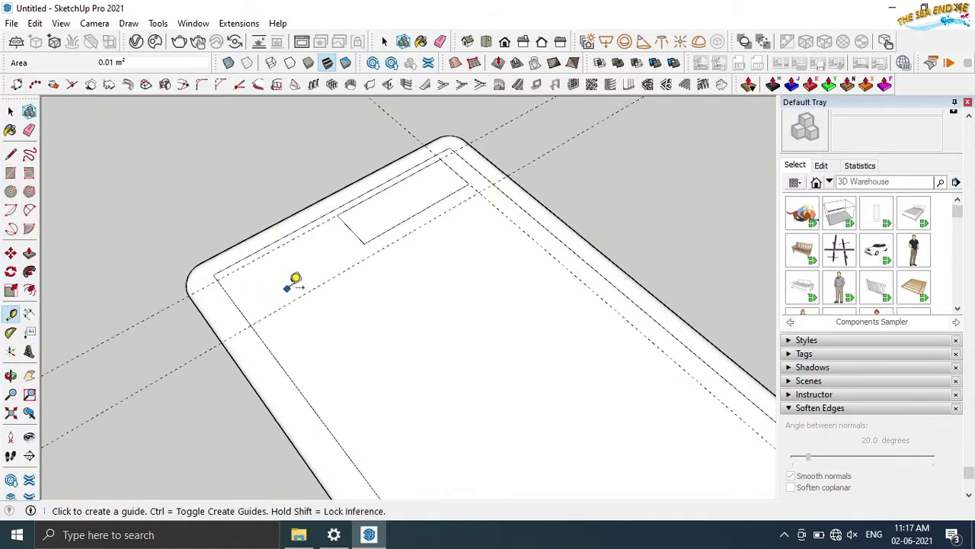
Add guides 5 mm from the screen's right edge and 4 mm from its left edge
click(322, 284)
text(2)
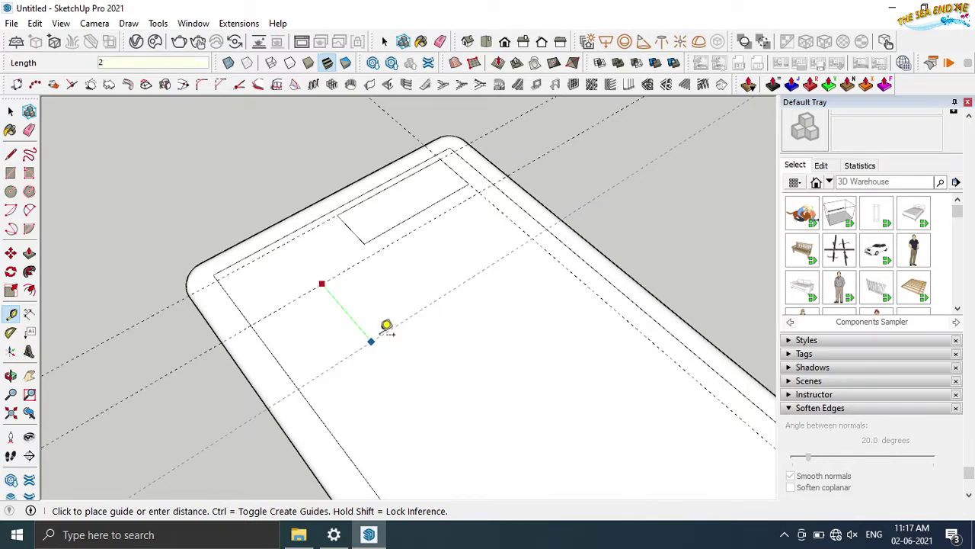
text(5)
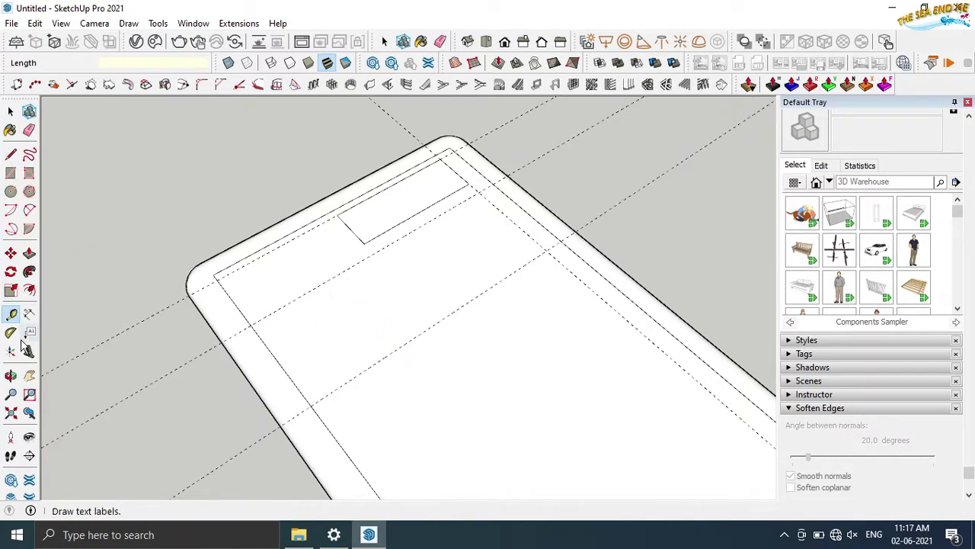
click(253, 323)
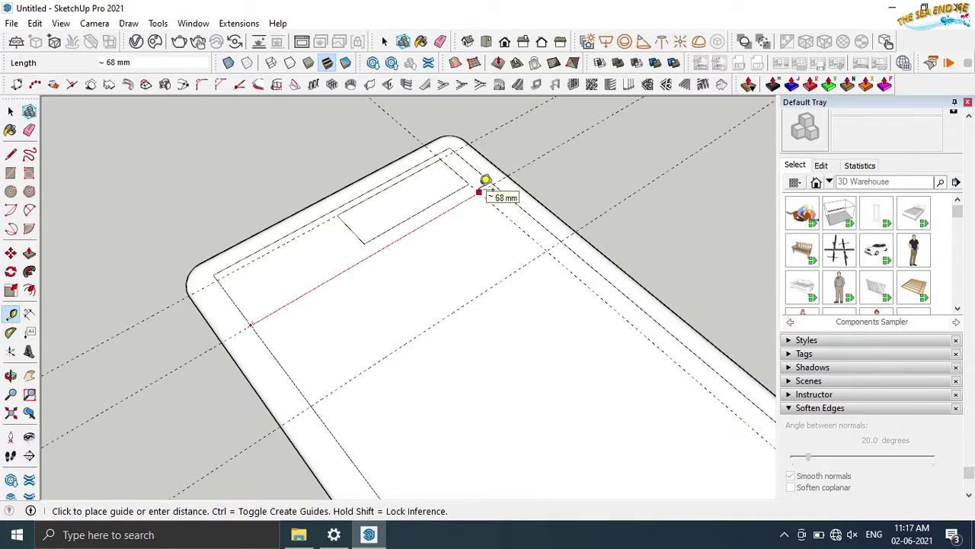
click(478, 190)
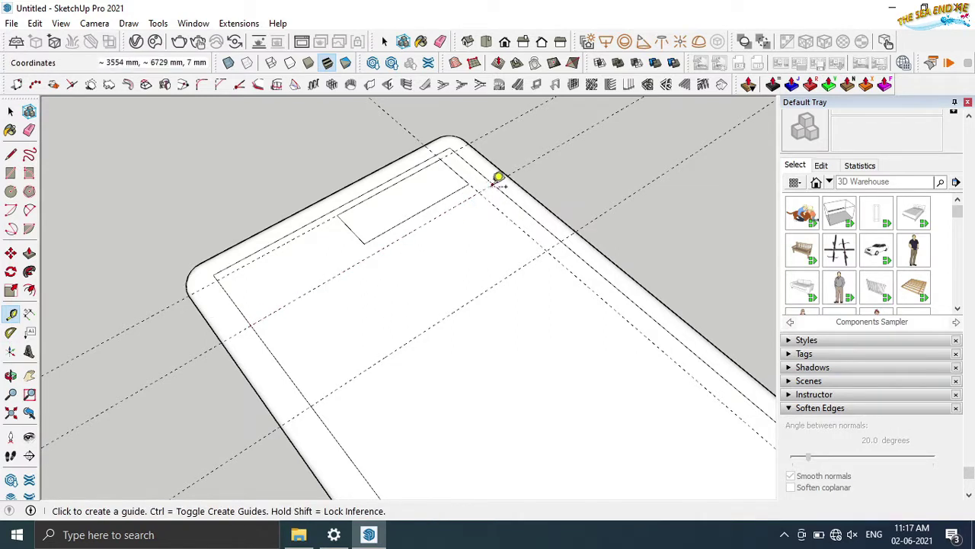
click(490, 178)
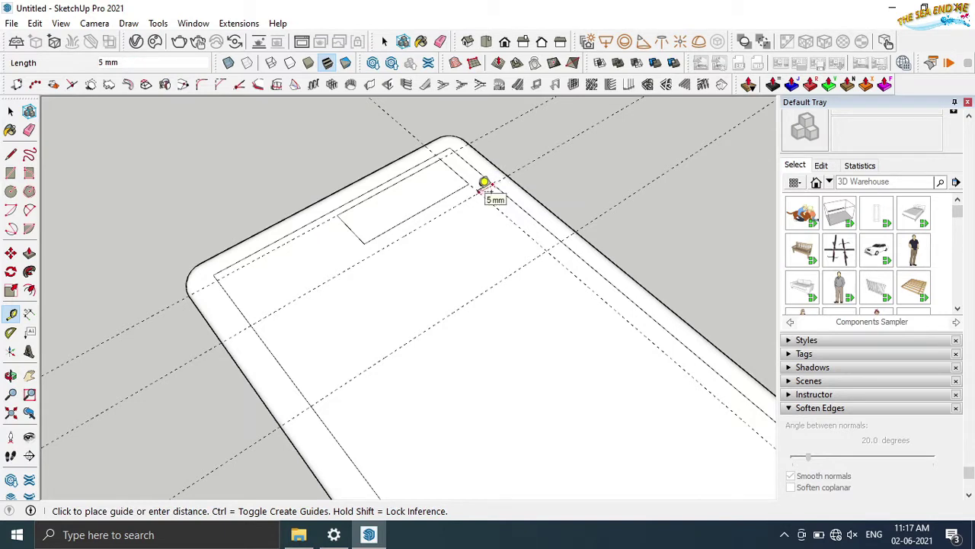
click(482, 186)
click(277, 360)
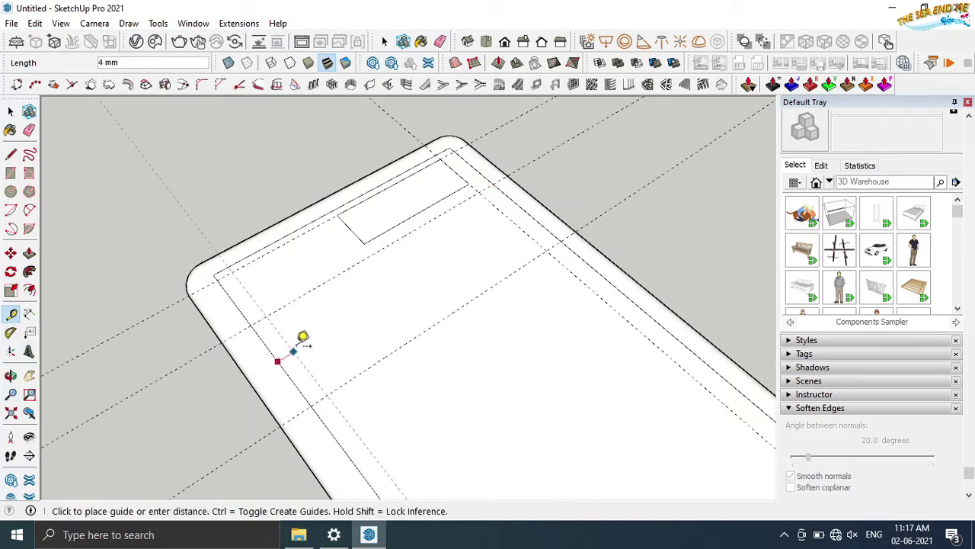
click(305, 335)
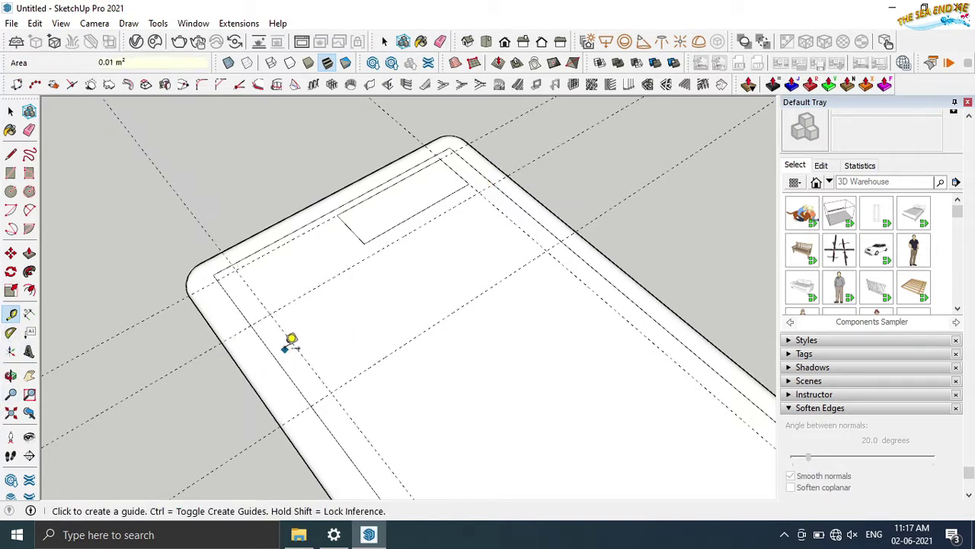
Draw a rectangle band from the guide intersection across the screen below the earpiece
click(10, 174)
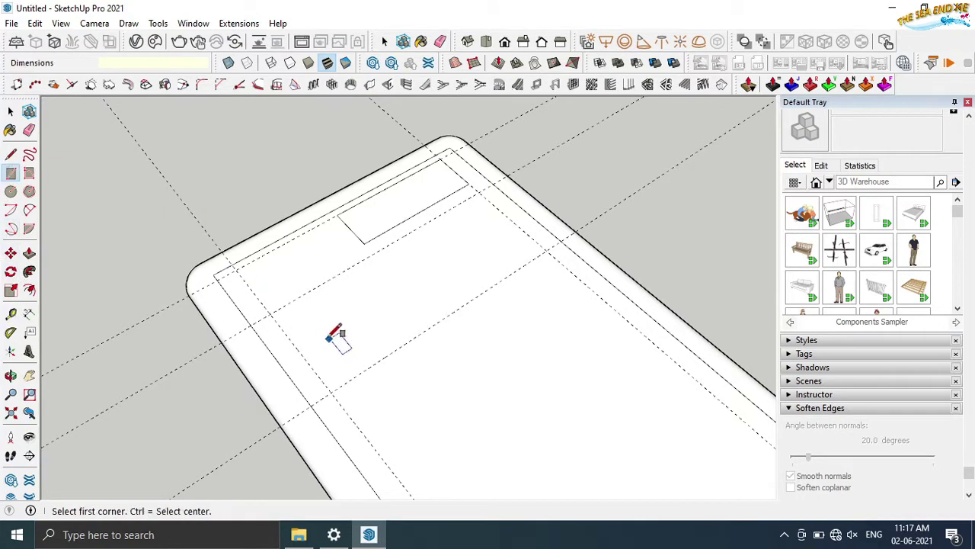
click(270, 313)
click(544, 250)
scroll(278, 379, down, 2)
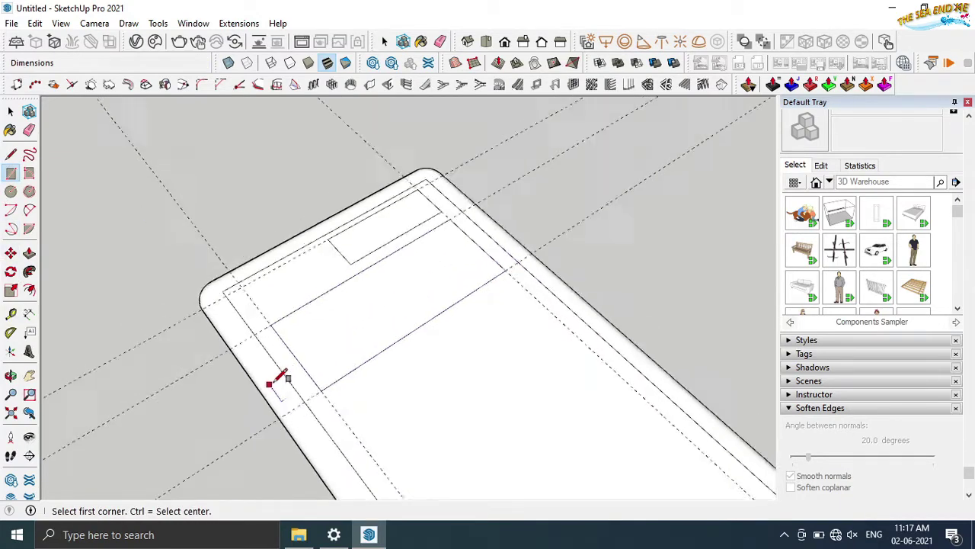
scroll(279, 381, down, 3)
scroll(276, 383, down, 2)
Draw a small separate rectangle beside the phone body's edge
shift+middle_drag(221, 369, 305, 180)
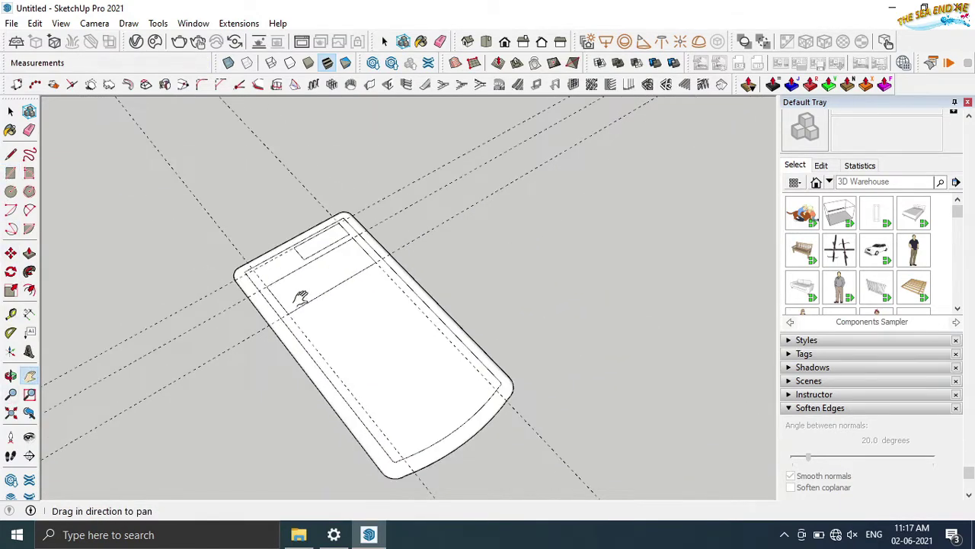
scroll(323, 343, up, 2)
scroll(320, 338, up, 2)
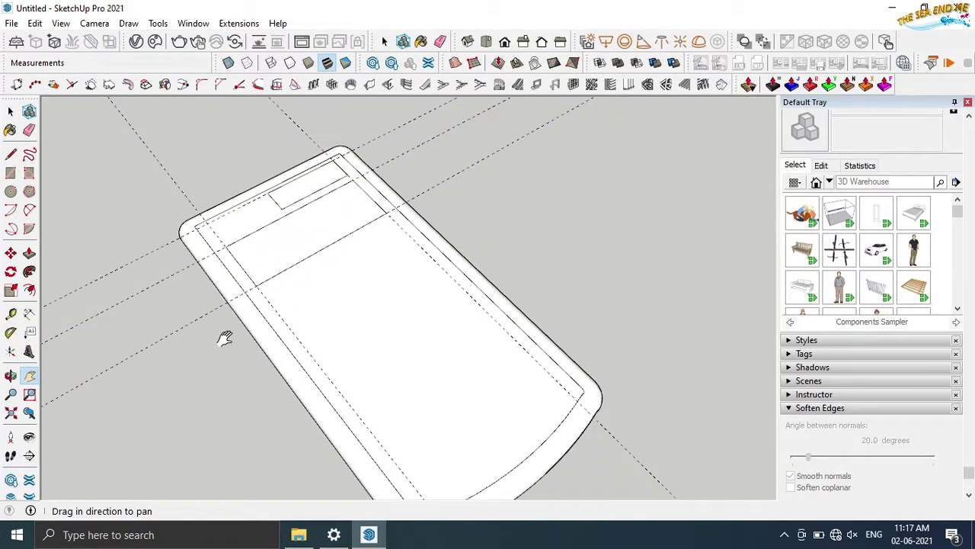
key(space)
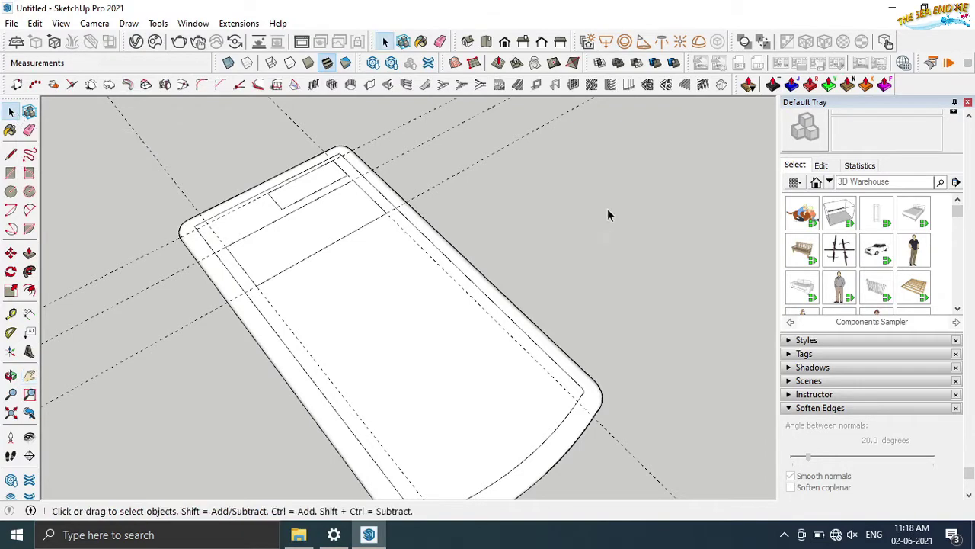
middle_drag(608, 208, 485, 336)
scroll(485, 336, up, 2)
click(10, 173)
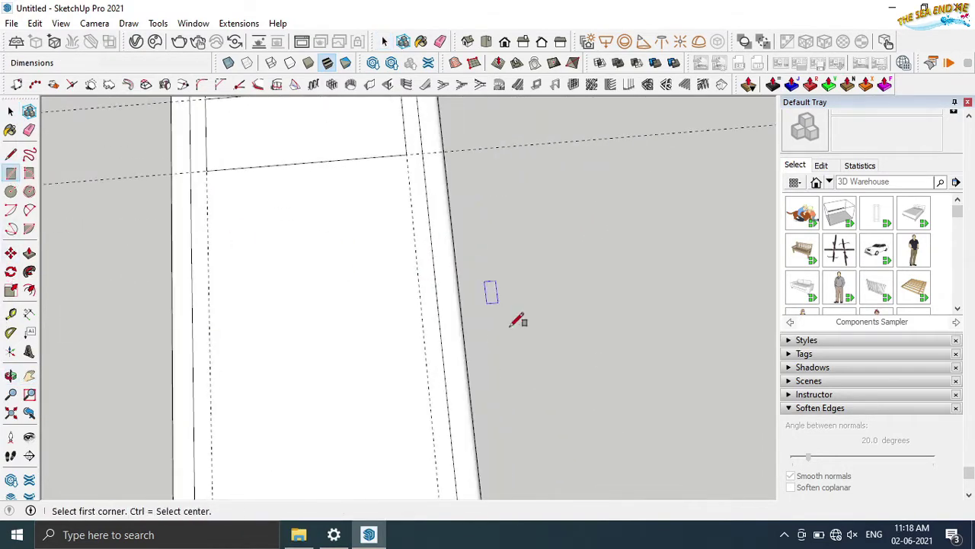
click(582, 387)
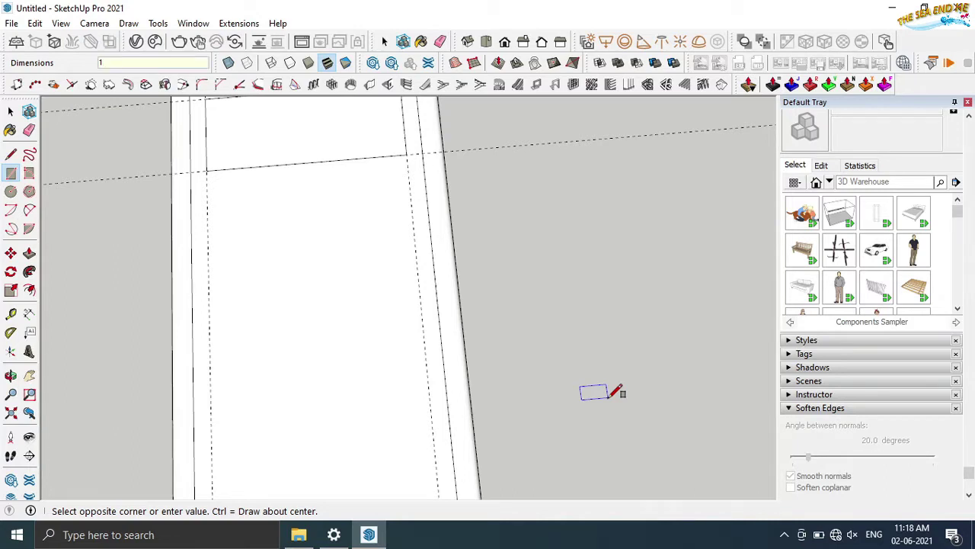
scroll(616, 392, up, 1)
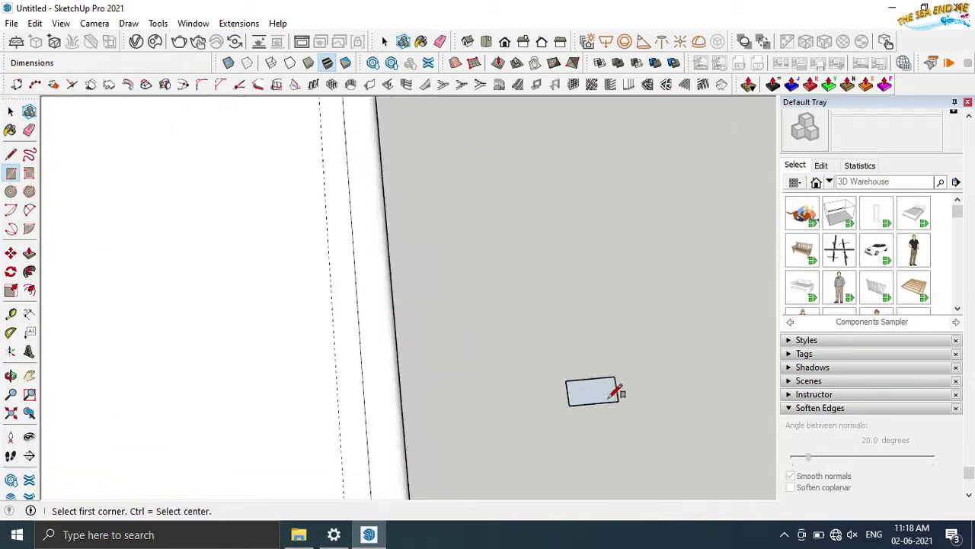
scroll(615, 390, up, 3)
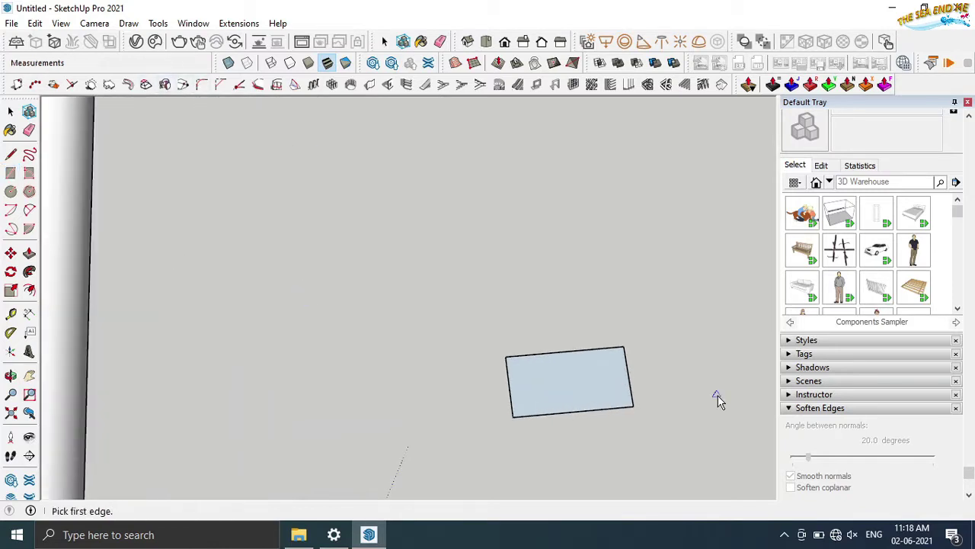
Round all four corners of the small rectangle with a 3 mm radius
shift+middle_drag(515, 370, 340, 317)
click(331, 329)
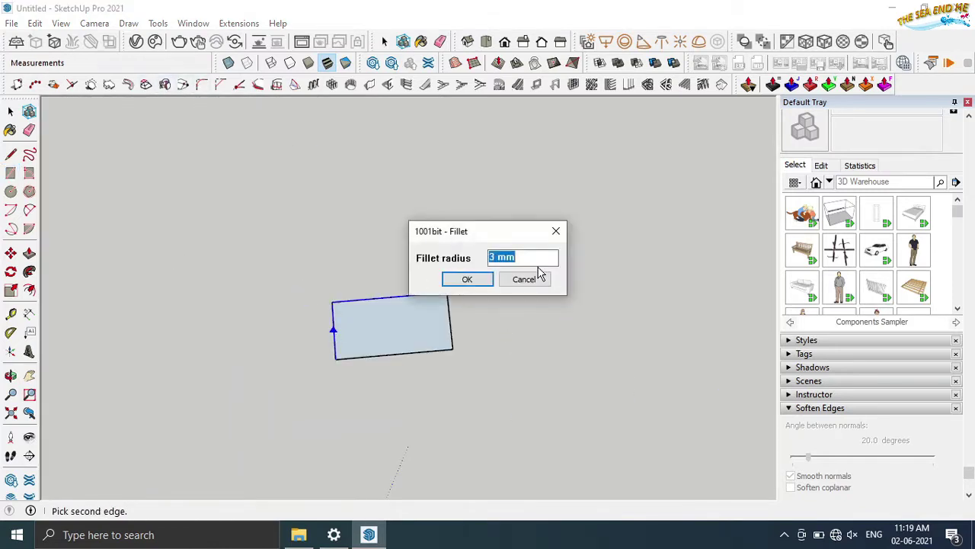
click(484, 283)
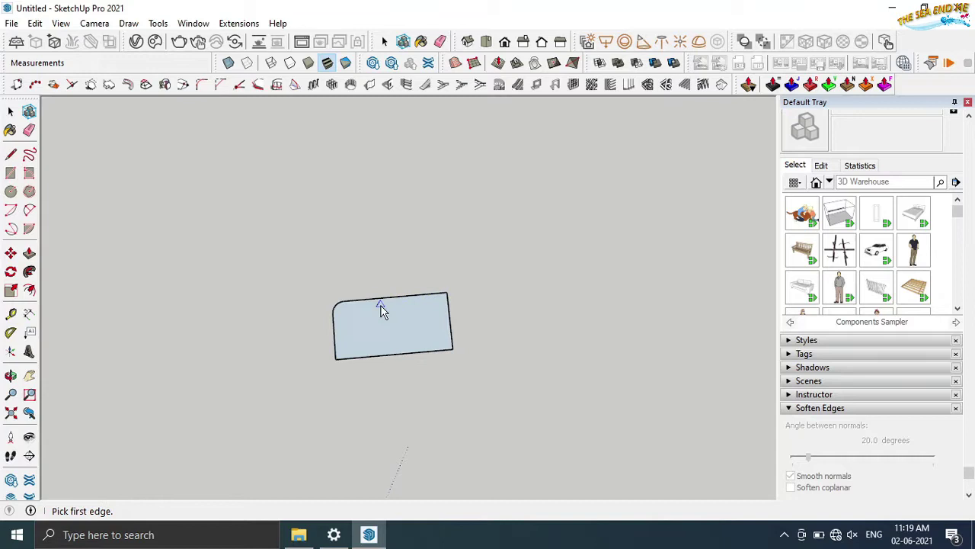
click(449, 305)
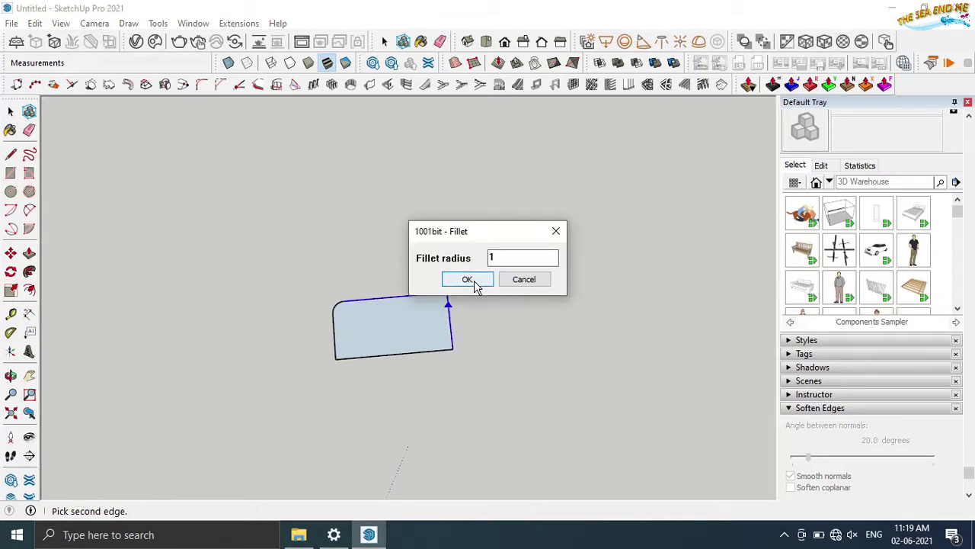
click(468, 281)
click(443, 352)
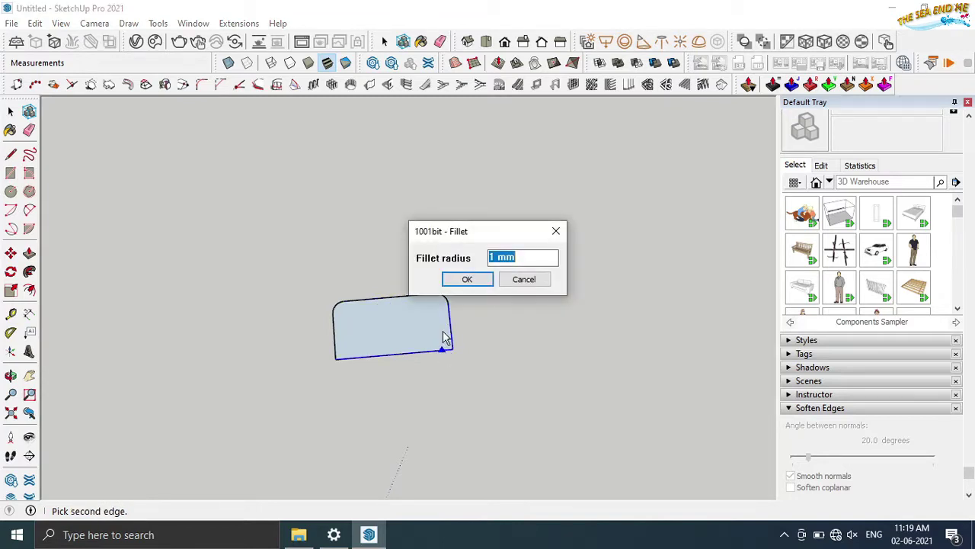
text(3)
click(467, 279)
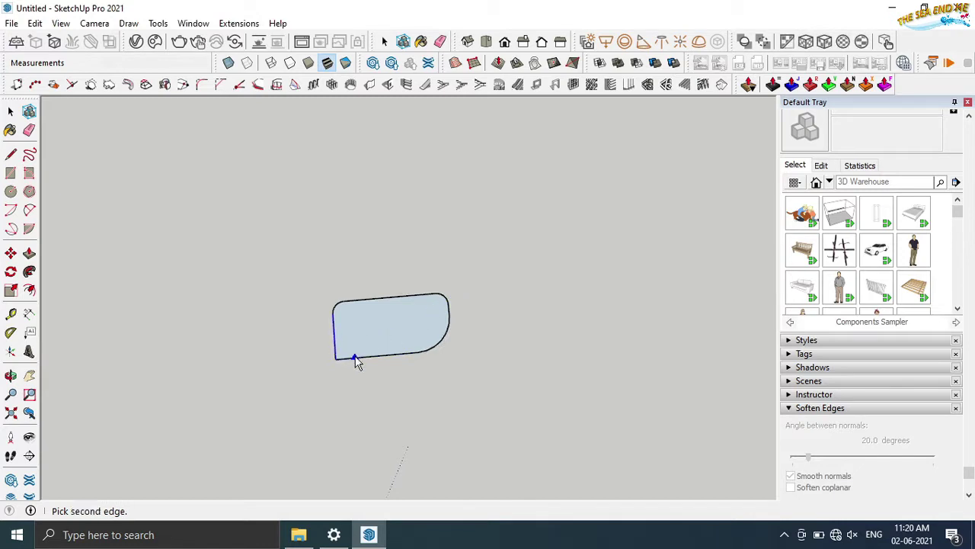
click(355, 359)
click(460, 286)
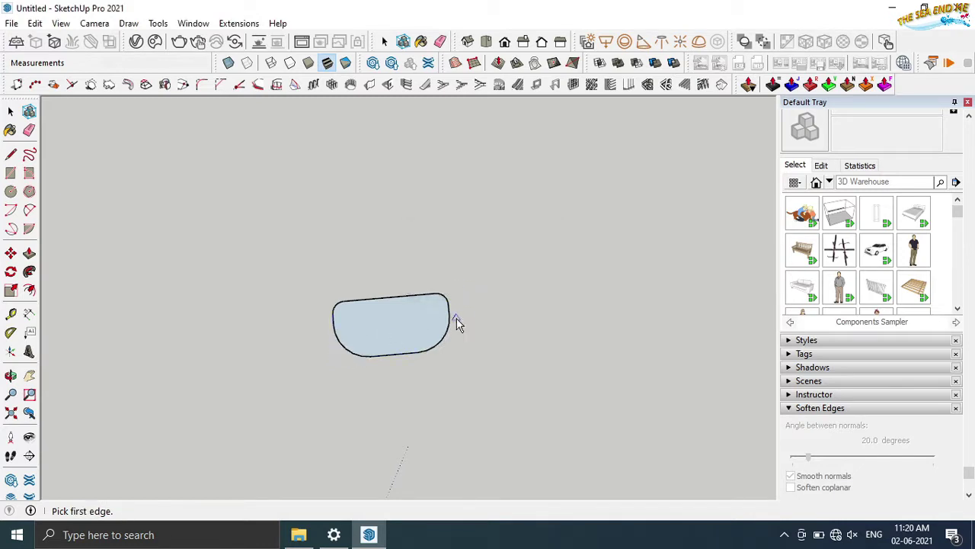
mouse_move(457, 322)
middle_down()
mouse_move(470, 327)
mouse_move(462, 348)
middle_up()
Push/Pull the rounded face 2 mm into a thin button slab
click(10, 111)
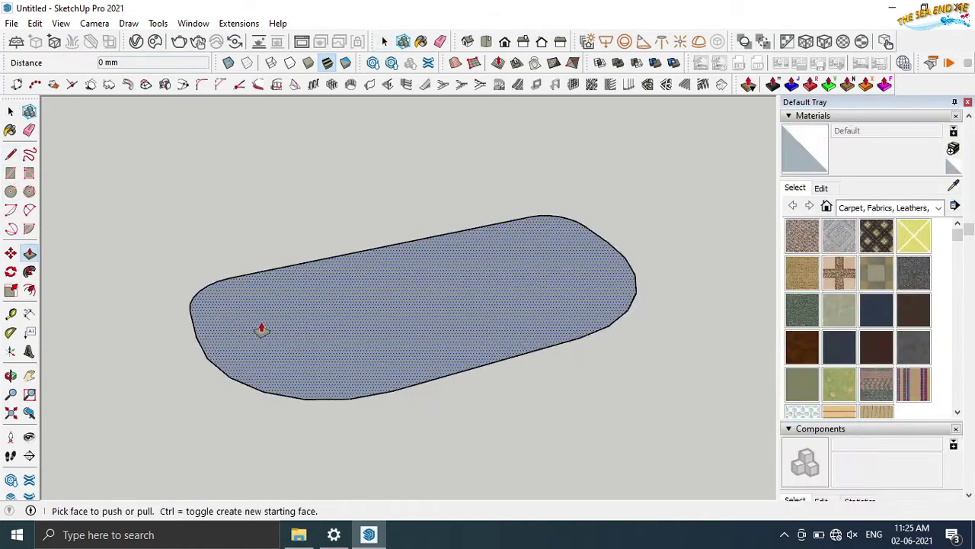
drag(261, 330, 266, 288)
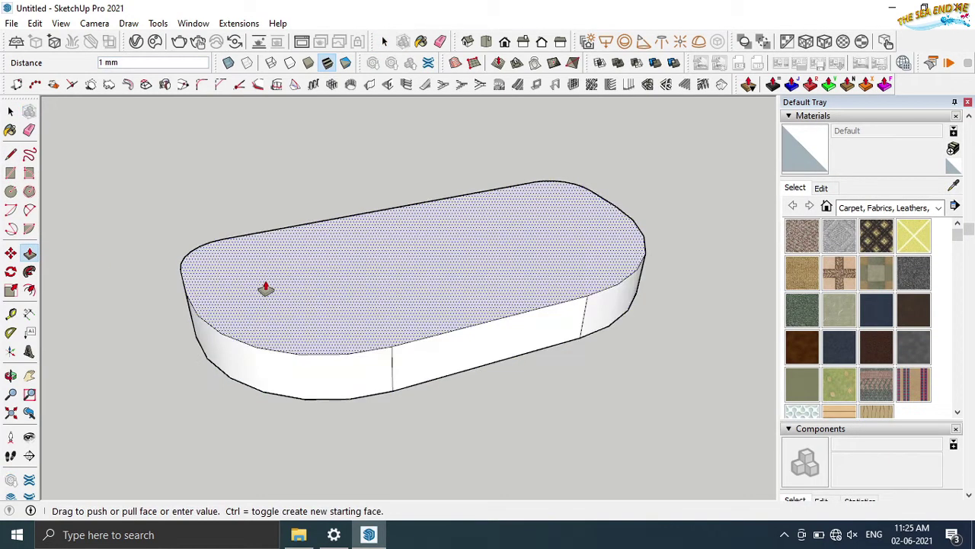
text(2)
key(Return)
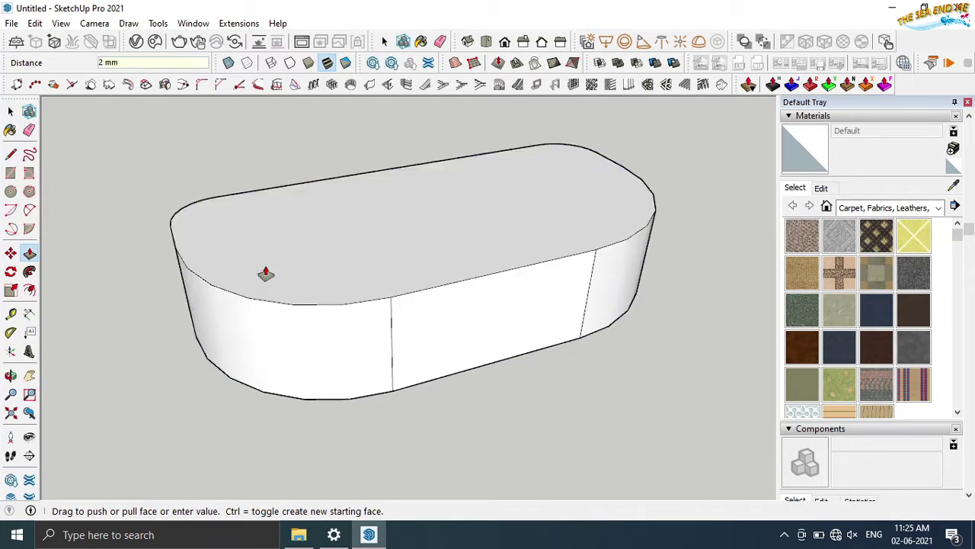
mouse_move(266, 277)
middle_down()
mouse_move(338, 236)
mouse_move(324, 244)
middle_up()
key(space)
Soften the slab's edges at 106 degrees, including coplanar edges
triple_click(324, 244)
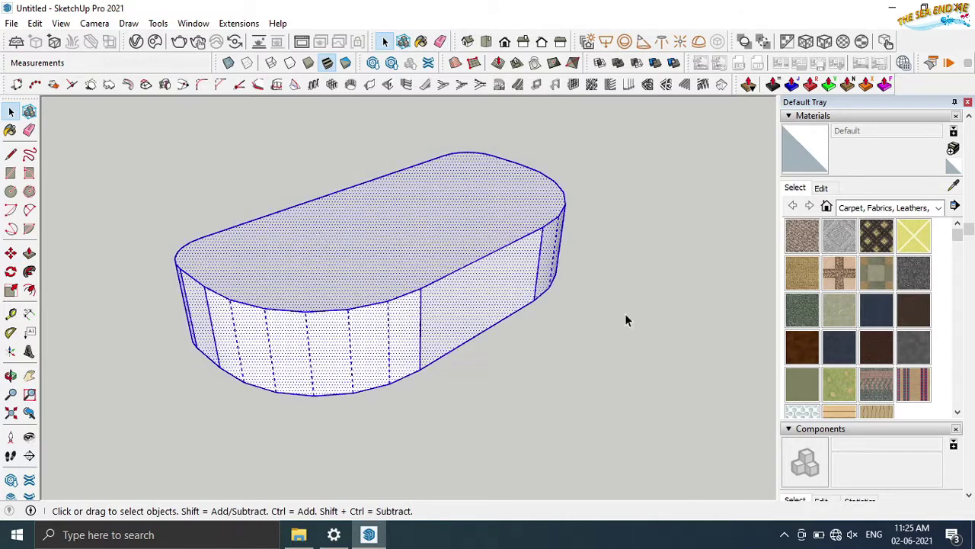
right_click(364, 283)
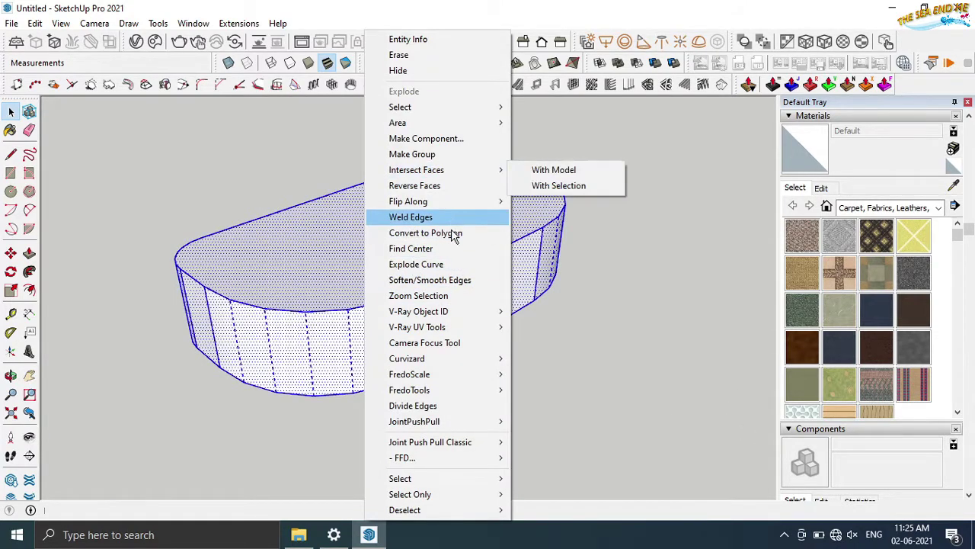
click(465, 280)
click(791, 488)
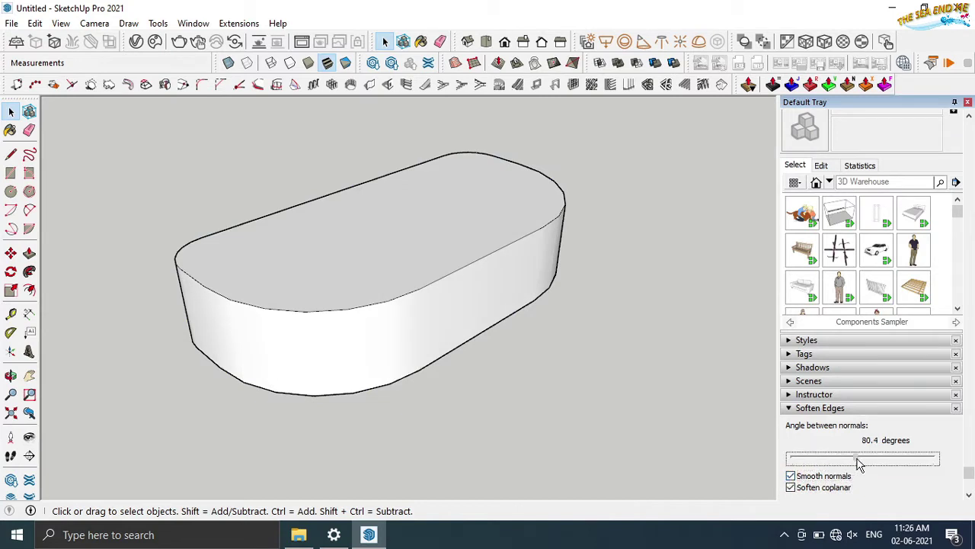
mouse_move(858, 463)
mouse_down()
mouse_move(936, 456)
mouse_move(874, 458)
mouse_up()
middle_drag(599, 415, 544, 399)
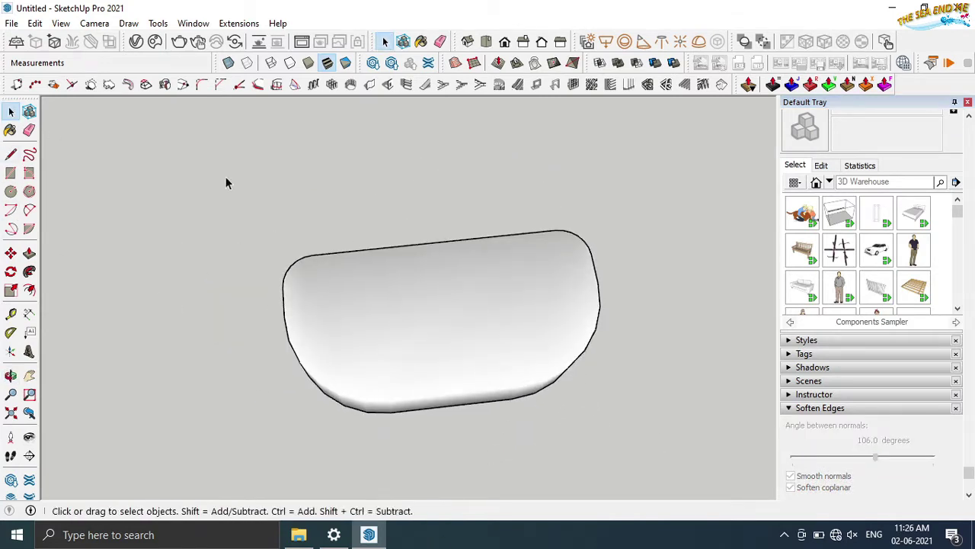
Make the softened button geometry into a group
triple_click(365, 302)
right_click(365, 302)
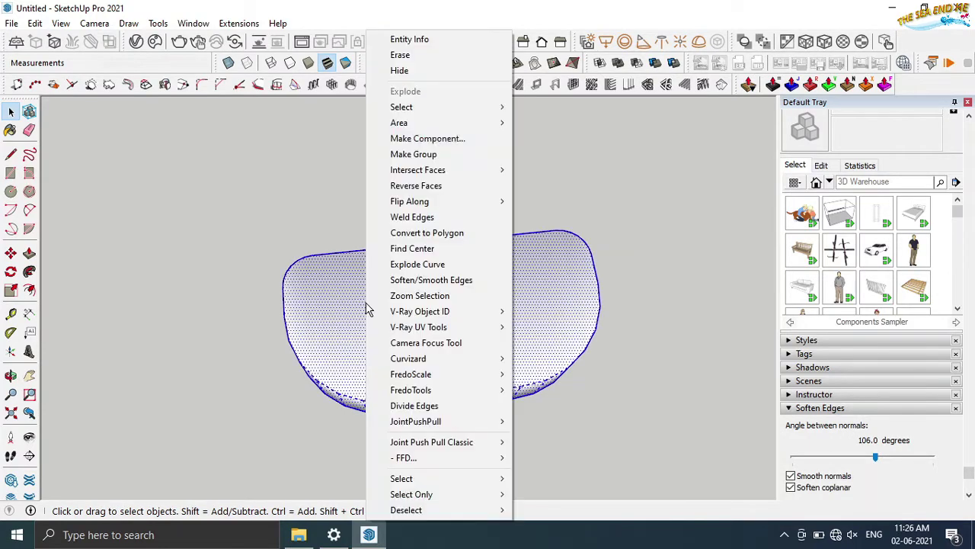
click(398, 155)
click(362, 185)
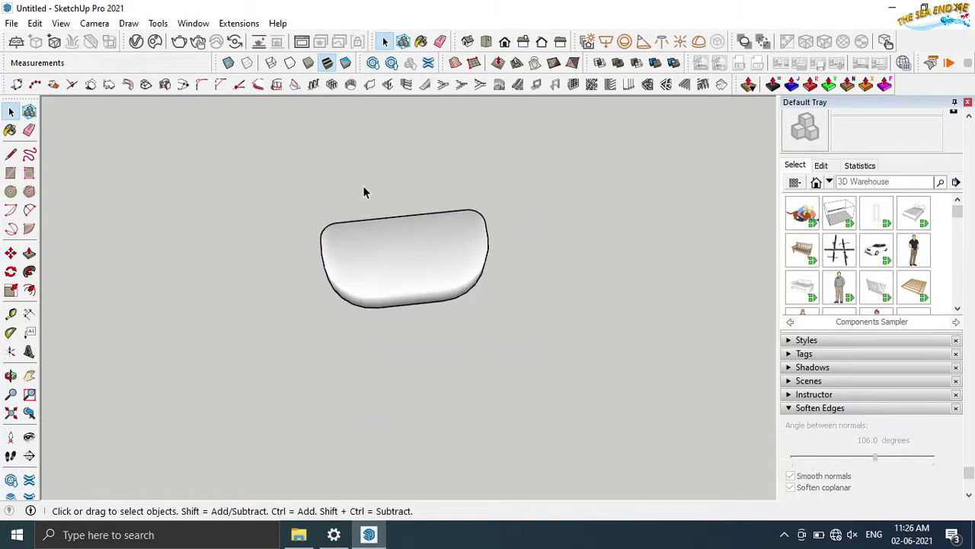
middle_drag(363, 185, 188, 228)
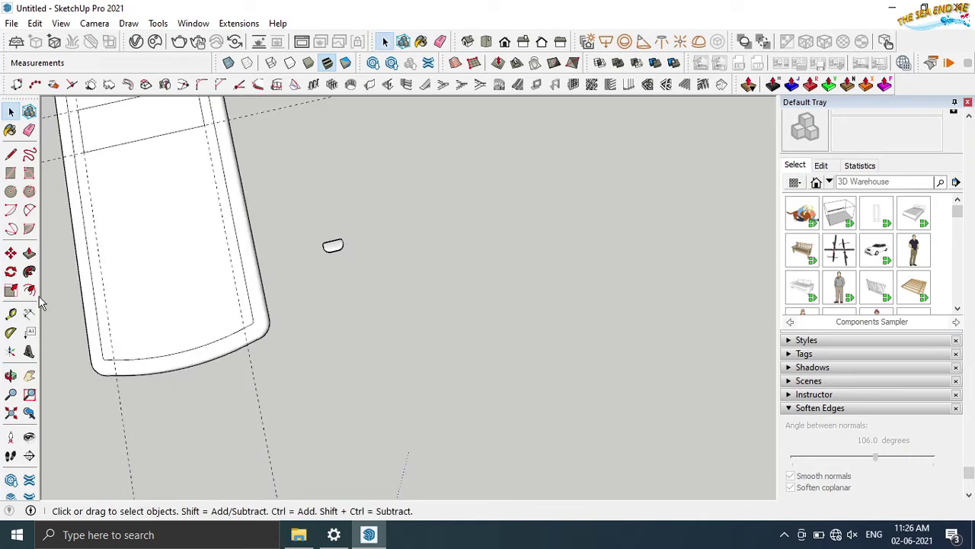
Copy the earpiece rectangle face to a spot beside the phone
click(29, 391)
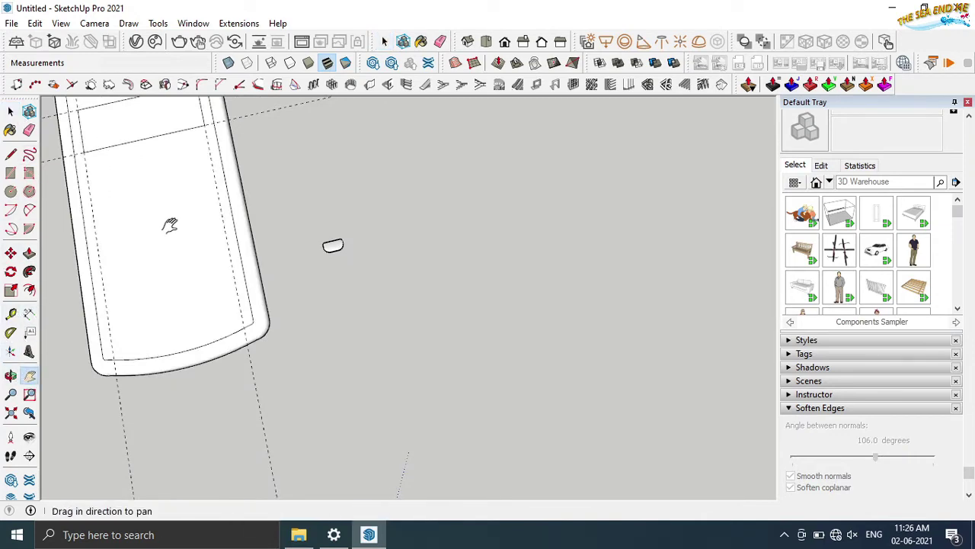
drag(114, 153, 403, 313)
key(space)
click(377, 244)
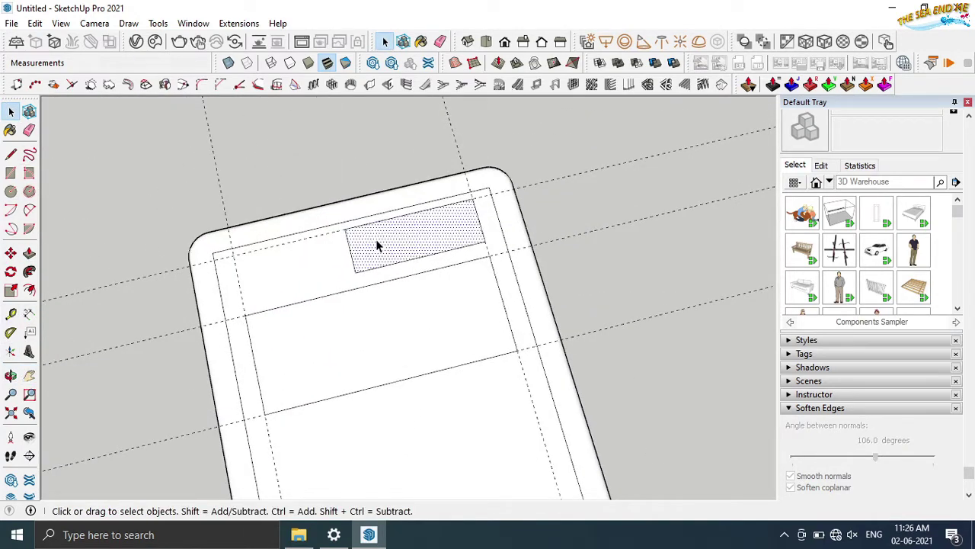
key(m)
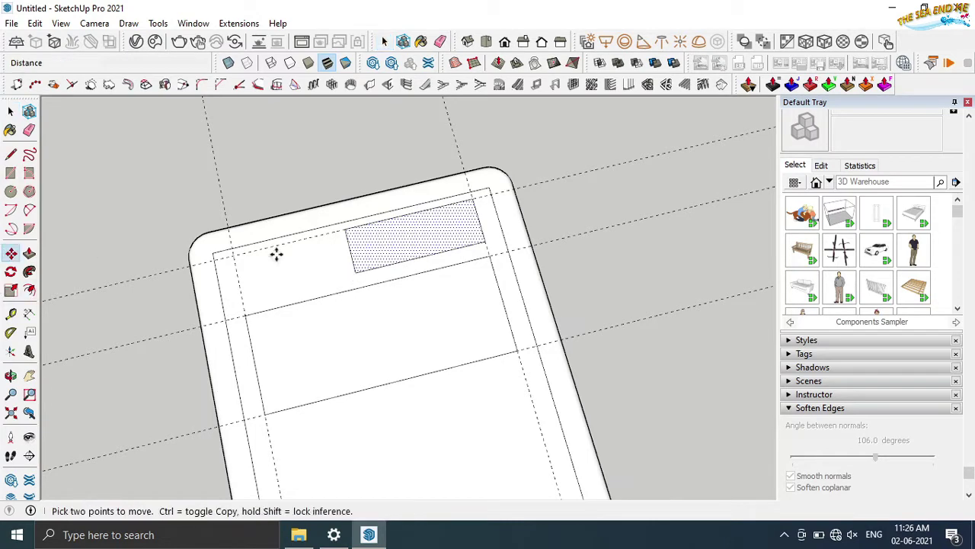
key(ctrl)
click(355, 272)
scroll(597, 265, down, 3)
scroll(533, 305, down, 2)
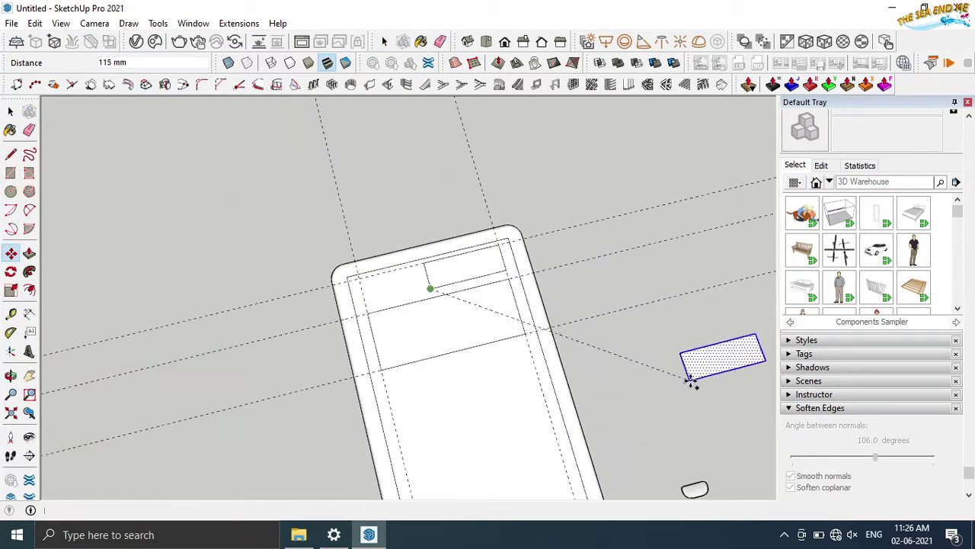
click(690, 379)
key(space)
Copy the screen band face beside the phone as well
click(434, 324)
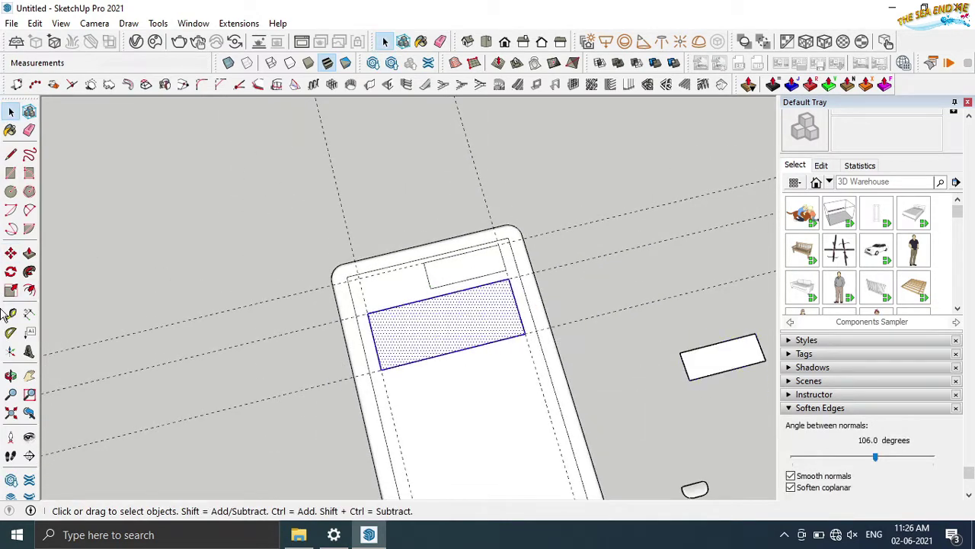
key(m)
click(380, 374)
key(ctrl)
scroll(723, 453, down, 1)
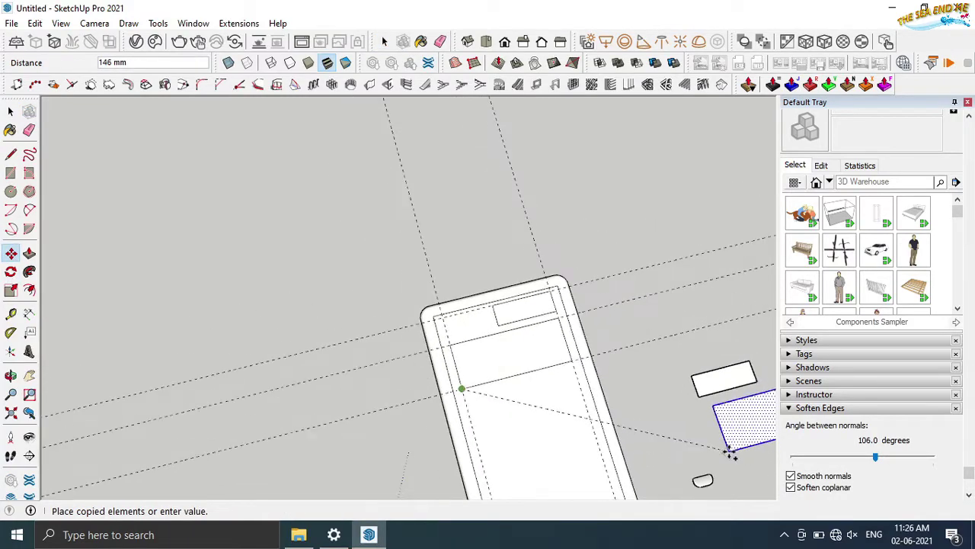
click(736, 454)
key(space)
Select the smooth button group
scroll(412, 341, down, 2)
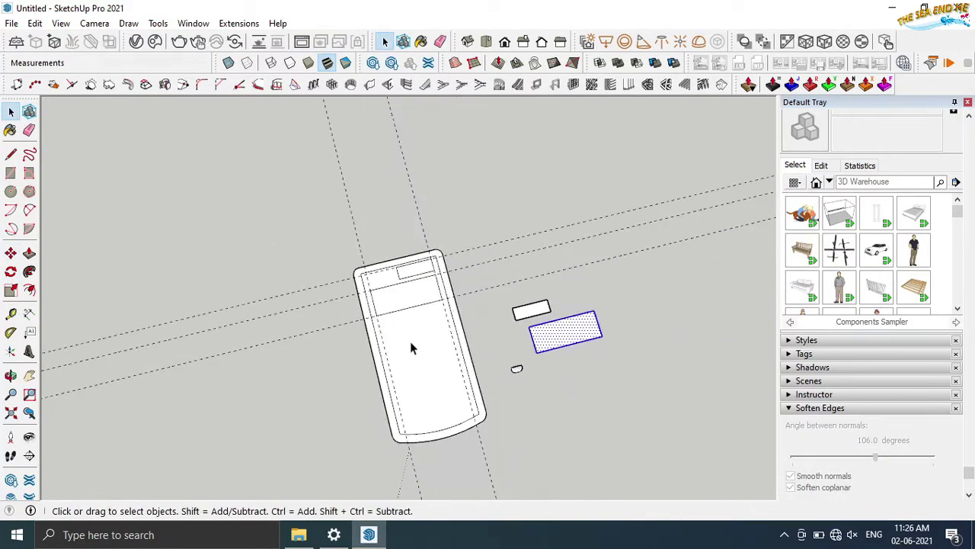
scroll(411, 341, up, 2)
mouse_move(457, 320)
middle_down()
mouse_move(562, 226)
mouse_move(538, 372)
middle_up()
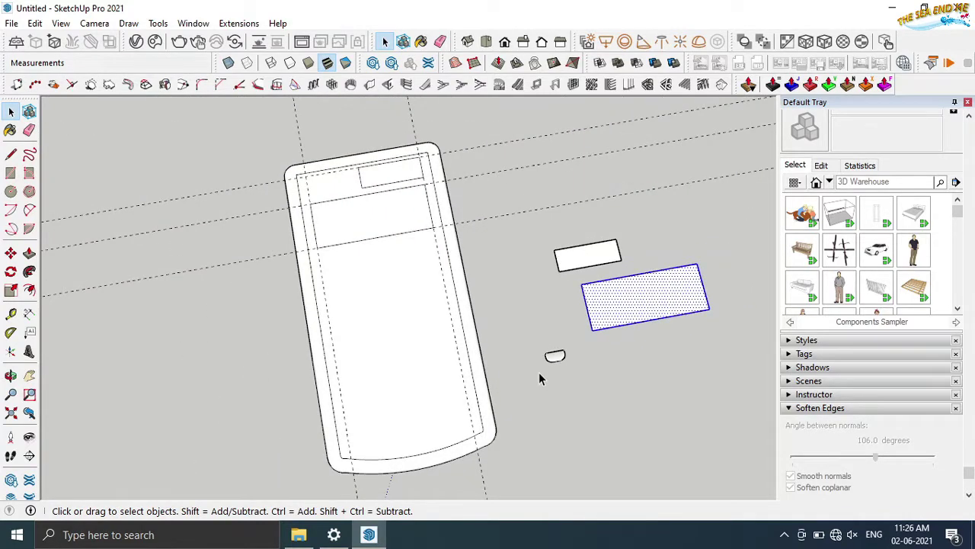
drag(597, 392, 529, 340)
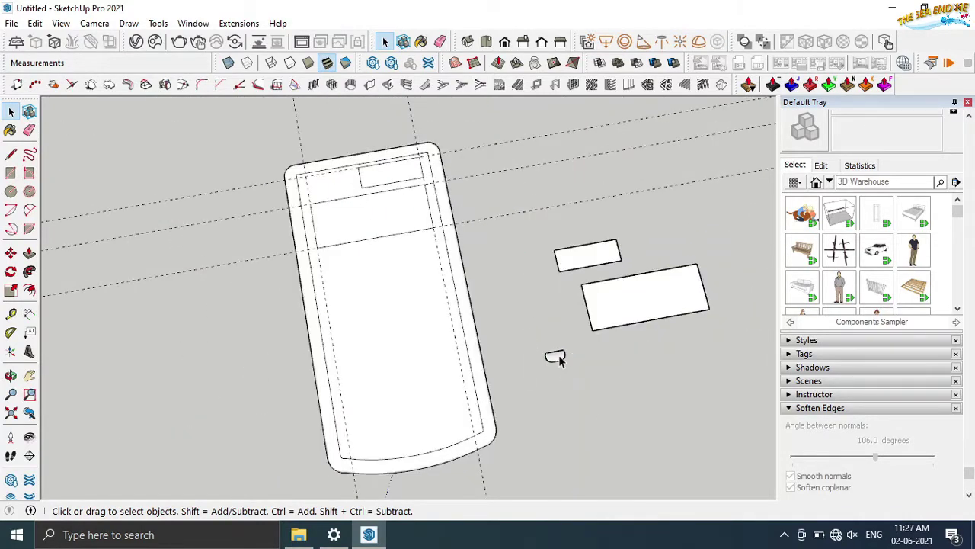
scroll(558, 356, up, 3)
click(560, 360)
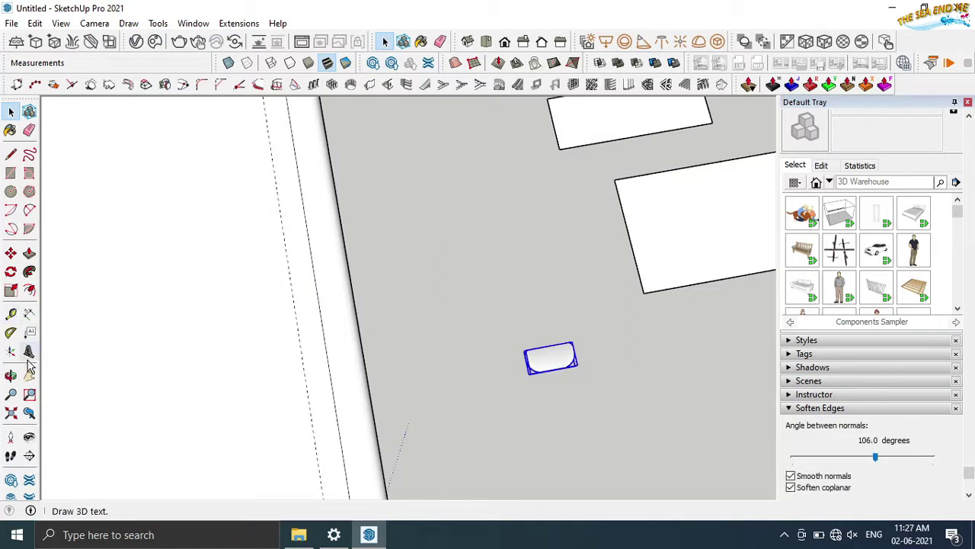
Place a 3 mm '=' 3D text in Rockwell Condensed on the button's top
key(m)
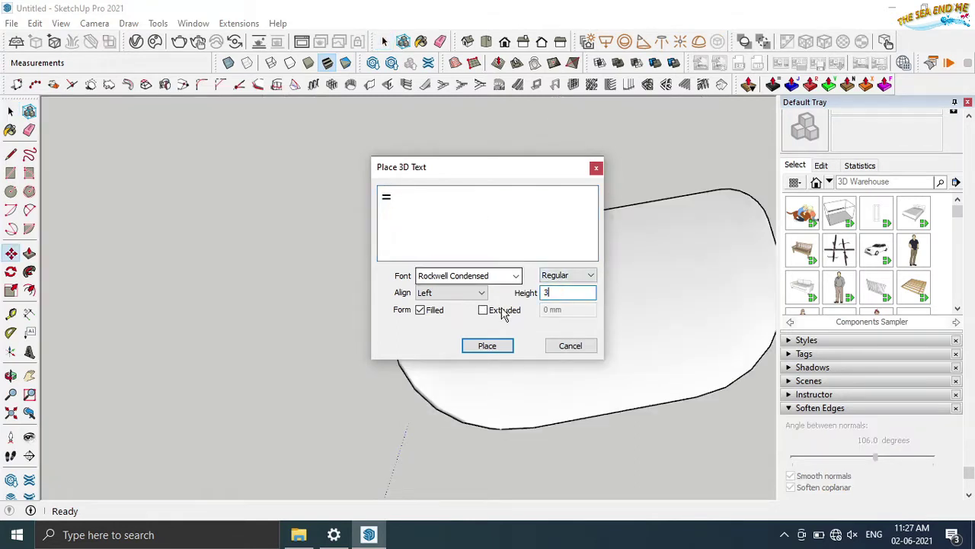
click(491, 346)
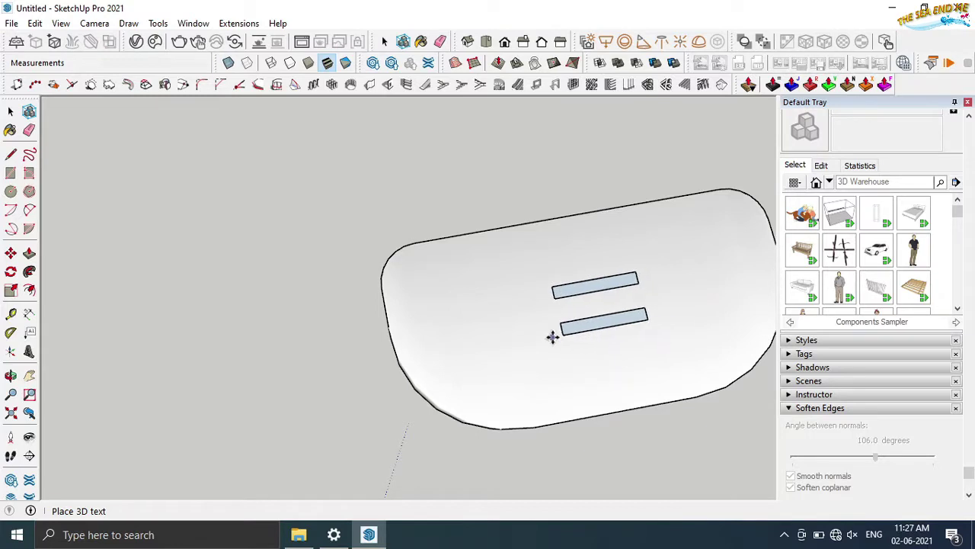
click(552, 338)
scroll(200, 283, down, 3)
middle_drag(200, 283, 193, 349)
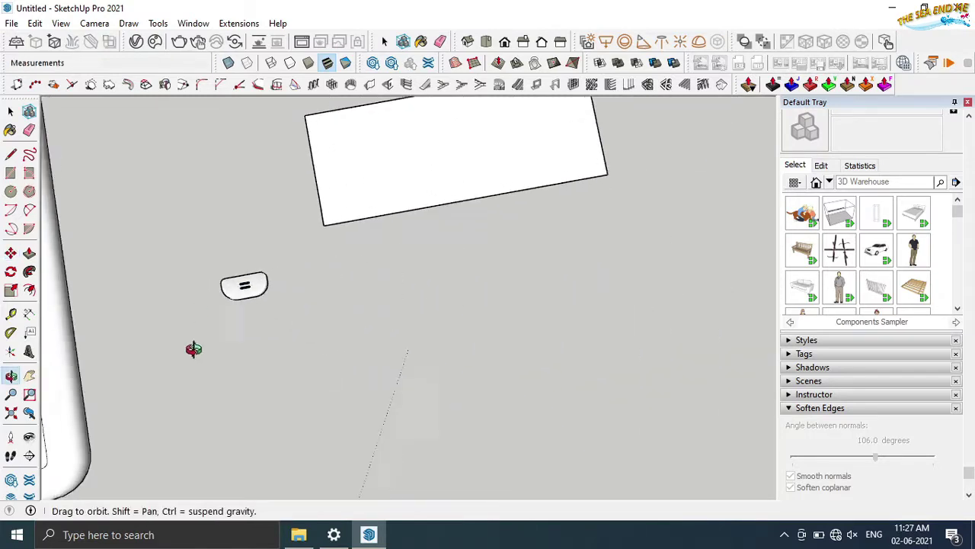
key(m)
scroll(197, 358, down, 1)
scroll(197, 358, up, 3)
scroll(196, 358, down, 3)
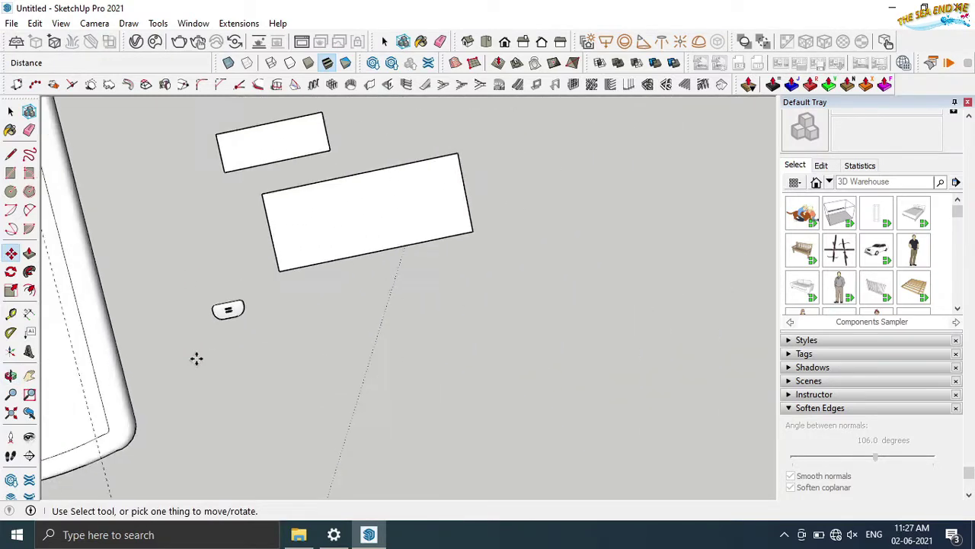
scroll(196, 358, down, 3)
key(space)
mouse_move(305, 229)
middle_down()
mouse_move(331, 194)
mouse_move(261, 235)
middle_up()
scroll(236, 327, up, 2)
scroll(236, 327, up, 3)
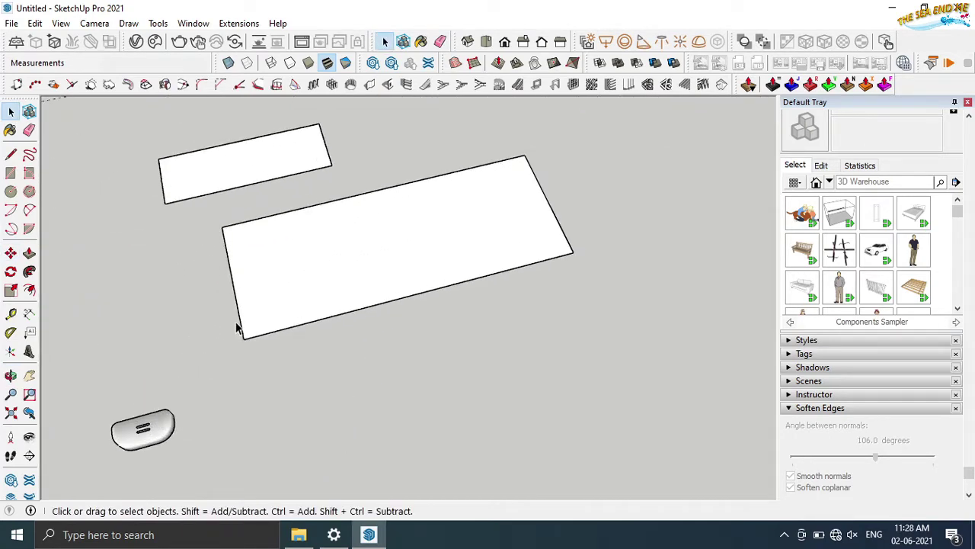
scroll(261, 316, down, 3)
scroll(48, 244, up, 2)
Push the screen band face 2 mm into the body to form a recess
scroll(48, 251, up, 2)
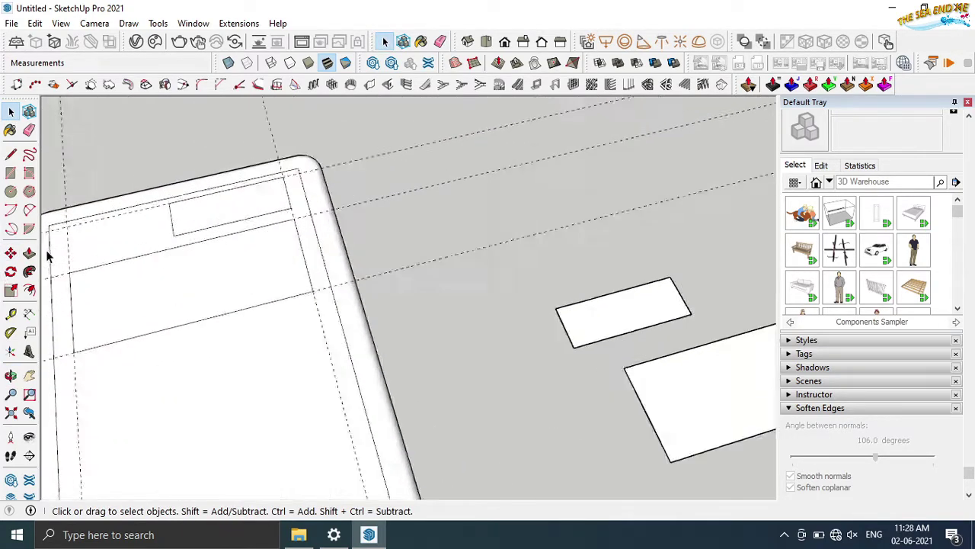
scroll(45, 255, up, 2)
click(29, 253)
click(113, 279)
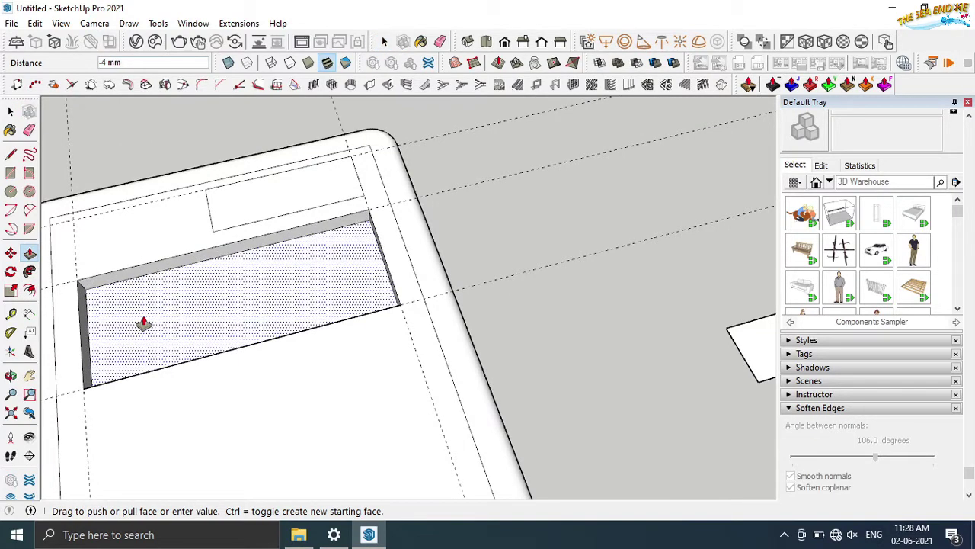
key(Return)
middle_drag(144, 320, 175, 320)
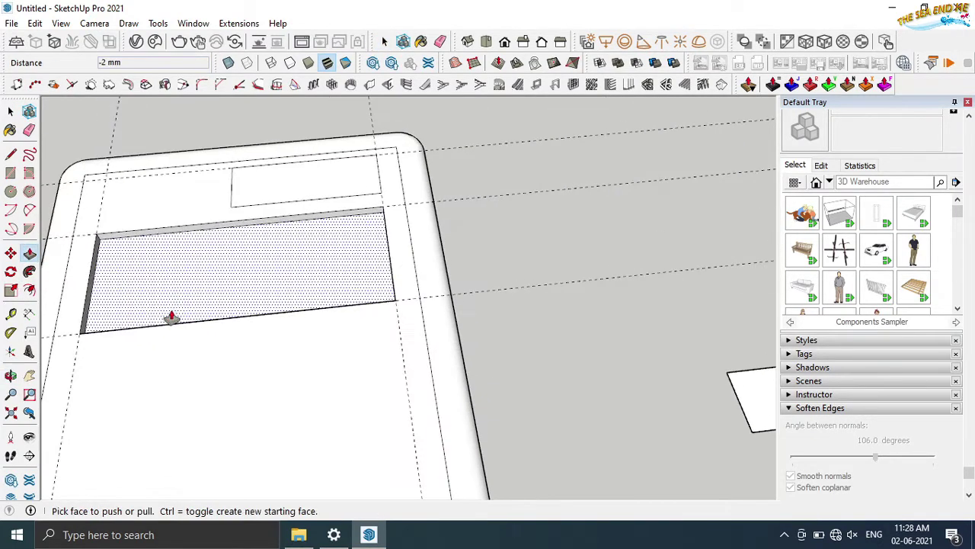
key(space)
Reverse the face orientation of the loose rectangle beside the phone
click(151, 256)
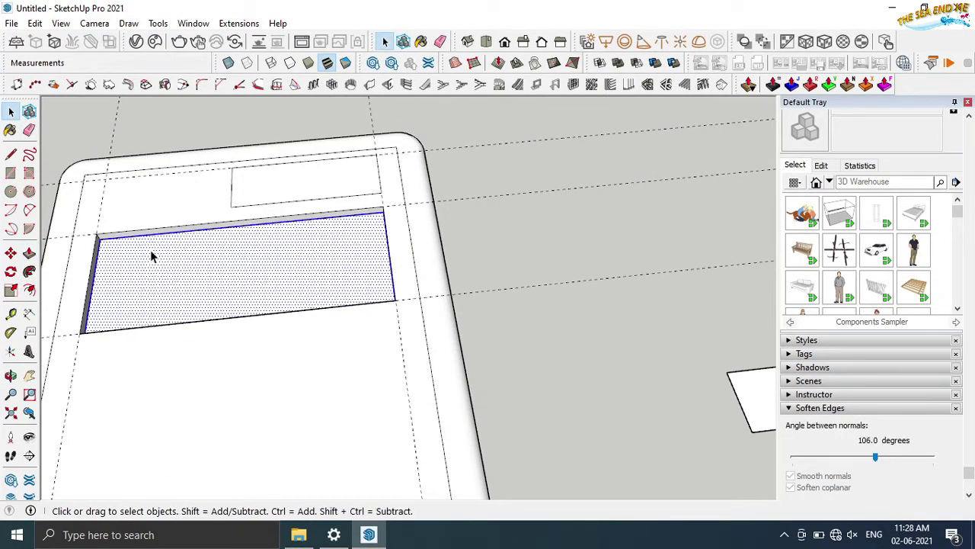
right_click(305, 272)
click(351, 214)
click(661, 384)
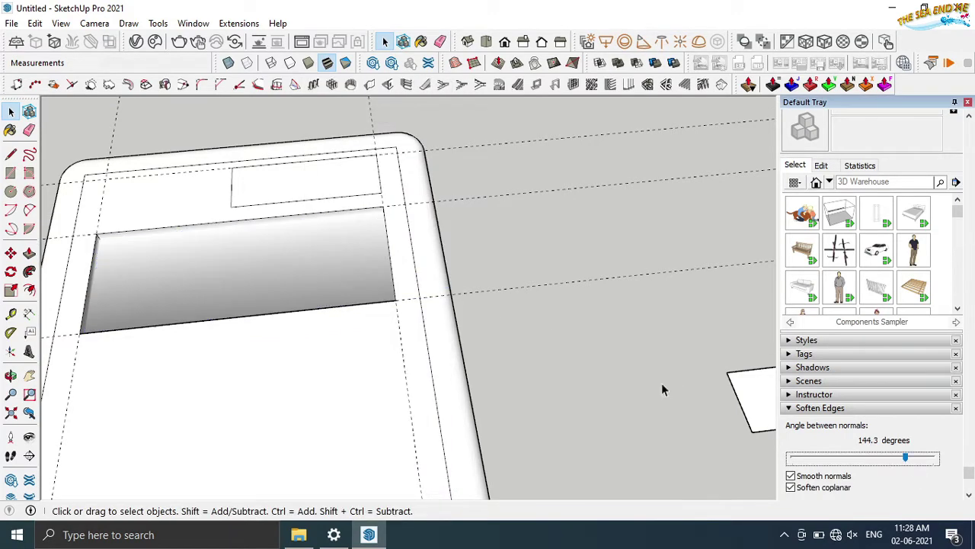
scroll(661, 385, down, 3)
click(29, 253)
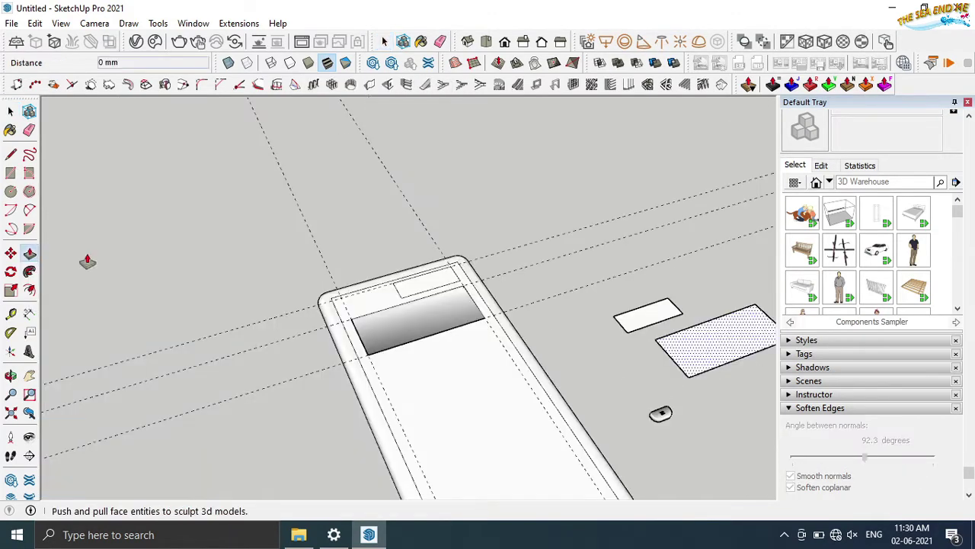
Make the thin panel beside the phone into a group
click(706, 349)
key(Escape)
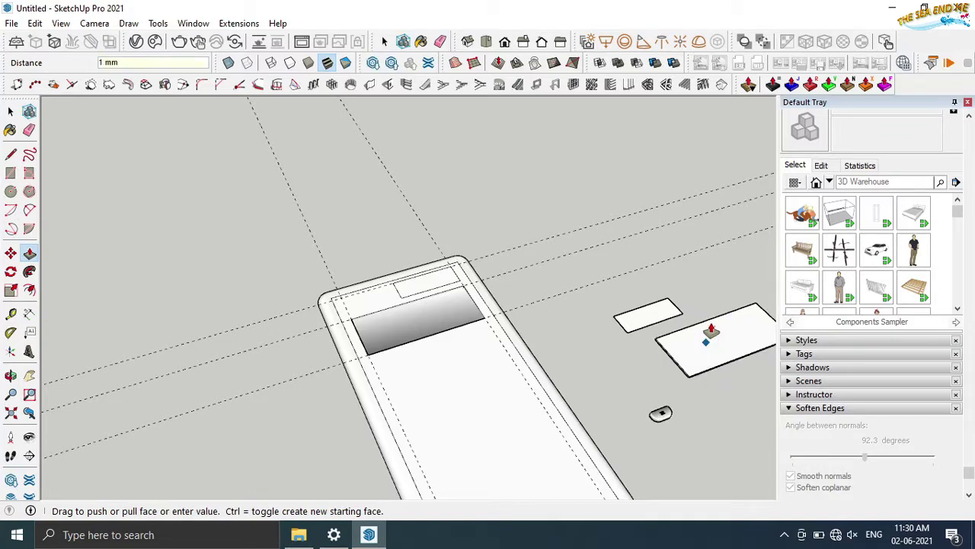
scroll(707, 330, up, 3)
scroll(714, 289, up, 2)
key(space)
triple_click(629, 313)
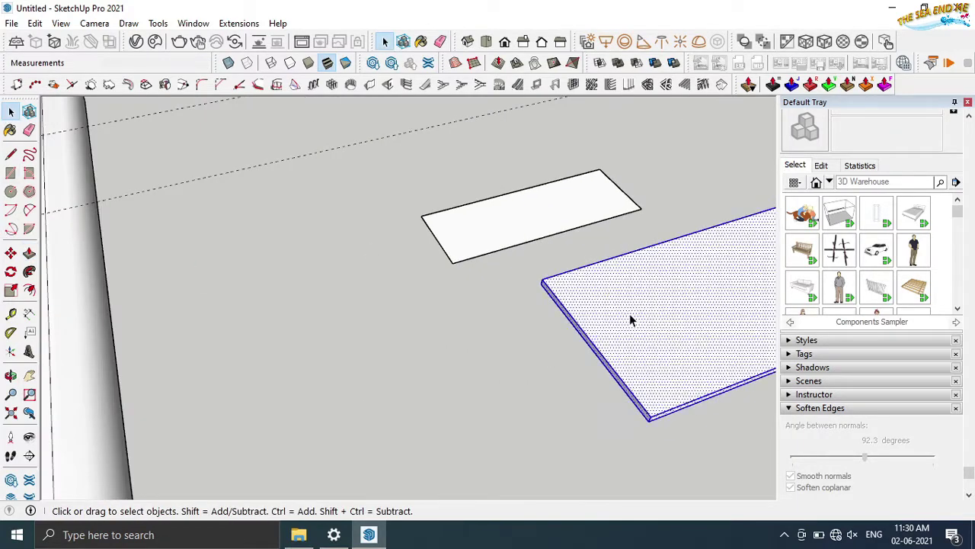
right_click(629, 313)
click(689, 201)
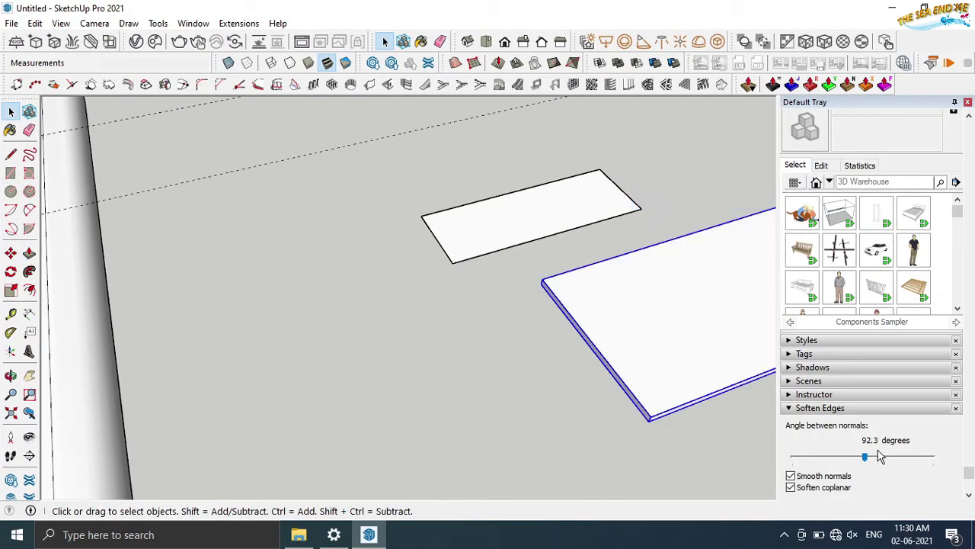
Soften the panel's edges at 174.5 degrees
drag(868, 457, 882, 457)
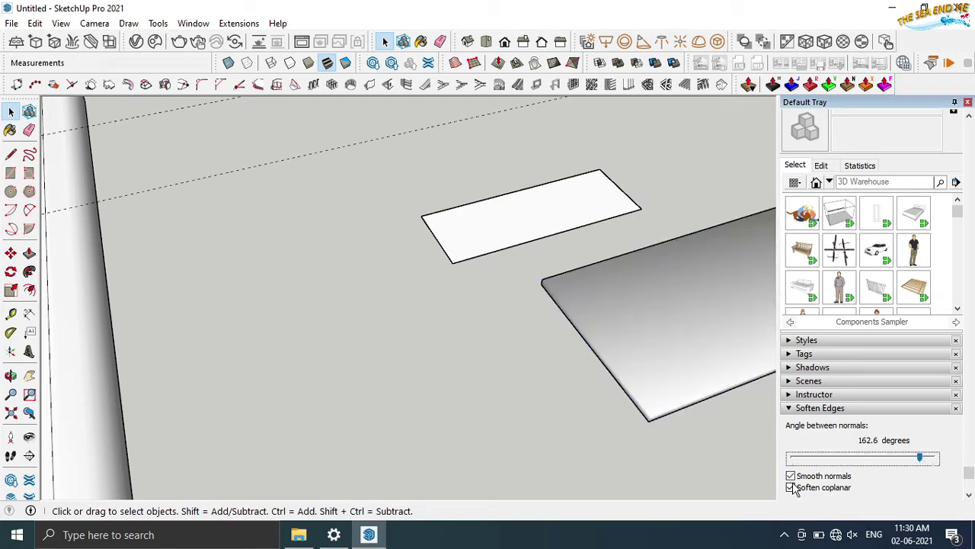
drag(928, 462, 930, 458)
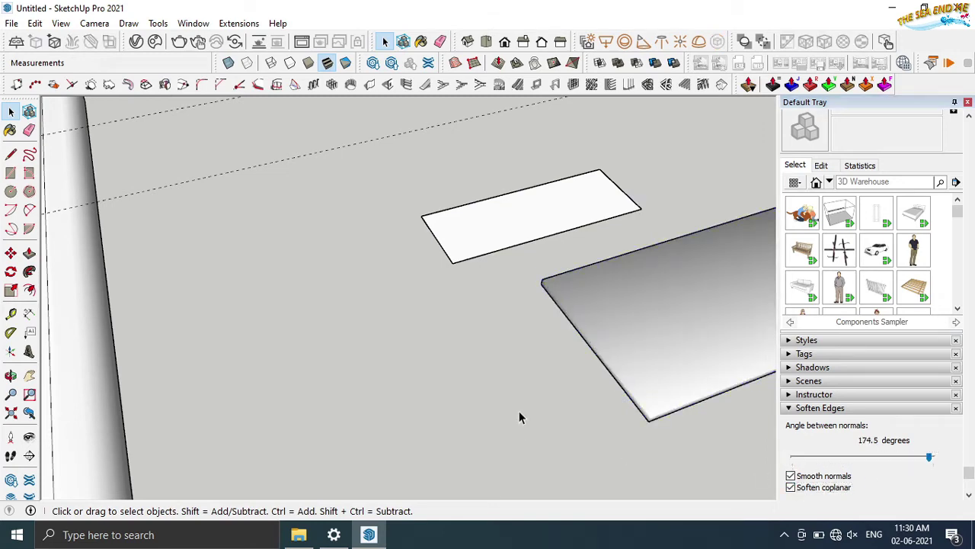
scroll(519, 411, down, 3)
scroll(571, 364, down, 2)
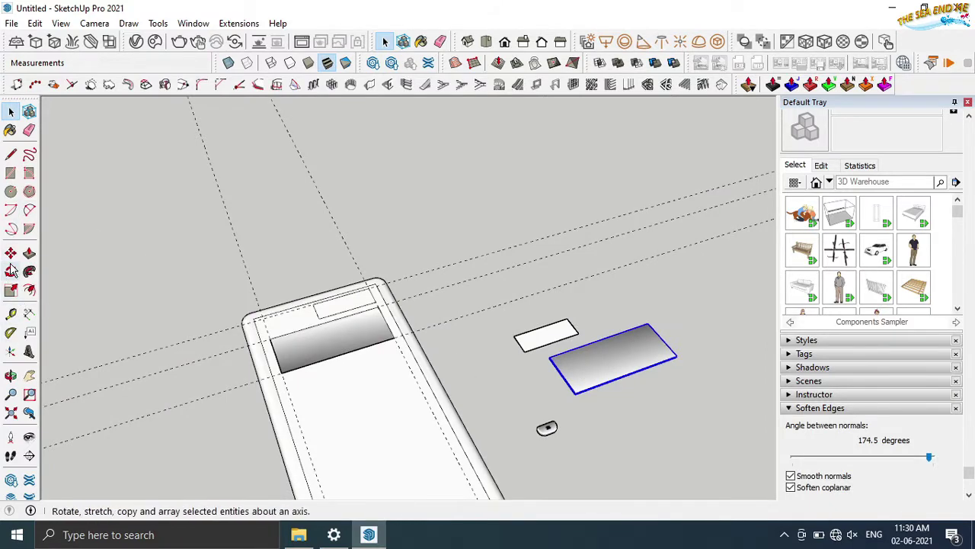
Move the 1 mm screen panel by its corner into the phone's screen recess
key(m)
click(576, 394)
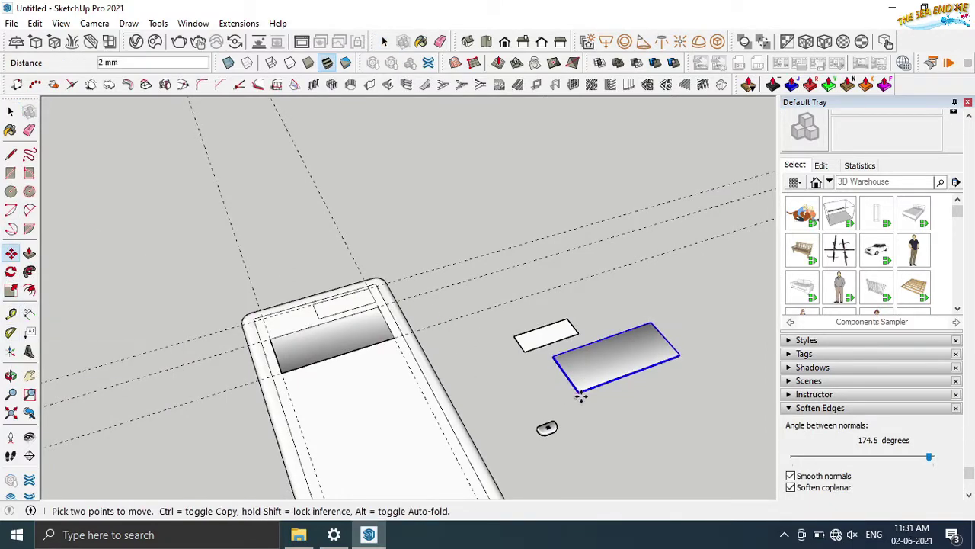
scroll(288, 371, up, 2)
scroll(279, 403, up, 2)
scroll(282, 391, up, 2)
scroll(273, 372, up, 2)
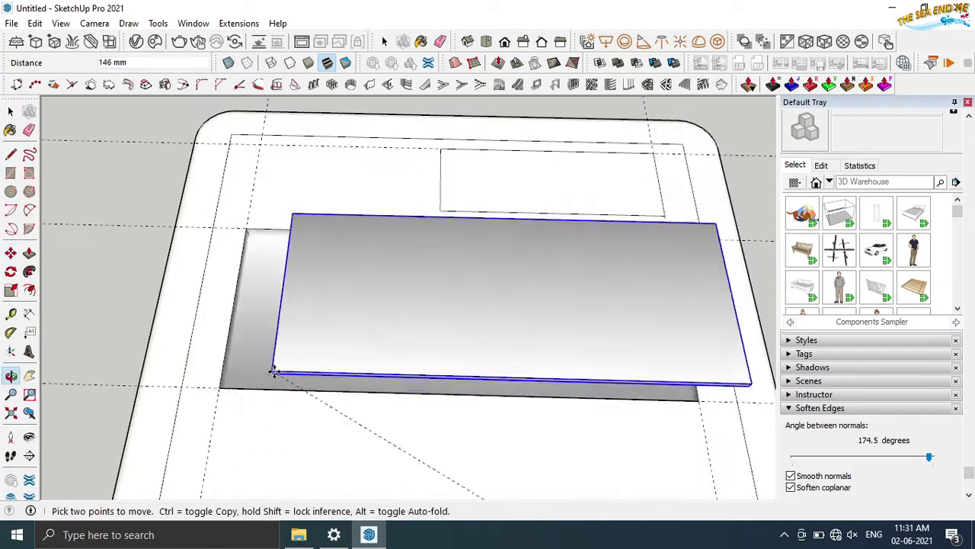
scroll(251, 373, up, 3)
mouse_move(218, 376)
middle_down()
mouse_move(149, 248)
mouse_move(176, 206)
mouse_move(528, 186)
middle_up()
scroll(176, 206, down, 3)
click(379, 257)
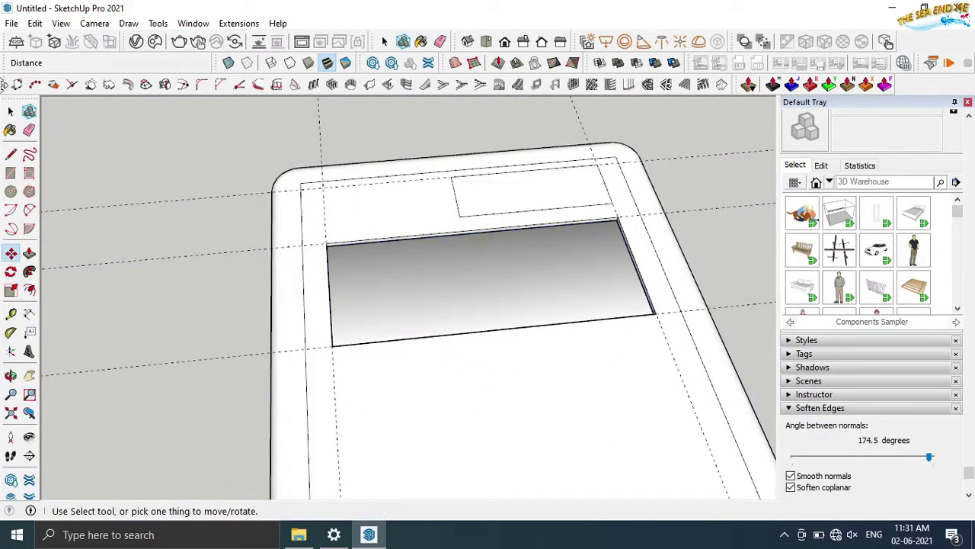
key(space)
mouse_move(533, 274)
middle_down()
mouse_move(692, 270)
mouse_move(541, 270)
mouse_move(335, 215)
mouse_move(348, 228)
middle_up()
Select the screen pocket's top edge and soften it to about 110 degrees
click(348, 233)
double_click(365, 233)
click(355, 230)
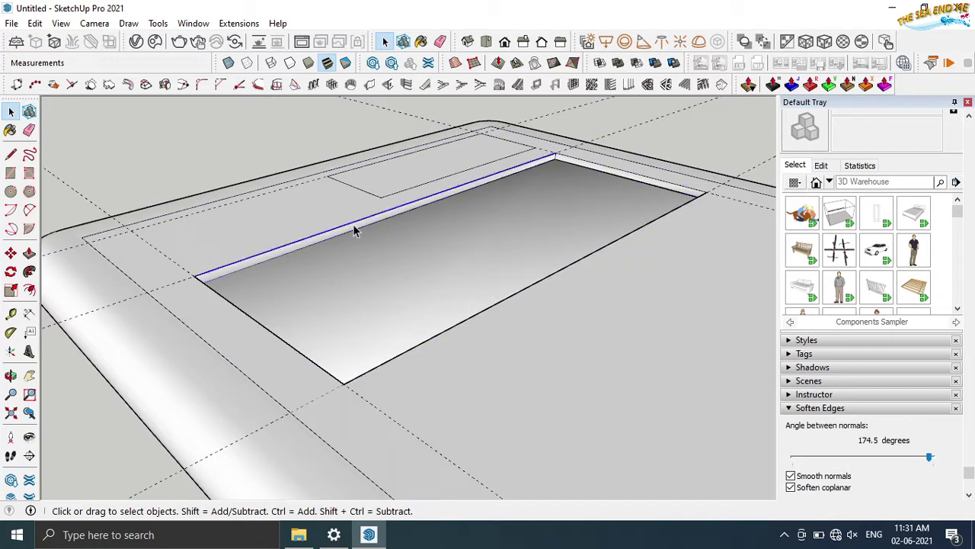
click(354, 230)
triple_click(354, 230)
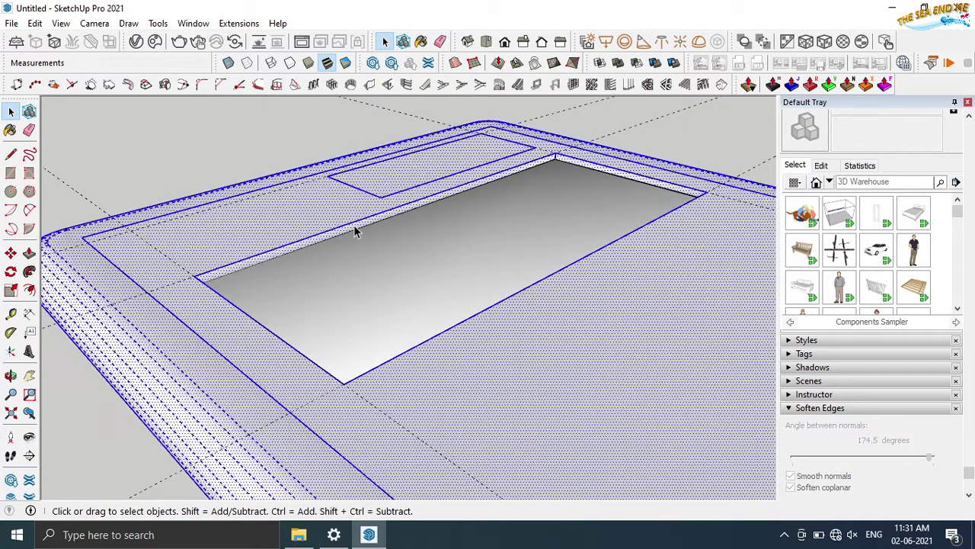
click(351, 229)
drag(928, 458, 826, 464)
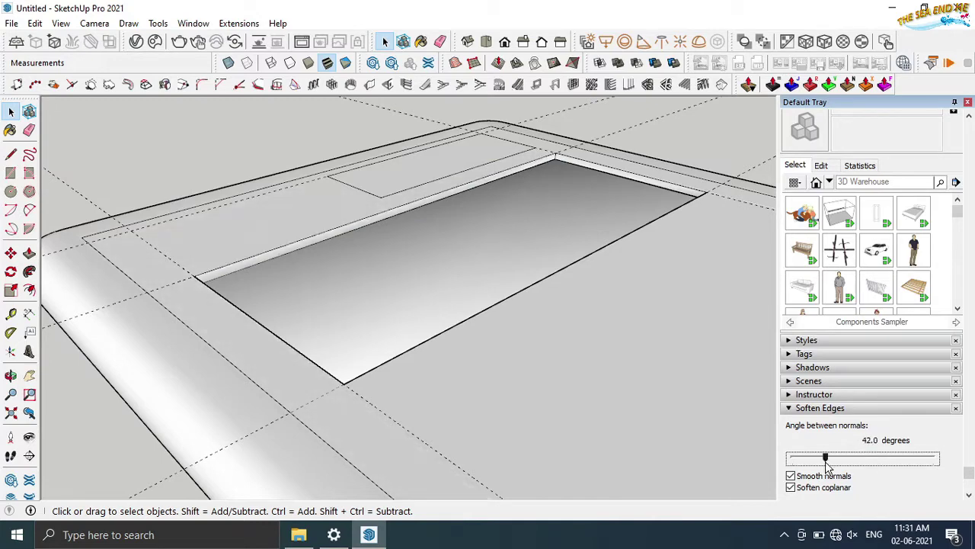
click(868, 458)
scroll(529, 120, down, 2)
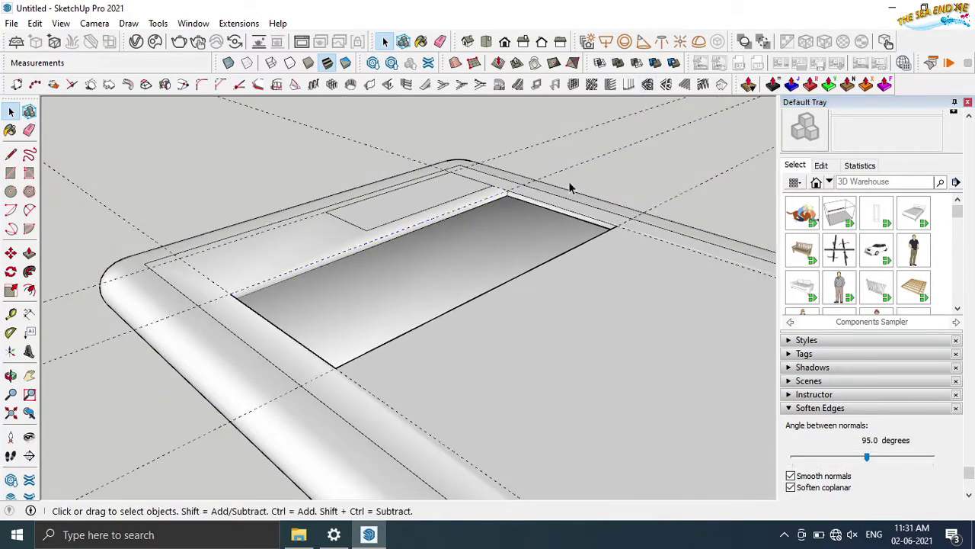
scroll(569, 182, up, 3)
scroll(461, 166, up, 2)
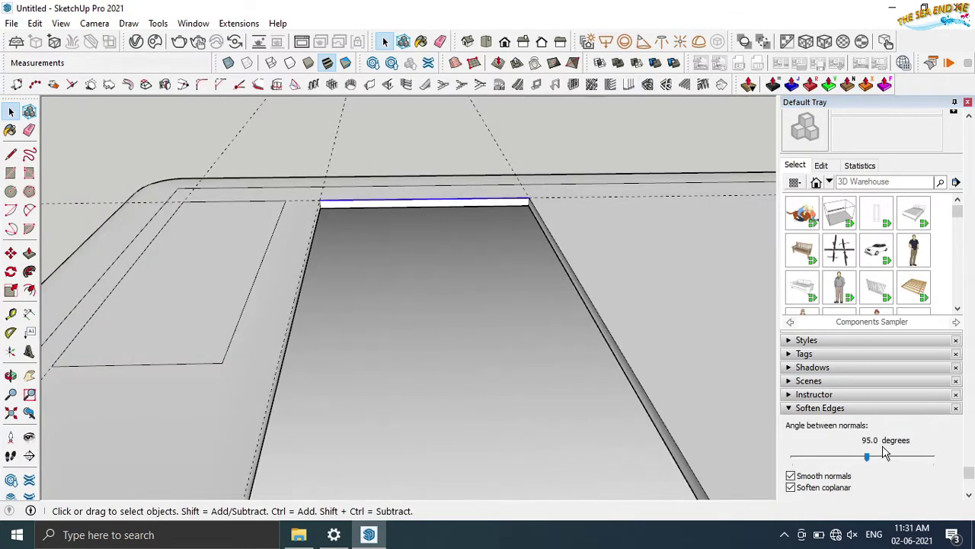
click(880, 459)
scroll(502, 162, down, 2)
Reselect the pocket's top edge and raise its softening to 133.4 degrees
click(190, 289)
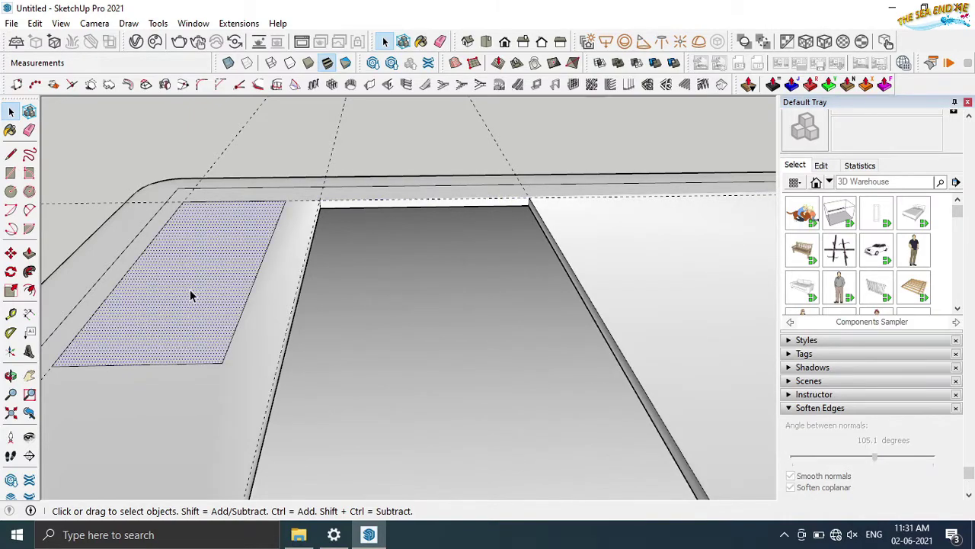
mouse_move(190, 290)
middle_down()
mouse_move(601, 191)
mouse_move(634, 321)
mouse_move(617, 290)
middle_up()
click(622, 285)
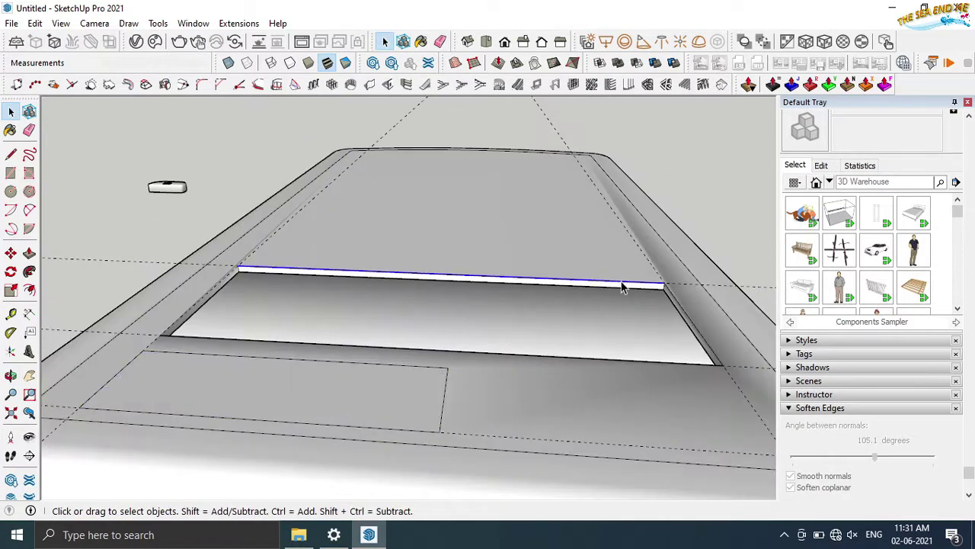
click(898, 456)
middle_drag(666, 383, 489, 261)
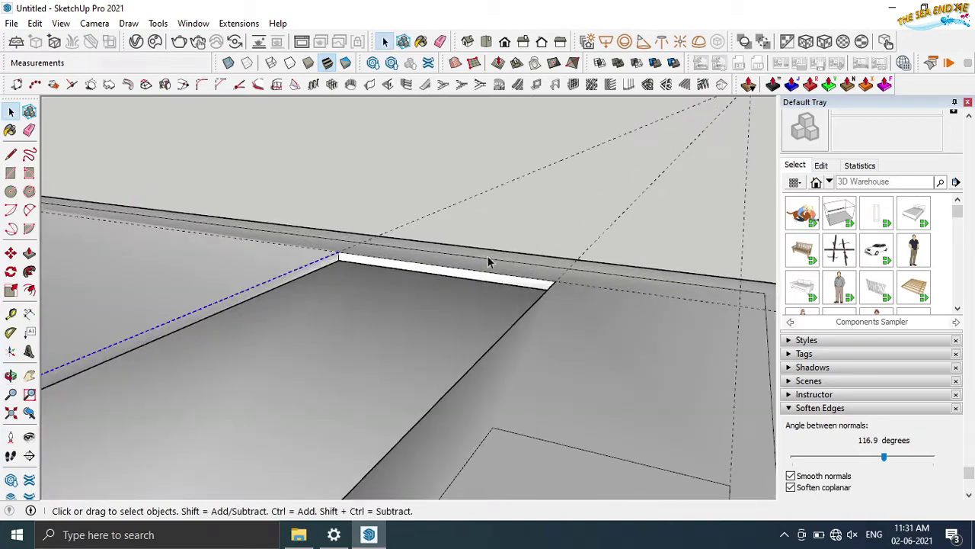
click(895, 456)
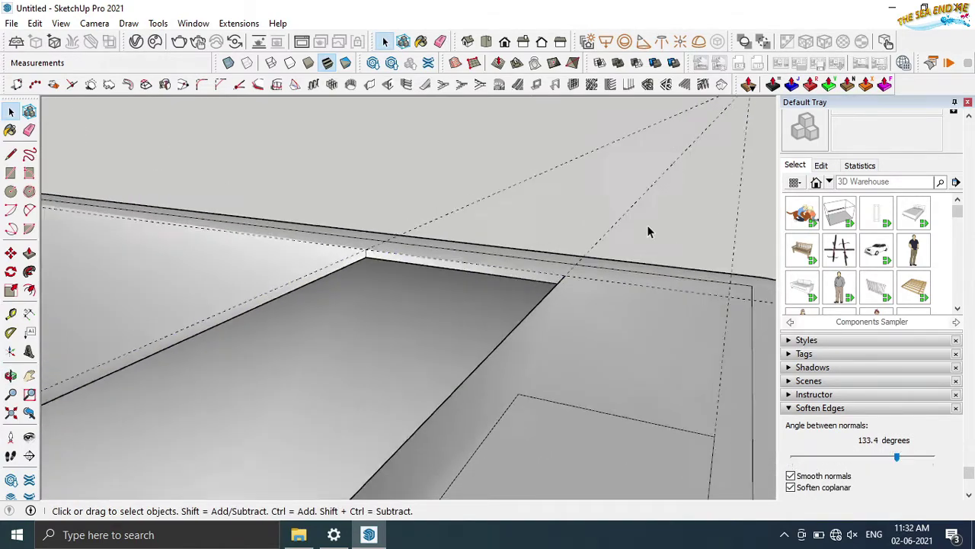
Push the earpiece rectangle 1 mm down into the phone's top
click(647, 225)
mouse_move(646, 225)
middle_down()
mouse_move(424, 318)
mouse_move(489, 285)
middle_up()
scroll(446, 148, down, 3)
scroll(435, 141, up, 4)
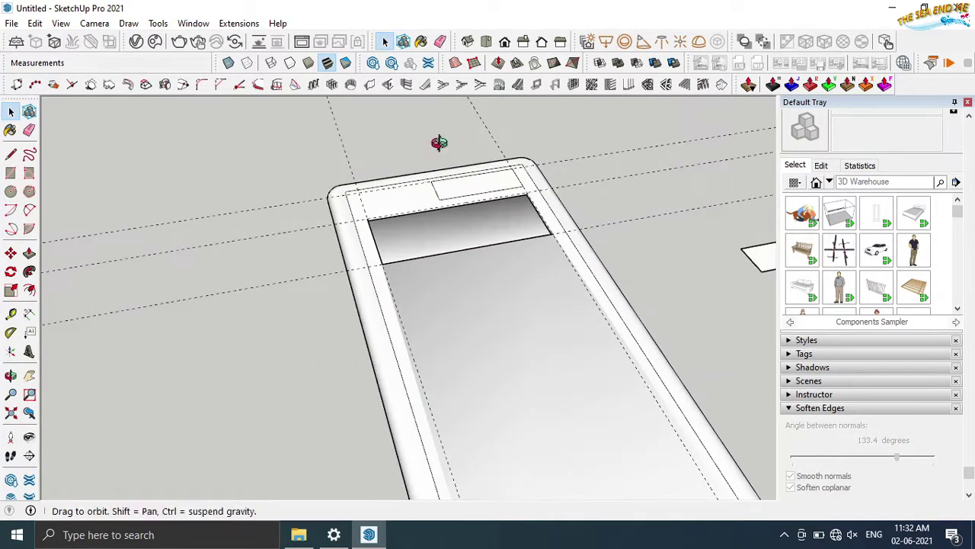
middle_drag(435, 141, 461, 157)
scroll(461, 157, up, 2)
key(p)
click(438, 234)
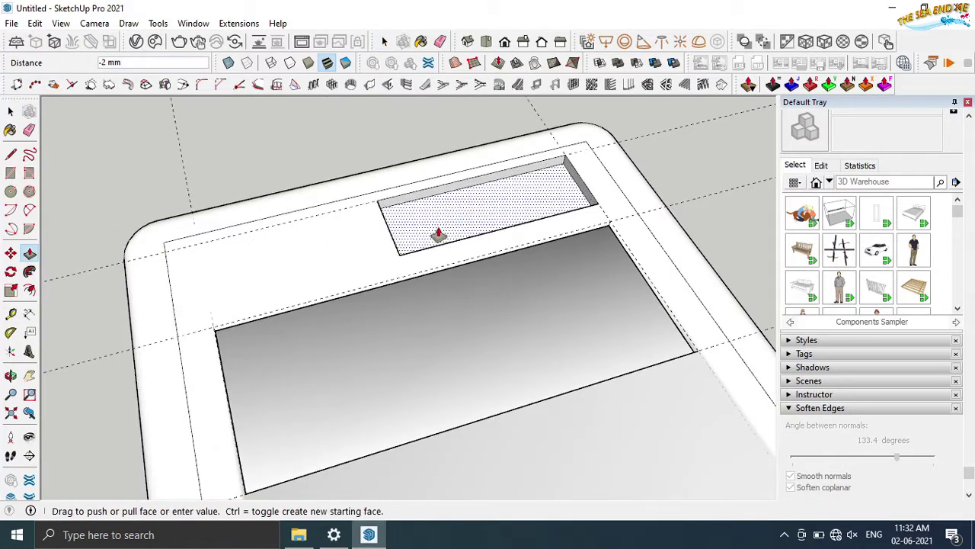
text(1)
key(Return)
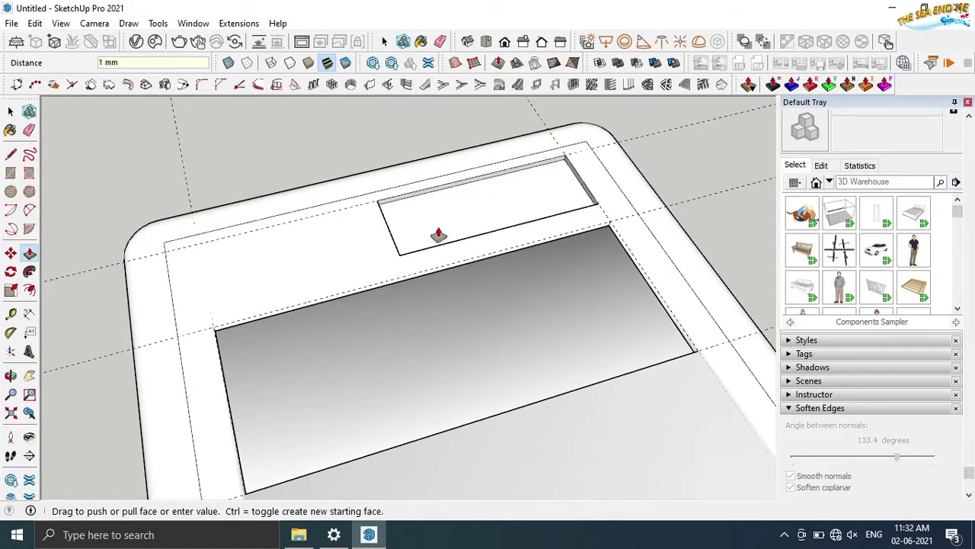
Soften the earpiece recess edges to 177.2 degrees so they shade smoothly
click(11, 111)
click(473, 180)
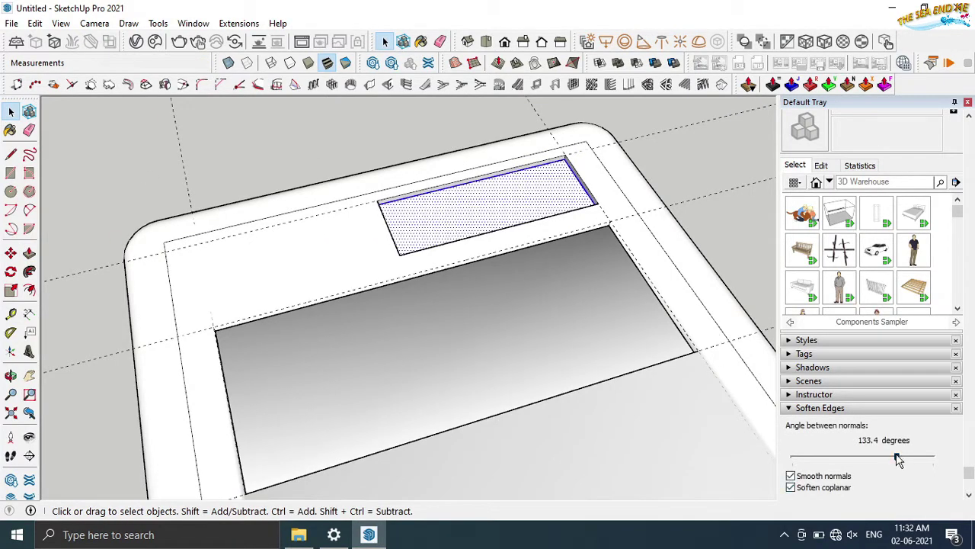
drag(897, 458, 924, 460)
click(674, 154)
middle_drag(675, 154, 505, 117)
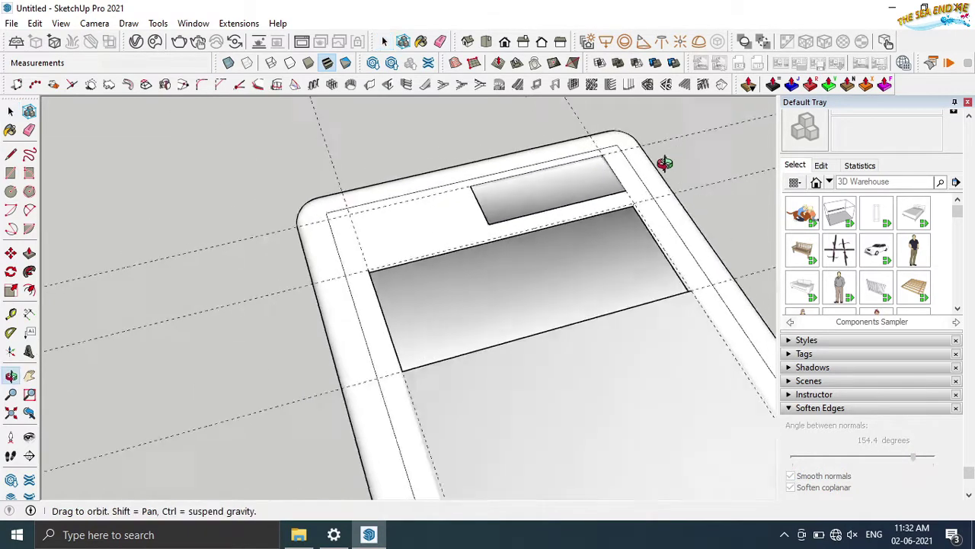
scroll(505, 117, up, 3)
click(11, 153)
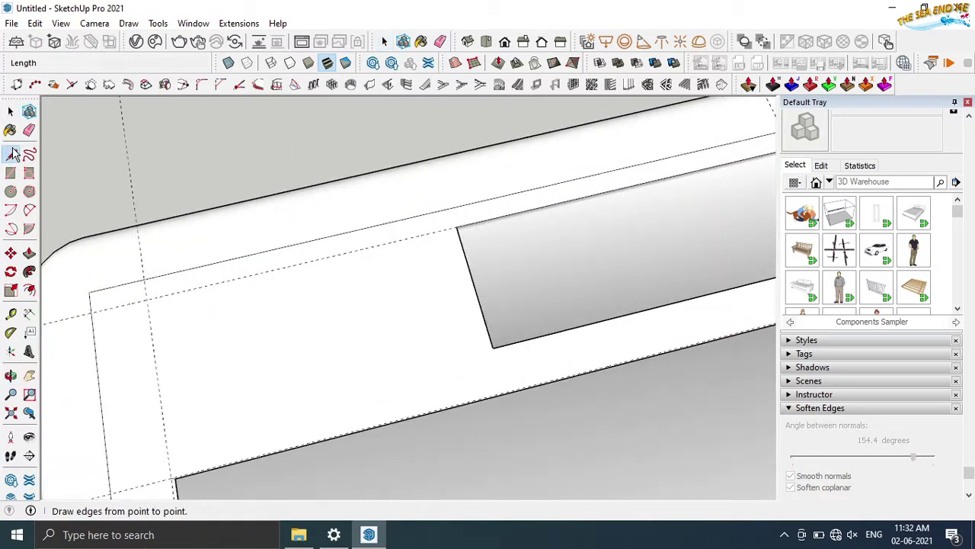
Draw a cross edge spanning the earpiece slot pocket
scroll(450, 179, down, 4)
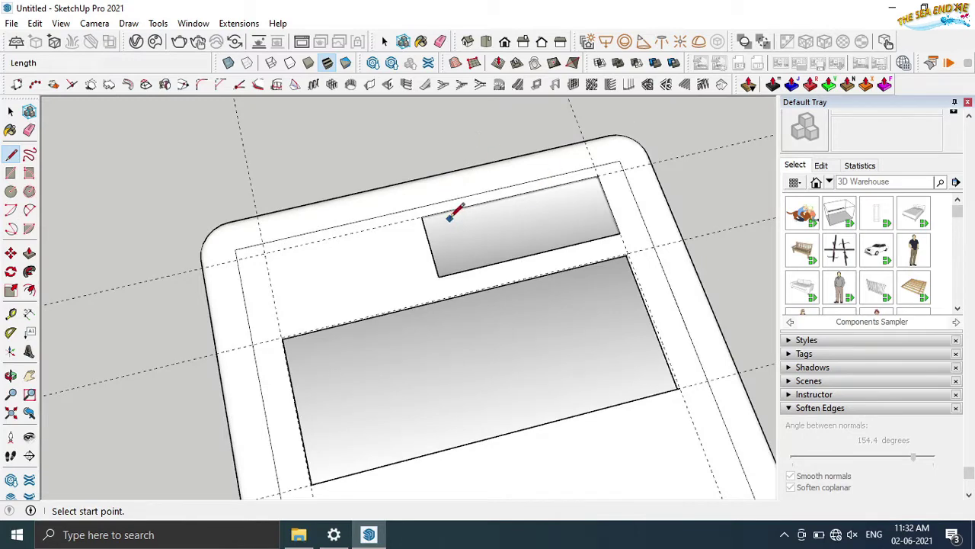
scroll(482, 200, up, 3)
scroll(483, 196, up, 1)
click(475, 202)
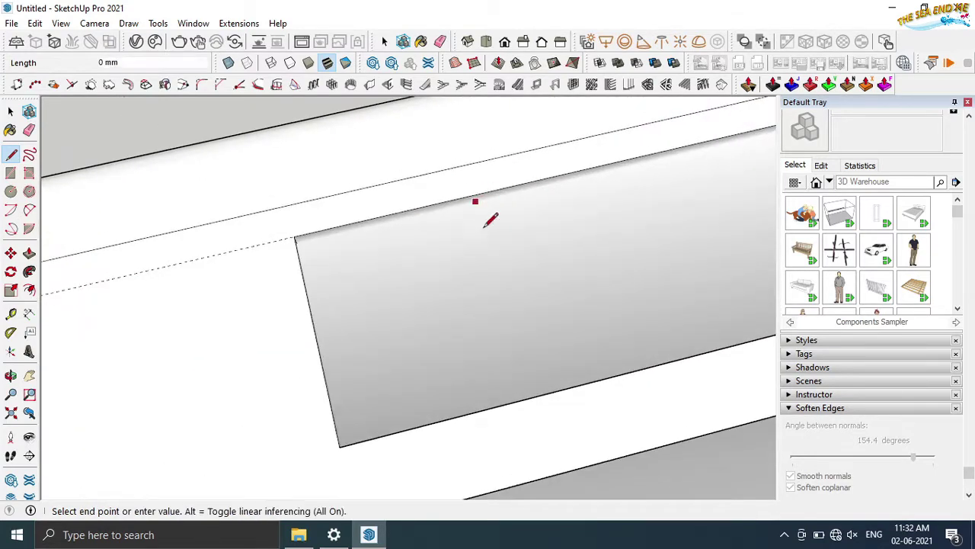
click(538, 396)
mouse_move(536, 379)
middle_down()
mouse_move(577, 374)
mouse_move(696, 220)
mouse_move(621, 225)
middle_up()
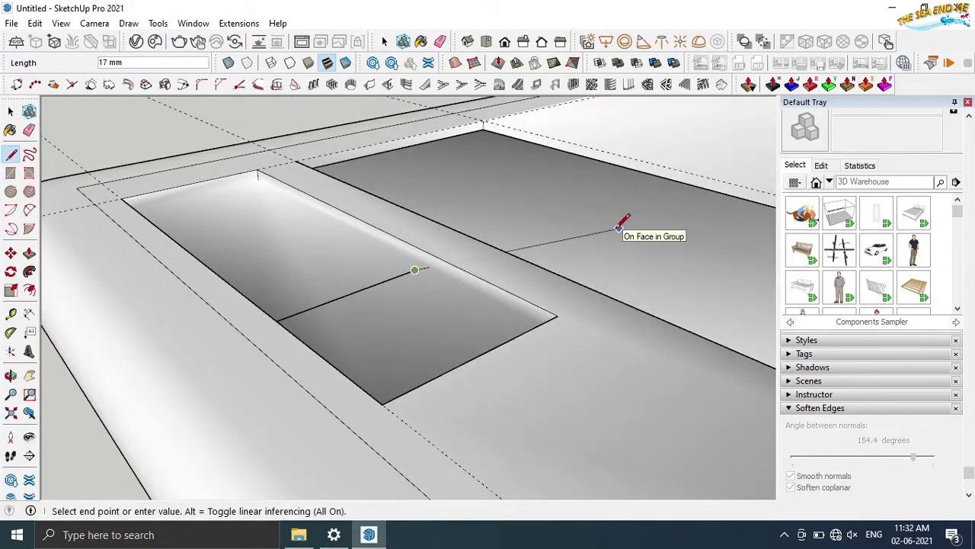
key(ctrl+z)
mouse_move(427, 266)
middle_down()
mouse_move(305, 305)
mouse_move(376, 272)
middle_up()
click(376, 272)
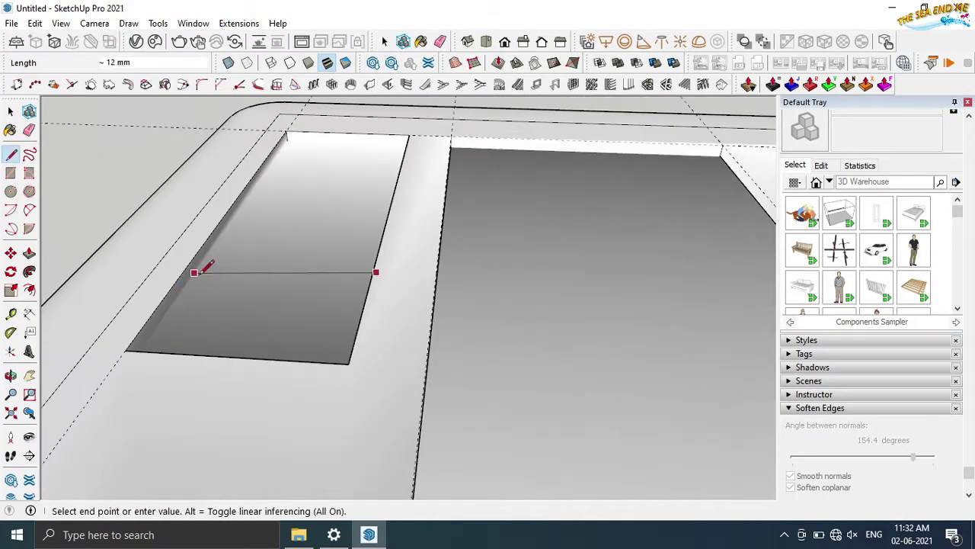
click(200, 261)
mouse_move(201, 262)
middle_down()
mouse_move(301, 224)
mouse_move(218, 342)
mouse_move(312, 76)
mouse_move(4, 315)
middle_up()
Copy the cross edge twice at 6 mm spacing, dividing the slot into four sections
click(12, 259)
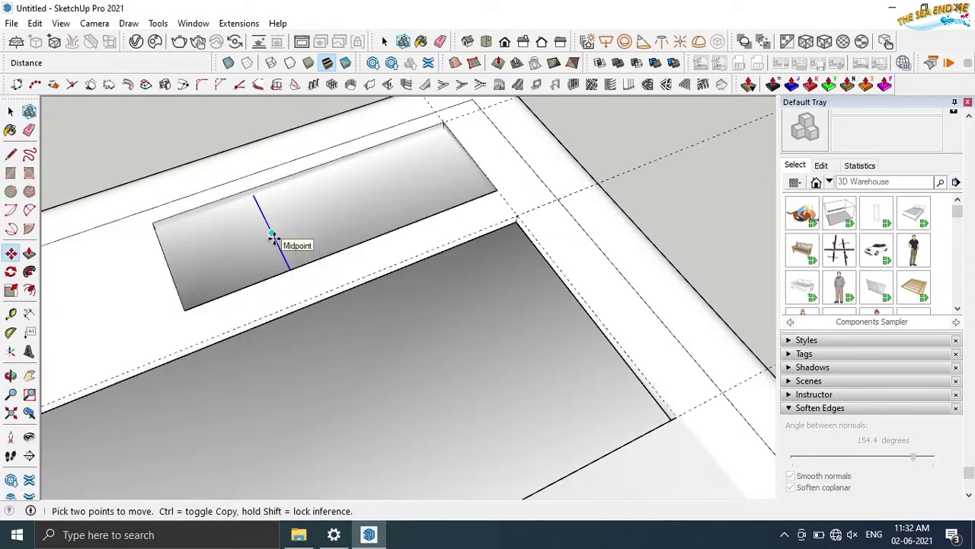
click(275, 238)
key(ctrl)
click(333, 211)
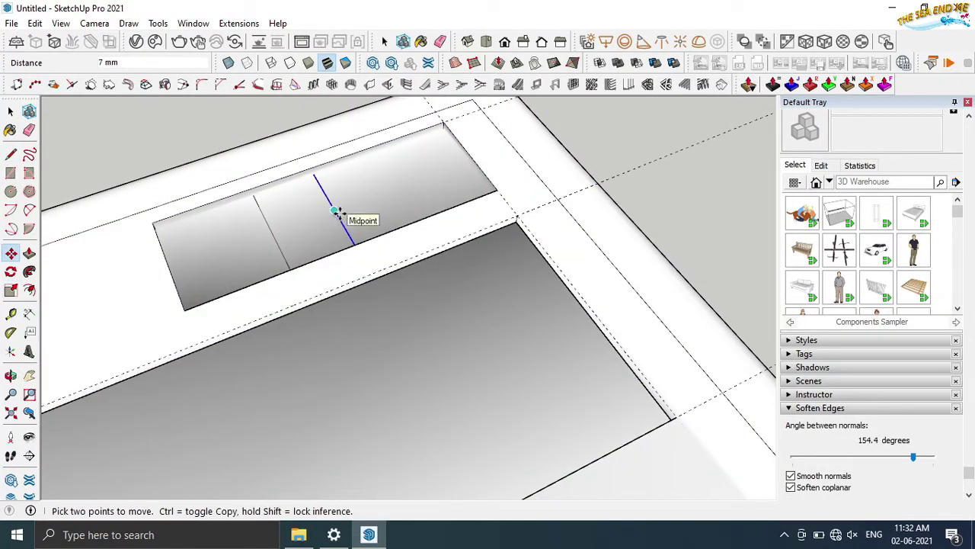
click(335, 208)
key(ctrl)
click(387, 190)
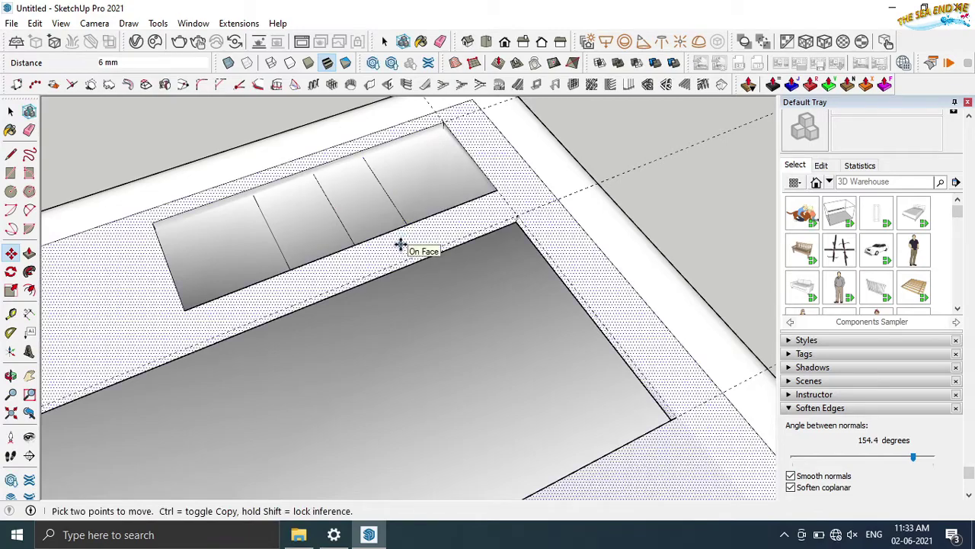
Inspect the whole slot pocket and select its geometry
scroll(398, 244, down, 3)
mouse_move(413, 289)
middle_down()
mouse_move(392, 381)
mouse_move(160, 262)
middle_up()
key(space)
middle_drag(220, 304, 326, 272)
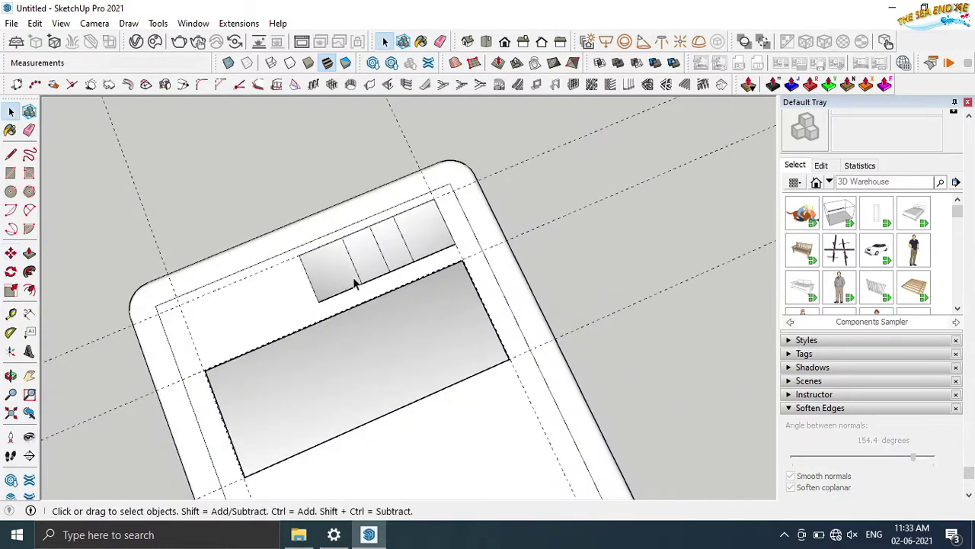
click(326, 272)
scroll(577, 316, down, 3)
mouse_move(577, 315)
middle_down()
mouse_move(468, 346)
mouse_move(575, 366)
mouse_move(496, 310)
middle_up()
scroll(488, 288, up, 4)
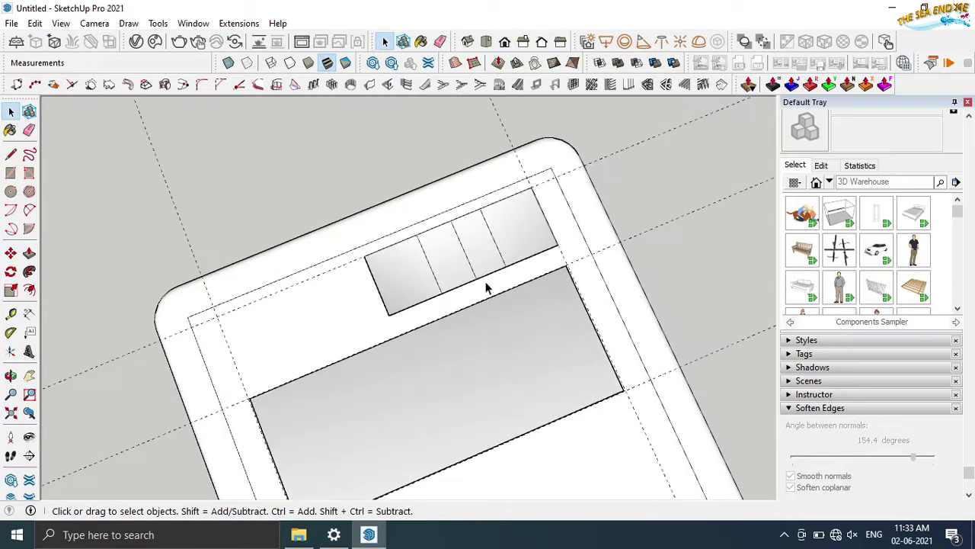
Nudge the rightmost divider edge slightly into place
click(11, 253)
click(492, 239)
click(499, 237)
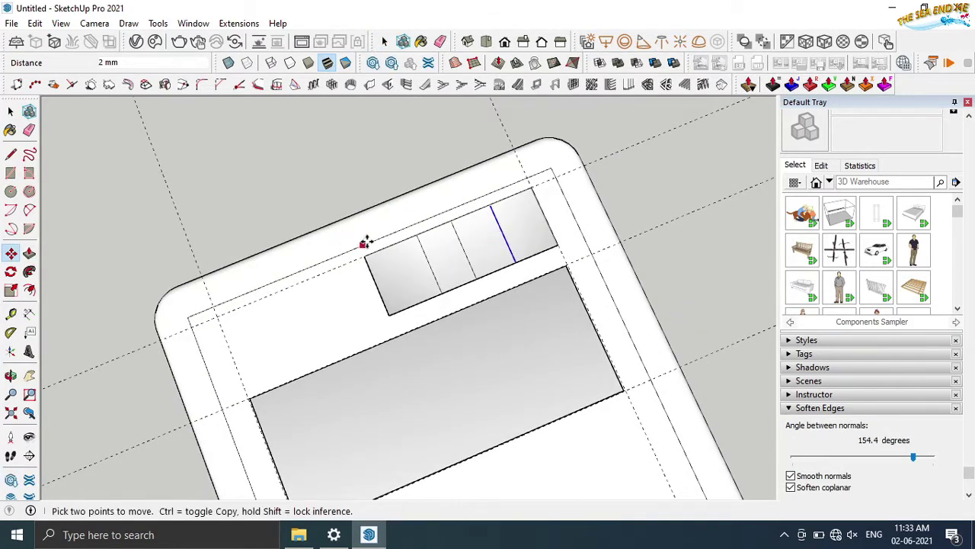
click(420, 266)
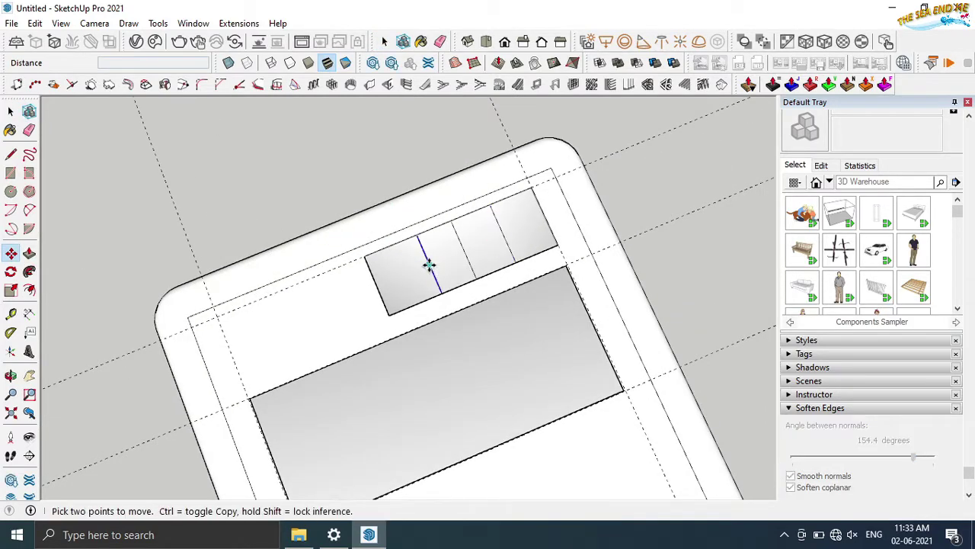
scroll(421, 267, down, 3)
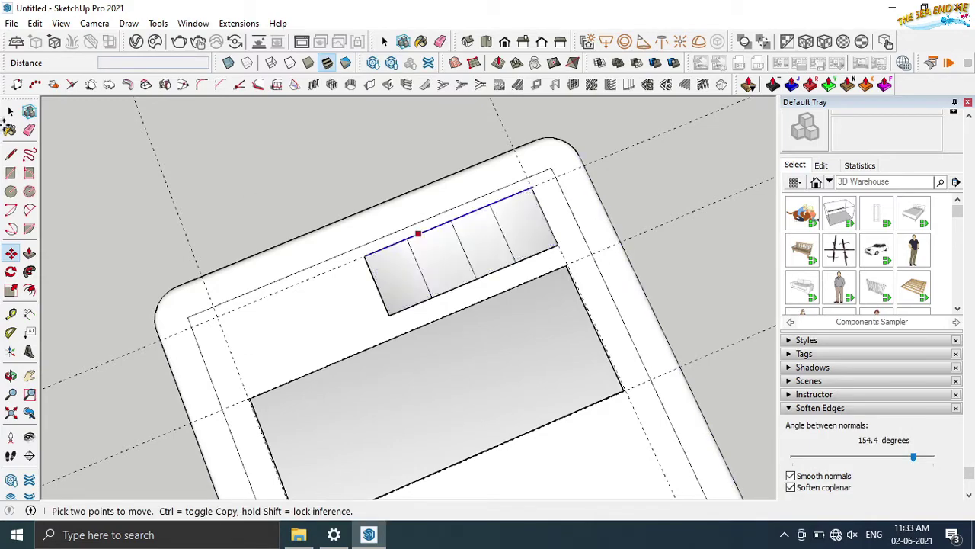
key(space)
middle_drag(244, 148, 326, 312)
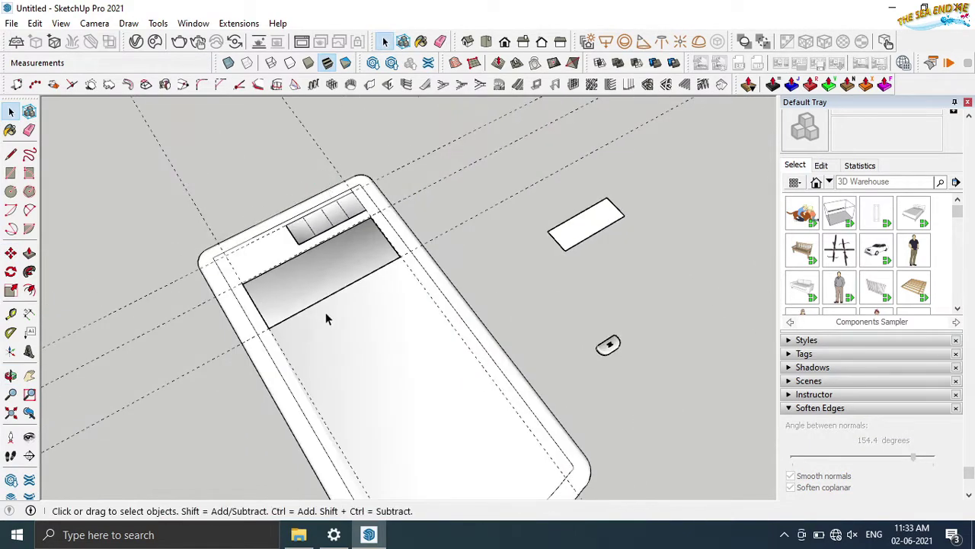
Orbit the phone upright, fit the model, then zoom into the empty ground beside it
scroll(326, 312, up, 2)
scroll(325, 313, down, 2)
mouse_move(226, 438)
middle_down()
mouse_move(275, 419)
mouse_move(215, 207)
middle_up()
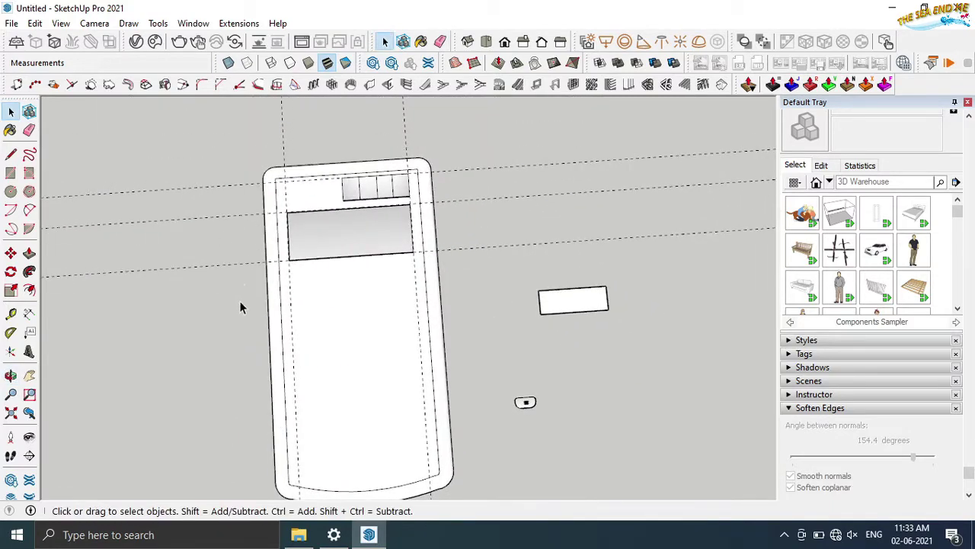
scroll(239, 307, down, 1)
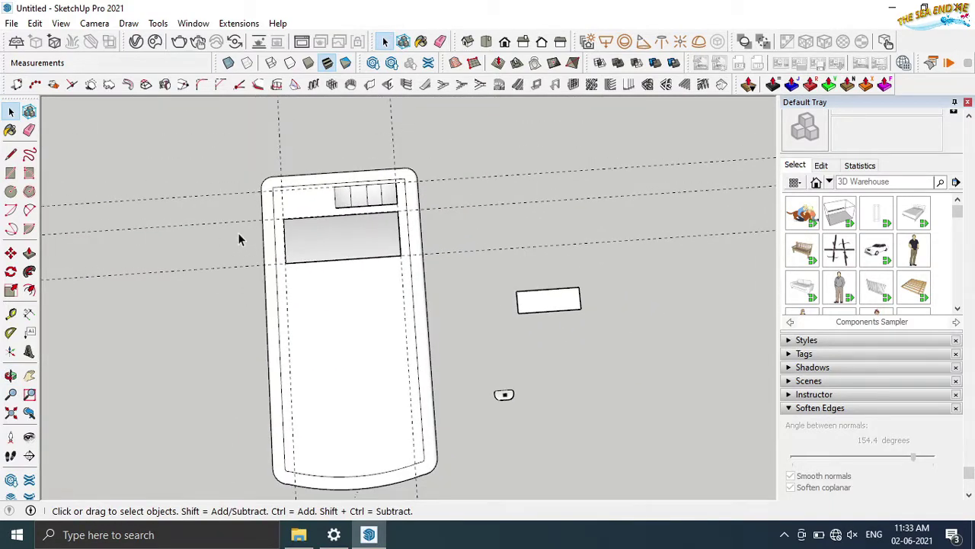
scroll(244, 197, up, 1)
scroll(245, 197, up, 1)
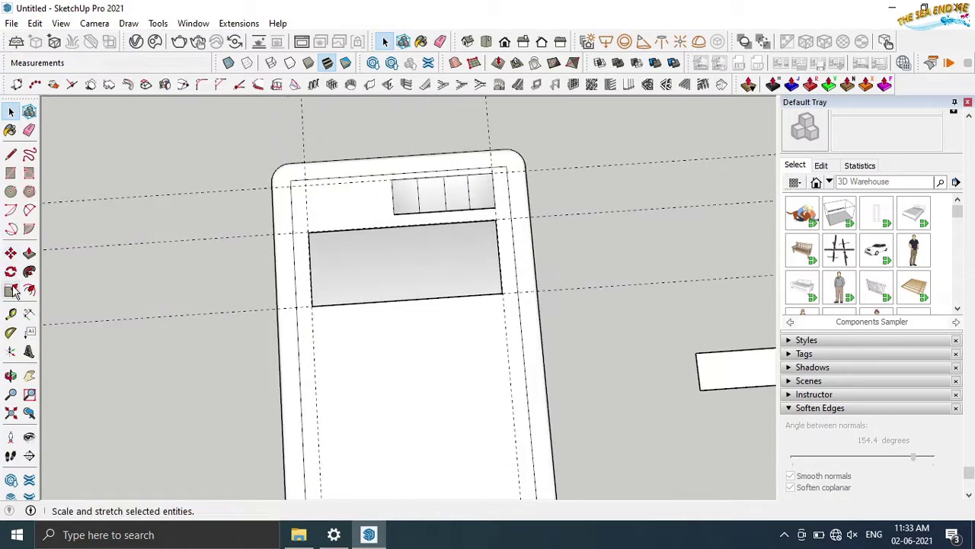
scroll(374, 309, down, 1)
mouse_move(573, 330)
middle_down()
mouse_move(625, 285)
mouse_move(500, 362)
mouse_move(575, 407)
middle_up()
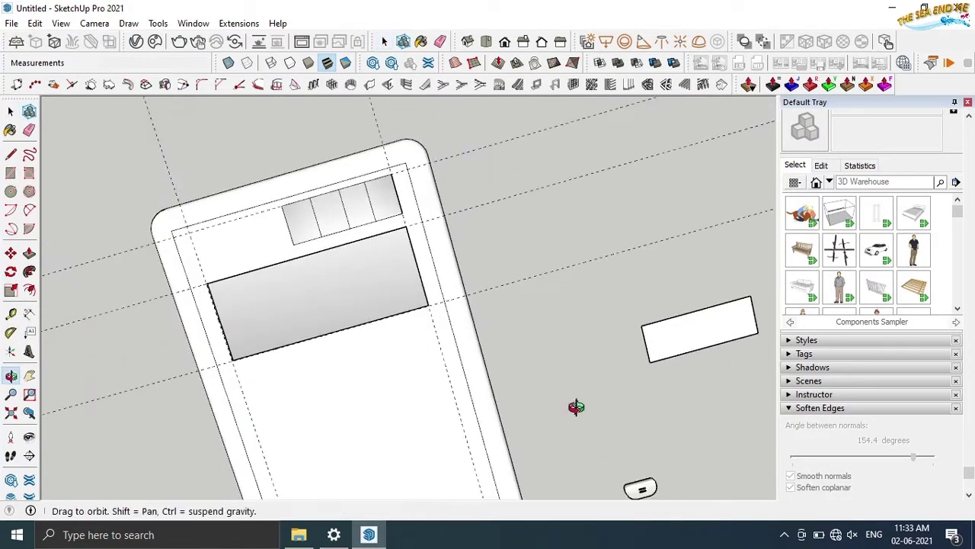
click(11, 421)
scroll(442, 157, up, 3)
scroll(483, 404, down, 1)
scroll(385, 326, up, 1)
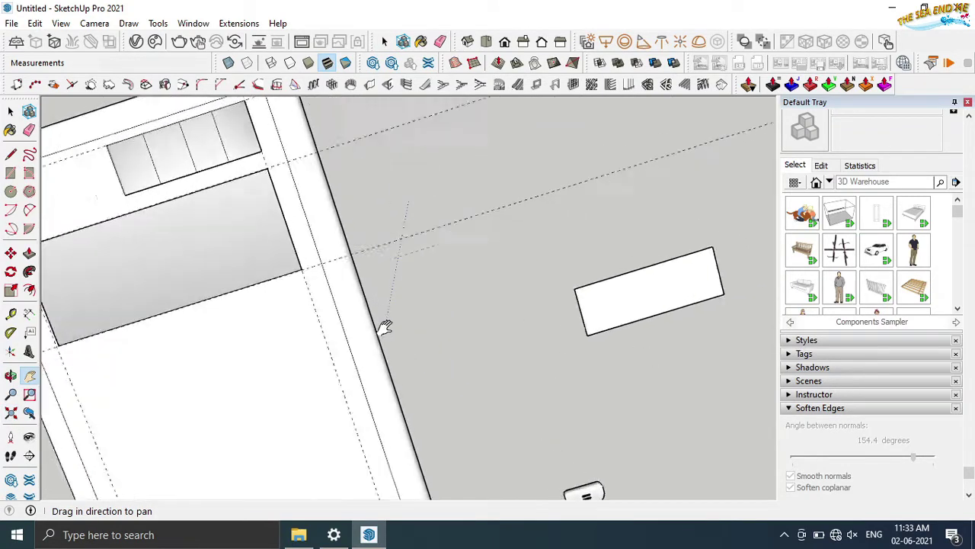
scroll(385, 326, up, 1)
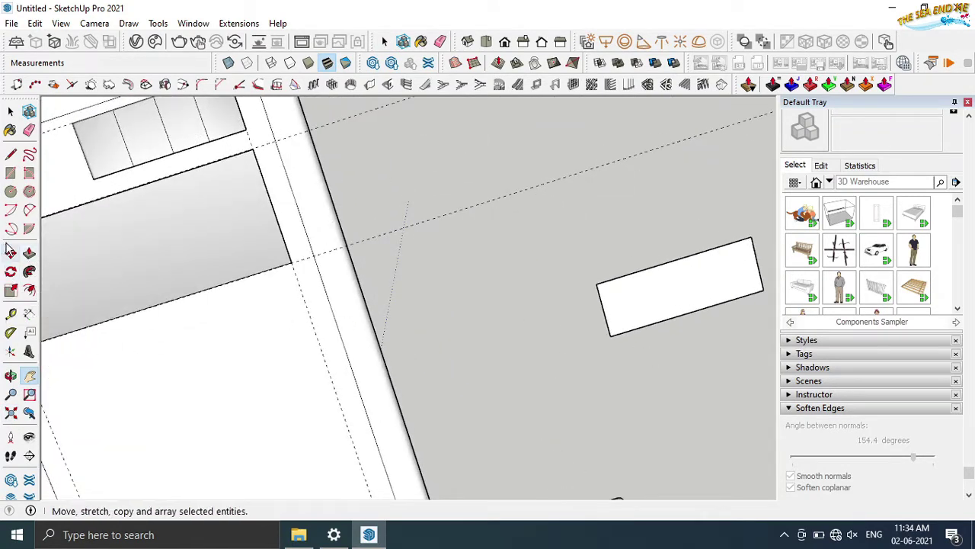
Draw a 10 mm-radius circle on the ground beside the phone
click(10, 191)
click(486, 290)
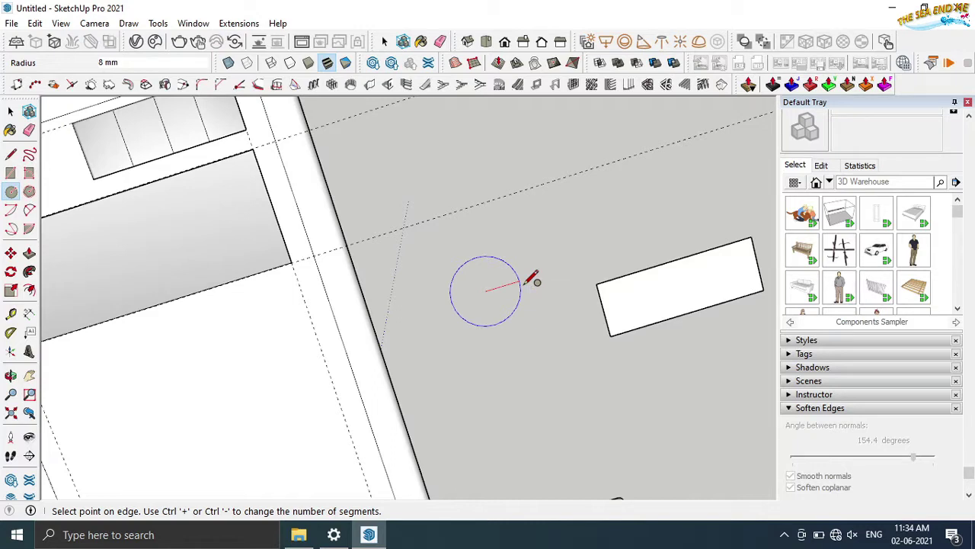
text(10)
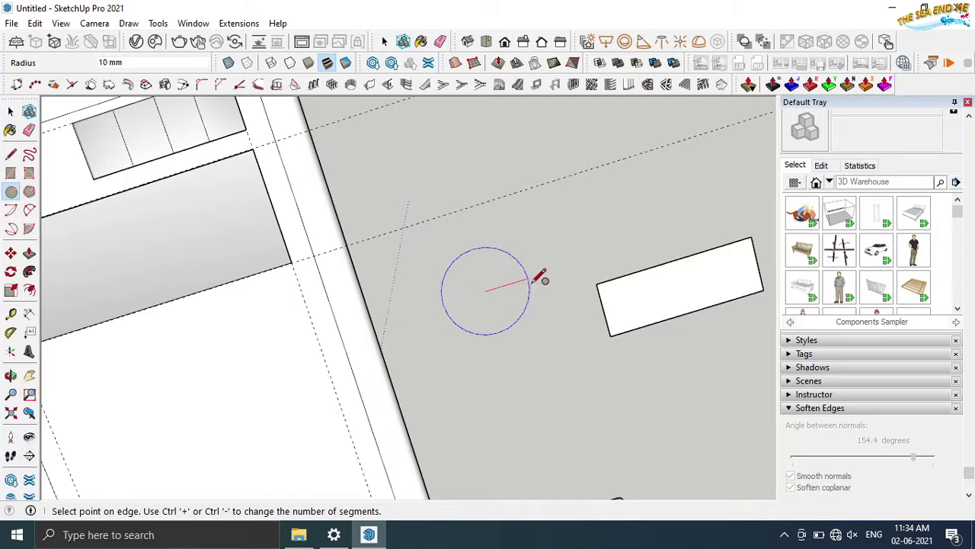
key(Return)
Squash the circle to 0.81 along the green axis into an oval
click(11, 111)
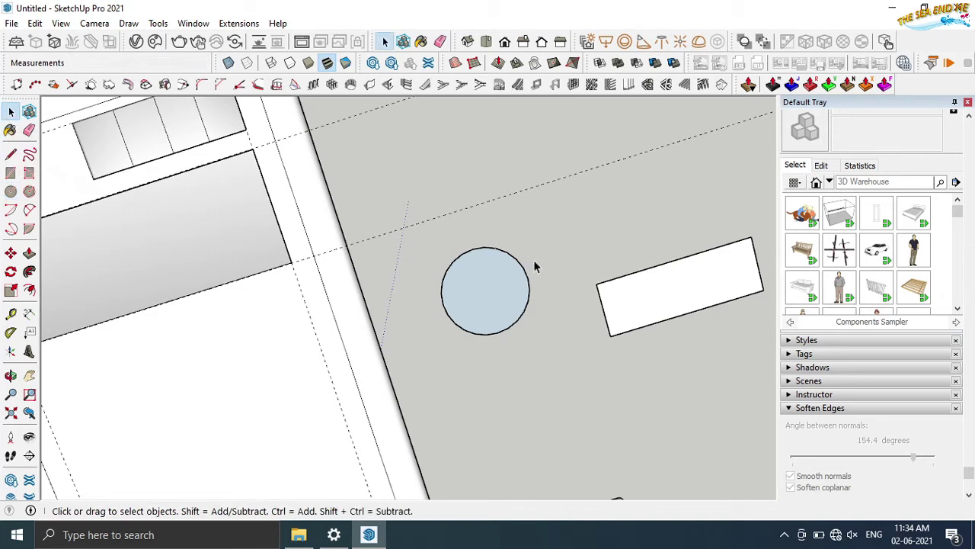
double_click(529, 284)
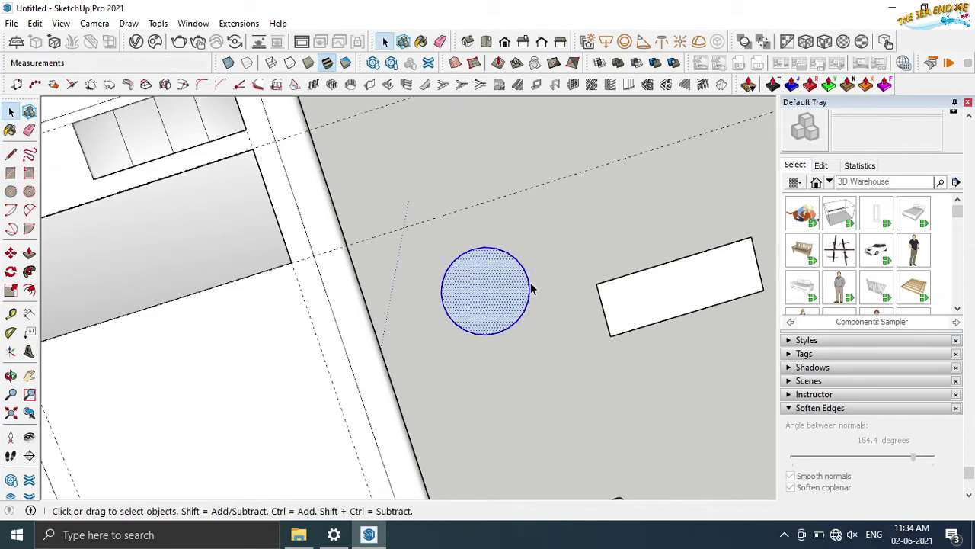
click(11, 289)
drag(497, 333, 495, 319)
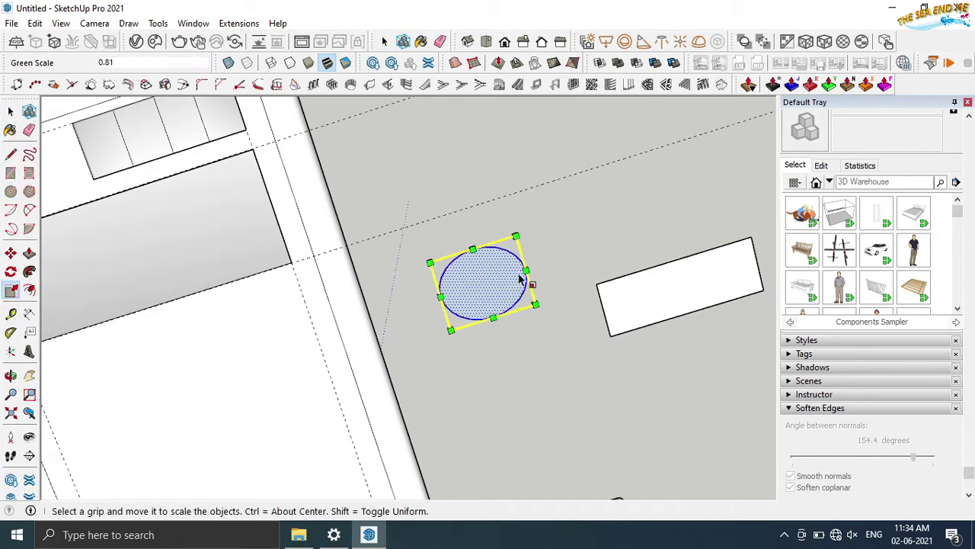
click(572, 259)
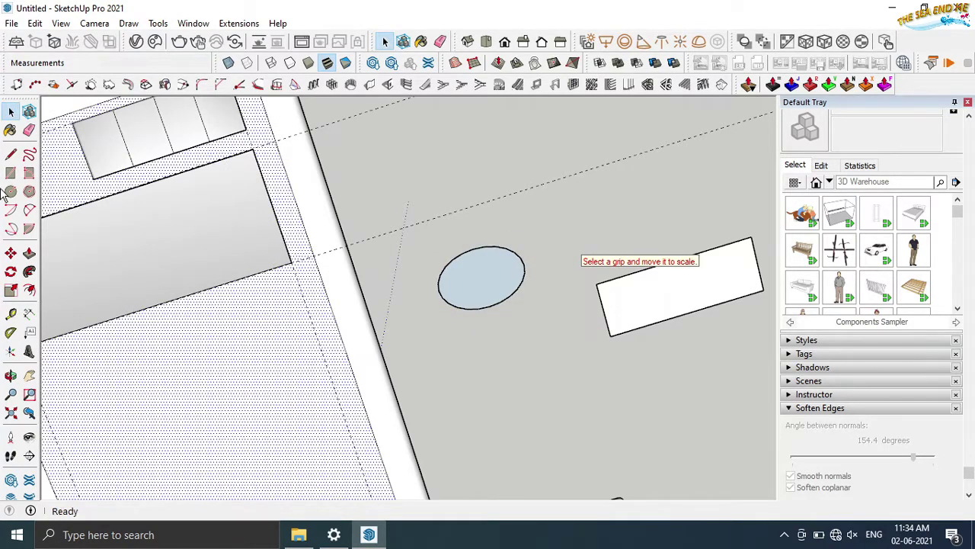
Raise the oval face into a 1 mm thick disc
click(29, 253)
click(468, 272)
middle_drag(464, 246, 530, 183)
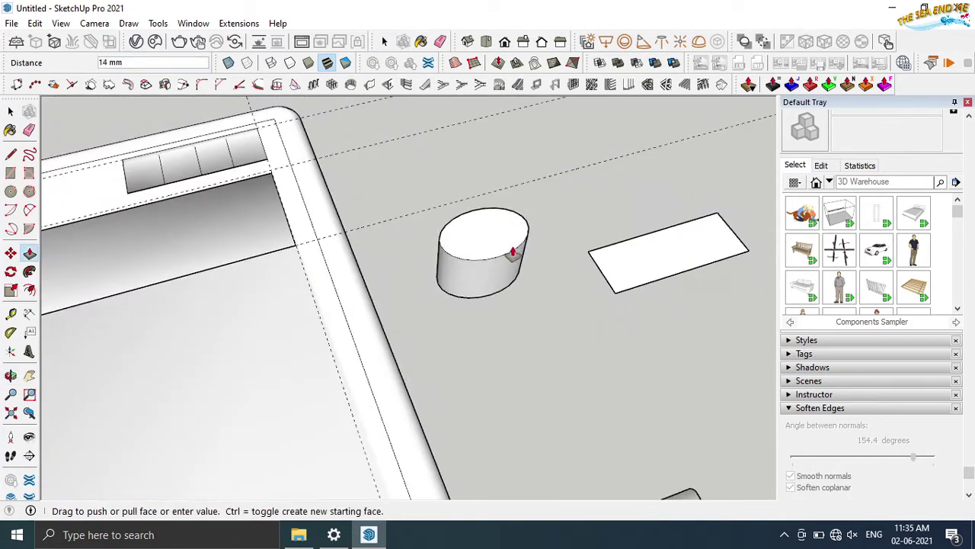
text(1)
key(Return)
scroll(457, 289, up, 2)
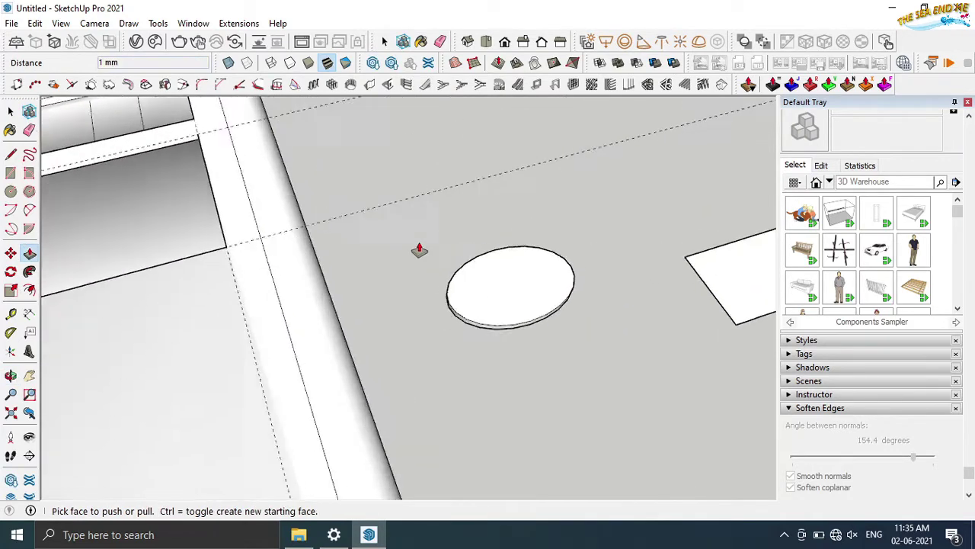
scroll(418, 312, up, 1)
Try offsetting and then extruding the disc's top face, cancelling both
click(28, 289)
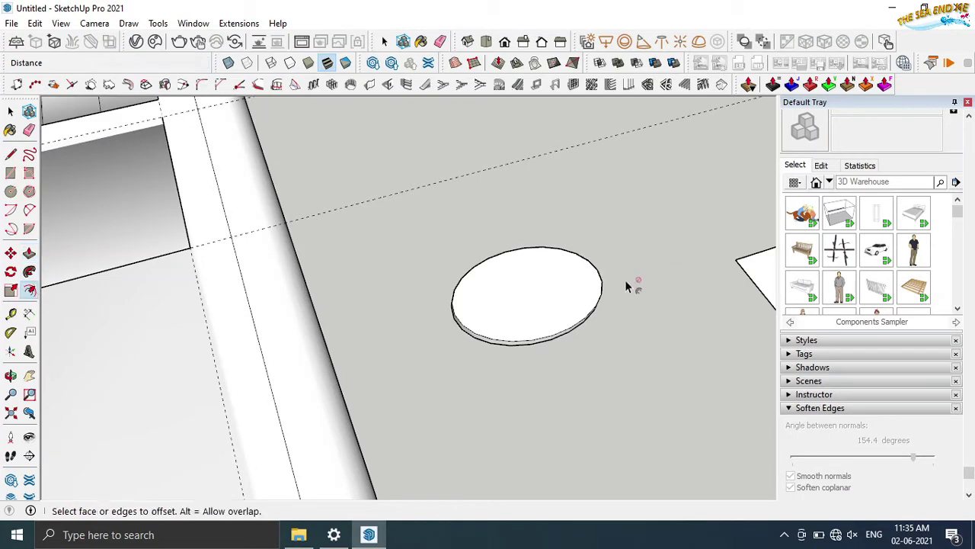
click(535, 290)
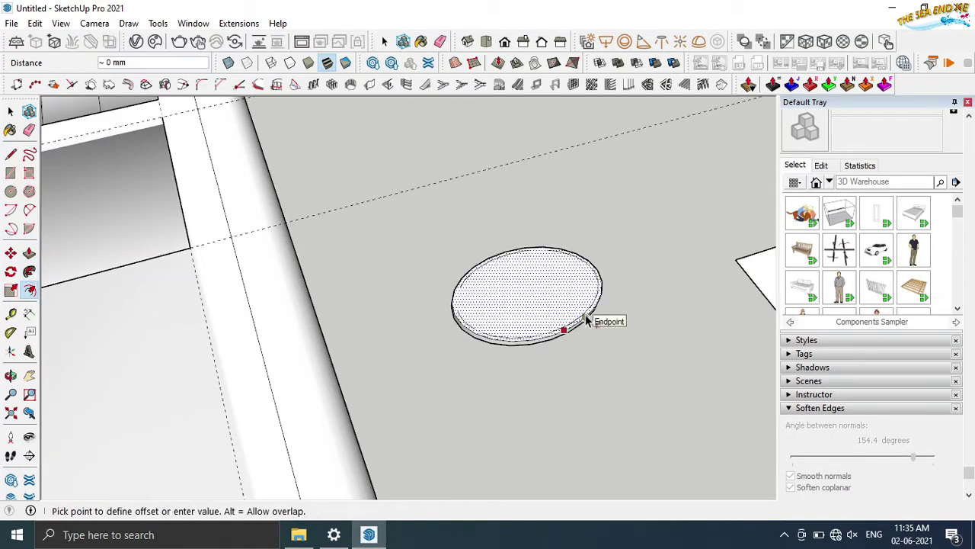
key(Escape)
middle_drag(609, 291, 126, 288)
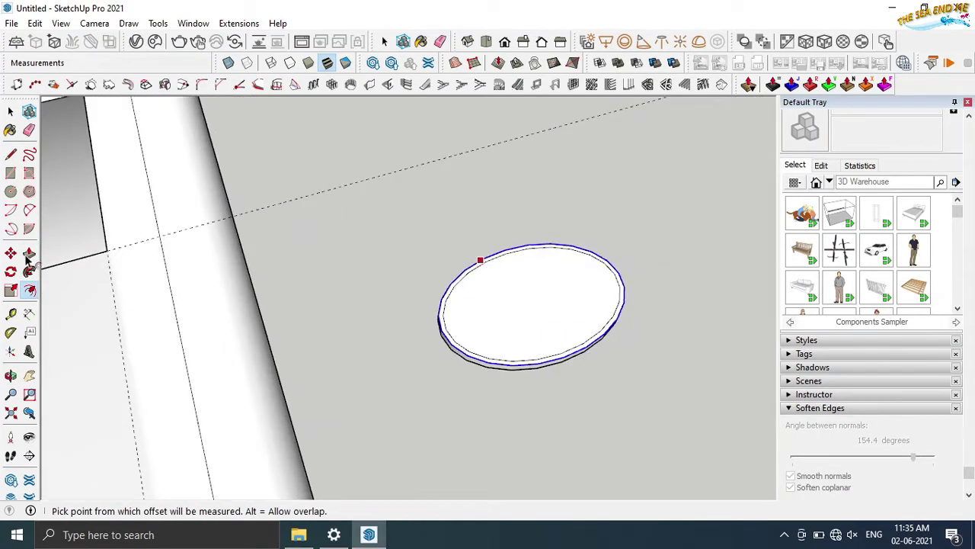
click(28, 255)
click(498, 318)
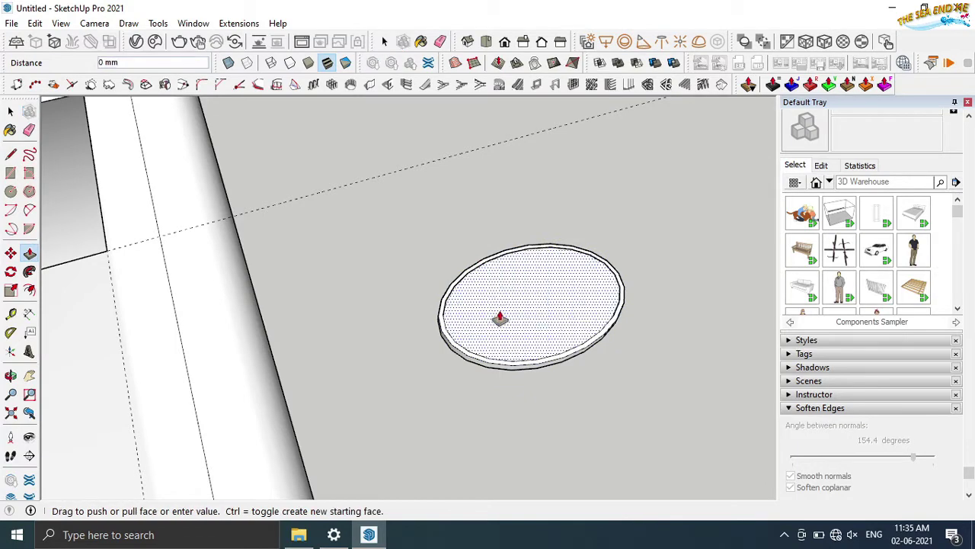
key(Escape)
mouse_move(496, 398)
middle_down()
mouse_move(446, 56)
mouse_move(505, 323)
middle_up()
Push the disc's inner face down 1 mm to recess it inside a rim
click(501, 276)
click(508, 419)
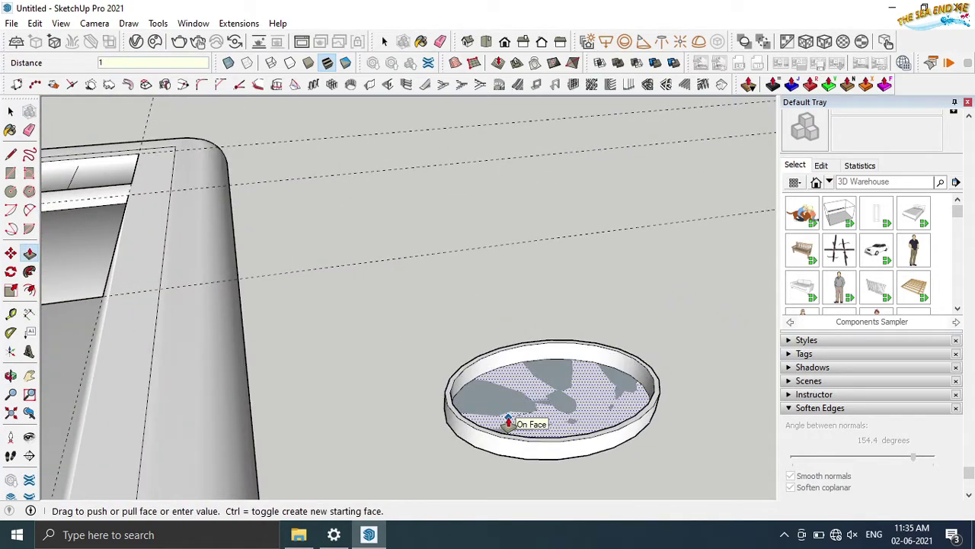
middle_drag(499, 422, 534, 338)
click(492, 389)
scroll(491, 448, up, 2)
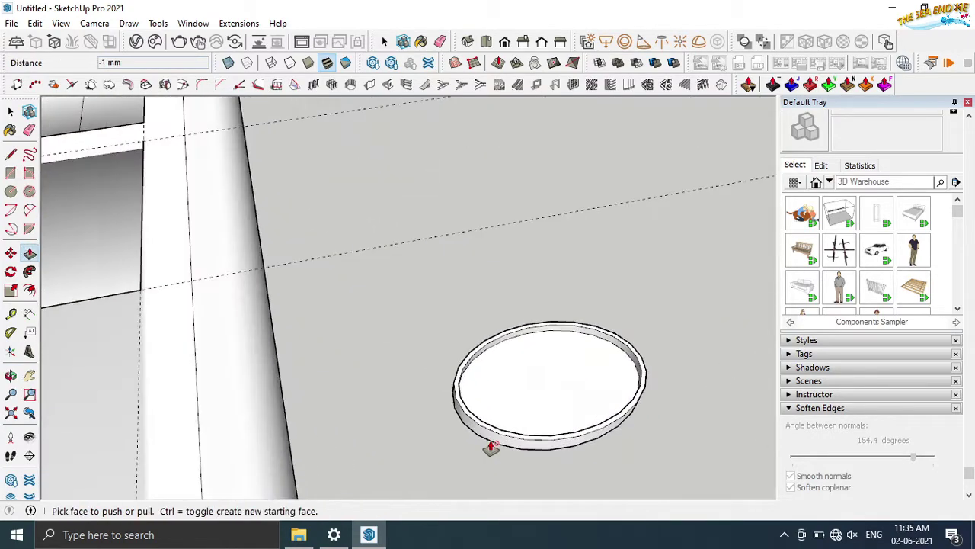
scroll(491, 448, up, 1)
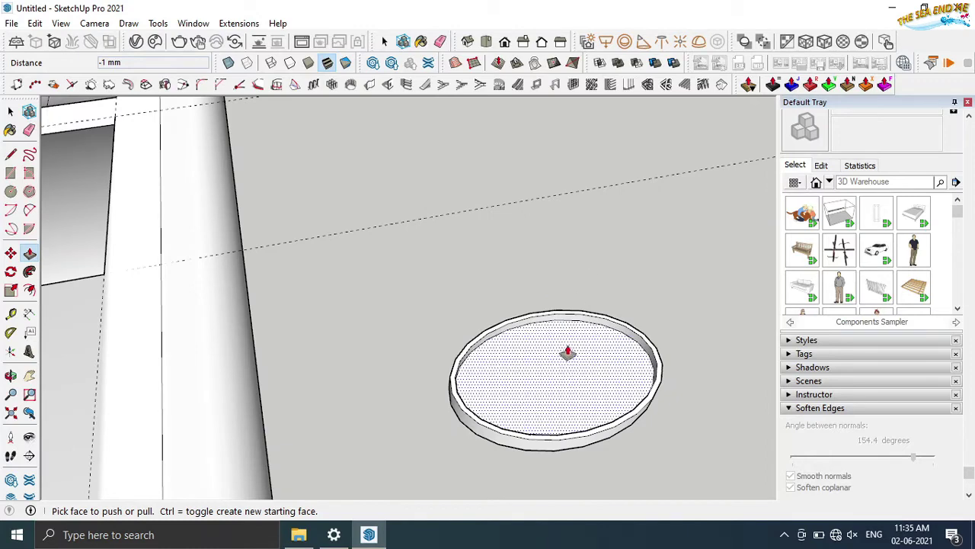
drag(563, 347, 586, 270)
key(Escape)
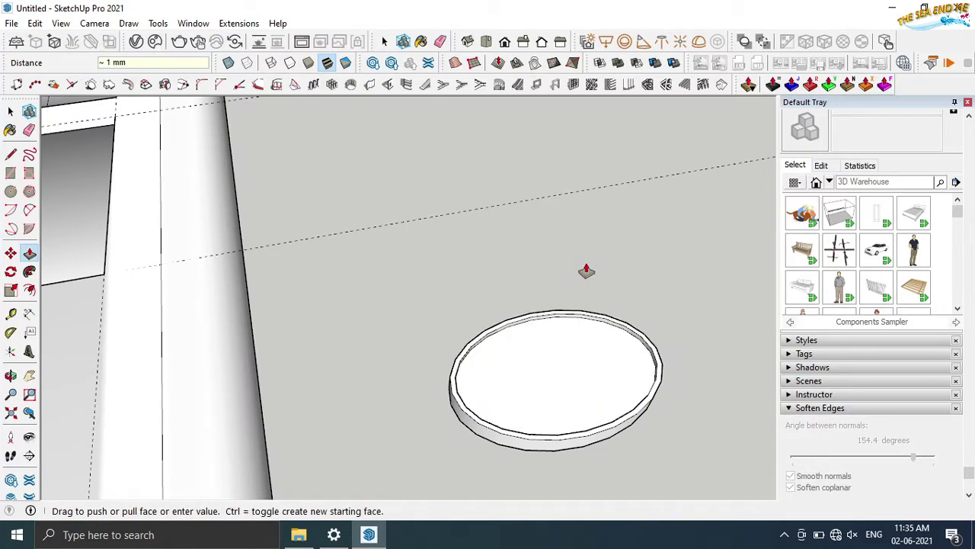
Soften the disc's side and top edges to about 98.6 degrees
key(space)
triple_click(602, 394)
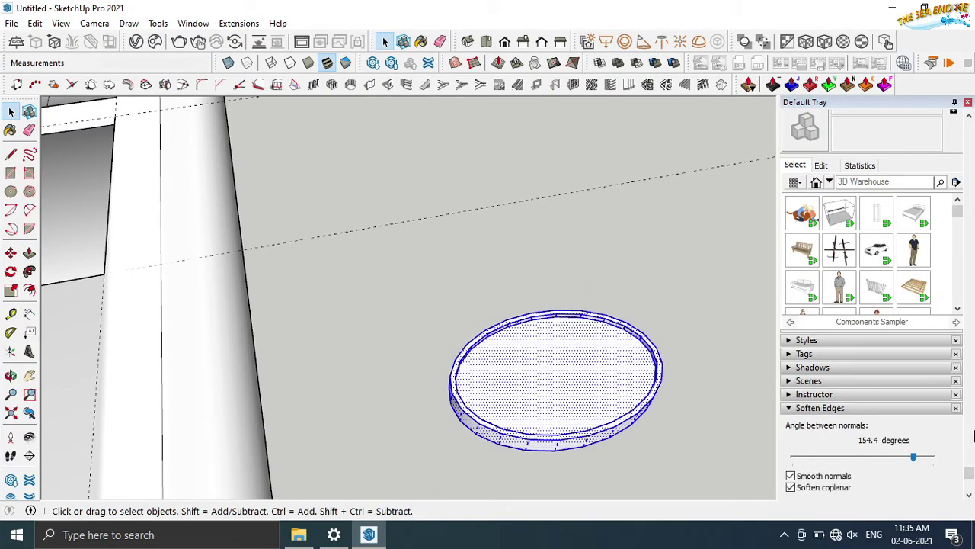
click(925, 458)
drag(919, 457, 861, 458)
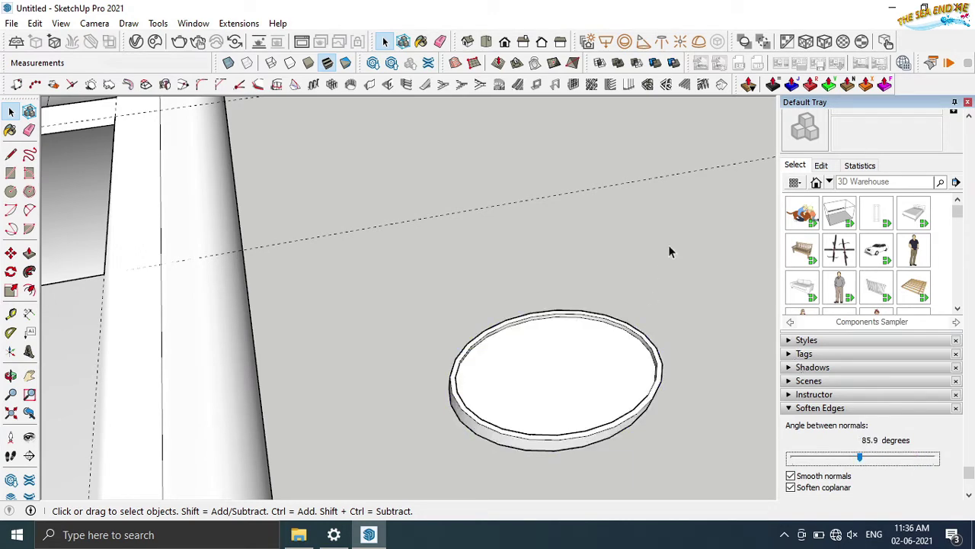
mouse_move(668, 247)
middle_down()
mouse_move(688, 399)
mouse_move(588, 387)
middle_up()
double_click(608, 428)
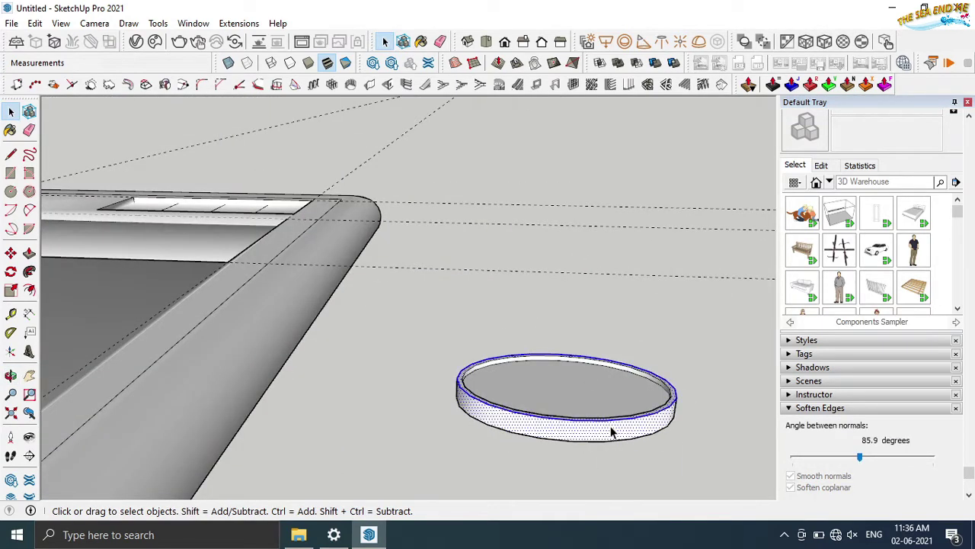
click(871, 457)
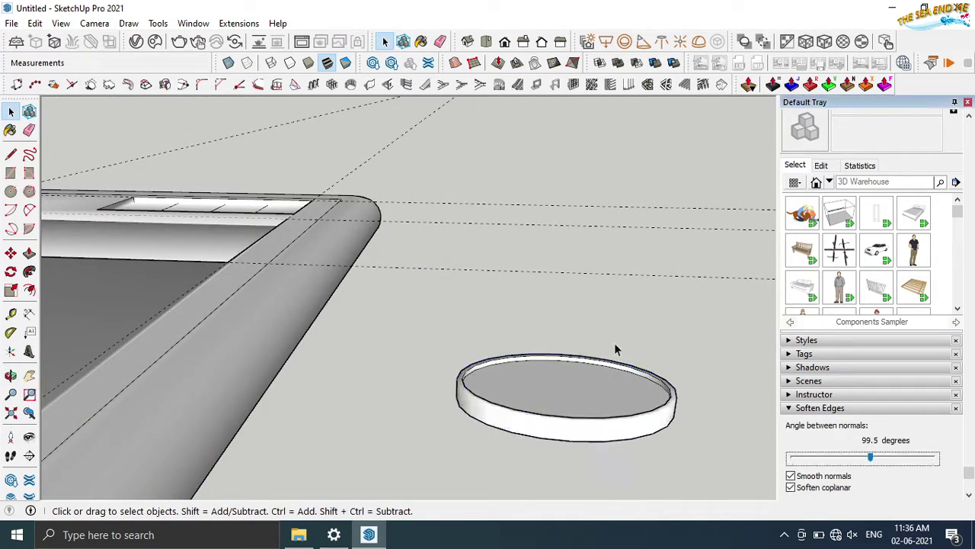
double_click(573, 398)
click(877, 458)
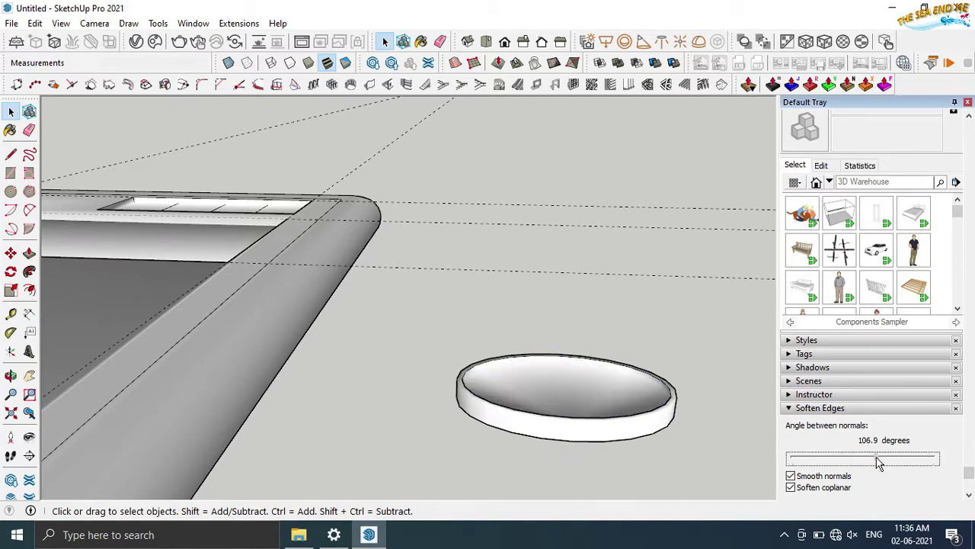
middle_drag(524, 316, 584, 499)
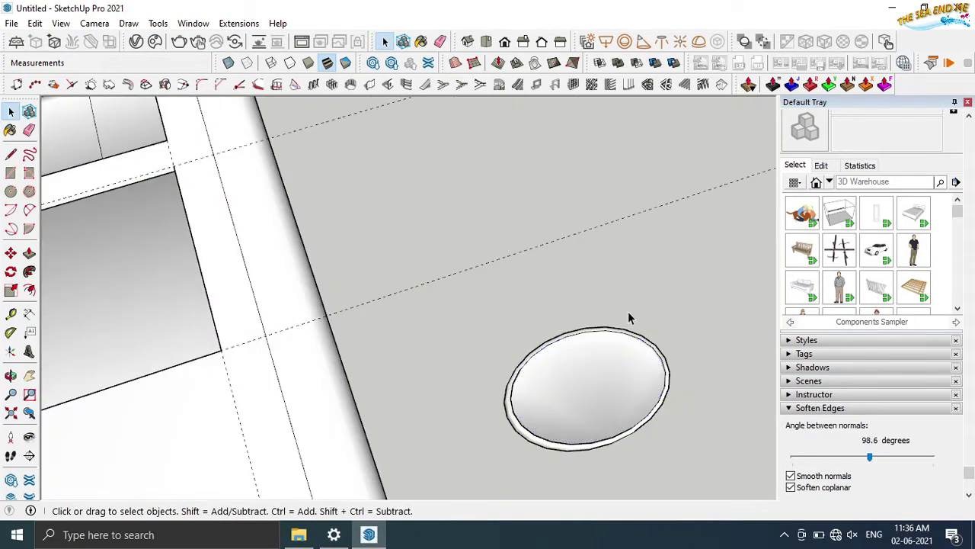
mouse_move(631, 316)
middle_down()
mouse_move(599, 206)
mouse_move(598, 335)
mouse_move(586, 395)
mouse_move(576, 383)
middle_up()
scroll(765, 307, up, 3)
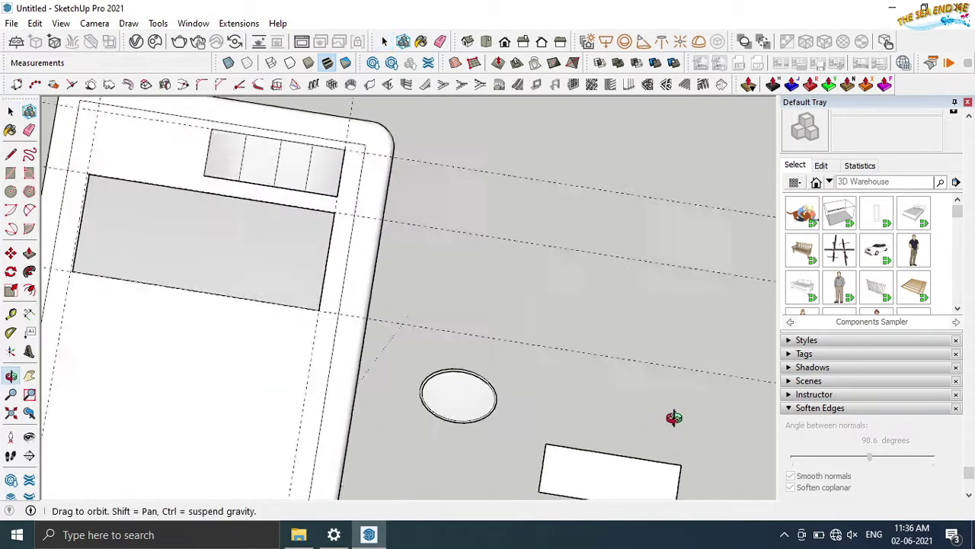
Draw a small circle beside the oval button
scroll(675, 418, up, 2)
click(11, 190)
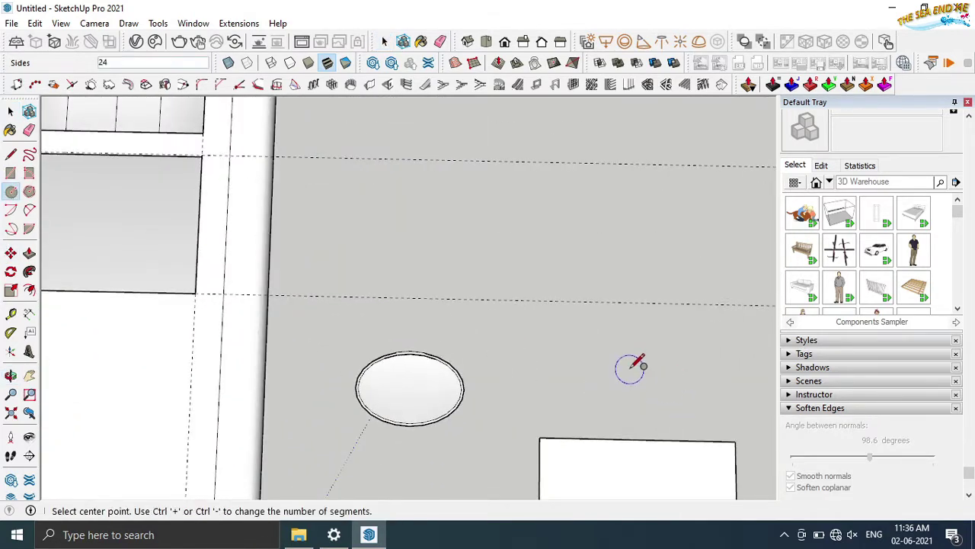
click(619, 359)
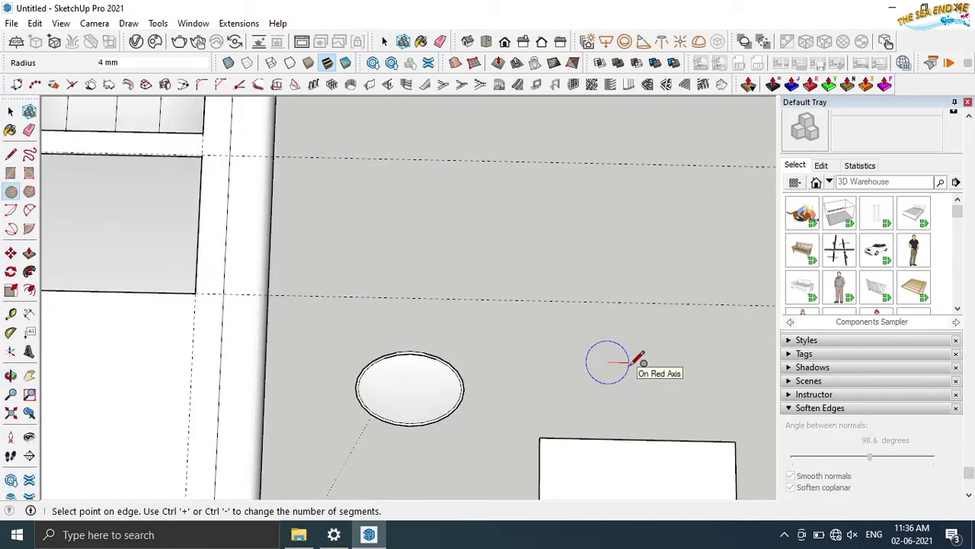
click(642, 359)
scroll(610, 363, up, 2)
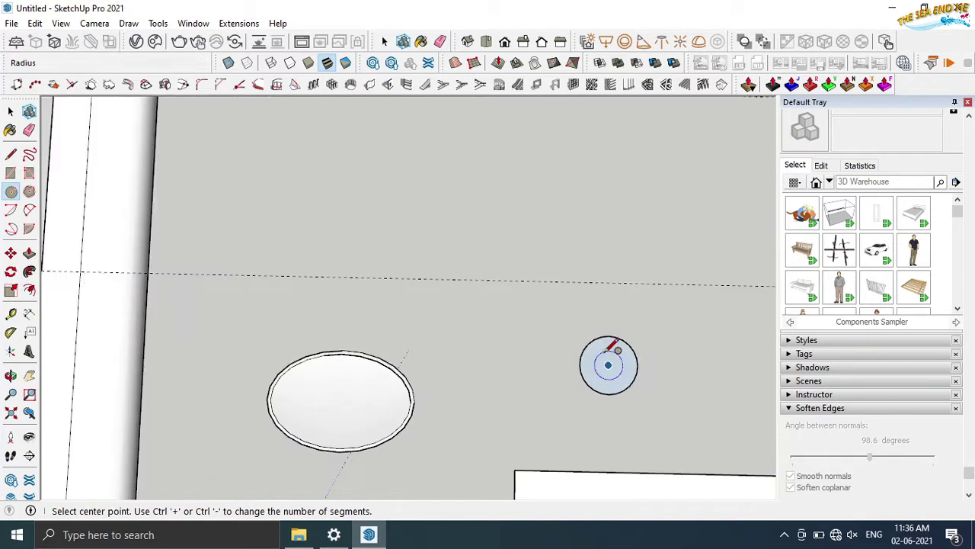
Squash the small circle to 0.75 along the green axis
click(11, 288)
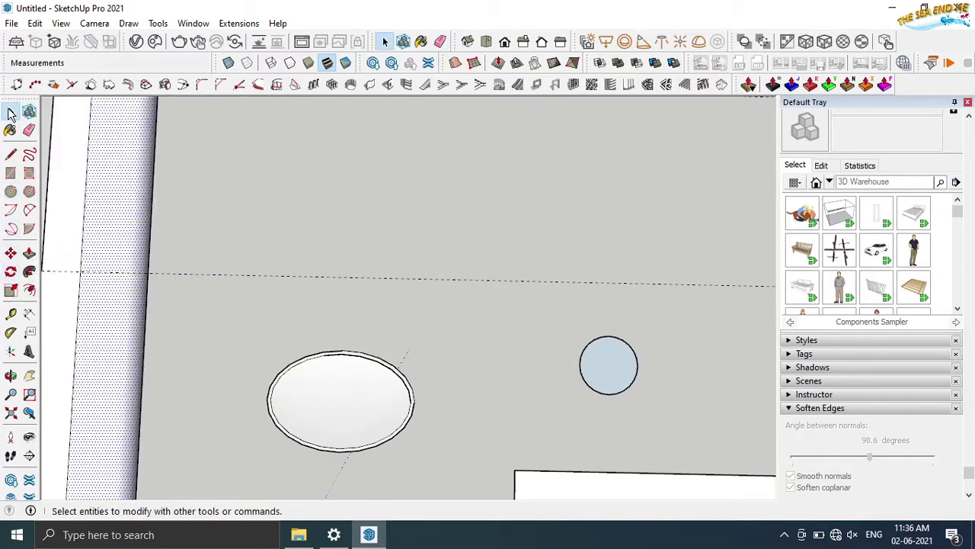
click(11, 111)
click(614, 381)
click(11, 290)
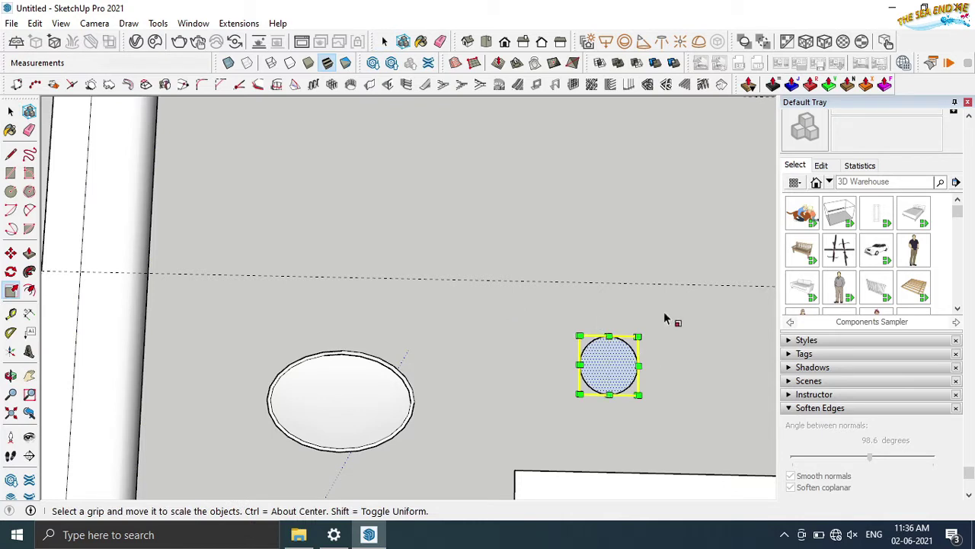
drag(609, 333, 614, 358)
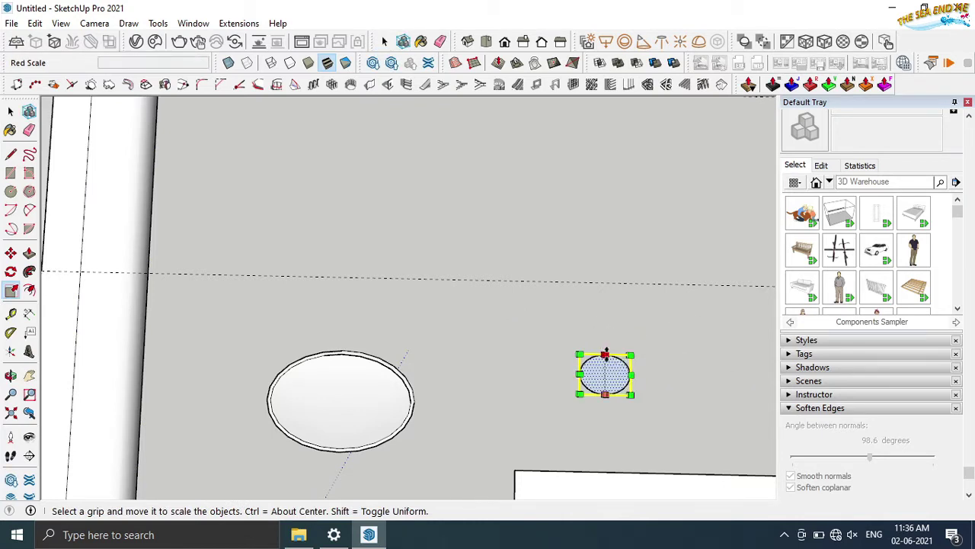
scroll(576, 377, up, 2)
scroll(573, 378, up, 1)
click(11, 111)
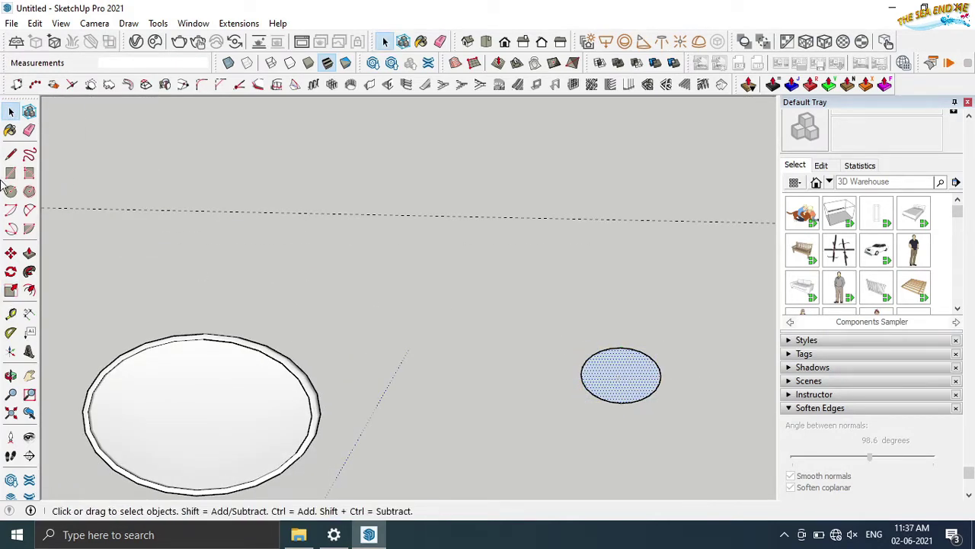
Split the squashed circle with a three-point arc across its left side
click(29, 209)
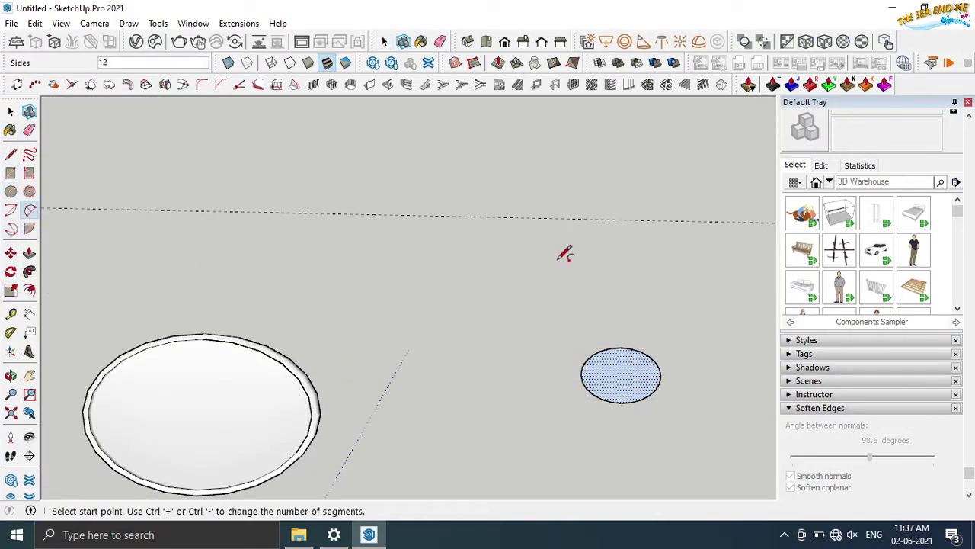
scroll(605, 382, up, 2)
click(588, 344)
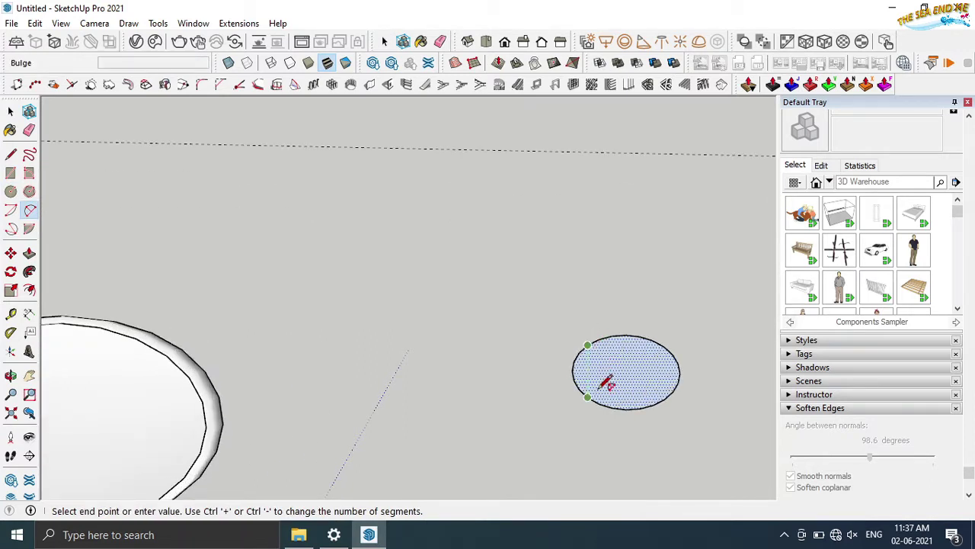
click(590, 398)
click(604, 371)
Erase the left piece, leaving the crescent face selected
click(29, 130)
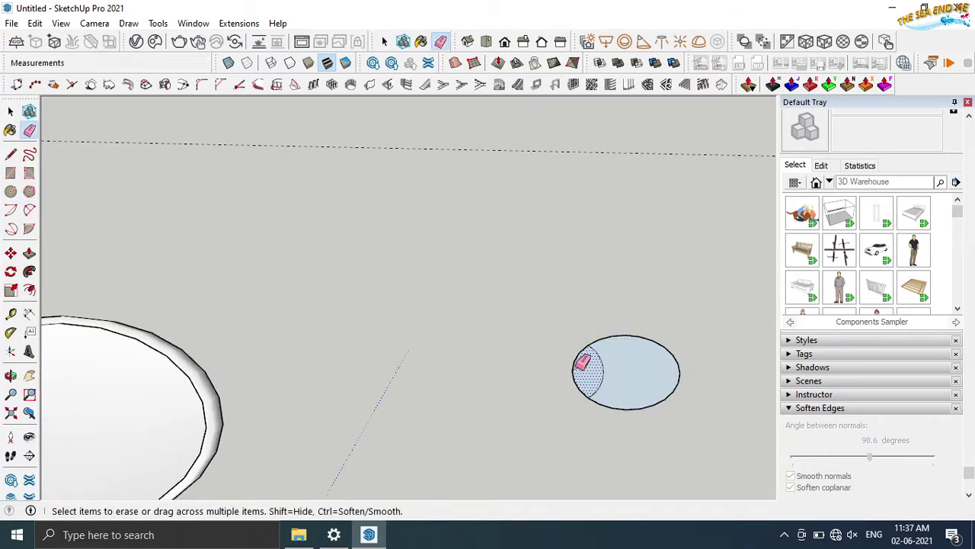
scroll(556, 370, down, 2)
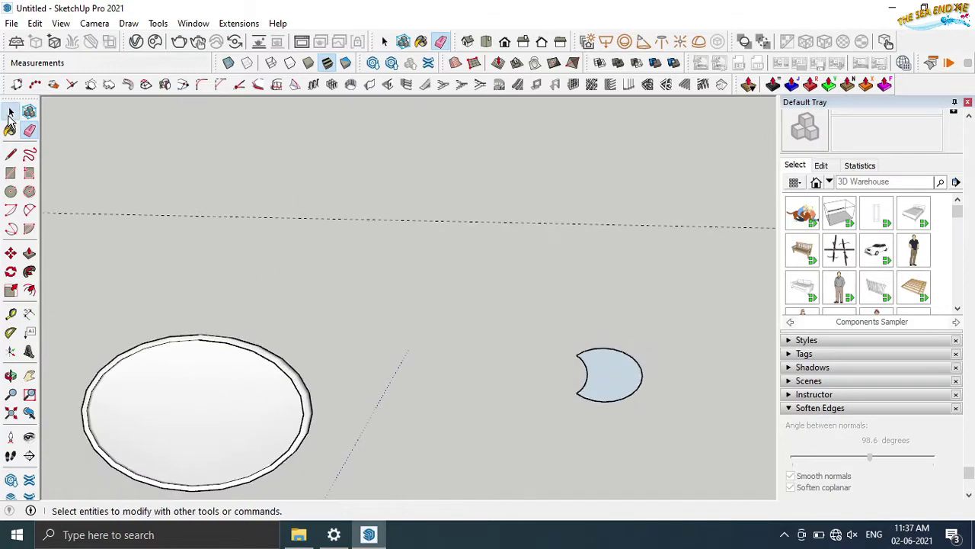
key(space)
click(596, 372)
mouse_move(597, 371)
middle_down()
mouse_move(749, 266)
mouse_move(635, 229)
mouse_move(679, 236)
middle_up()
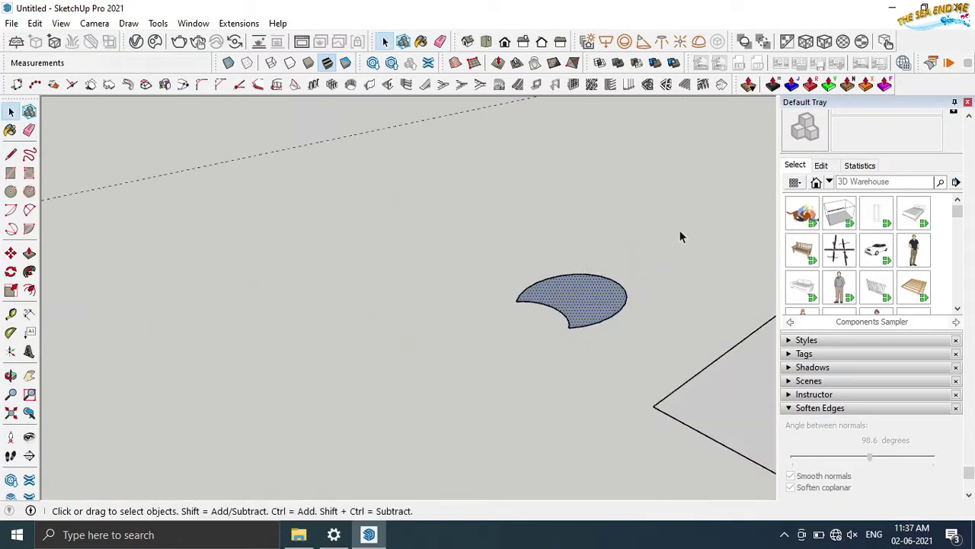
Push/Pull the crescent face up 2 mm into a solid button
key(p)
drag(580, 298, 581, 257)
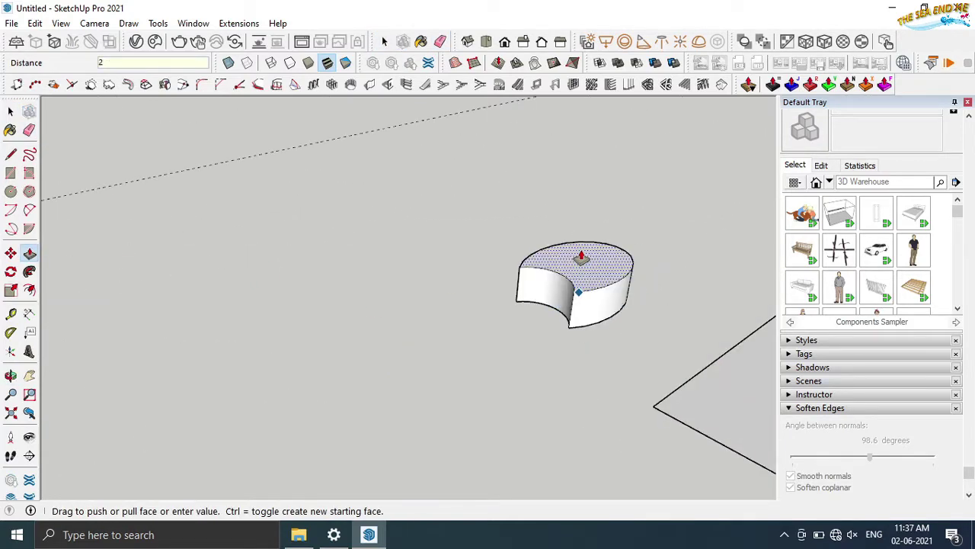
middle_drag(580, 256, 490, 370)
Select the whole crescent solid and soften its edges at 93.1 degrees
key(space)
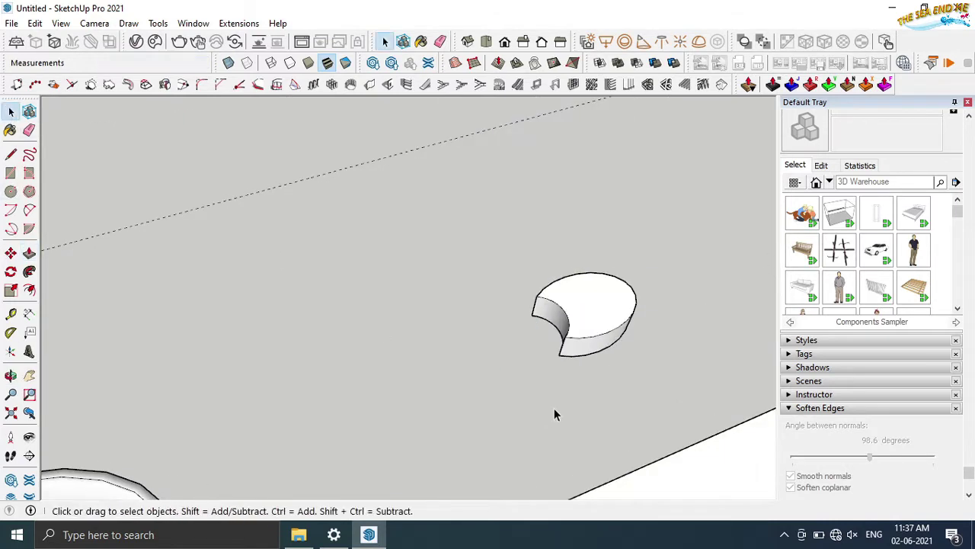
click(602, 308)
click(882, 461)
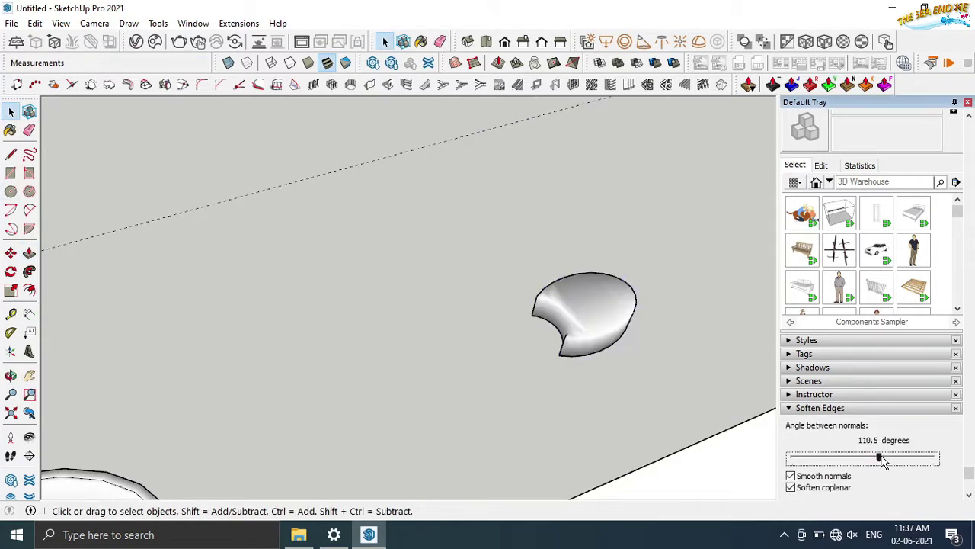
drag(866, 462, 858, 458)
click(599, 354)
triple_click(601, 350)
click(595, 349)
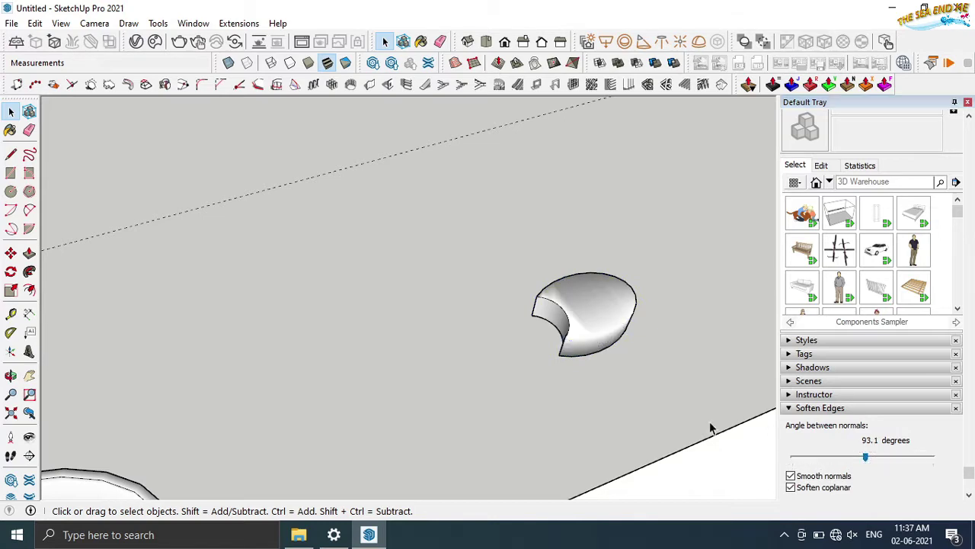
mouse_move(710, 427)
middle_down()
mouse_move(612, 409)
mouse_move(294, 404)
middle_up()
scroll(424, 401, down, 3)
scroll(294, 404, up, 2)
scroll(293, 404, up, 1)
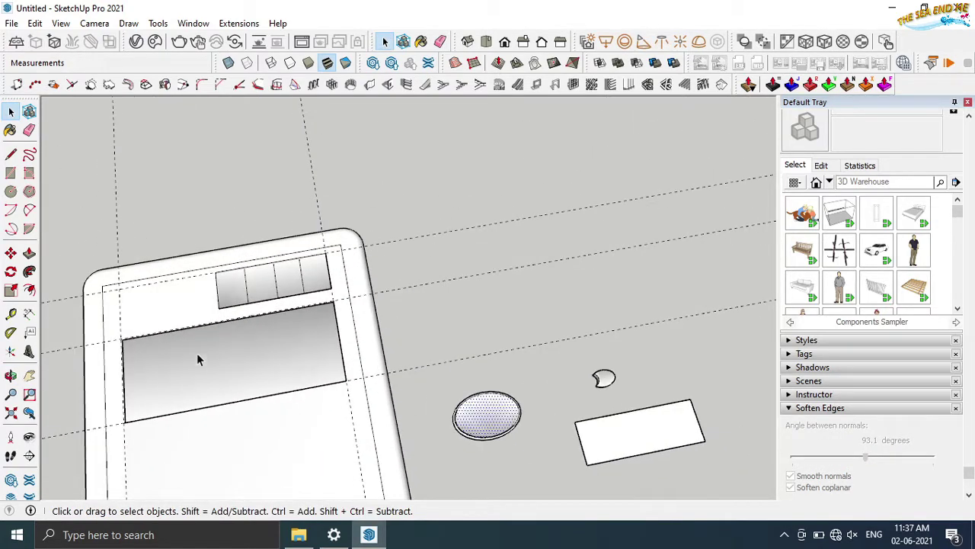
Add a guide 35 mm below the screen's bottom edge with the Tape Measure
scroll(198, 359, down, 2)
click(11, 314)
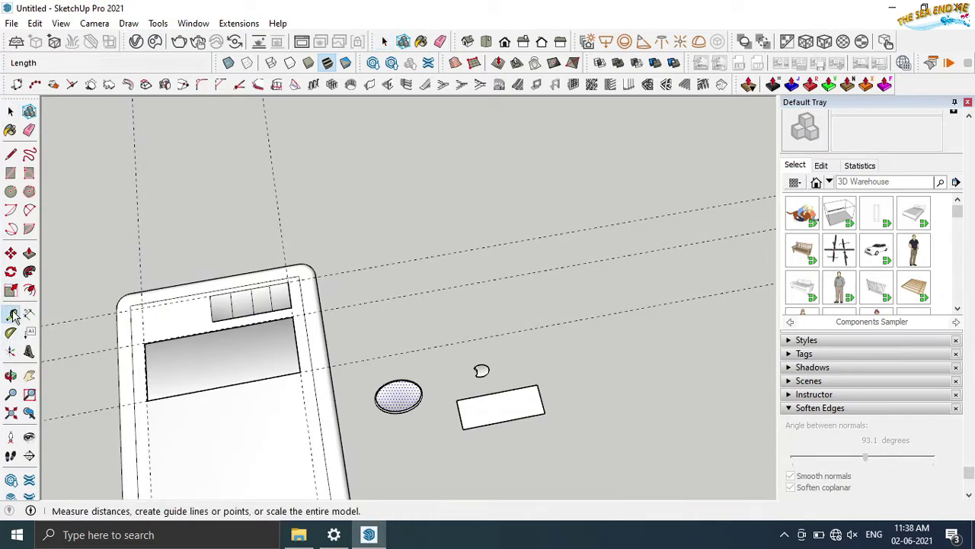
click(216, 384)
scroll(236, 442, down, 2)
click(234, 405)
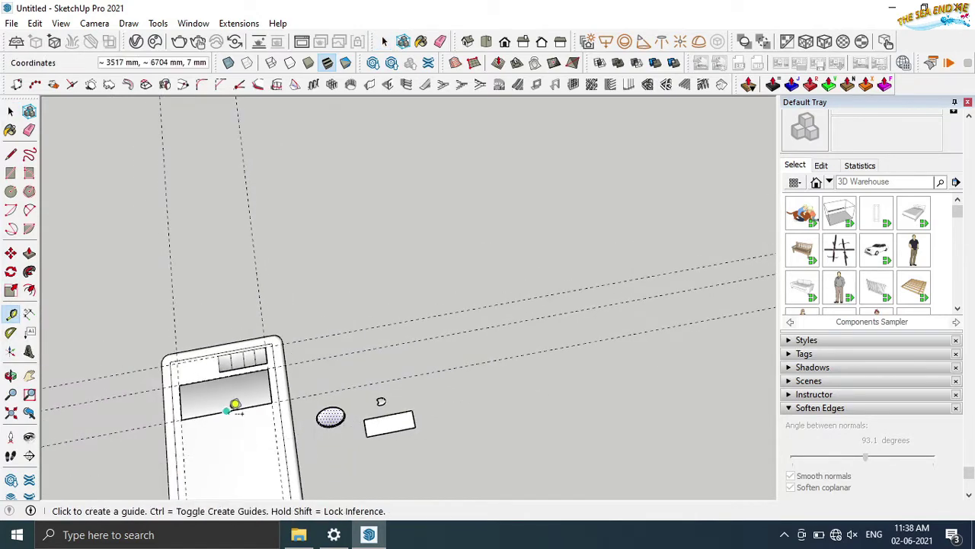
click(227, 411)
click(232, 454)
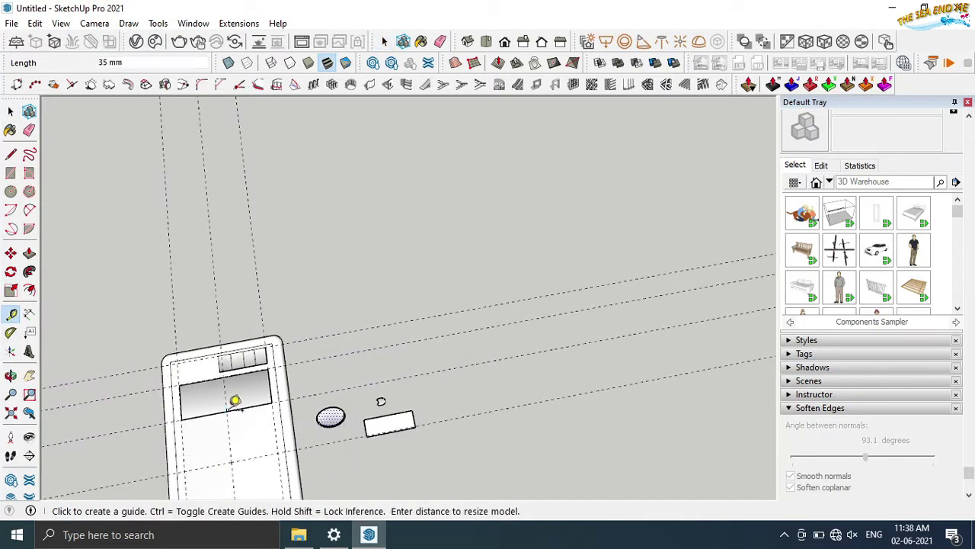
click(10, 111)
Make the oval shape into a group
scroll(196, 472, up, 1)
scroll(197, 473, up, 2)
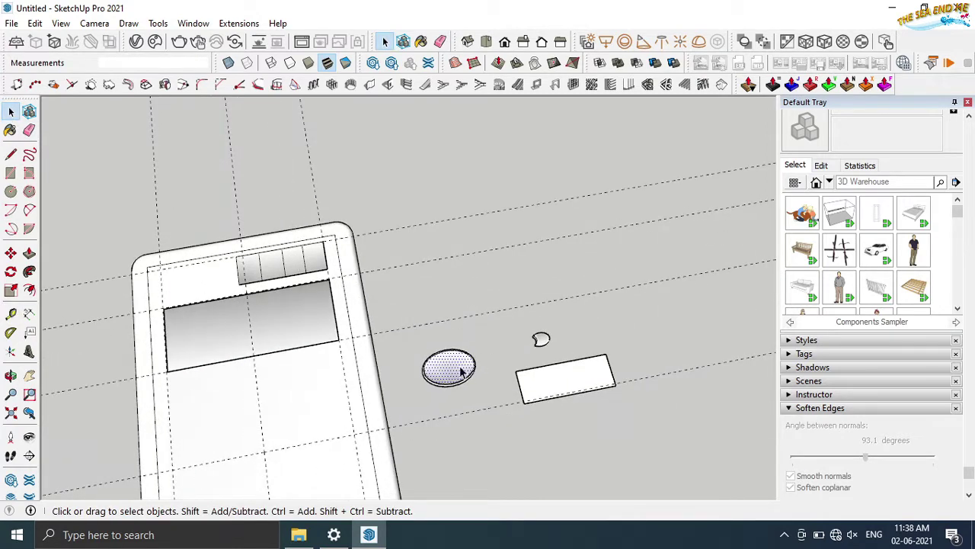
right_click(462, 372)
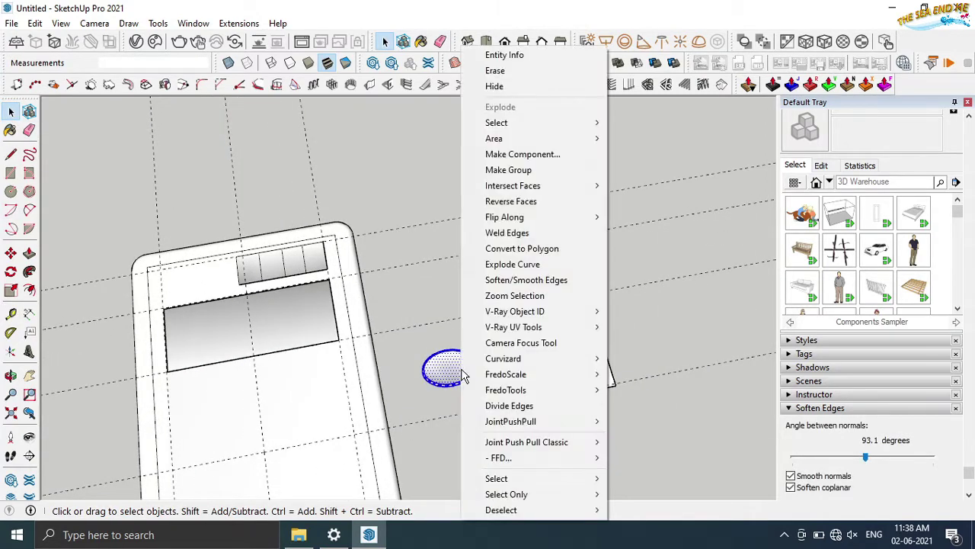
click(518, 167)
click(421, 396)
middle_drag(421, 396, 412, 358)
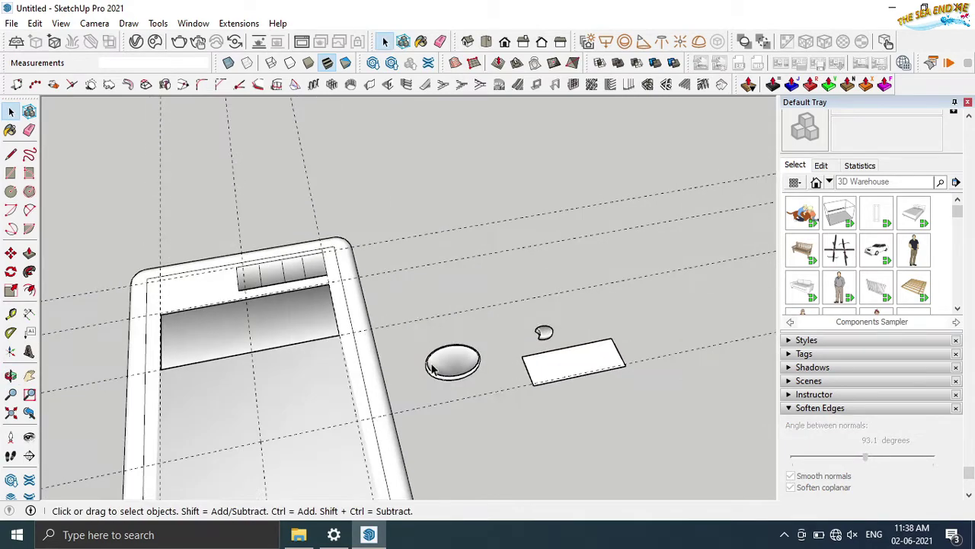
mouse_move(404, 322)
middle_down()
mouse_move(424, 385)
mouse_move(460, 351)
middle_up()
Move the oval group onto the phone face just below the screen
click(461, 348)
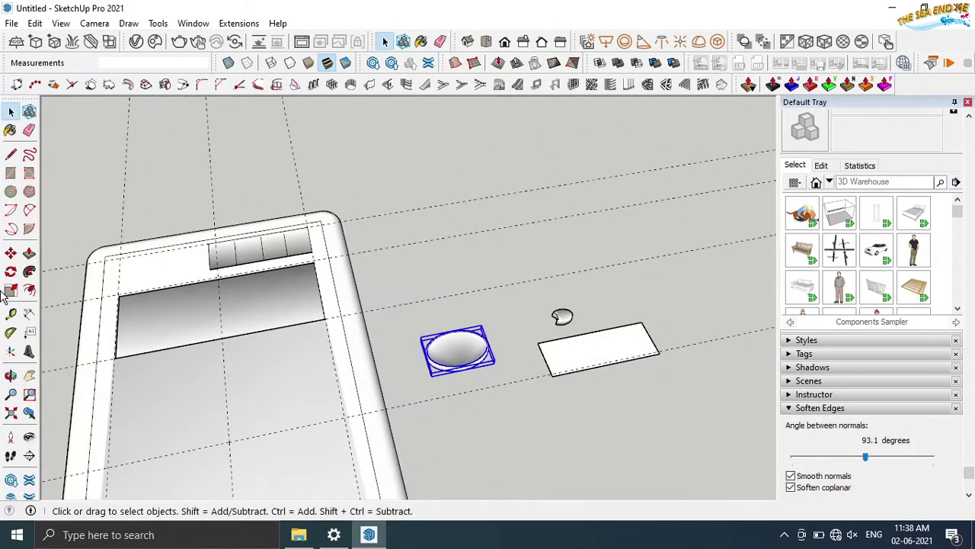
click(11, 253)
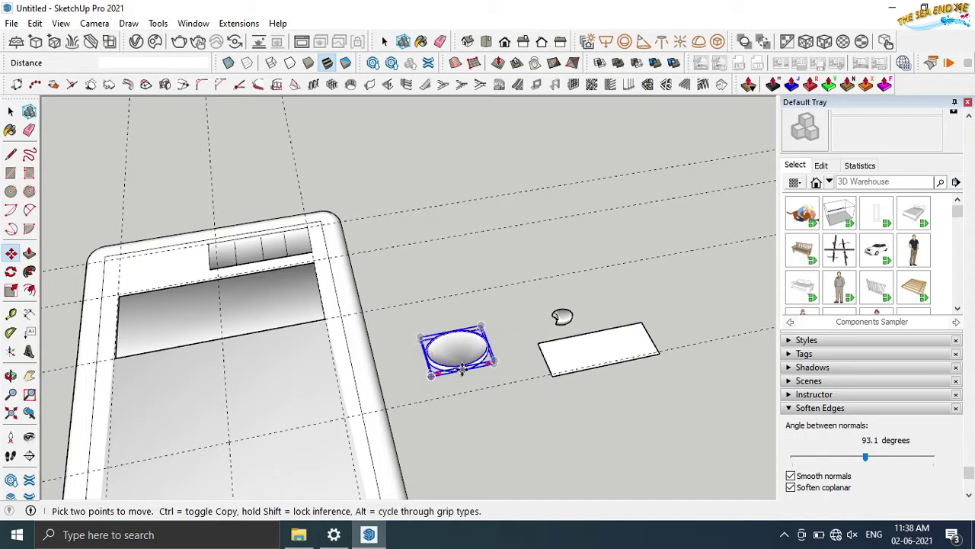
shift+middle_drag(461, 369, 329, 393)
click(355, 381)
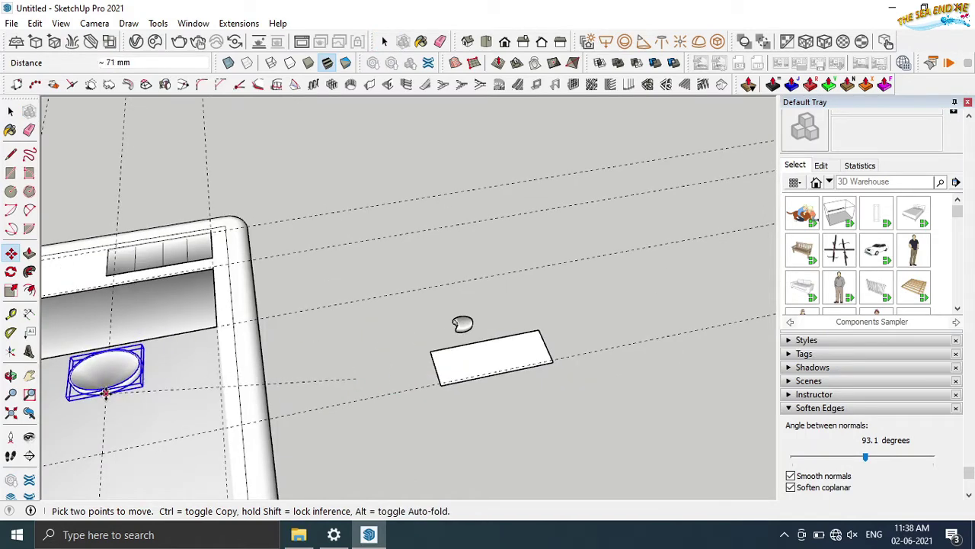
middle_drag(307, 310, 130, 370)
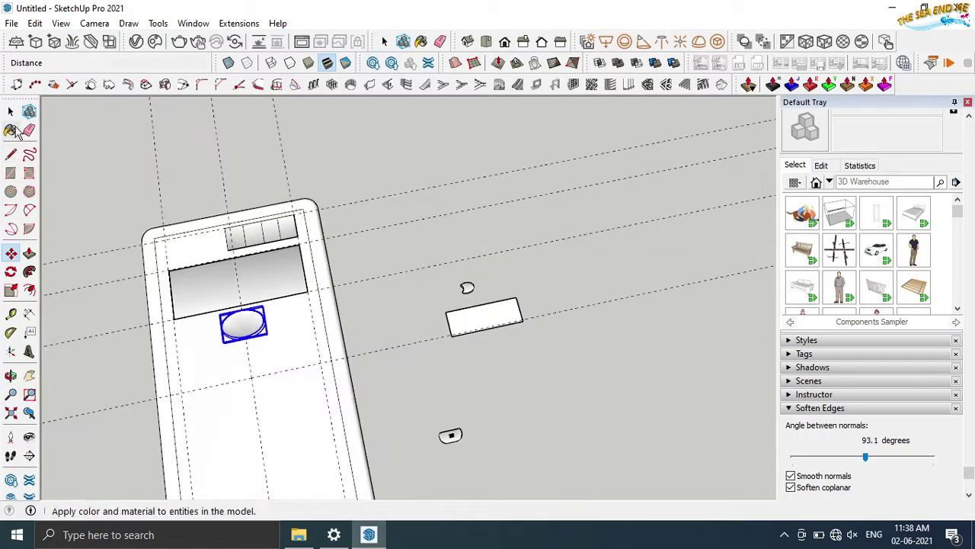
key(space)
click(364, 311)
middle_drag(363, 311, 131, 269)
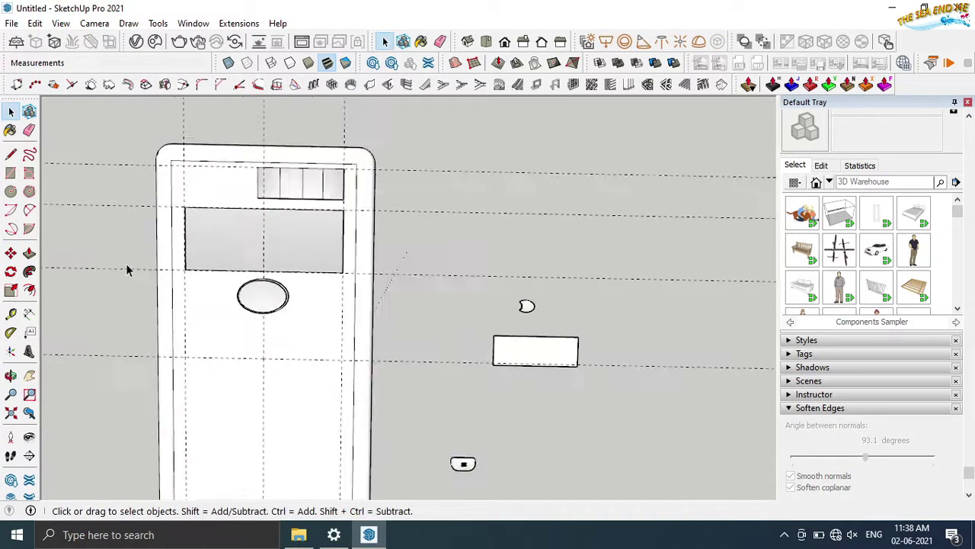
Group the crescent shape and move it beside the oval button
right_click(685, 333)
click(741, 146)
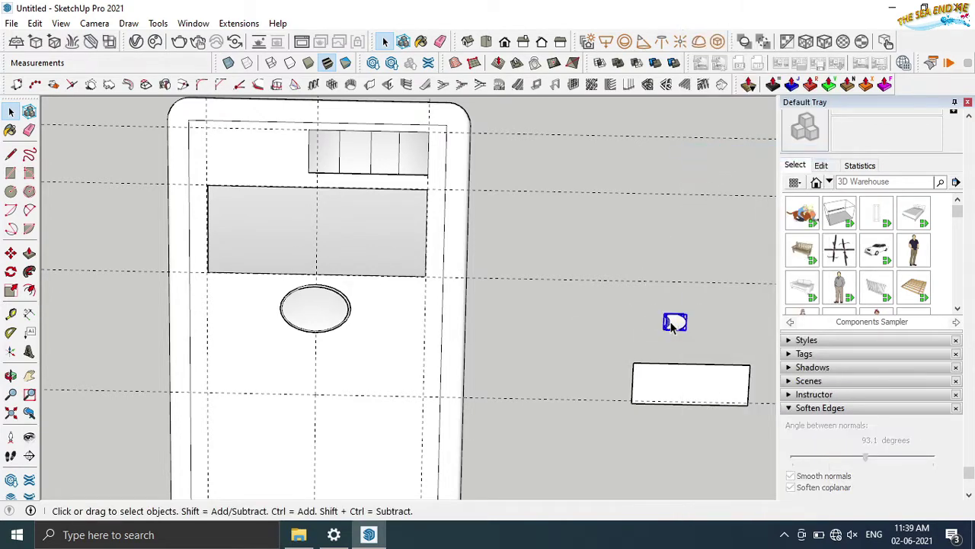
key(m)
scroll(655, 320, up, 2)
click(667, 313)
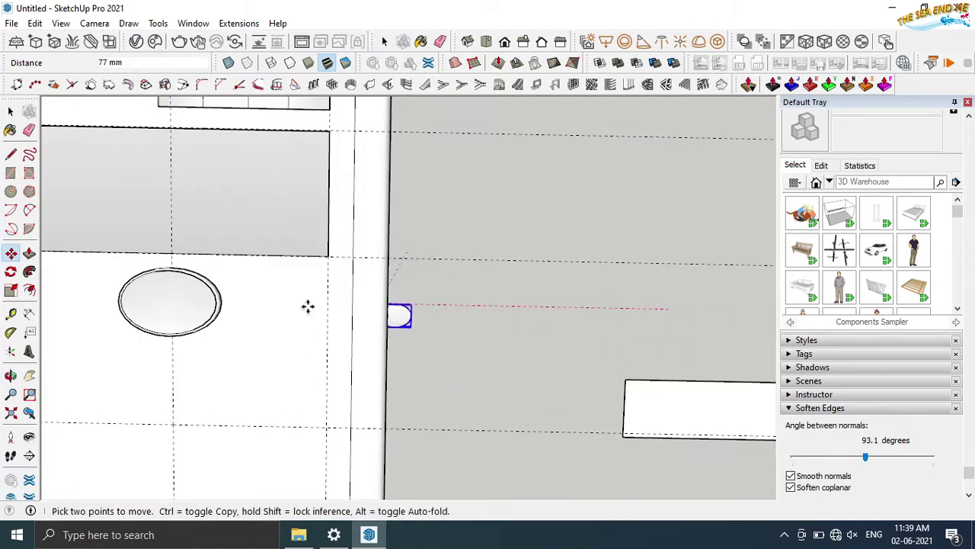
middle_drag(570, 322, 573, 320)
scroll(572, 320, up, 2)
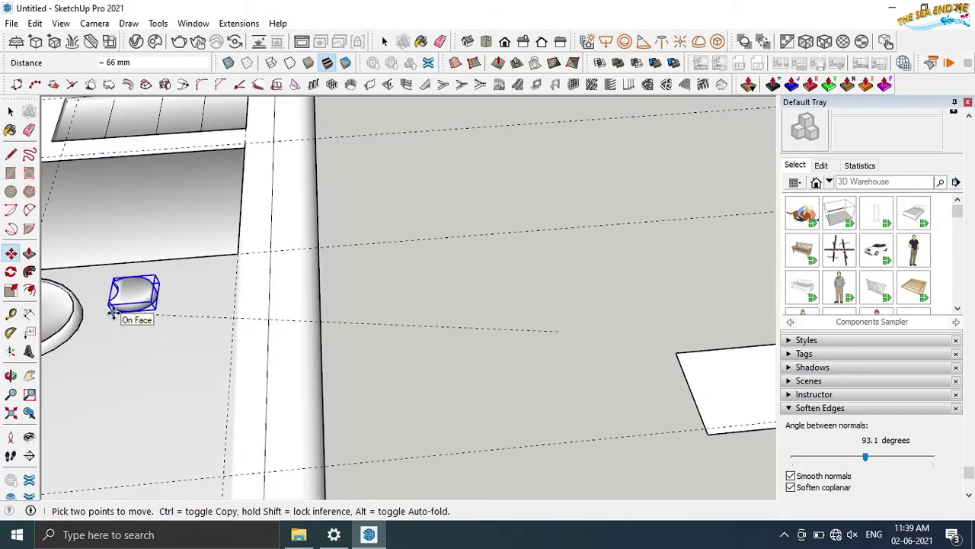
click(106, 327)
scroll(239, 261, down, 2)
mouse_move(239, 261)
middle_down()
mouse_move(160, 343)
mouse_move(153, 411)
mouse_move(322, 385)
middle_up()
scroll(157, 292, up, 2)
scroll(157, 292, up, 2)
scroll(157, 288, down, 2)
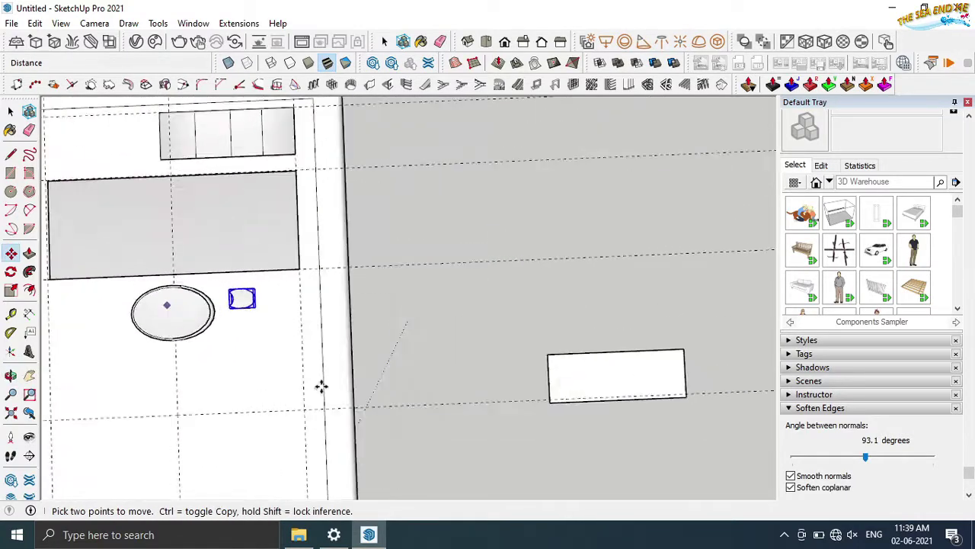
scroll(305, 301, up, 1)
scroll(227, 313, up, 1)
scroll(243, 250, up, 3)
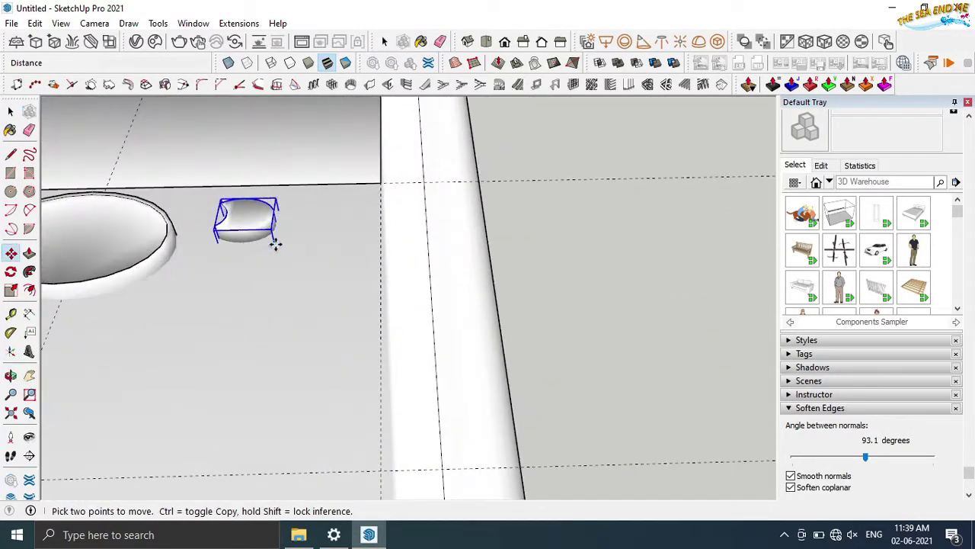
Copy the crescent button to sit directly to the right of the first
ctrl+click(275, 244)
click(361, 243)
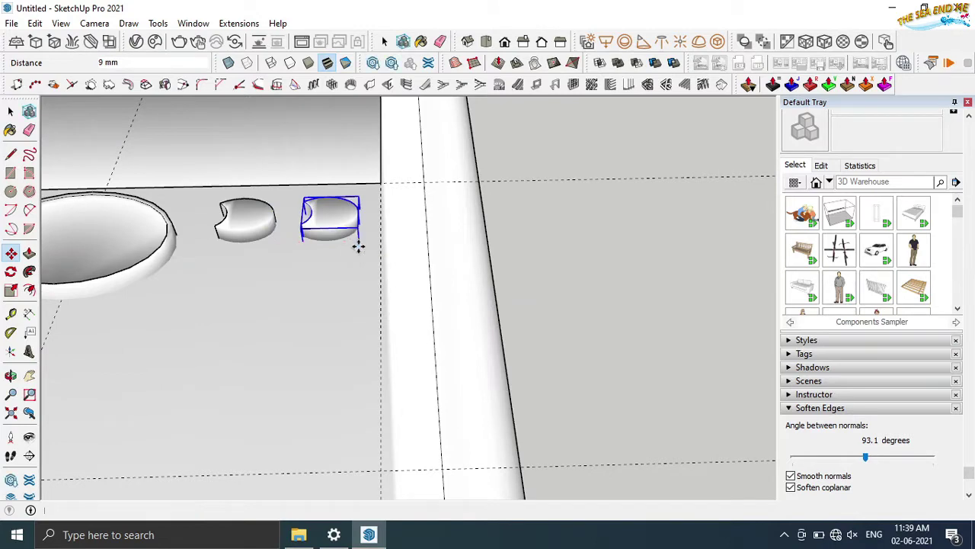
click(11, 111)
scroll(647, 311, down, 3)
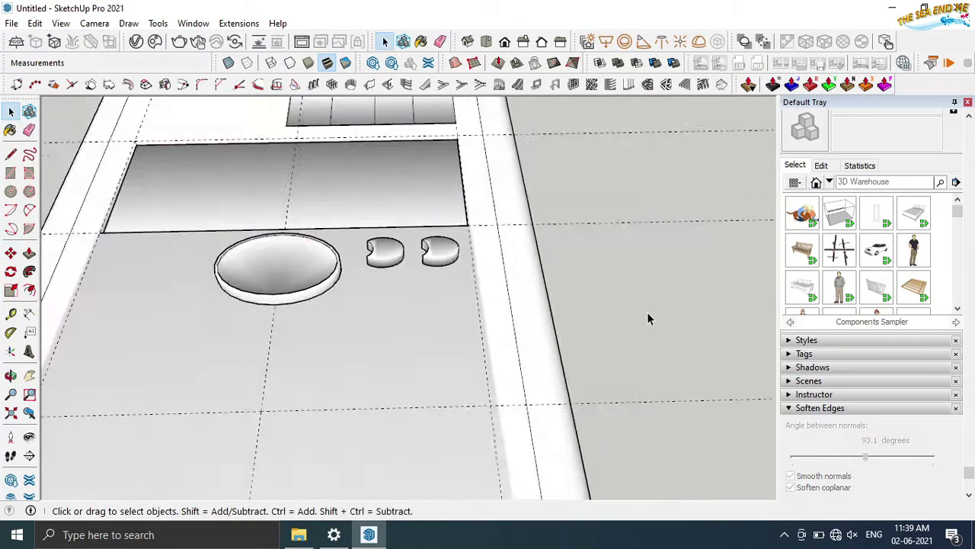
scroll(559, 305, down, 3)
middle_drag(559, 305, 457, 450)
scroll(485, 361, up, 2)
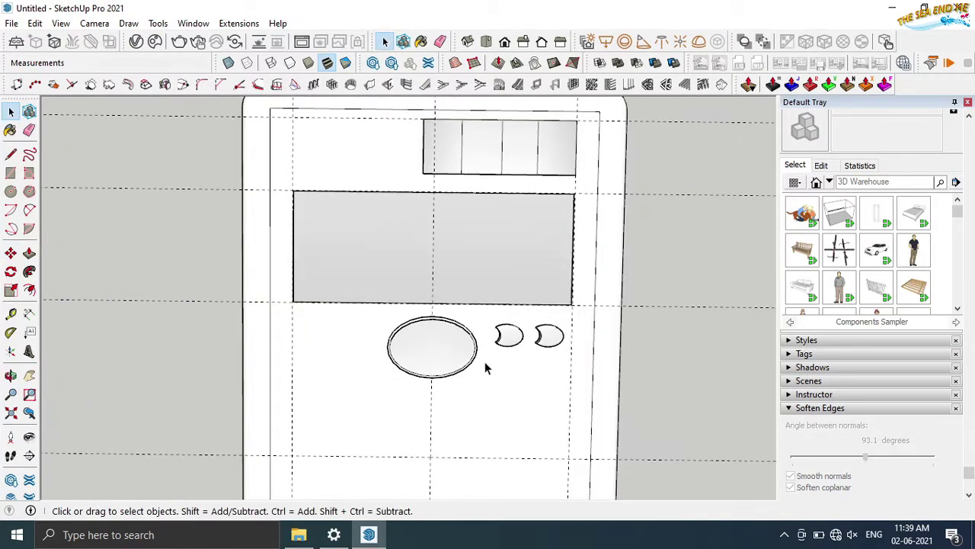
click(506, 340)
mouse_move(513, 358)
middle_down()
mouse_move(571, 312)
mouse_move(463, 332)
middle_up()
scroll(533, 320, up, 2)
Rotate a copy of both crescents 180° about the oval's centre, then reposition the copies
click(11, 111)
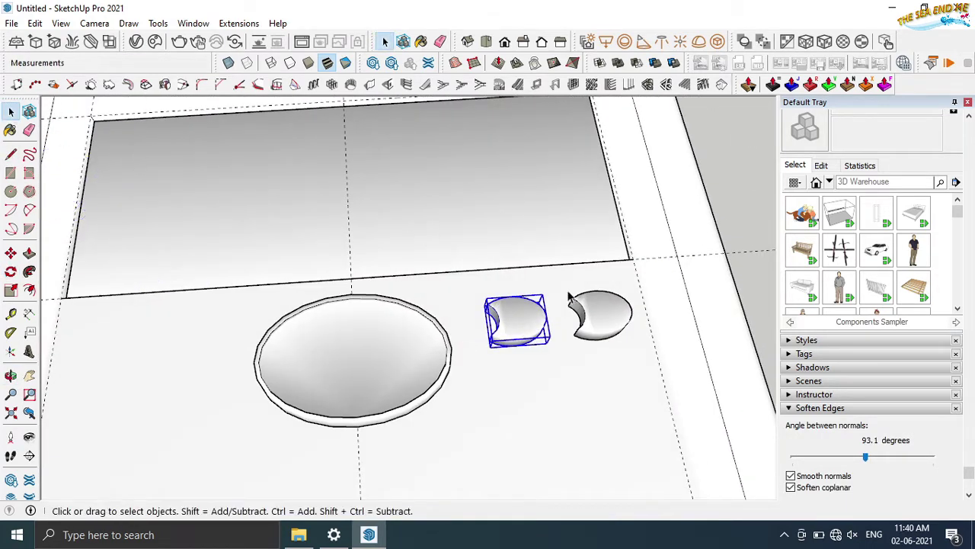
click(586, 313)
click(11, 271)
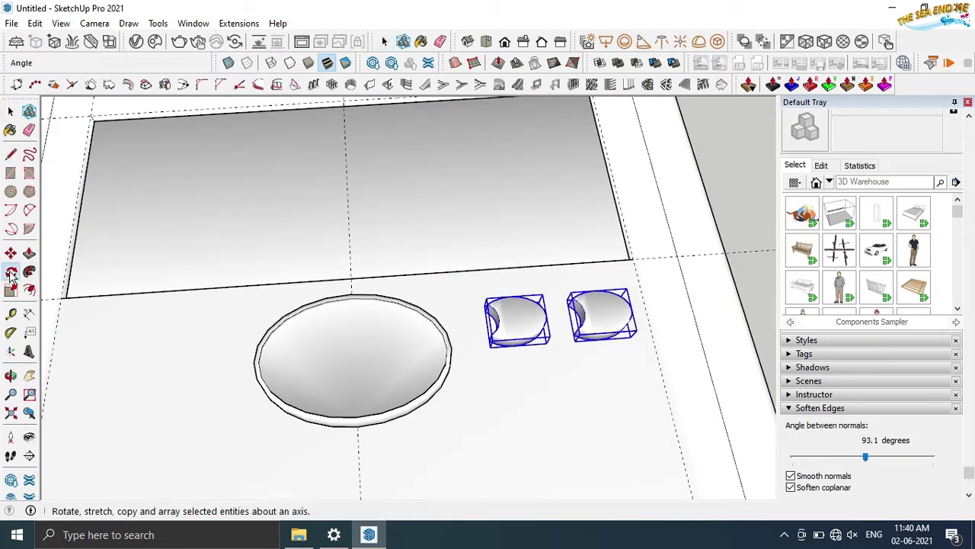
click(353, 353)
click(446, 349)
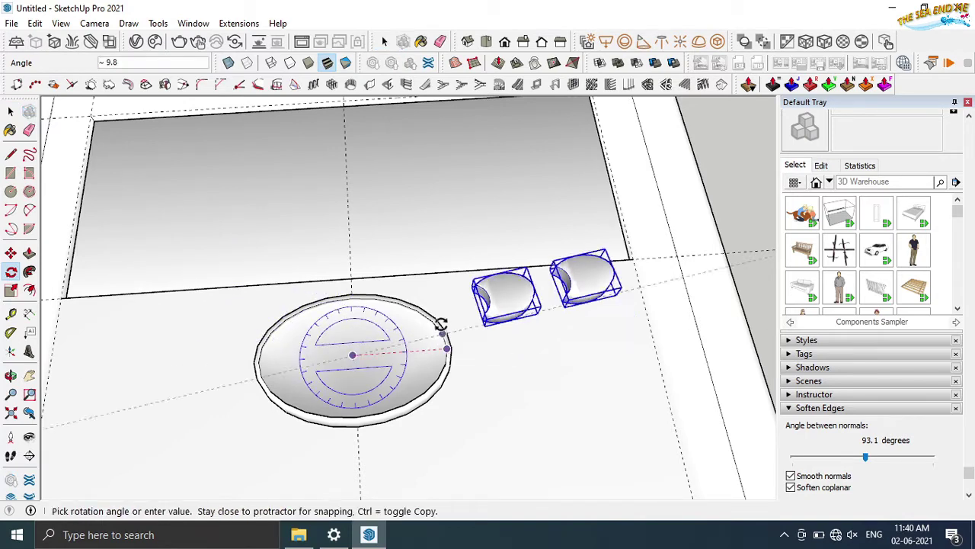
key(ctrl)
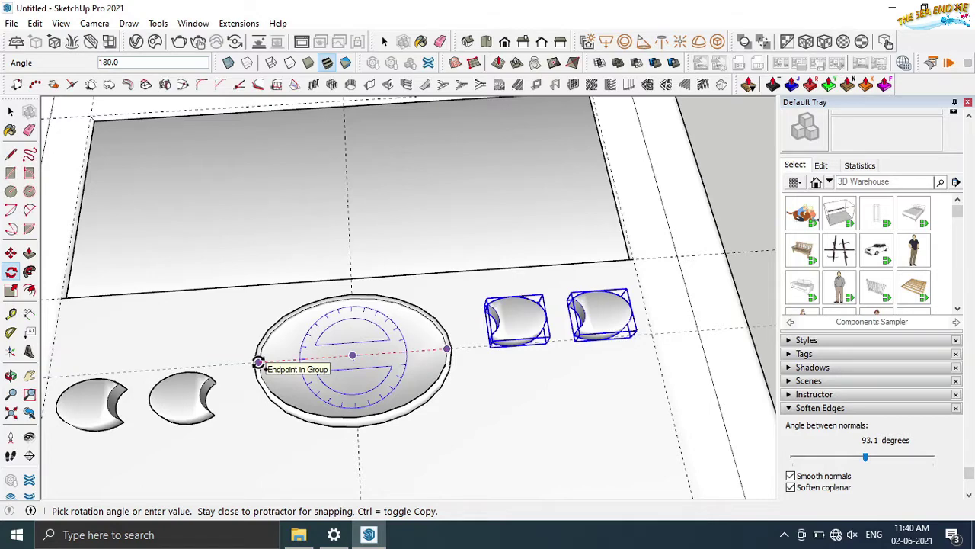
click(259, 363)
key(m)
click(218, 381)
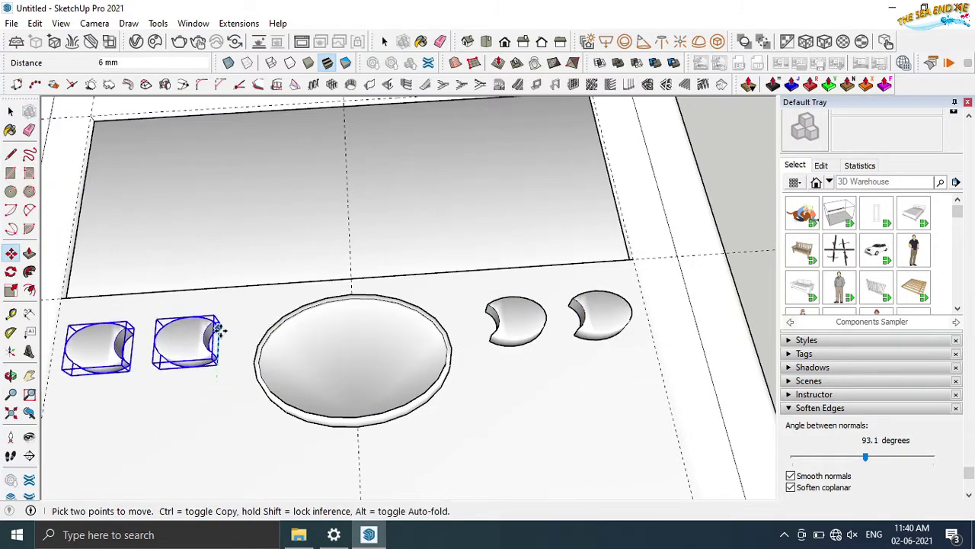
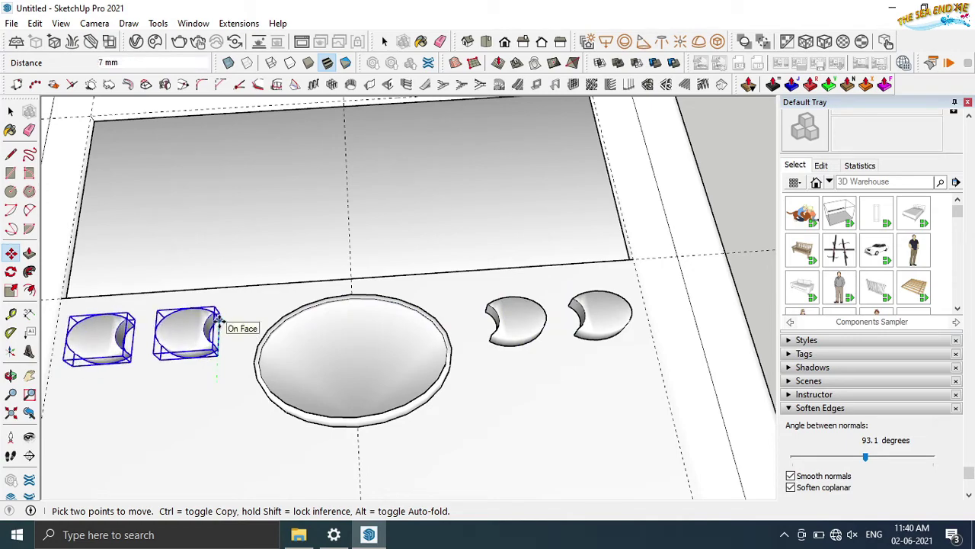
Place the two crescent keys beside the oval key and deselect them
middle_drag(299, 409, 318, 383)
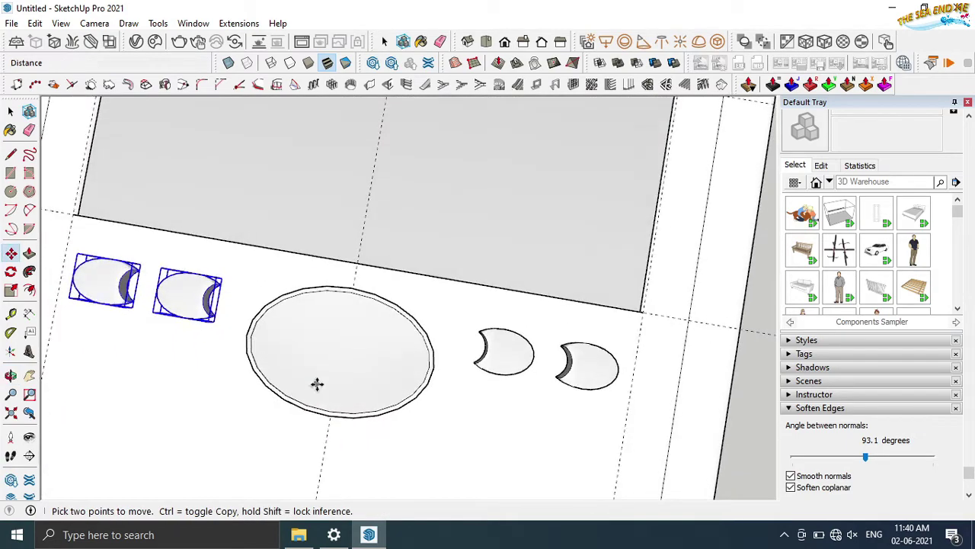
click(384, 41)
scroll(419, 320, down, 4)
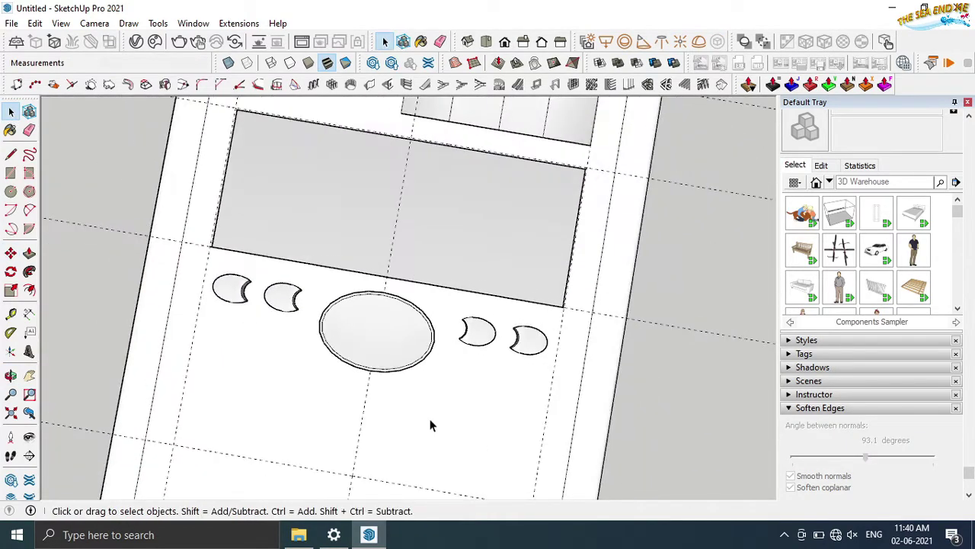
Orbit and zoom out to view the whole calculator, turning toward the equals key
middle_drag(435, 414, 513, 349)
scroll(514, 344, down, 3)
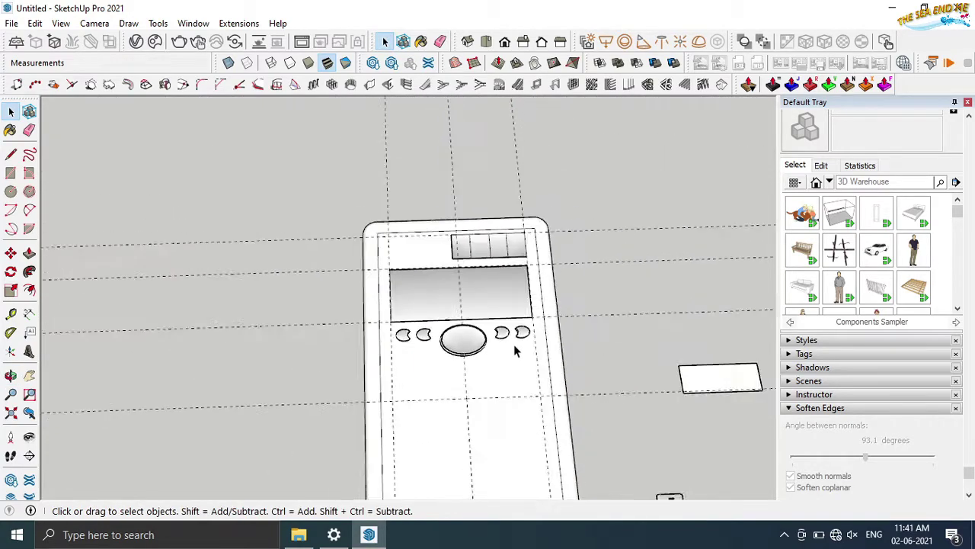
scroll(450, 374, down, 2)
scroll(450, 375, down, 2)
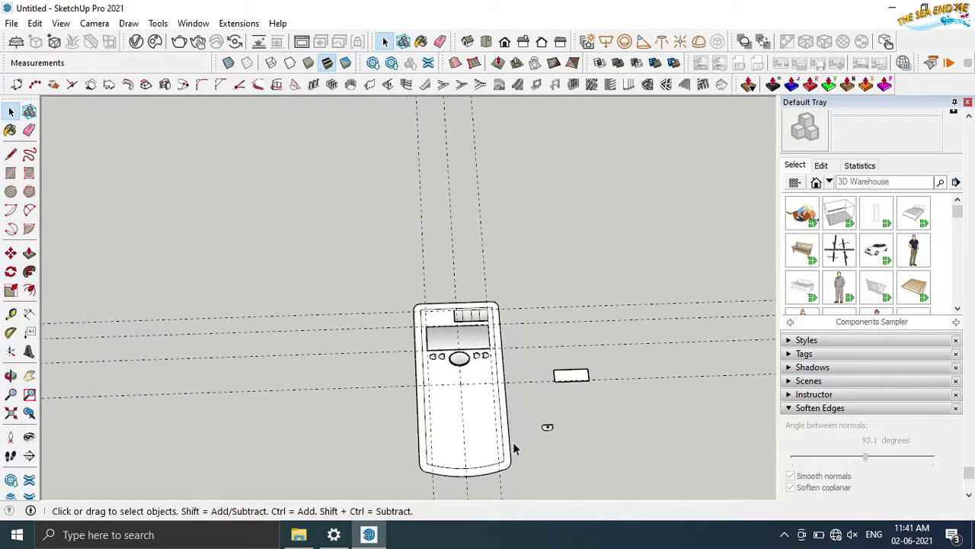
scroll(511, 408, up, 2)
scroll(512, 409, up, 3)
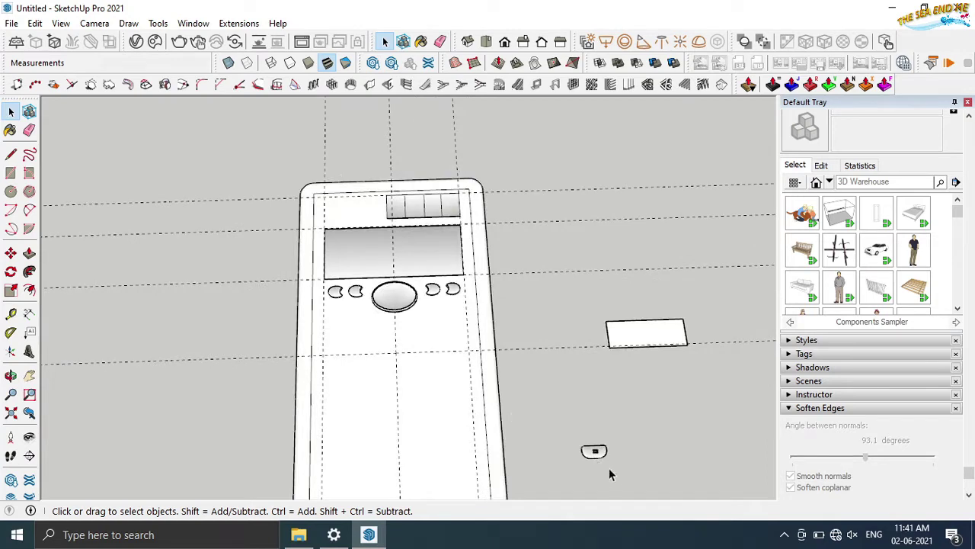
middle_click(589, 449)
scroll(586, 487, up, 2)
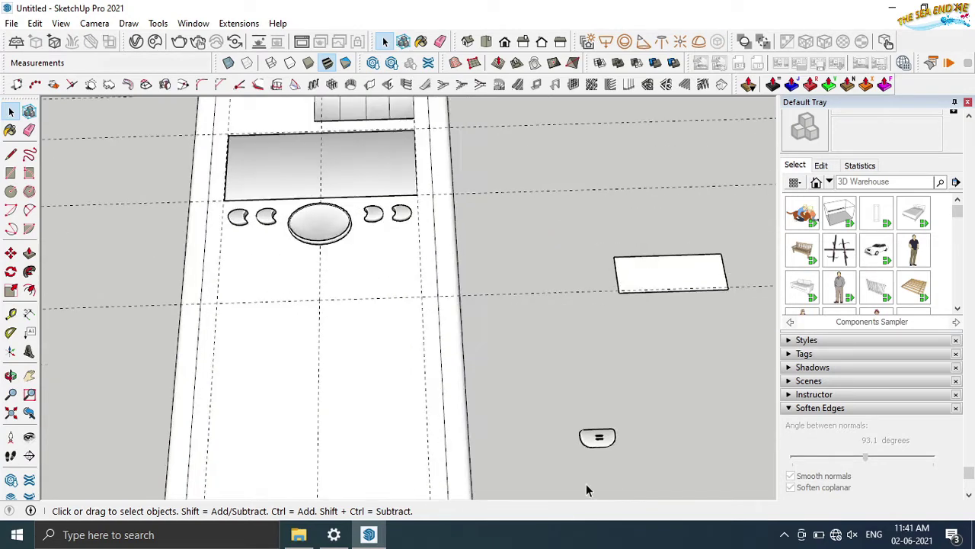
middle_drag(586, 485, 592, 424)
Copy the rounded equals key up and to the left of the original
click(591, 424)
scroll(577, 464, up, 3)
scroll(577, 464, up, 2)
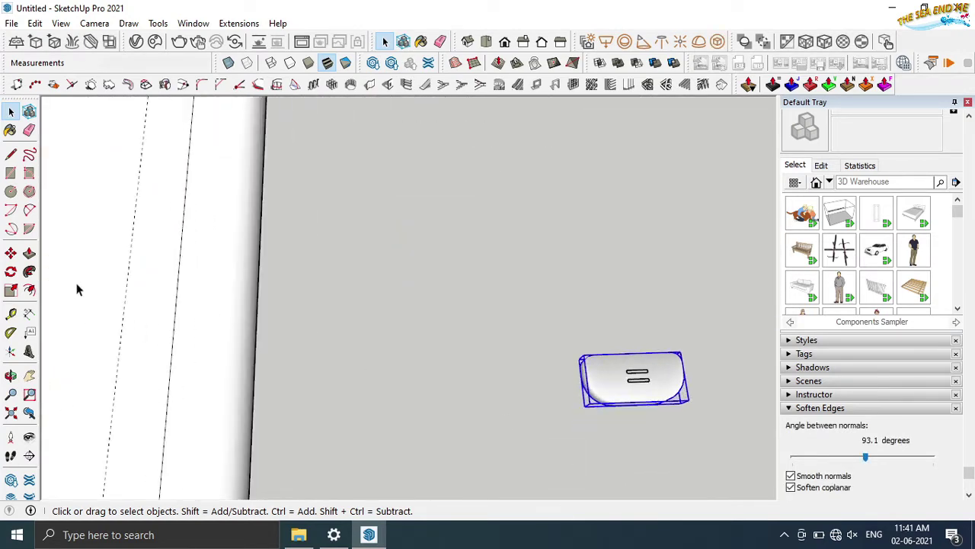
key(m)
key(ctrl)
click(581, 403)
click(471, 276)
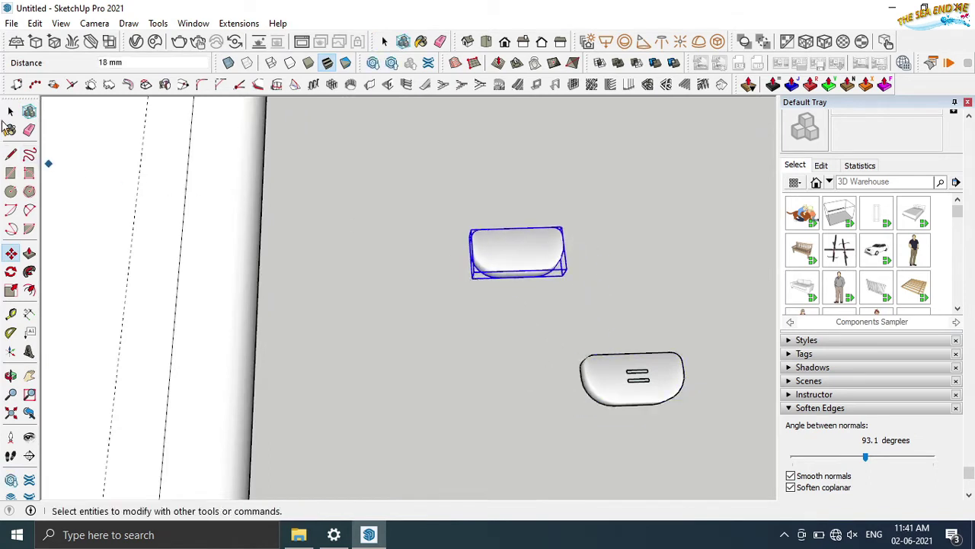
Scale the copied key down to about 0.72 and begin copying the small key
click(11, 289)
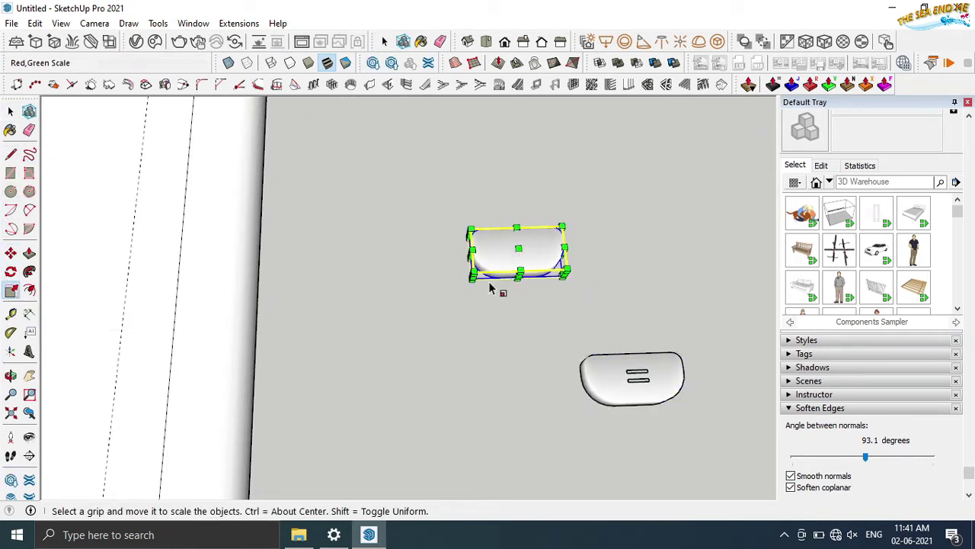
scroll(490, 288, up, 3)
ctrl+drag(475, 275, 509, 259)
click(11, 111)
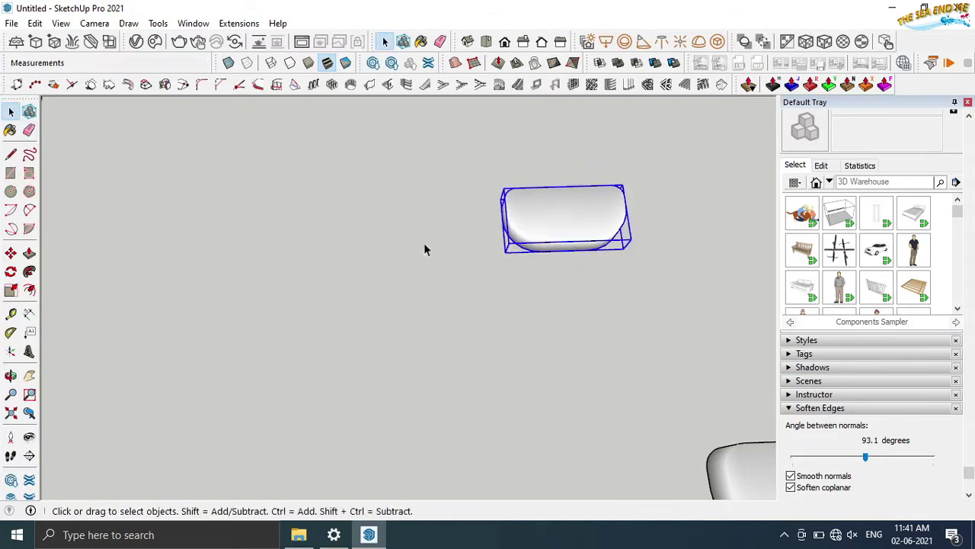
scroll(466, 261, up, 1)
click(11, 253)
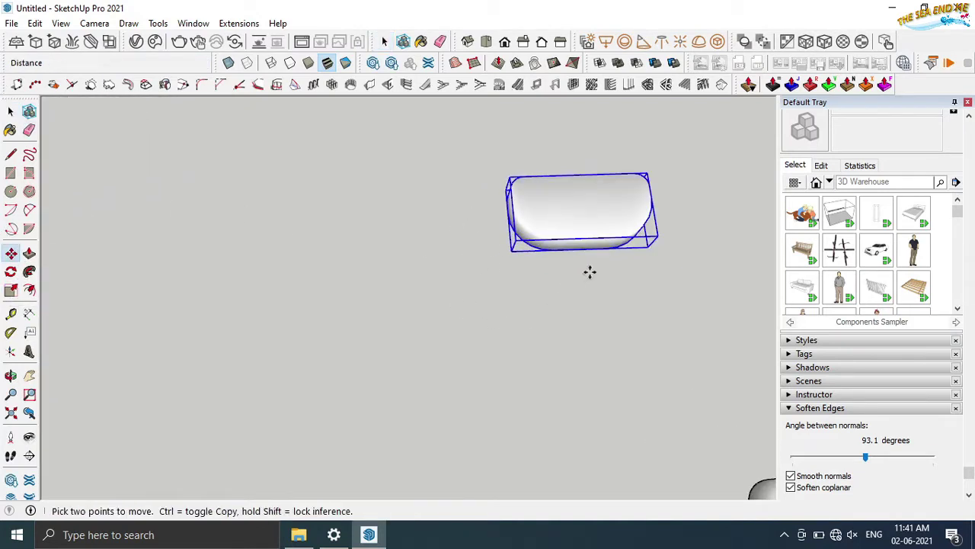
ctrl+click(509, 253)
Place four small key copies, two under the right crescents and two under the left
scroll(446, 285, down, 4)
scroll(449, 278, down, 2)
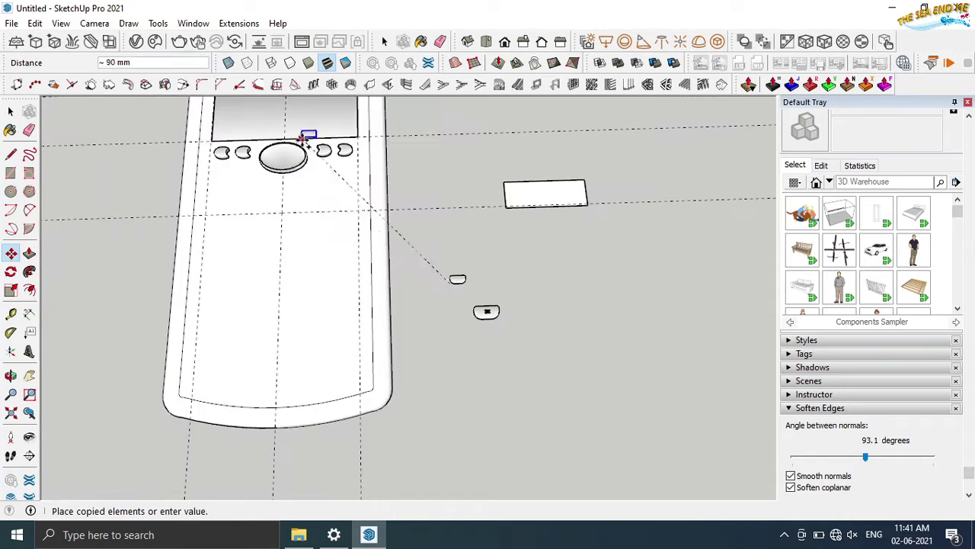
scroll(304, 141, up, 3)
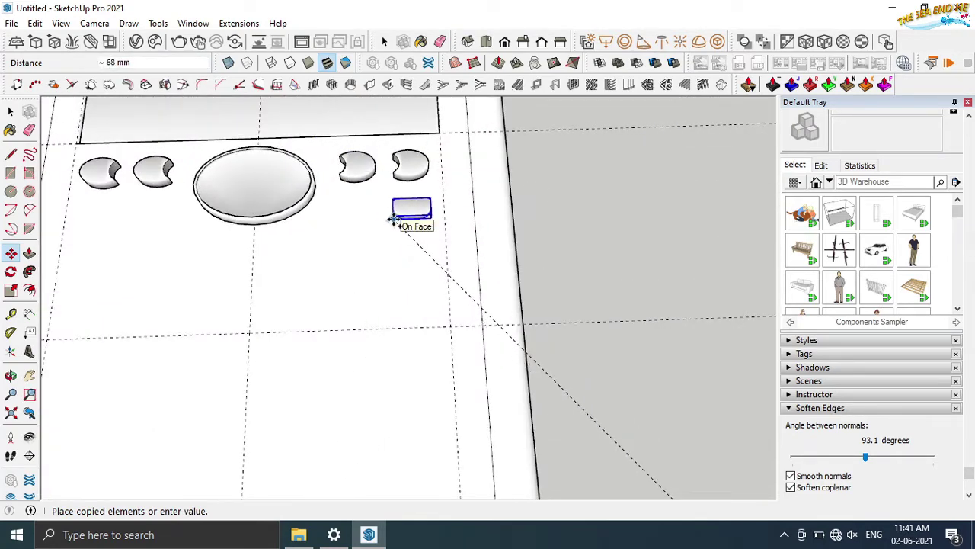
click(393, 220)
ctrl+click(394, 219)
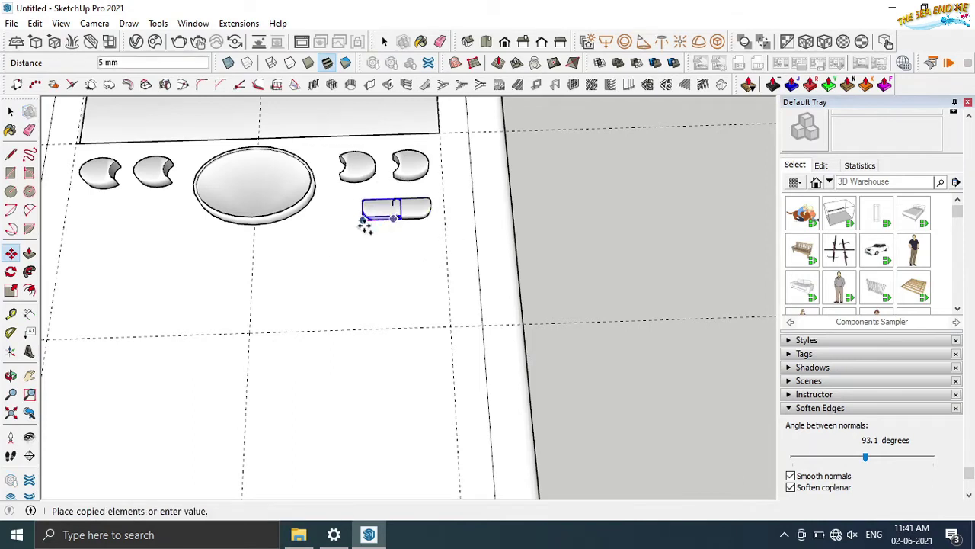
click(340, 217)
ctrl+click(342, 217)
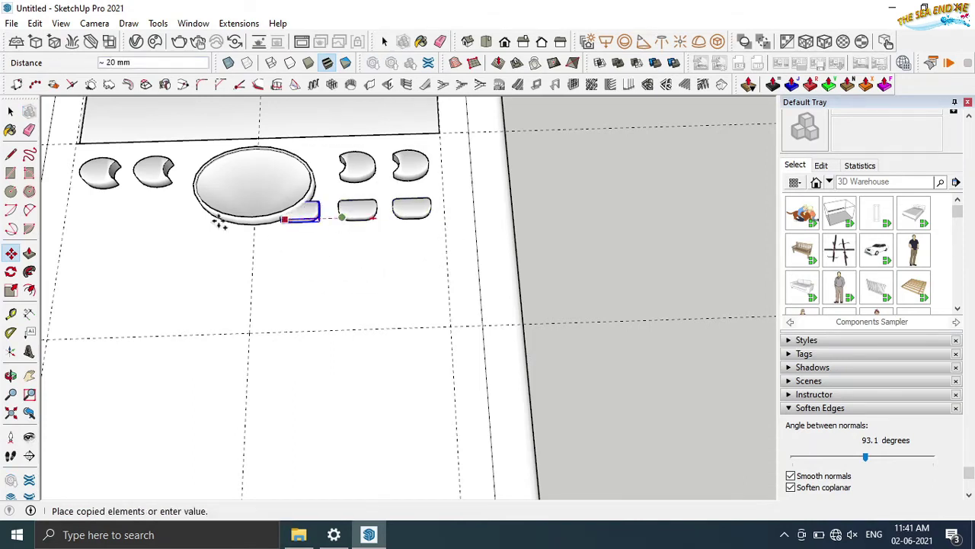
click(137, 219)
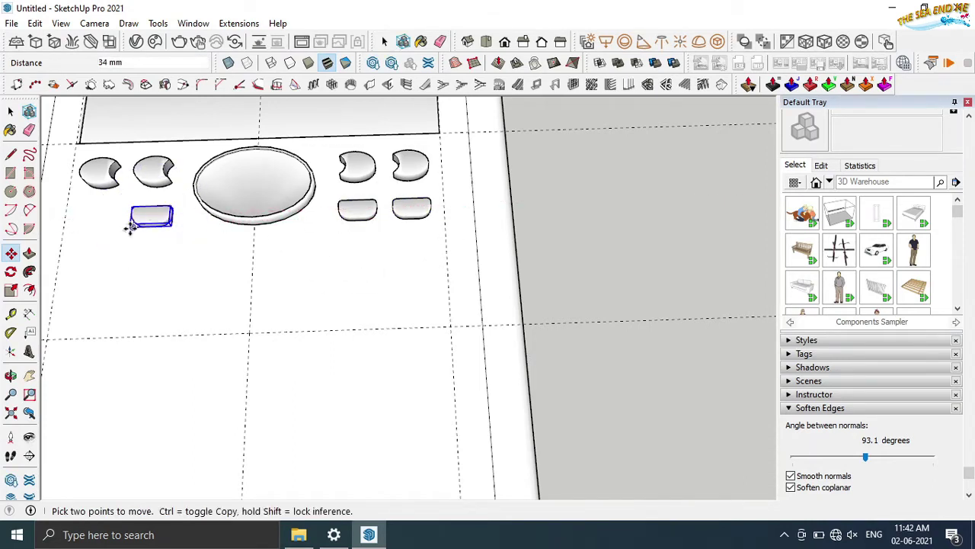
ctrl+click(132, 226)
click(80, 226)
Copy the four small keys down to form a second row
scroll(200, 304, down, 3)
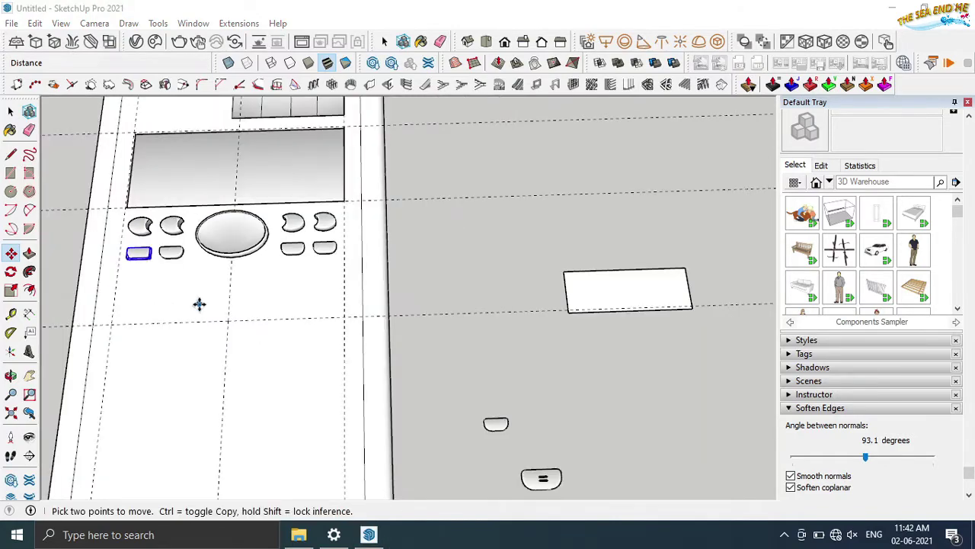
mouse_move(200, 304)
middle_down()
mouse_move(185, 342)
mouse_move(192, 356)
mouse_move(163, 308)
mouse_move(381, 284)
mouse_move(269, 422)
middle_up()
scroll(192, 356, down, 2)
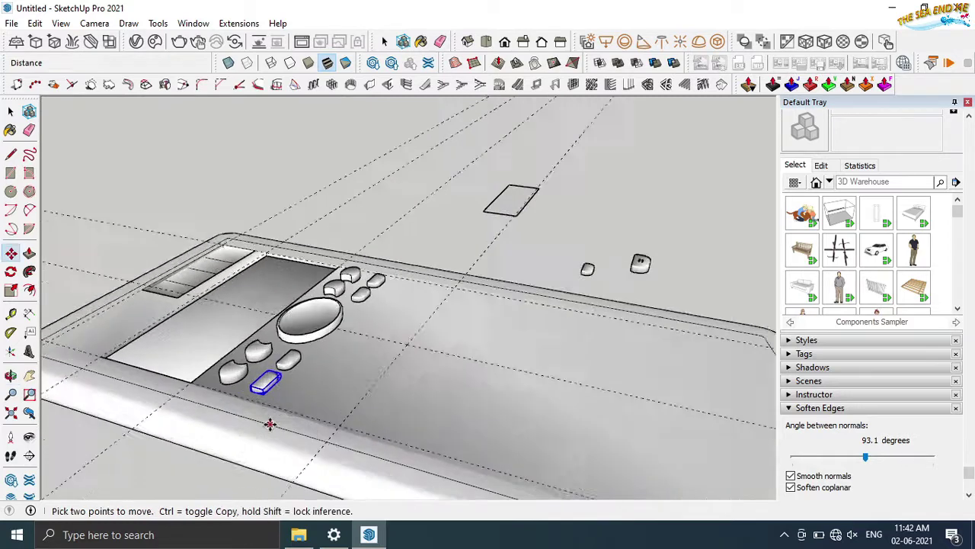
scroll(251, 424, up, 2)
key(space)
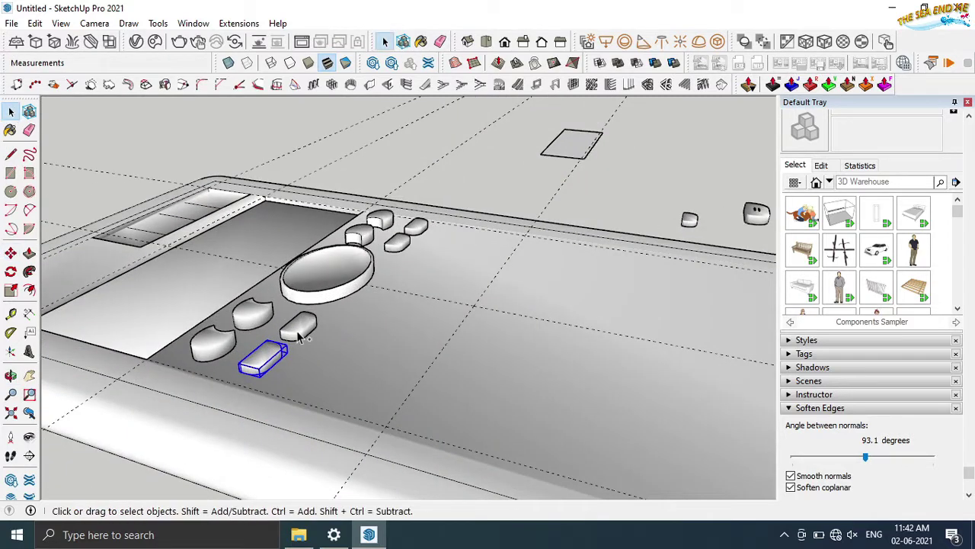
scroll(348, 383, up, 1)
key(m)
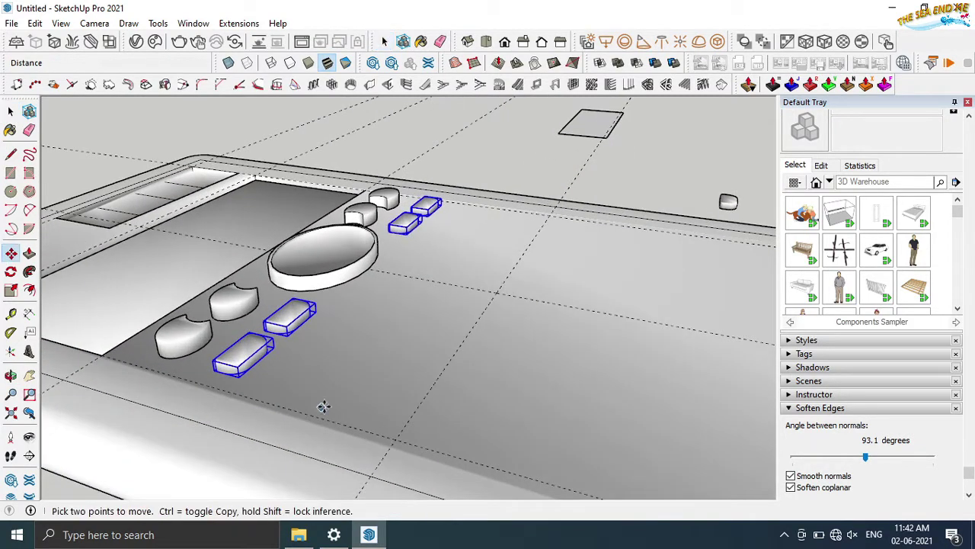
scroll(322, 407, up, 1)
key(ctrl)
click(200, 364)
click(325, 397)
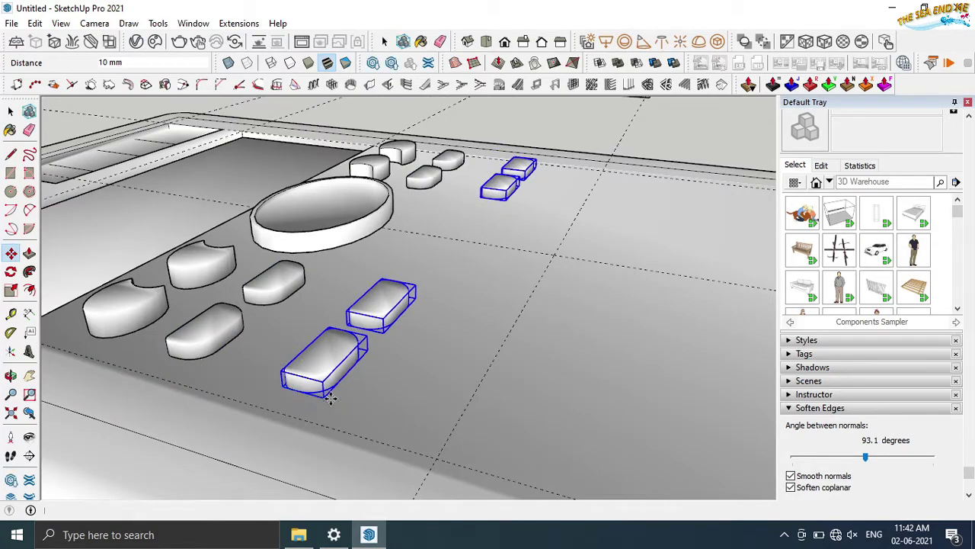
Copy a pair of lower keys into the middle column
middle_drag(329, 398, 148, 330)
click(12, 109)
drag(148, 331, 251, 282)
middle_drag(166, 257, 91, 255)
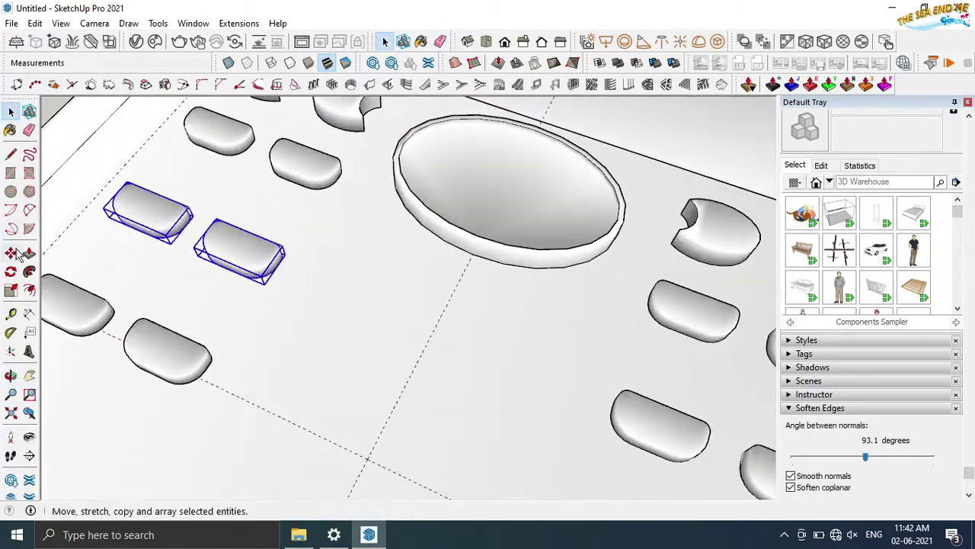
click(11, 253)
scroll(261, 279, down, 2)
ctrl+click(261, 279)
click(392, 392)
scroll(391, 392, down, 2)
scroll(425, 436, up, 3)
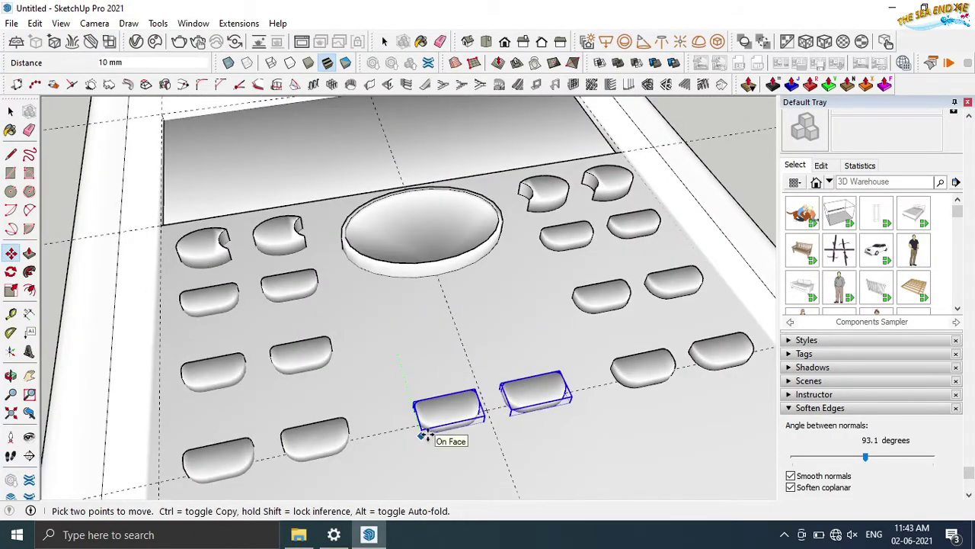
scroll(424, 435, down, 2)
click(398, 428)
Copy the selected key row down as a new row, then deselect and tilt the view
mouse_move(392, 348)
middle_down()
mouse_move(572, 255)
mouse_move(547, 328)
middle_up()
key(space)
scroll(556, 244, up, 1)
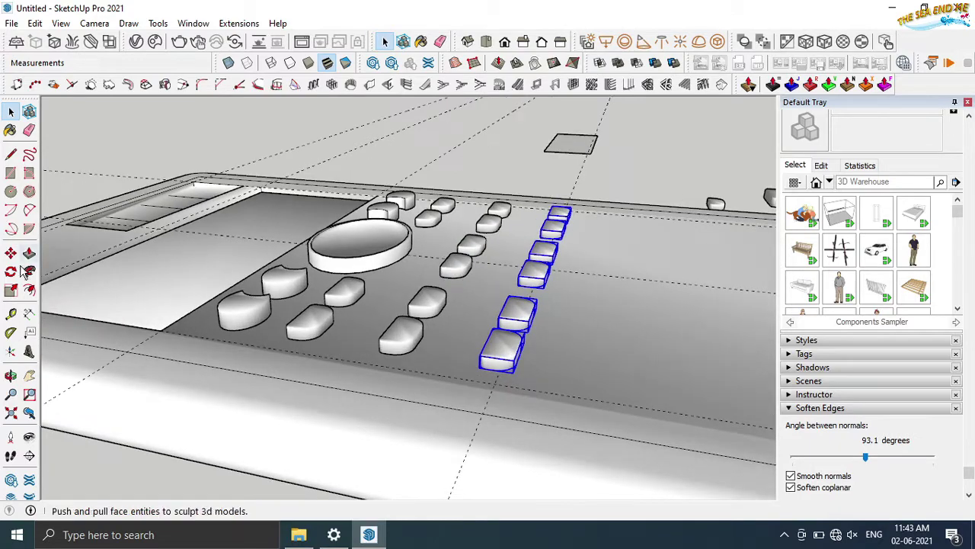
click(10, 253)
ctrl+click(512, 373)
click(604, 389)
middle_drag(604, 388, 342, 420)
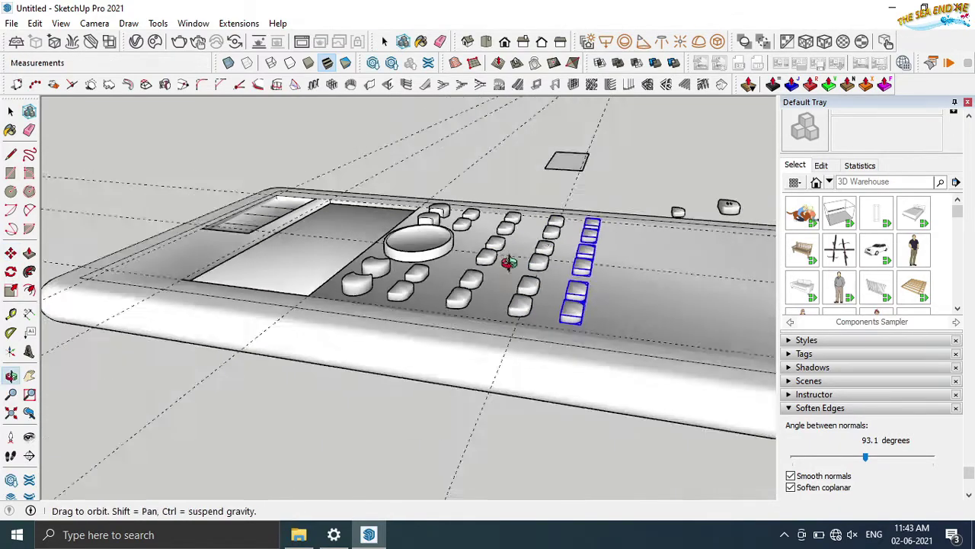
scroll(323, 368, up, 2)
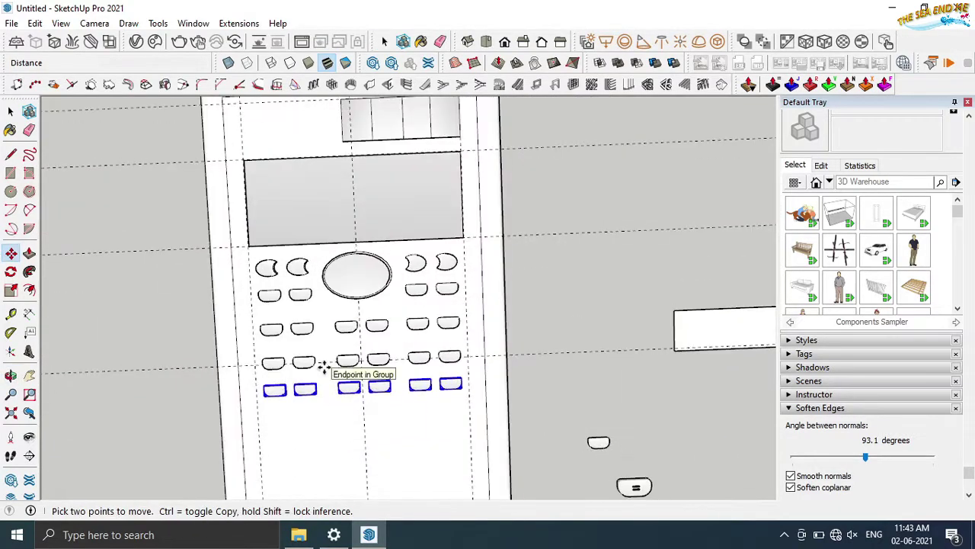
click(11, 111)
scroll(148, 267, down, 3)
click(432, 342)
middle_drag(432, 342, 383, 373)
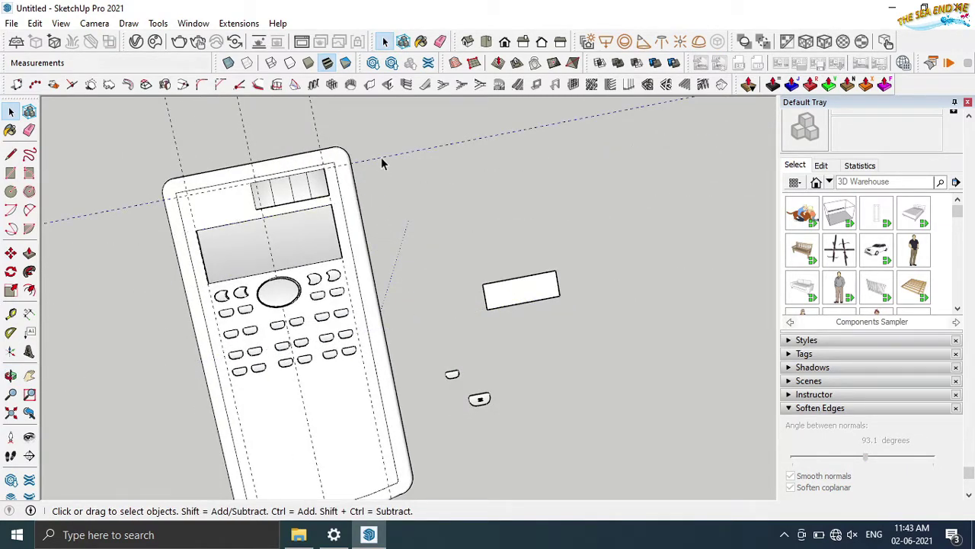
Fit the calculator in view and select the rounded equals-key shape
middle_drag(381, 157, 360, 463)
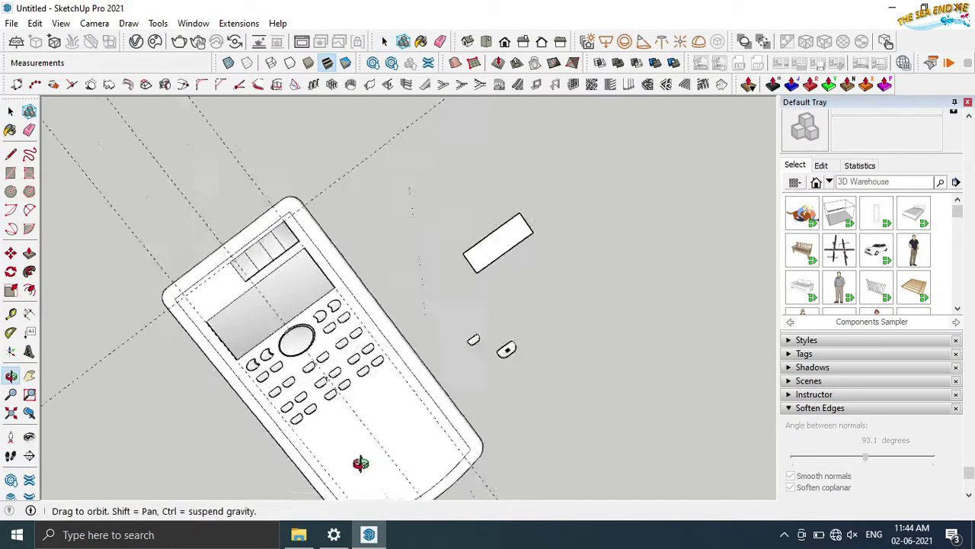
click(10, 412)
mouse_move(632, 424)
middle_down()
mouse_move(764, 273)
mouse_move(659, 175)
mouse_move(574, 387)
middle_up()
key(space)
scroll(574, 387, up, 2)
click(574, 388)
scroll(557, 400, up, 3)
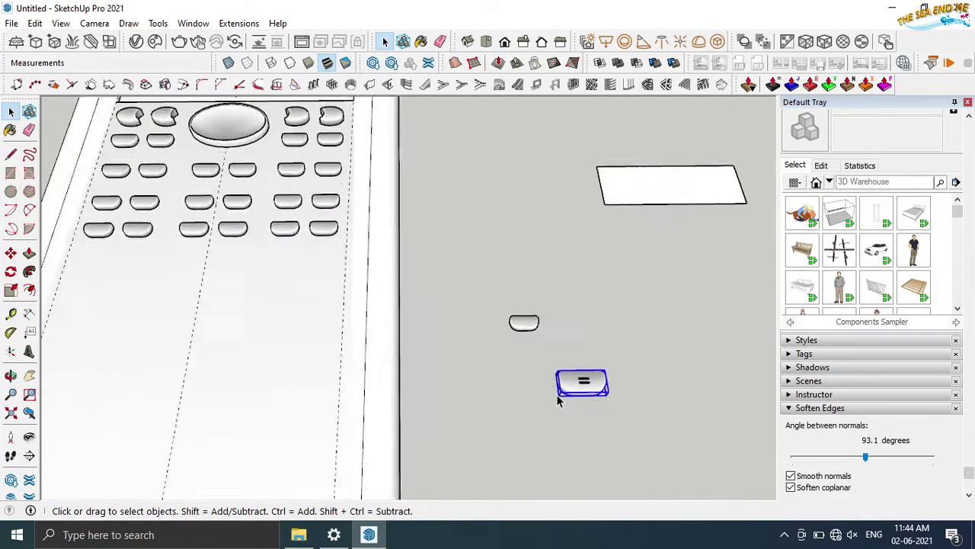
scroll(557, 400, up, 2)
Copy the key below the lowest small-key row, then array it into five keys with *4
click(11, 252)
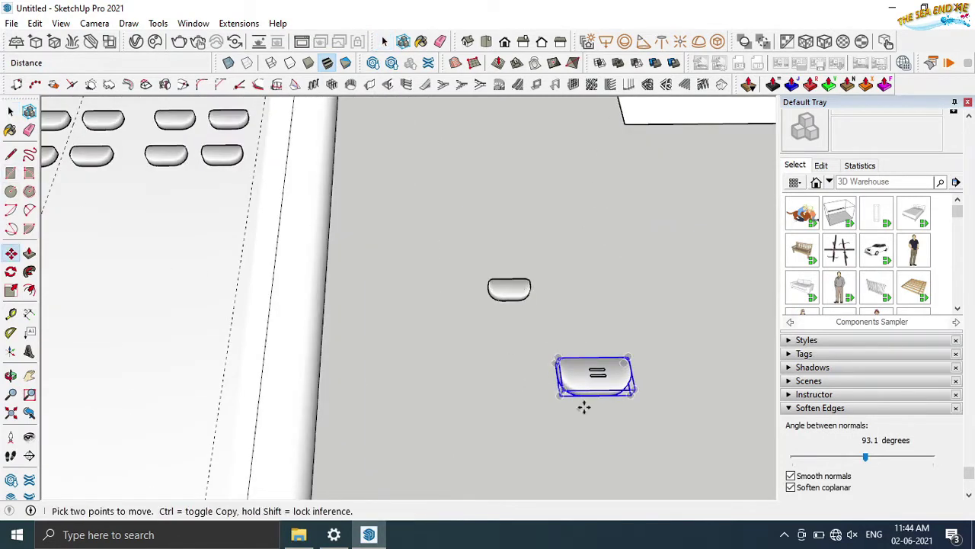
scroll(559, 397, down, 3)
scroll(505, 289, down, 1)
ctrl+click(505, 290)
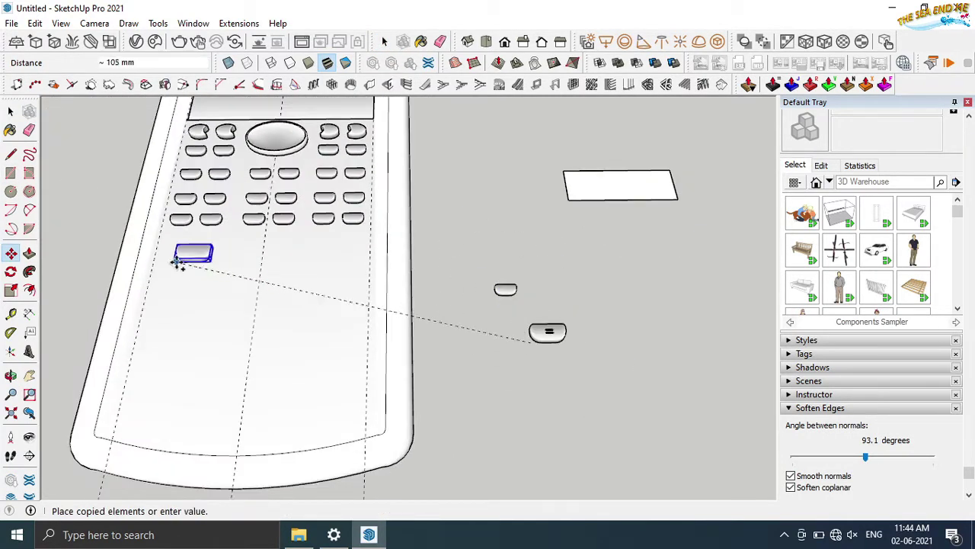
scroll(160, 262, up, 2)
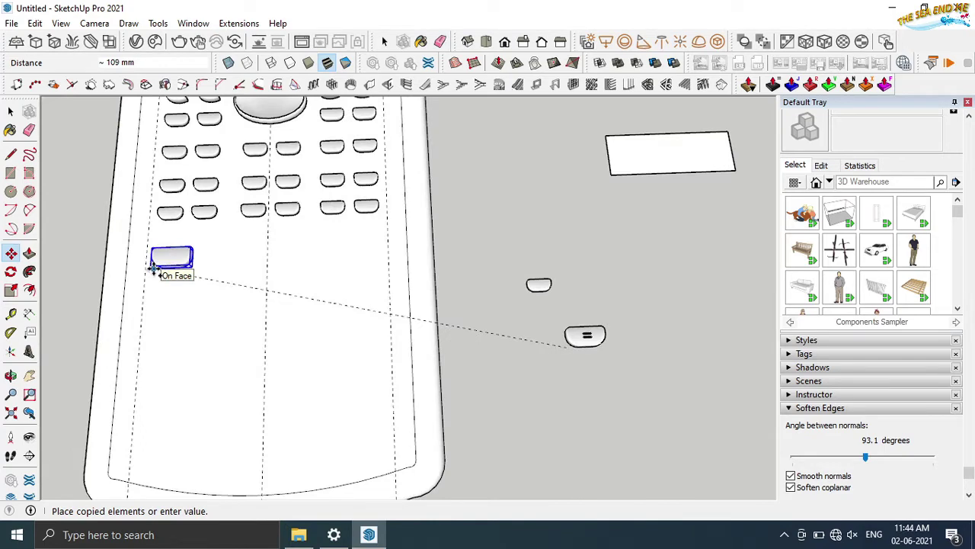
middle_drag(162, 259, 161, 301)
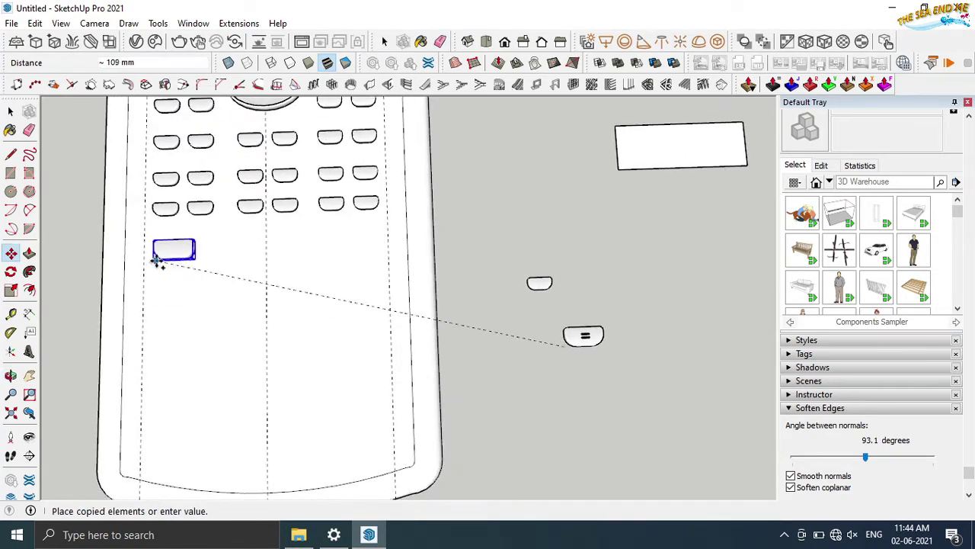
mouse_move(156, 261)
middle_down()
mouse_move(159, 211)
mouse_move(163, 284)
middle_up()
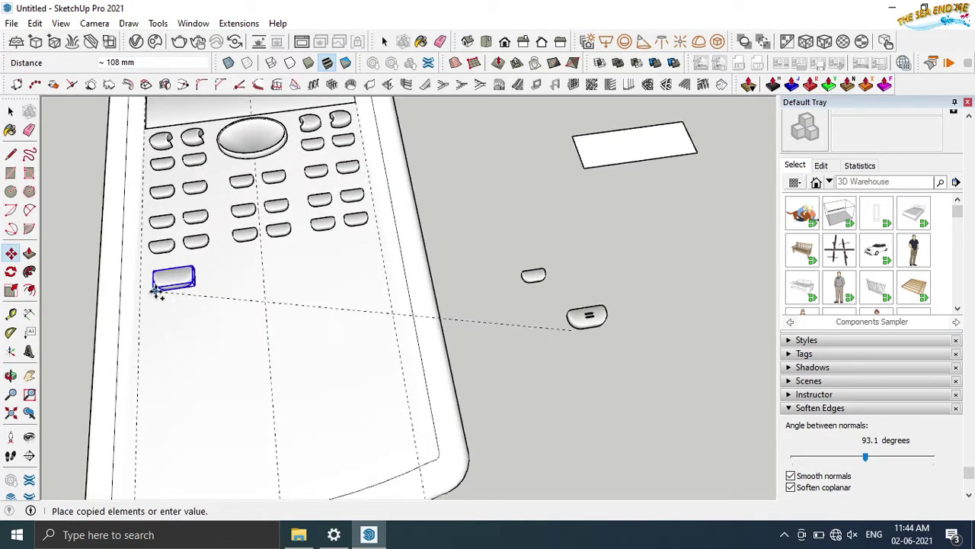
click(154, 293)
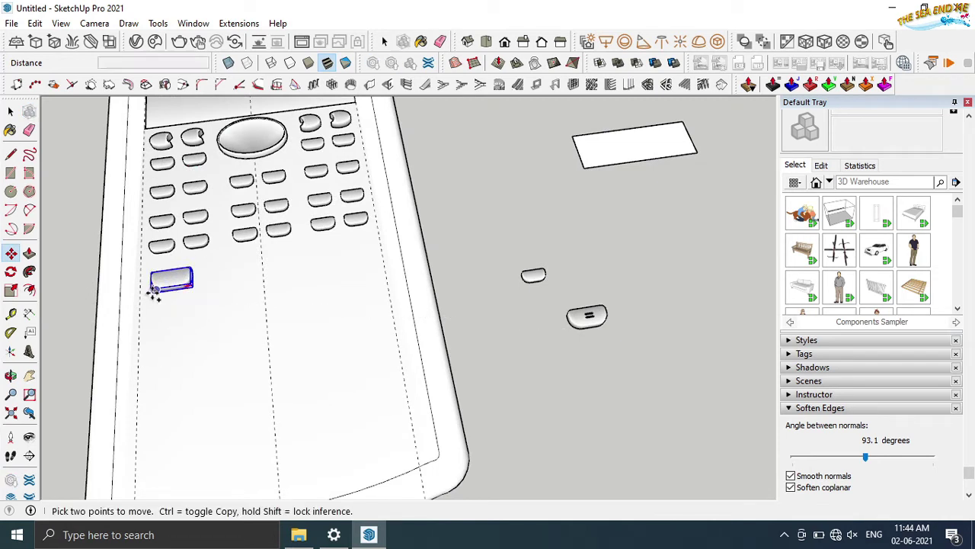
click(156, 289)
text(*4)
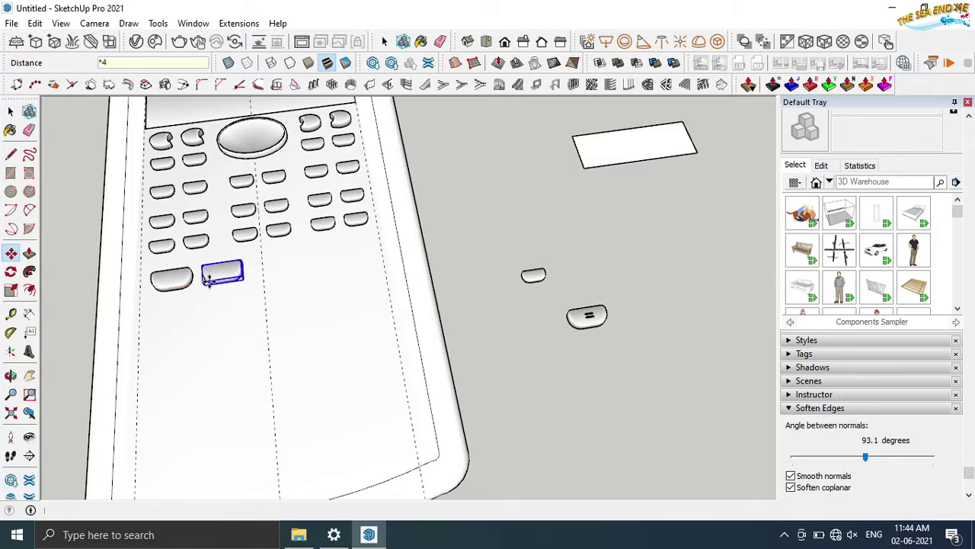
key(Return)
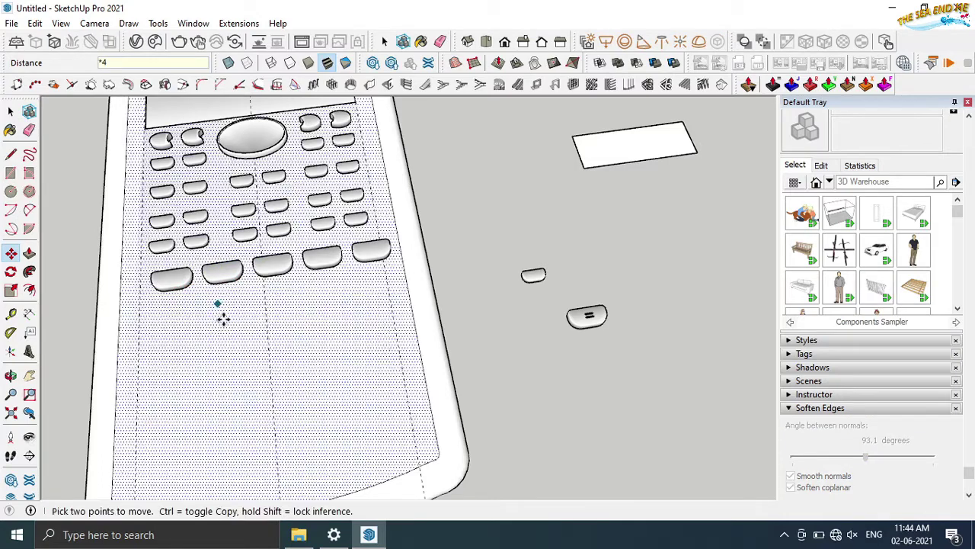
mouse_move(218, 315)
middle_down()
mouse_move(174, 409)
mouse_move(118, 246)
middle_up()
Switch to a top view and nudge the first large key slightly left
scroll(118, 245, up, 2)
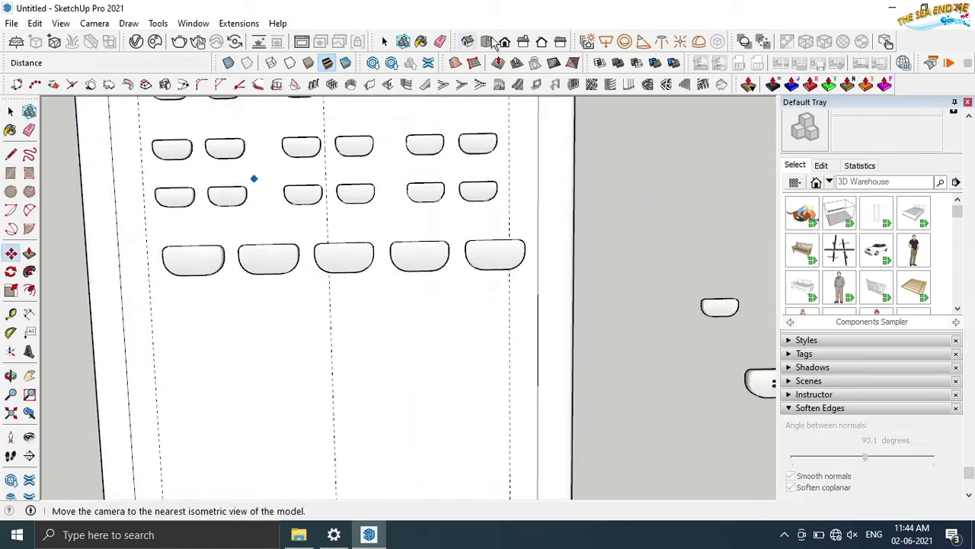
click(486, 41)
scroll(219, 300, up, 2)
key(space)
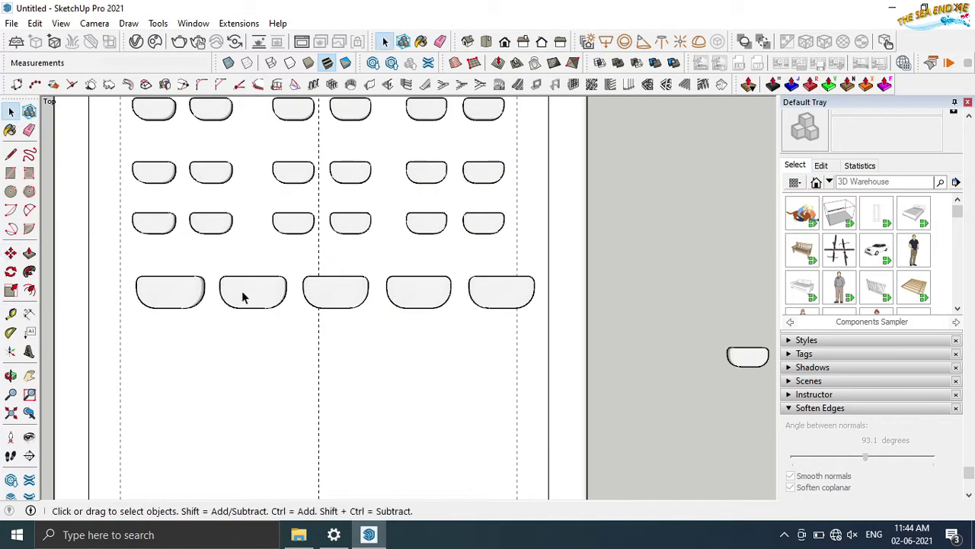
click(245, 294)
scroll(168, 328, down, 1)
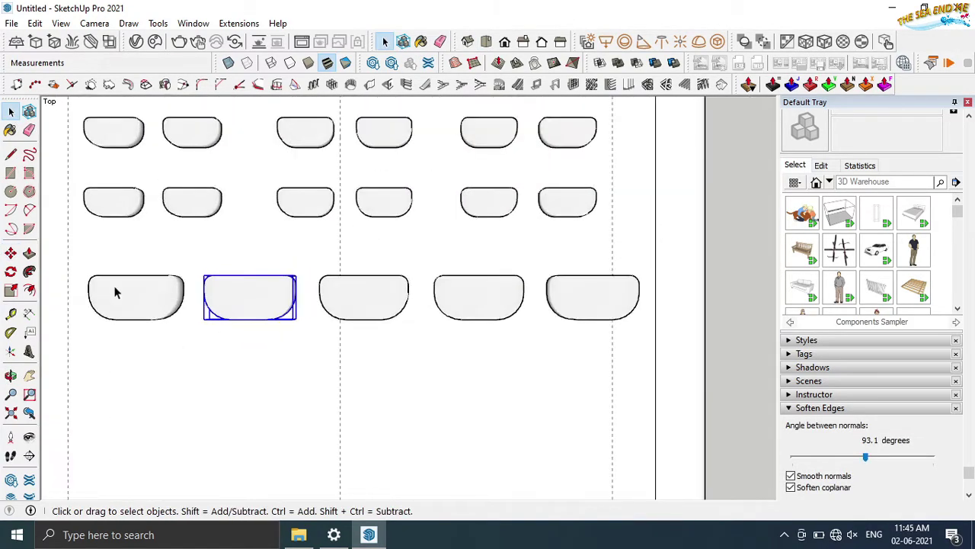
scroll(114, 285, up, 2)
click(125, 328)
click(11, 252)
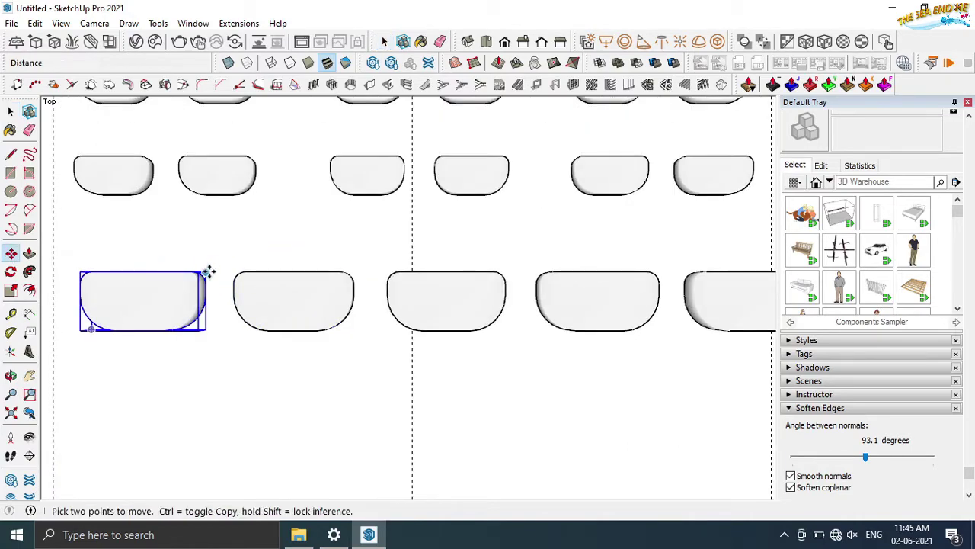
click(207, 272)
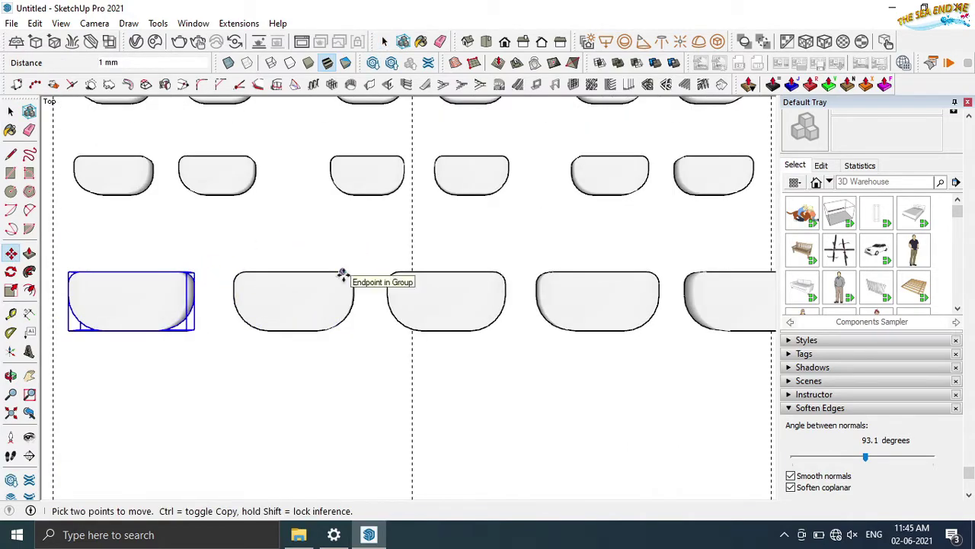
mouse_move(361, 269)
middle_down()
mouse_move(301, 282)
mouse_move(302, 243)
middle_up()
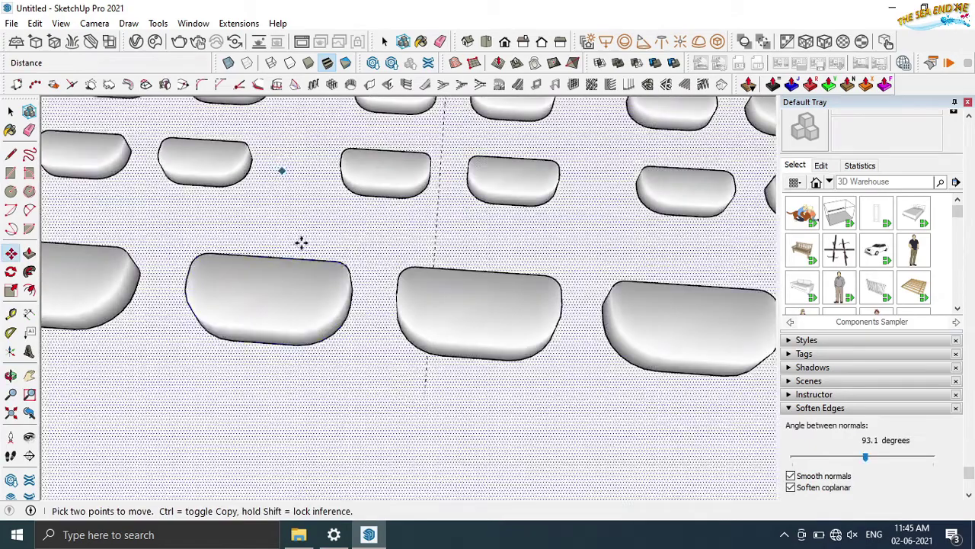
click(334, 346)
click(328, 346)
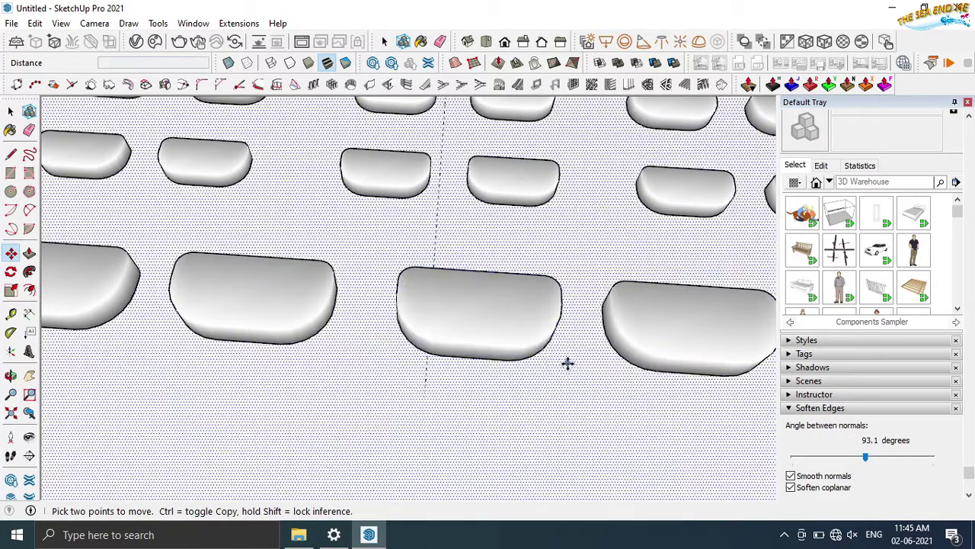
Shift the middle and fourth large keys 2 mm to the left each
click(505, 360)
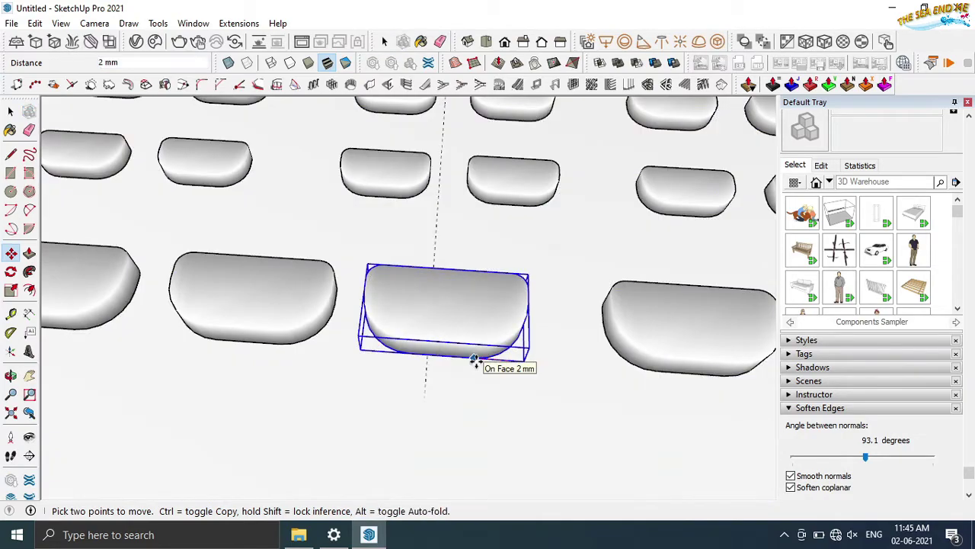
click(479, 357)
scroll(337, 368, down, 5)
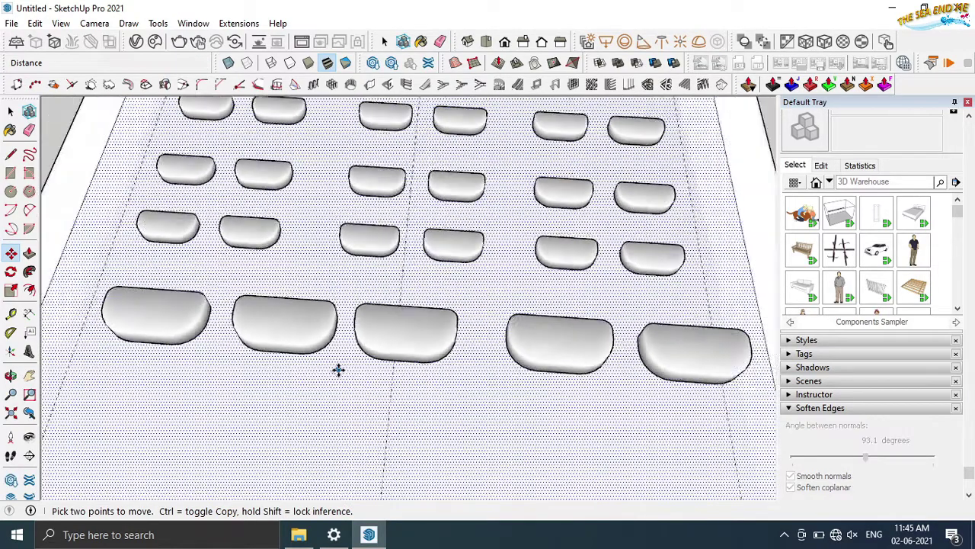
scroll(547, 372, up, 1)
scroll(547, 372, up, 2)
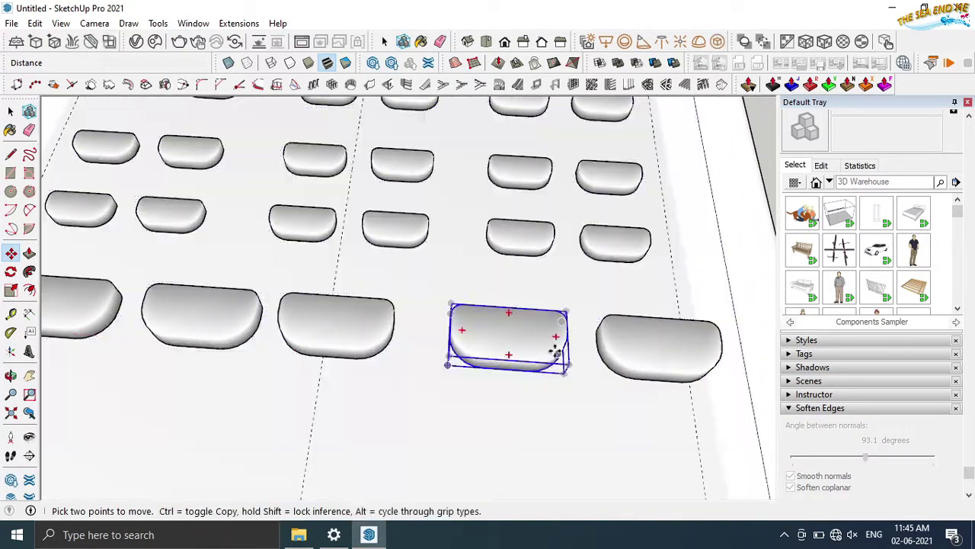
click(564, 371)
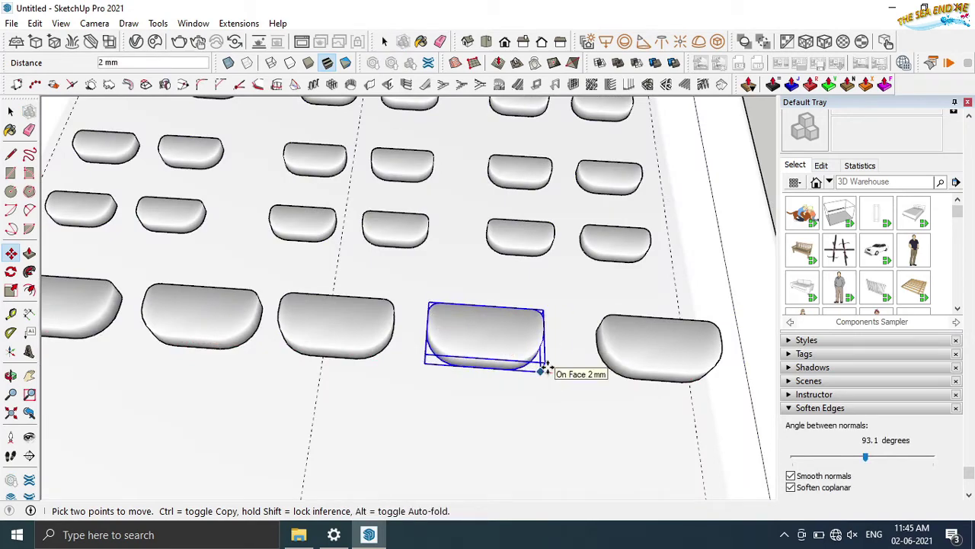
click(542, 370)
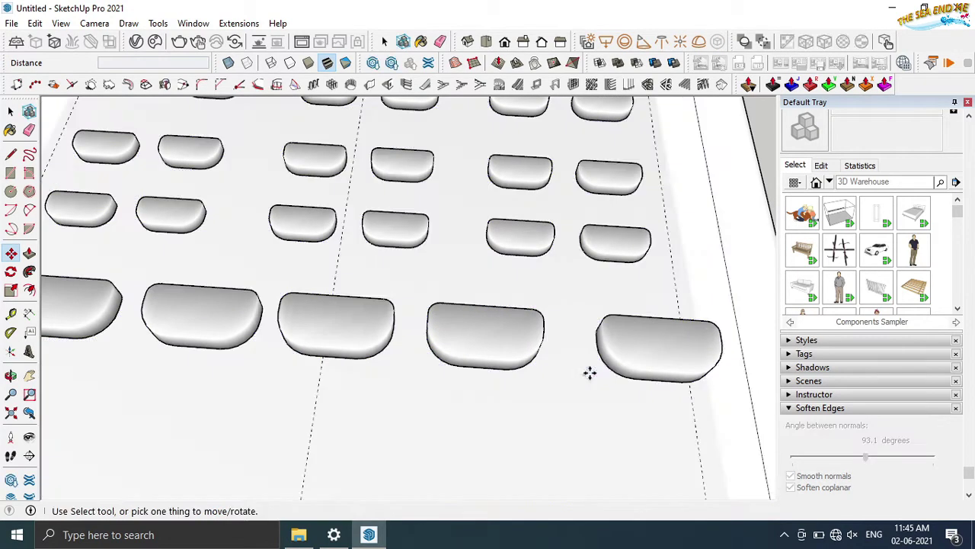
Move the last large key to even out the row's spacing
click(628, 364)
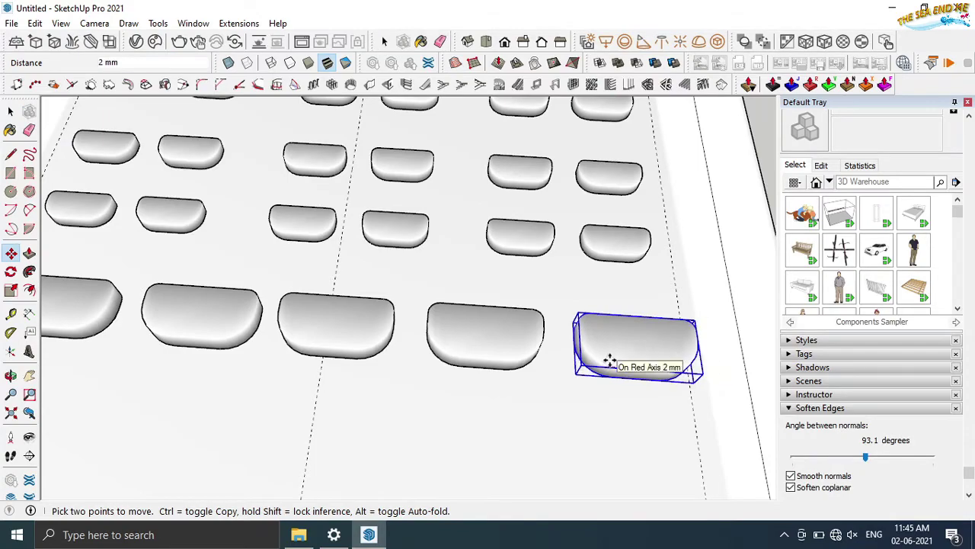
mouse_move(619, 363)
middle_down()
mouse_move(496, 199)
mouse_move(592, 363)
middle_up()
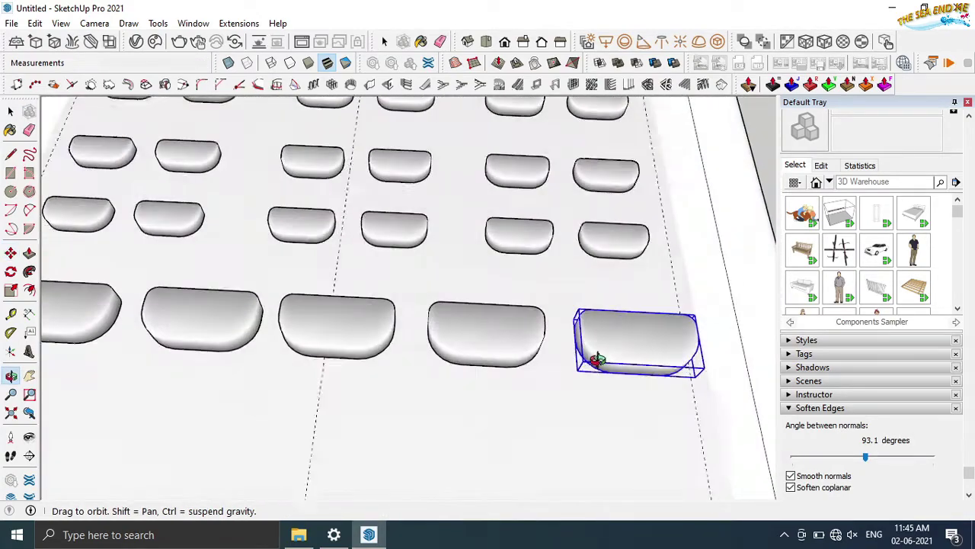
scroll(592, 359, down, 2)
scroll(592, 358, up, 2)
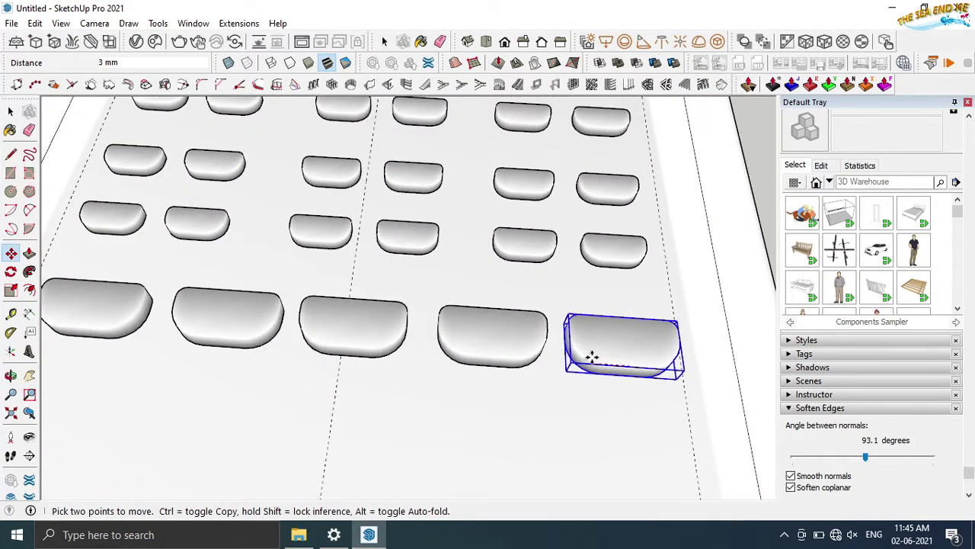
mouse_move(394, 385)
middle_down()
mouse_move(386, 432)
mouse_move(383, 391)
middle_up()
scroll(310, 366, up, 2)
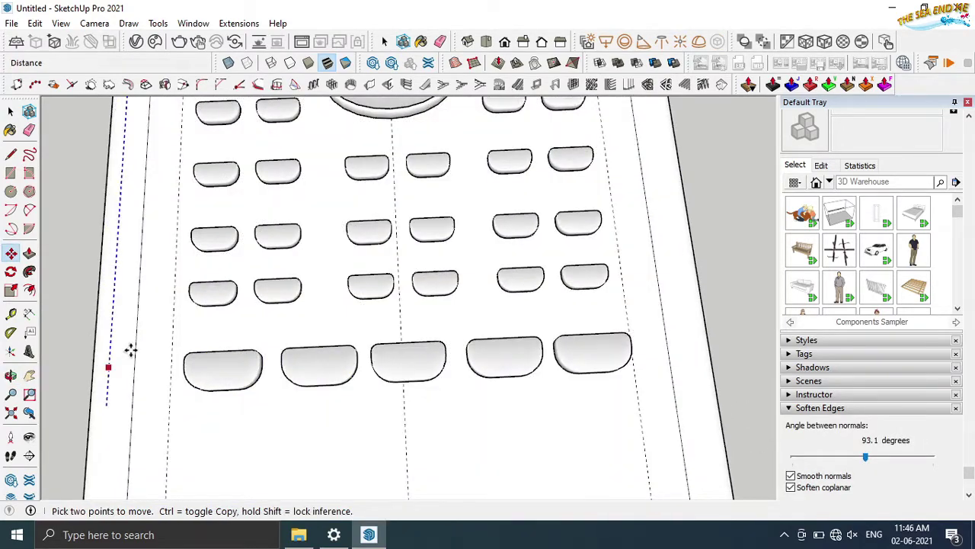
scroll(116, 344, down, 1)
Select one of the large bottom-row keys and orbit low to inspect it
key(space)
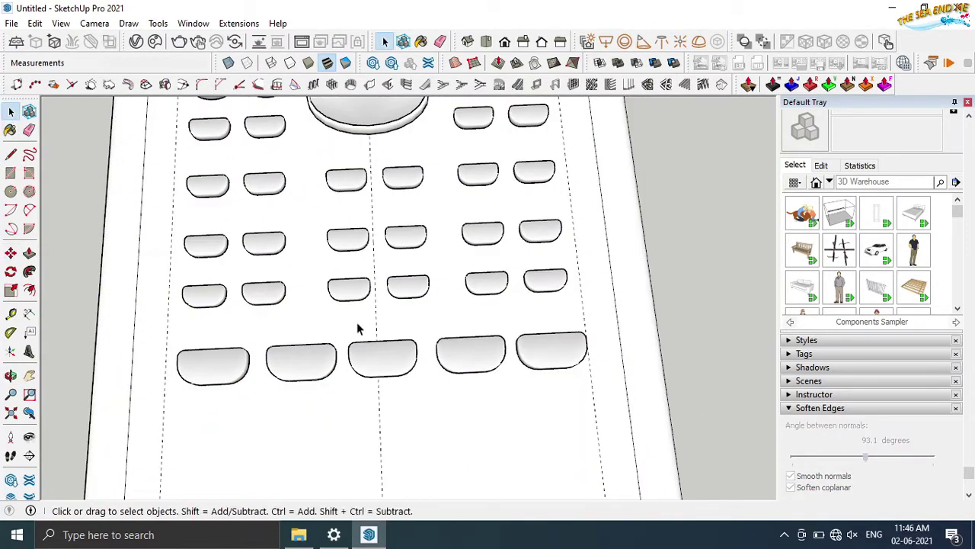
click(382, 373)
middle_drag(383, 387, 381, 342)
scroll(373, 328, up, 2)
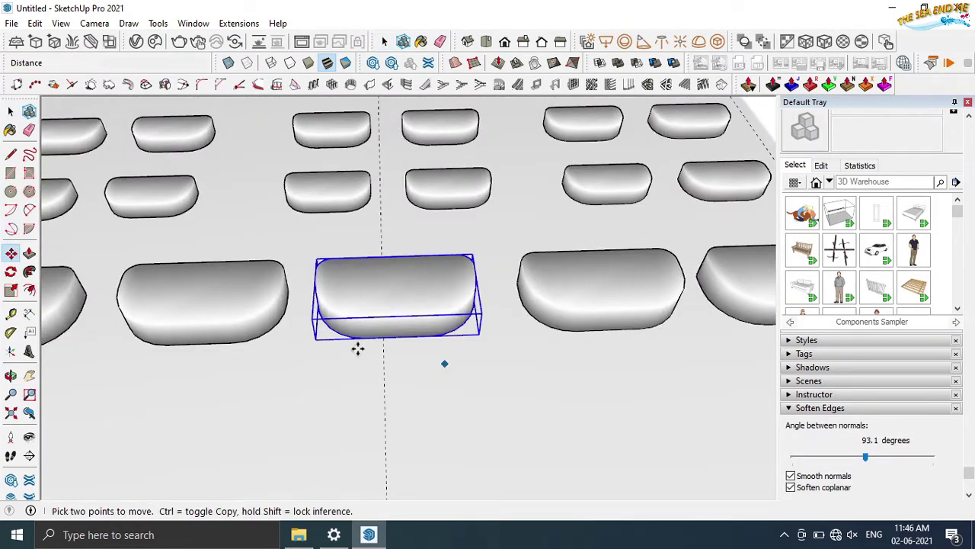
mouse_move(368, 349)
middle_down()
mouse_move(366, 361)
mouse_move(307, 367)
middle_up()
key(space)
scroll(218, 337, down, 2)
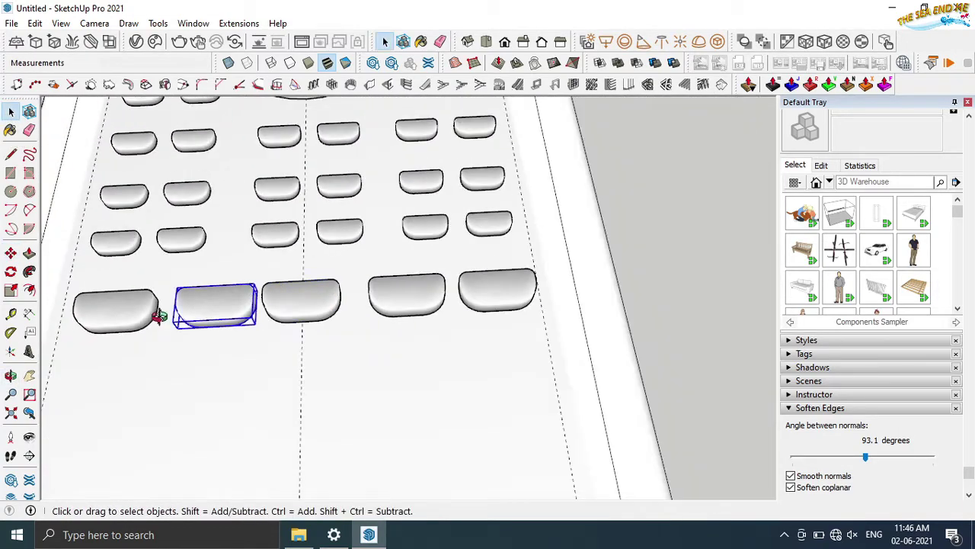
scroll(160, 316, down, 2)
Reposition a bottom-row key and nudge it so the five keys are evenly spaced
key(m)
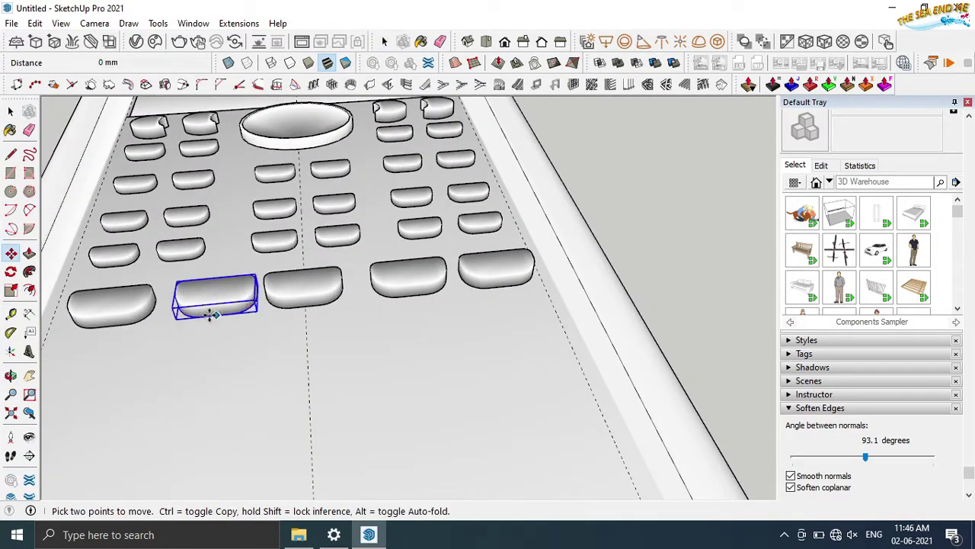
scroll(211, 311, down, 2)
middle_drag(207, 333, 309, 320)
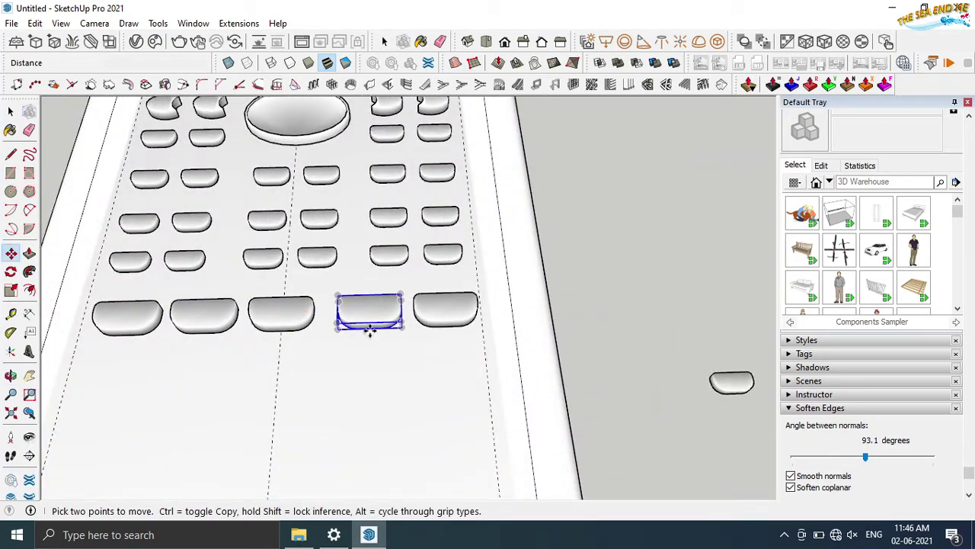
click(369, 330)
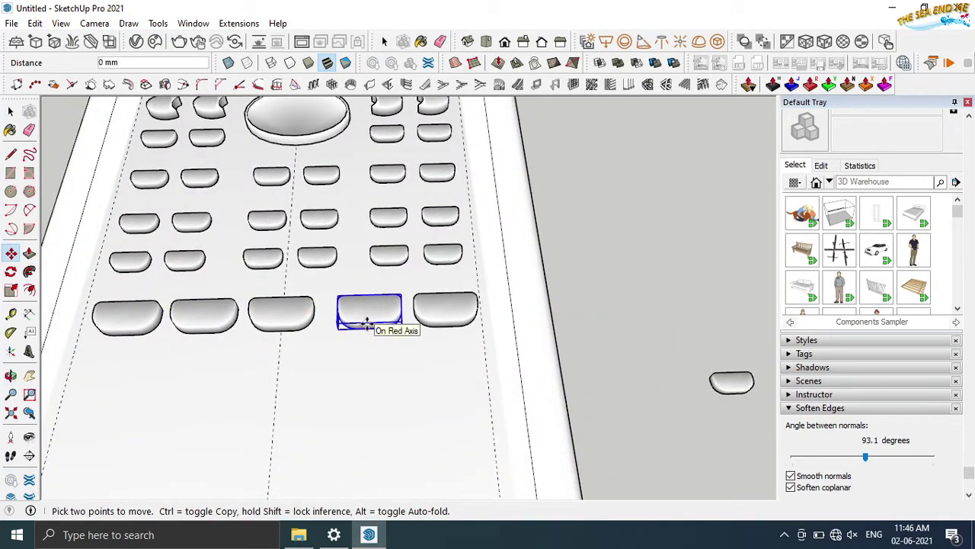
scroll(367, 323, up, 1)
click(365, 324)
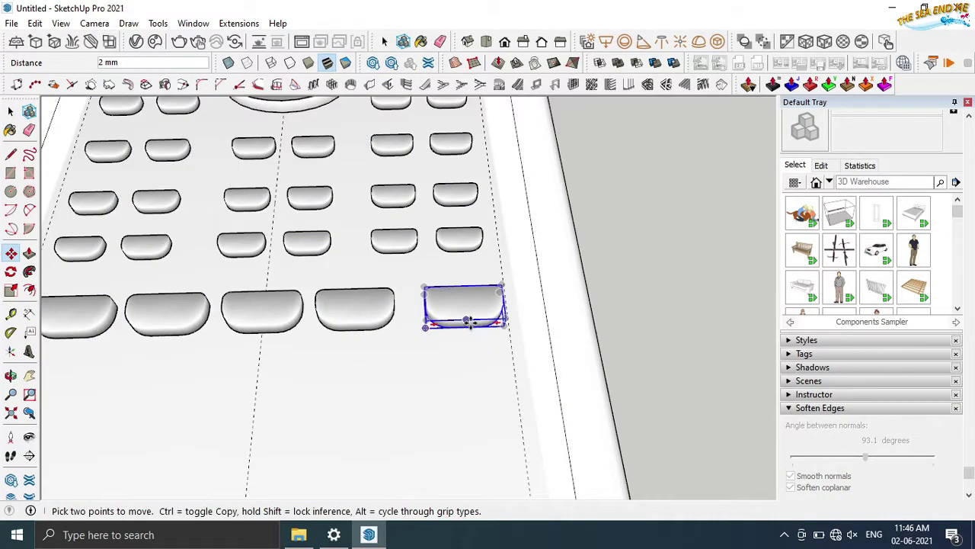
click(466, 326)
scroll(454, 330, down, 2)
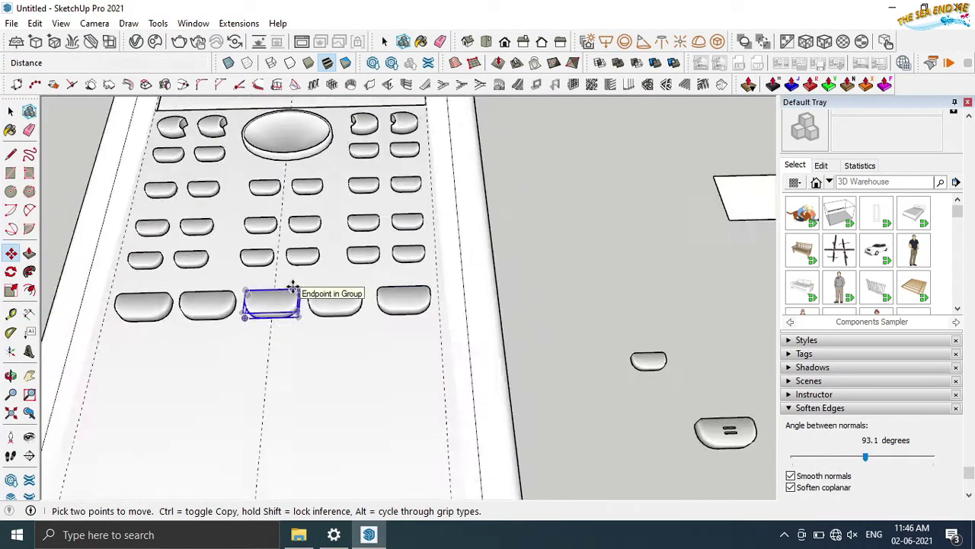
middle_drag(297, 308, 286, 405)
Select the column of five wide keys
click(10, 112)
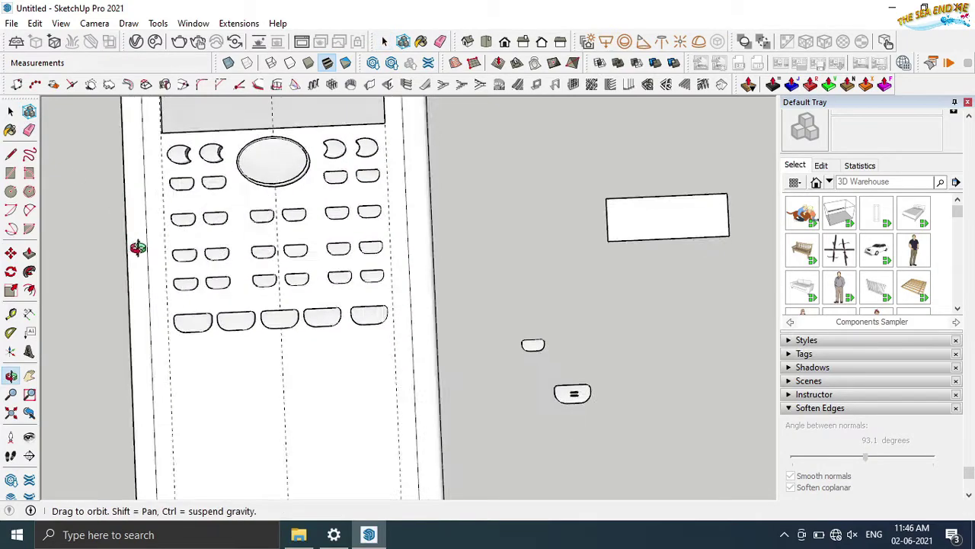
mouse_move(135, 246)
middle_down()
mouse_move(647, 113)
mouse_move(481, 488)
middle_up()
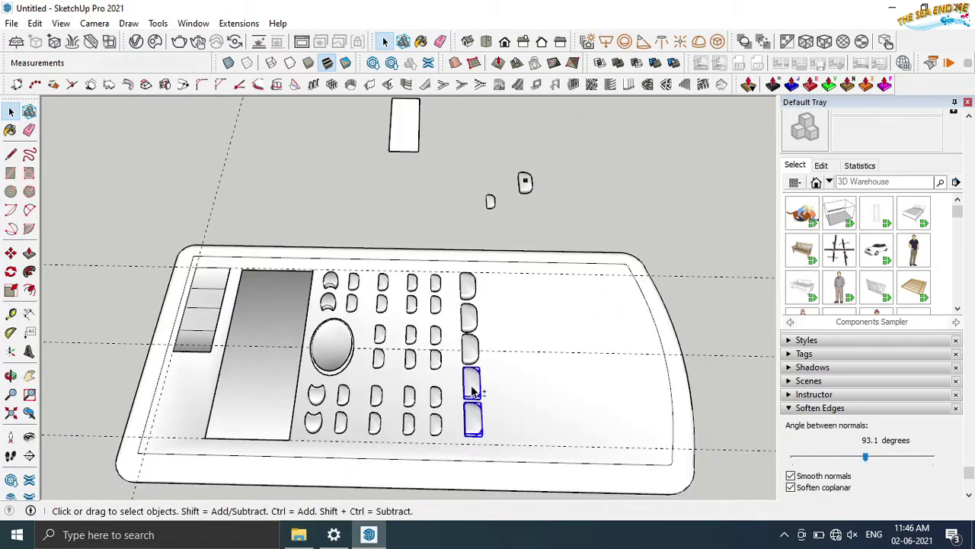
middle_drag(473, 348, 484, 452)
scroll(477, 487, up, 2)
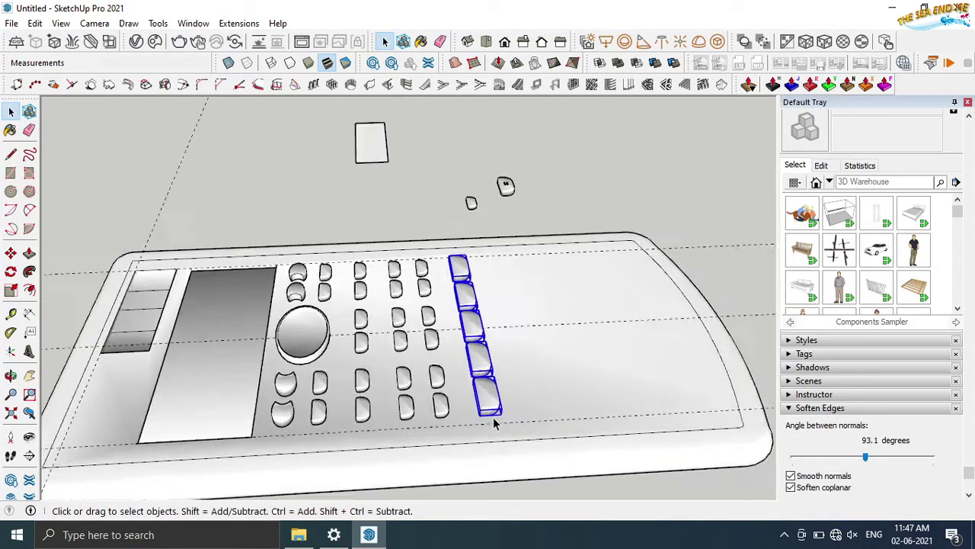
scroll(483, 419, up, 3)
Copy the key column 12 mm apart with a *3 array, making four columns
click(10, 254)
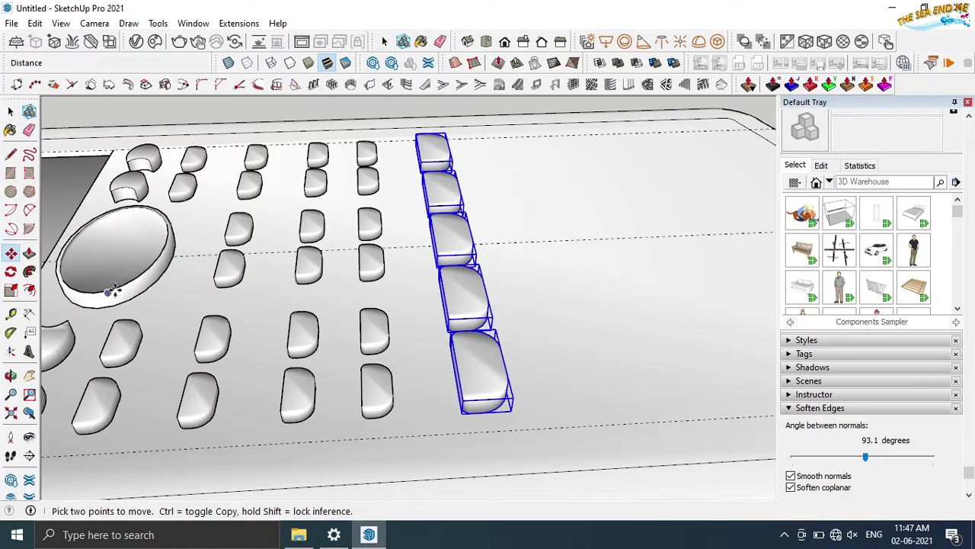
click(512, 413)
key(ctrl)
text(*3)
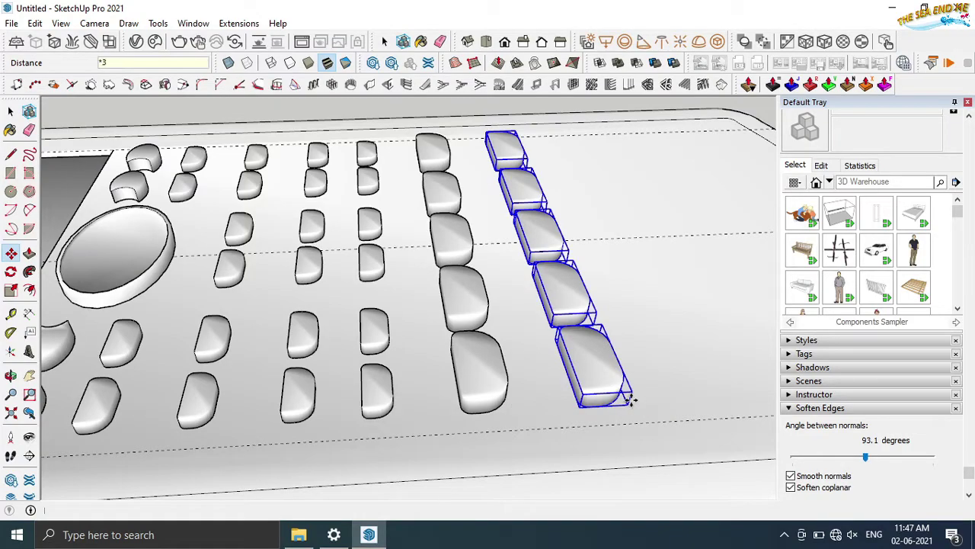
key(Return)
scroll(632, 398, down, 2)
scroll(632, 398, down, 3)
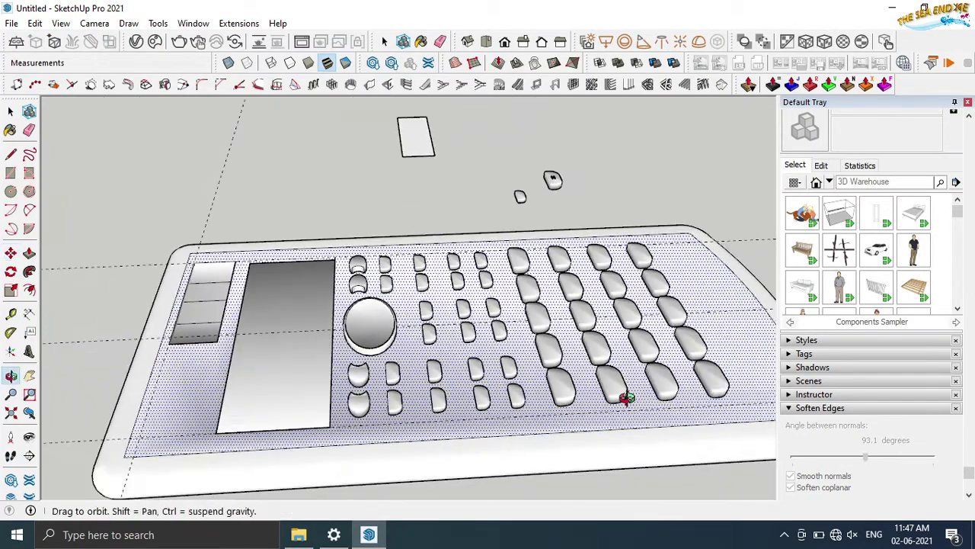
middle_drag(624, 396, 441, 372)
scroll(440, 371, down, 3)
mouse_move(571, 375)
middle_down()
mouse_move(488, 384)
mouse_move(431, 486)
mouse_move(374, 450)
middle_up()
Window-select all the keys on the calculator face
scroll(320, 307, up, 2)
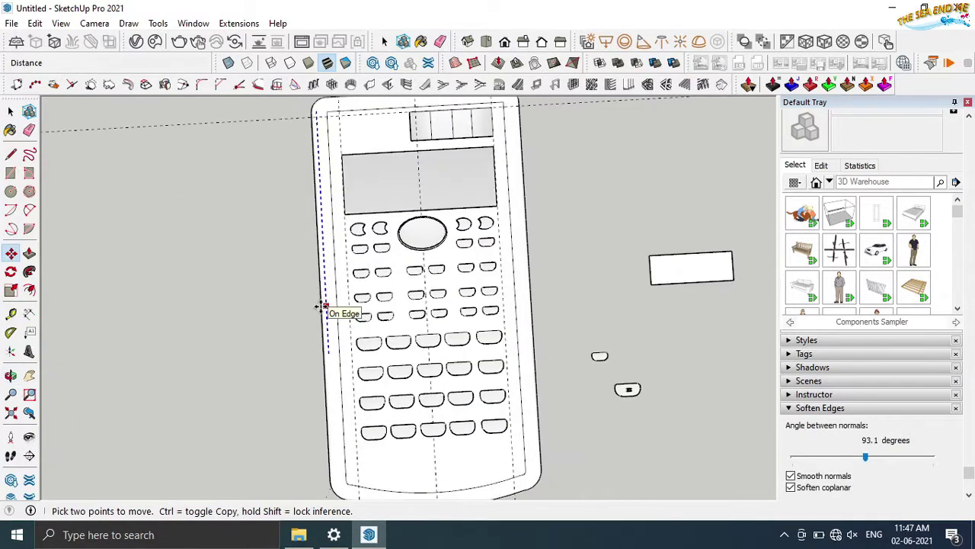
key(space)
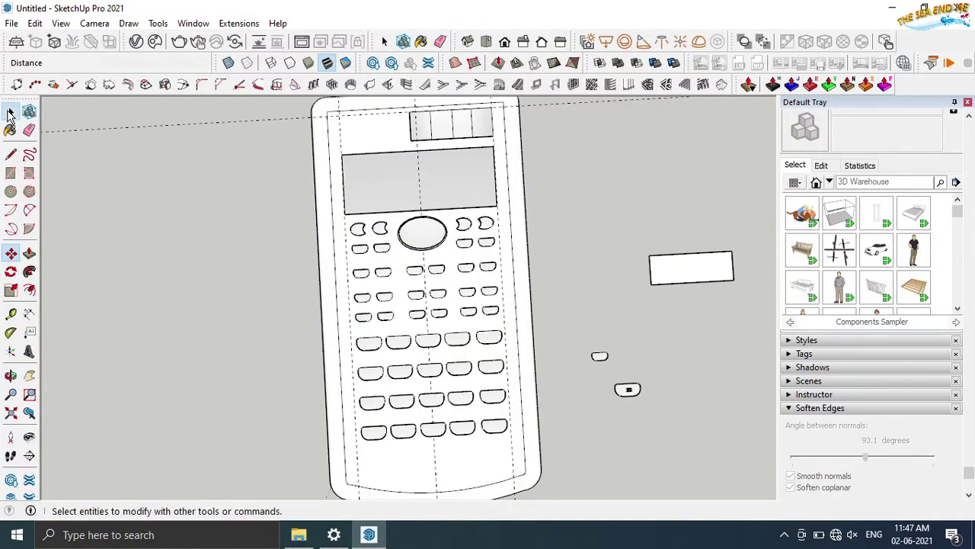
mouse_move(320, 307)
middle_down()
mouse_move(612, 316)
mouse_move(531, 438)
middle_up()
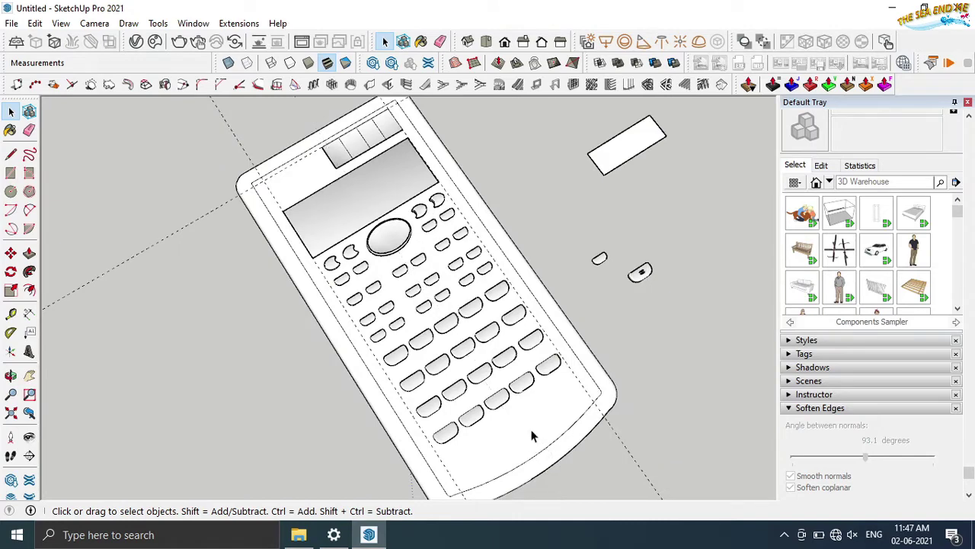
middle_drag(665, 319, 682, 329)
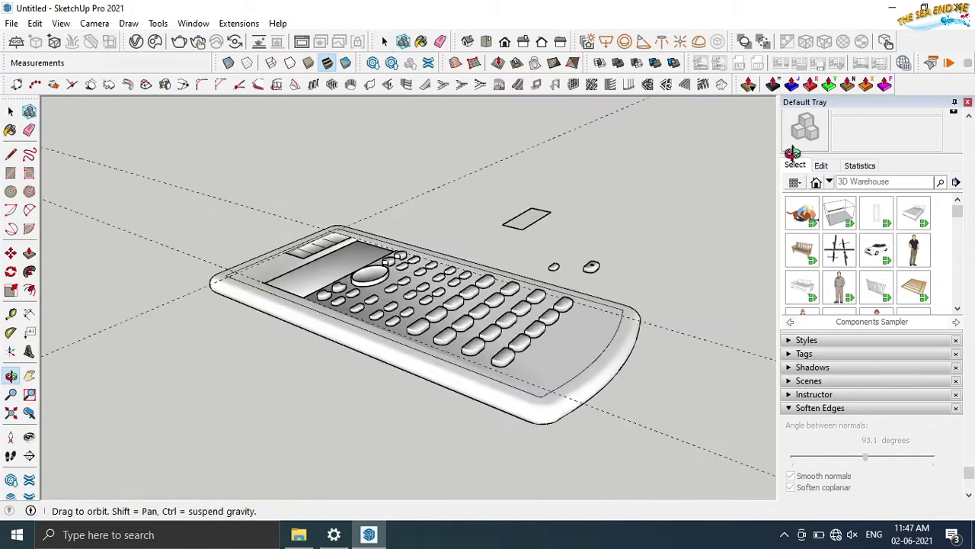
click(640, 424)
mouse_move(418, 388)
middle_down()
mouse_move(442, 451)
mouse_move(374, 342)
mouse_move(396, 429)
mouse_move(340, 294)
middle_up()
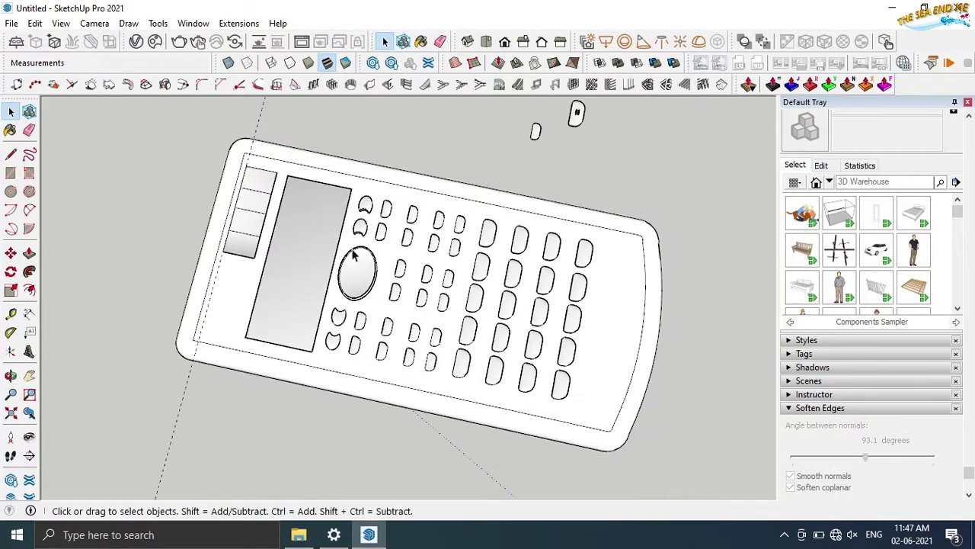
mouse_move(355, 255)
middle_down()
mouse_move(323, 343)
mouse_move(339, 197)
middle_up()
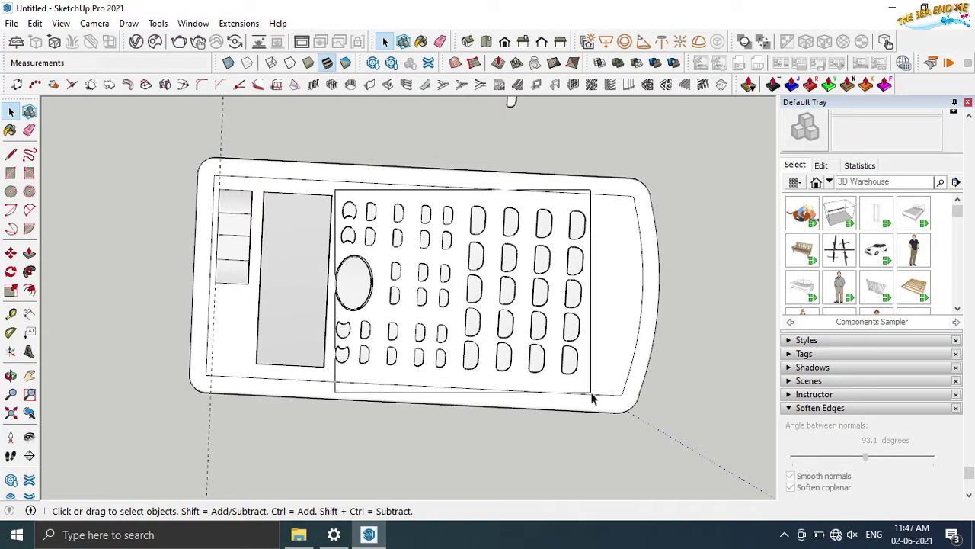
drag(335, 190, 596, 381)
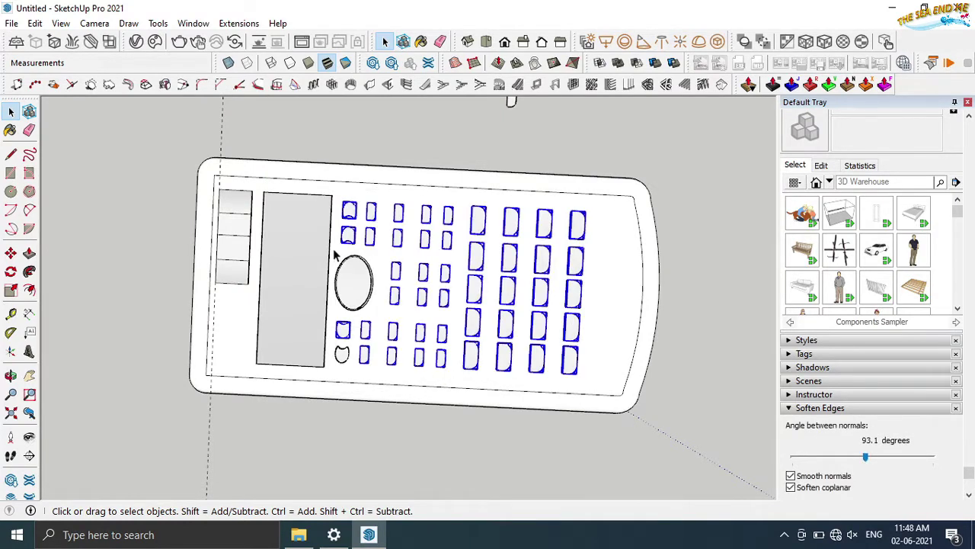
Move all the keys about 7-8 mm toward the bottom of the calculator body
mouse_move(557, 379)
middle_down()
mouse_move(374, 202)
mouse_move(516, 398)
middle_up()
scroll(515, 399, up, 3)
click(11, 253)
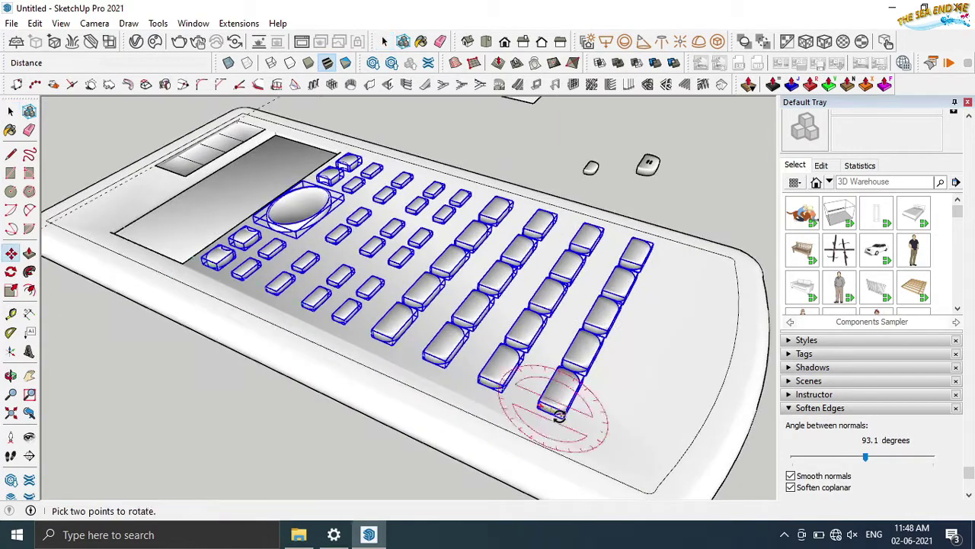
drag(563, 419, 603, 439)
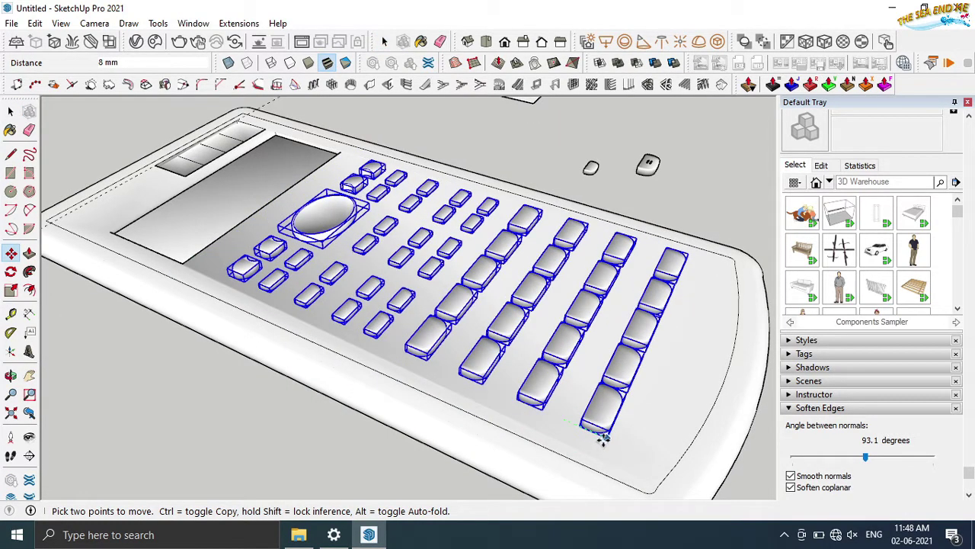
mouse_move(602, 438)
middle_down()
mouse_move(326, 338)
mouse_move(344, 200)
mouse_move(207, 246)
middle_up()
scroll(344, 200, down, 3)
key(o)
scroll(275, 148, up, 2)
scroll(293, 144, down, 3)
scroll(308, 104, up, 2)
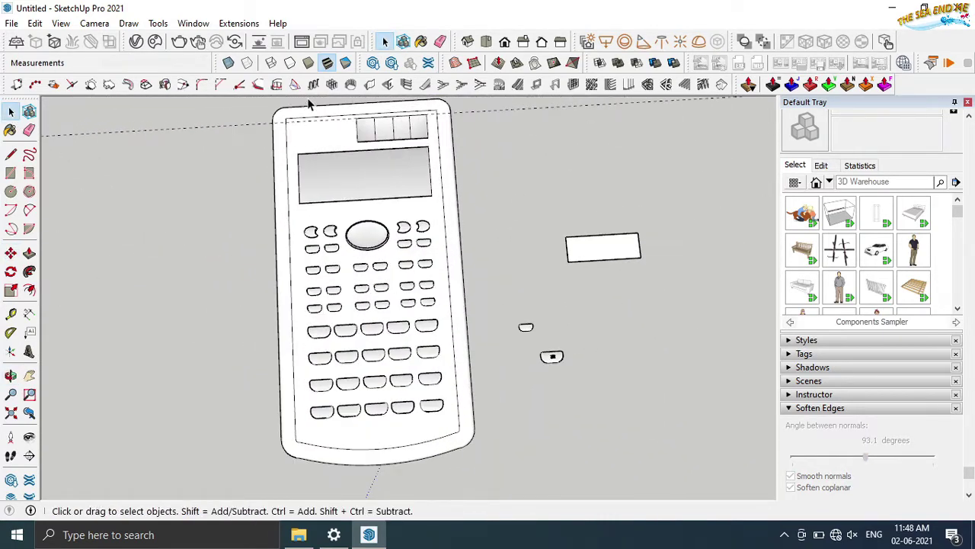
scroll(308, 104, up, 1)
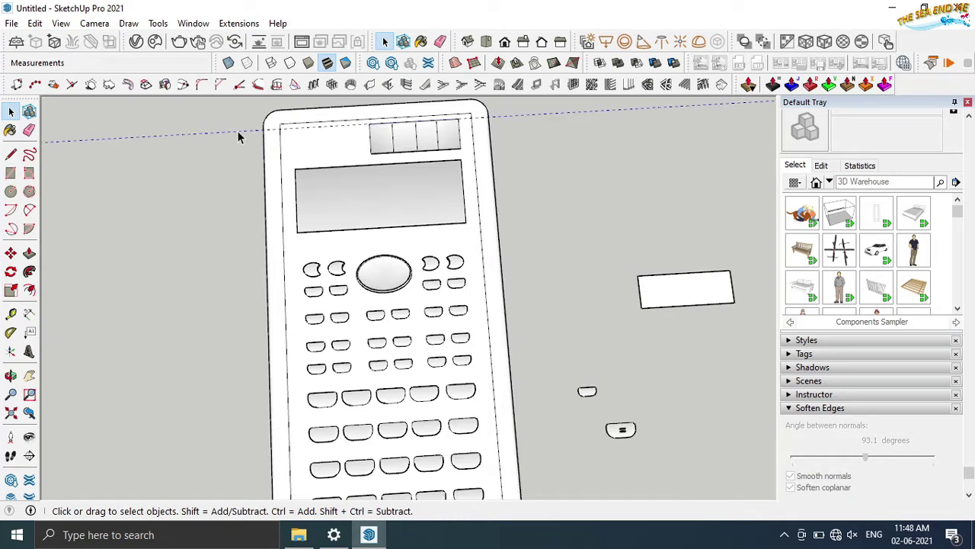
Paint the calculator screen with Translucent Glass Dark Green from Glass and Mirrors
click(327, 200)
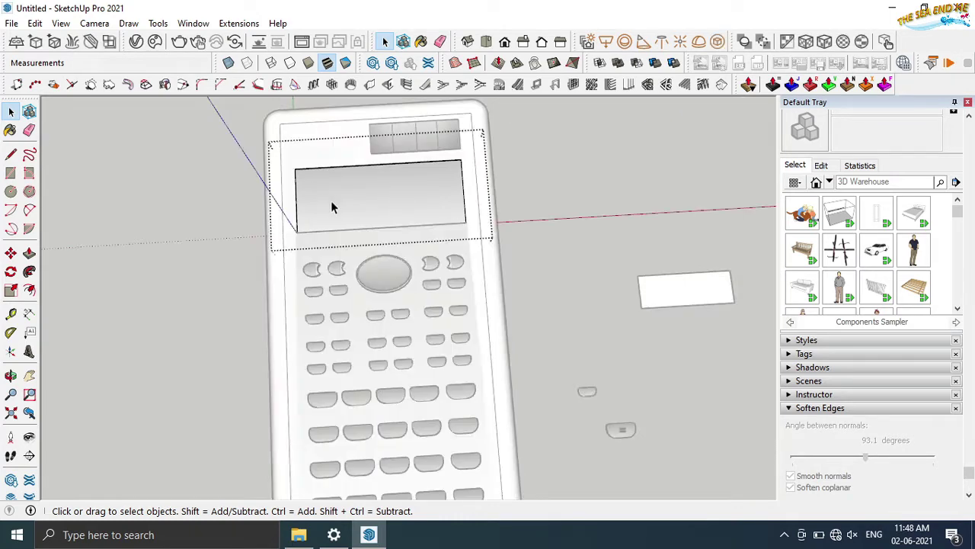
click(543, 168)
double_click(383, 179)
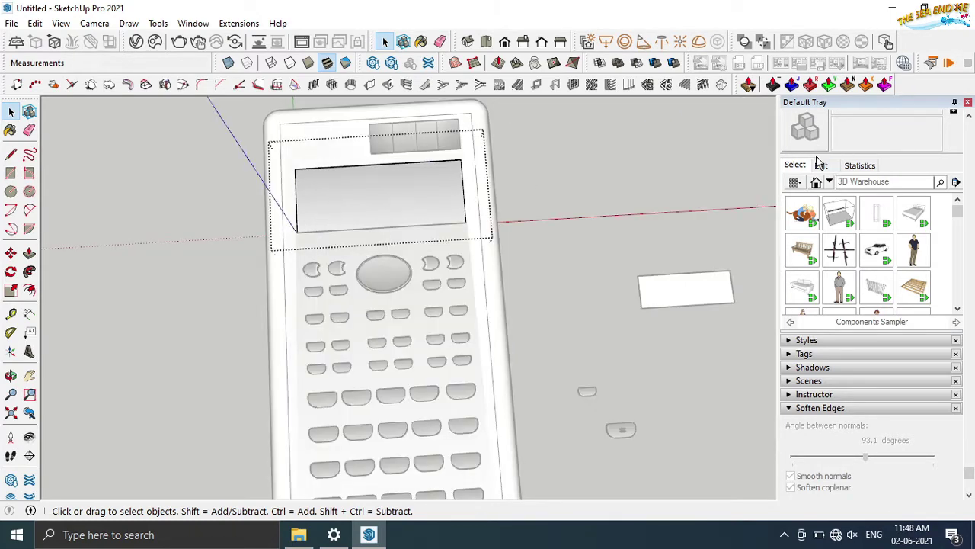
key(b)
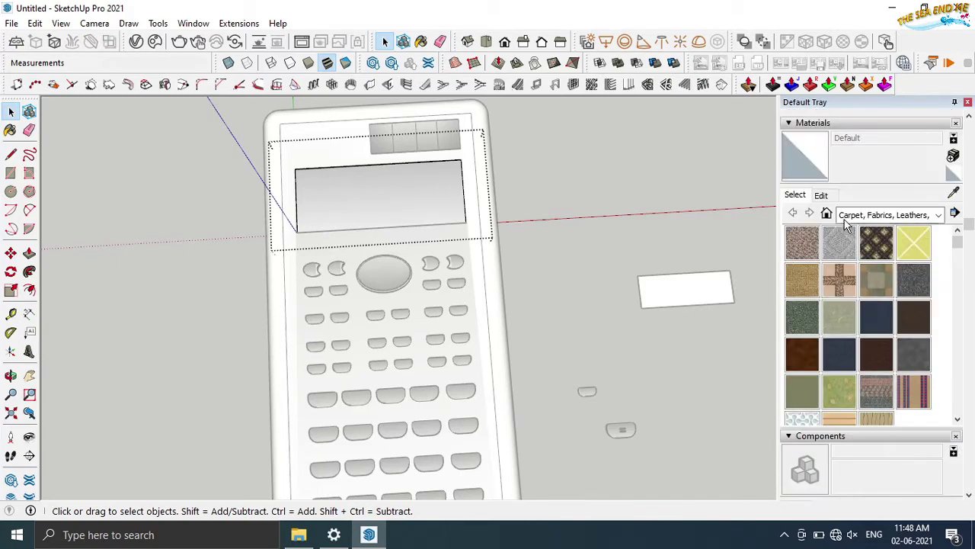
click(878, 215)
click(869, 298)
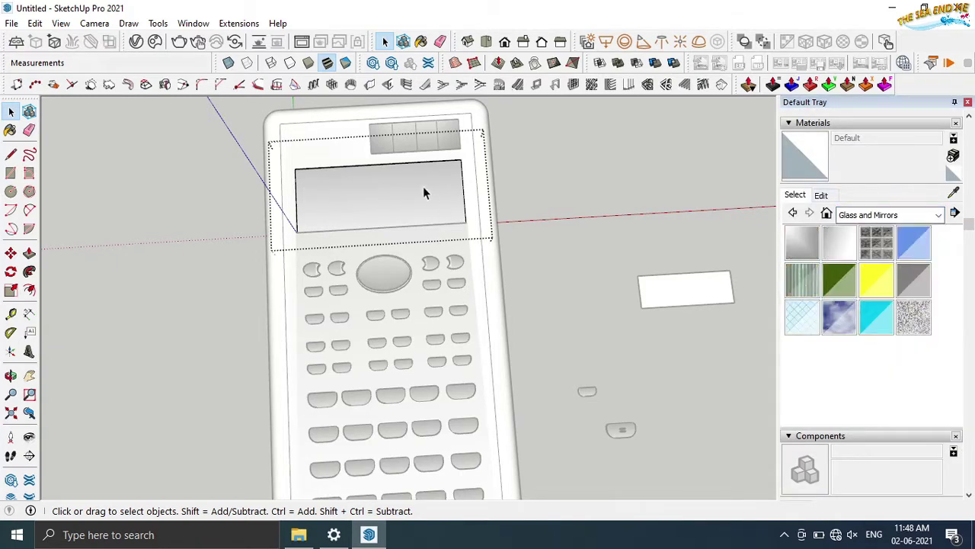
click(423, 191)
click(841, 280)
click(364, 192)
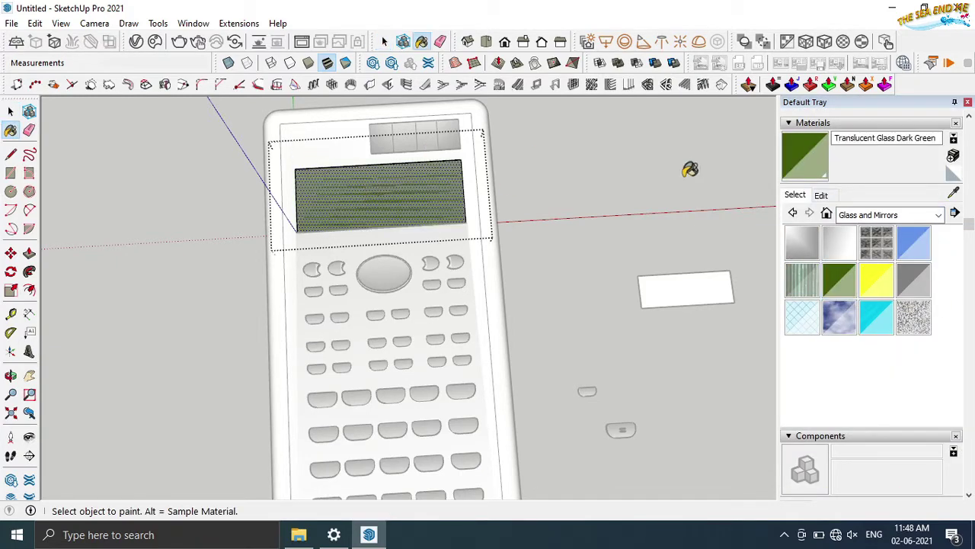
Paint the solar panel strip at the top Translucent Glass Dark Green
key(space)
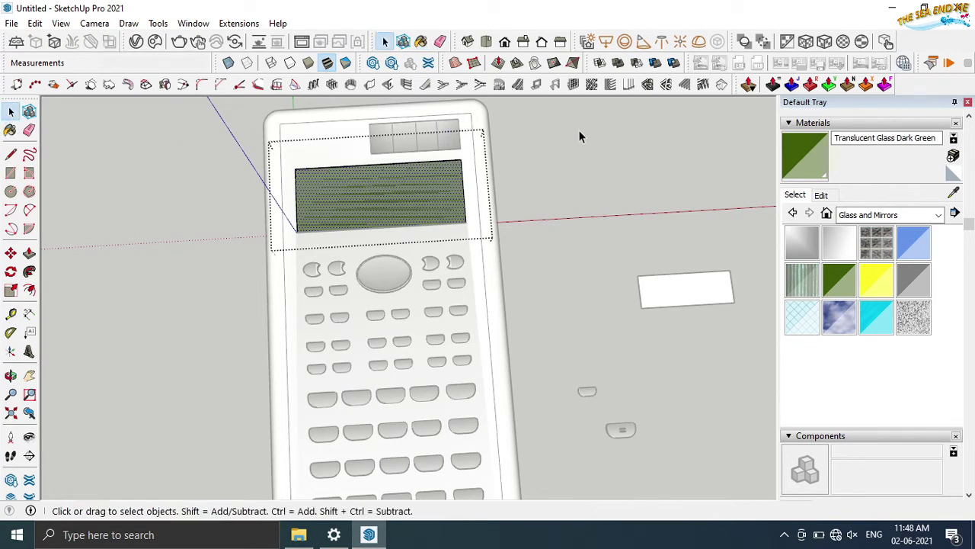
click(579, 129)
click(380, 143)
click(831, 280)
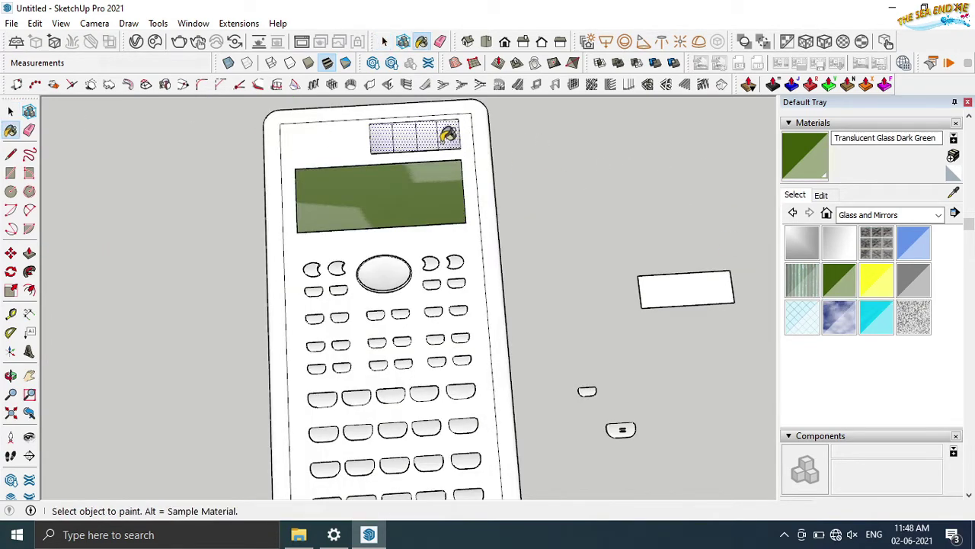
click(418, 130)
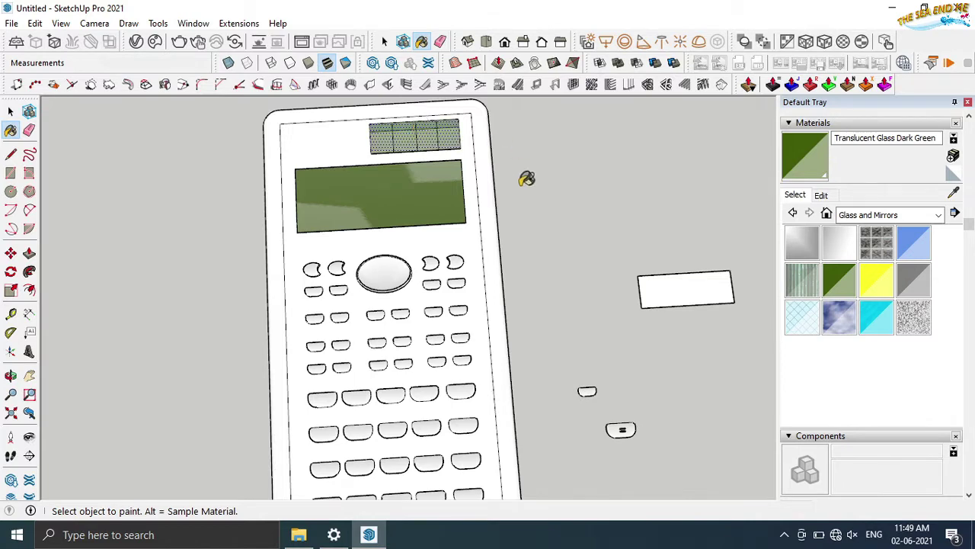
middle_drag(527, 178, 548, 131)
click(382, 38)
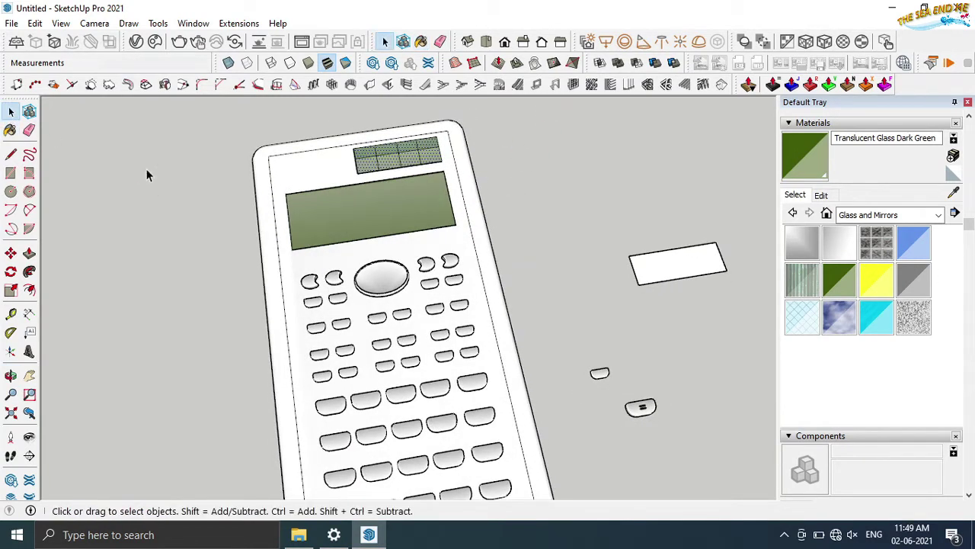
click(146, 174)
middle_drag(146, 174, 160, 225)
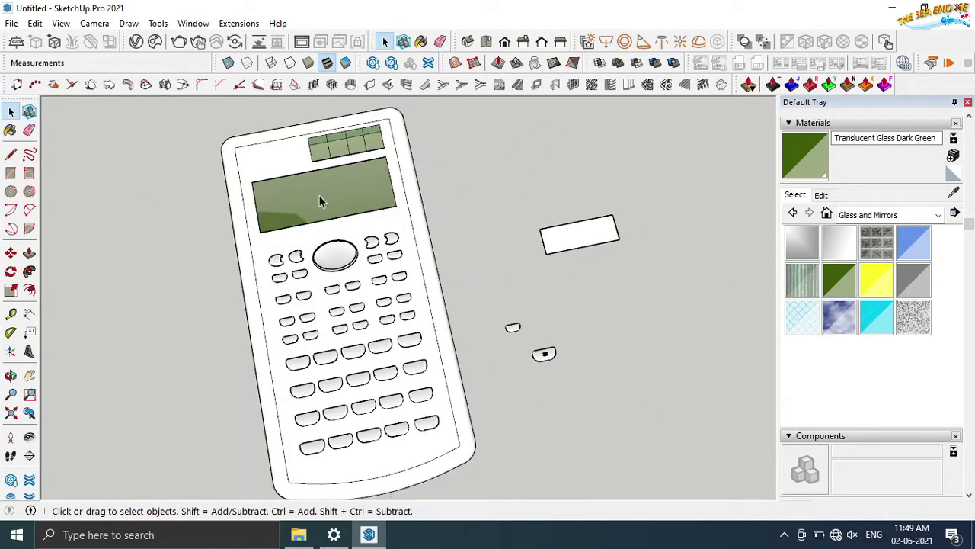
Paint the display face inside its group with the Mirror 01 material
click(320, 200)
click(804, 245)
key(space)
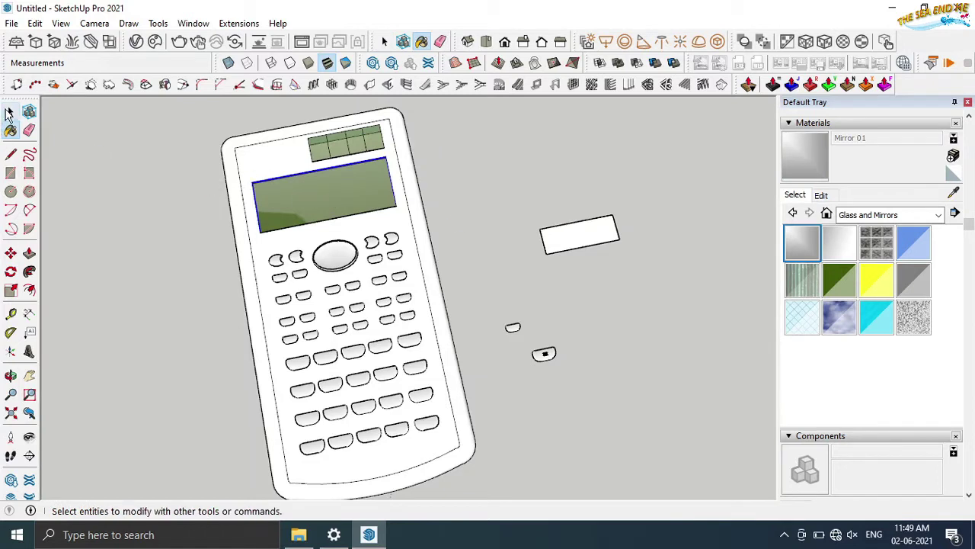
click(518, 176)
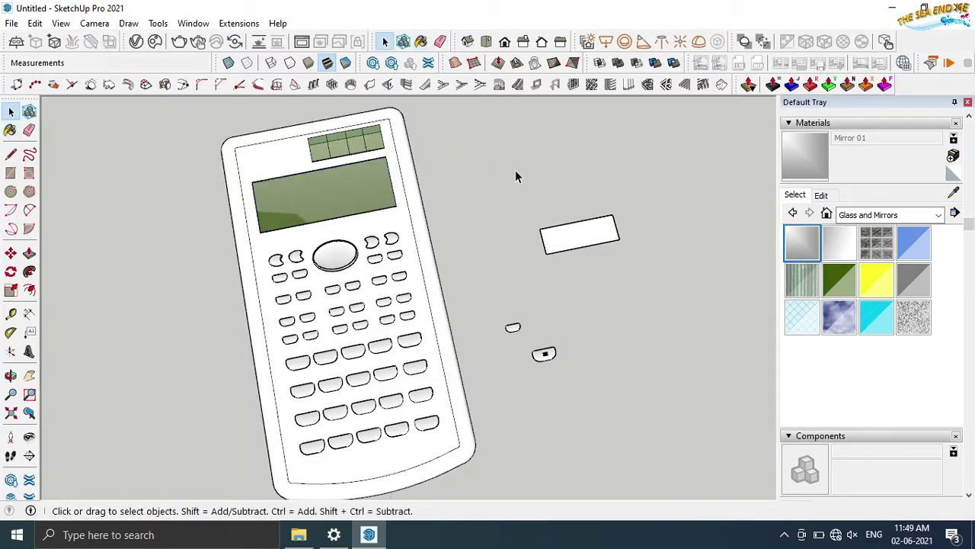
double_click(338, 200)
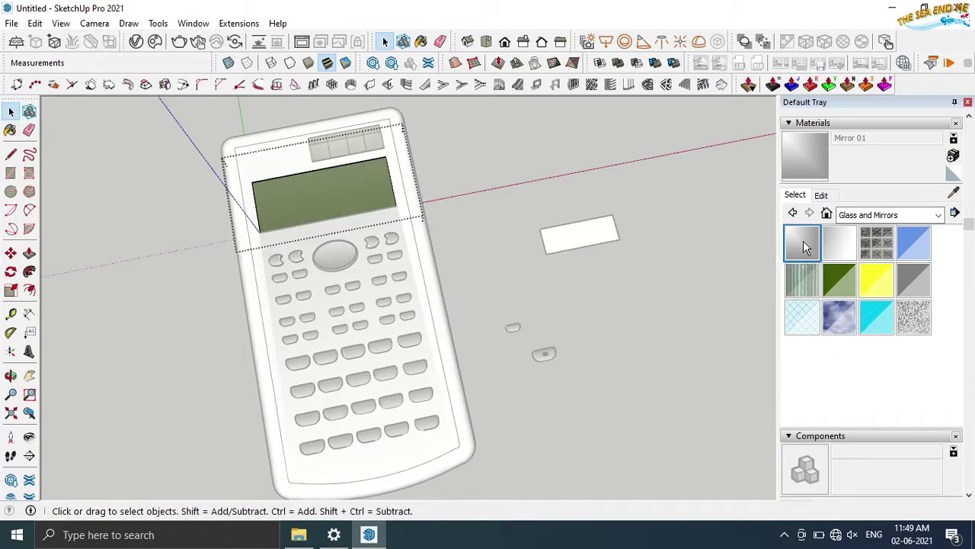
click(804, 245)
click(316, 189)
middle_drag(315, 189, 316, 244)
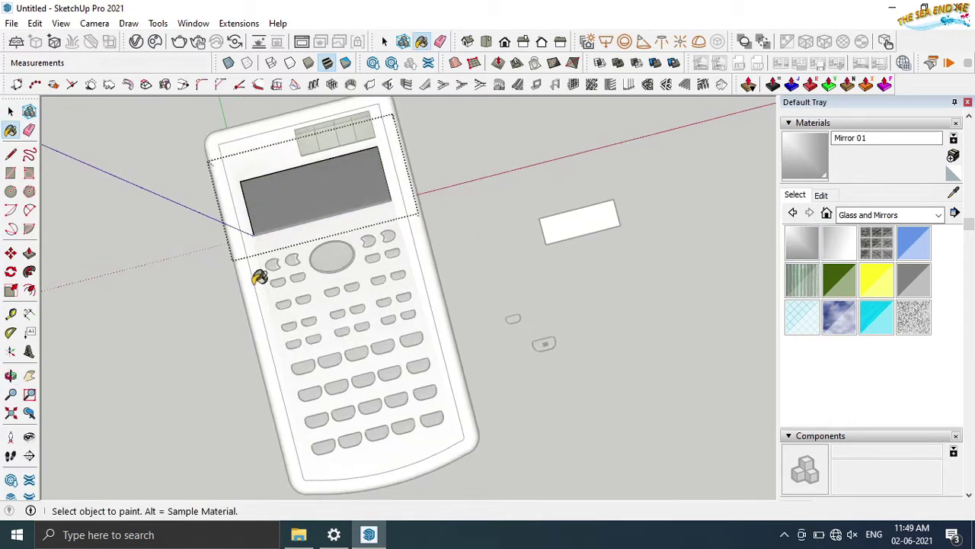
Repaint the display Translucent Glass Dark Green and look down on the keypad
double_click(914, 280)
click(315, 191)
mouse_move(315, 190)
middle_down()
mouse_move(230, 328)
mouse_move(282, 420)
mouse_move(276, 233)
middle_up()
key(space)
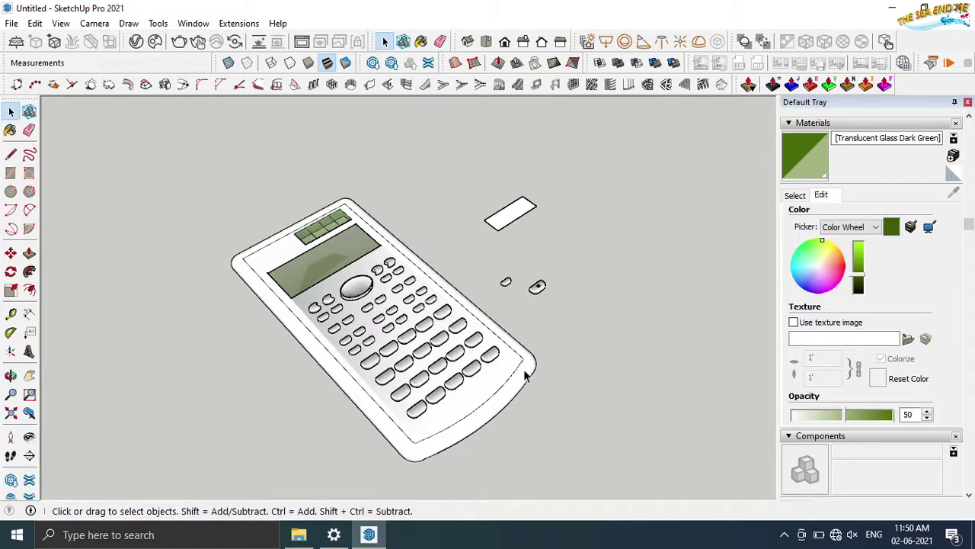
scroll(532, 397, up, 2)
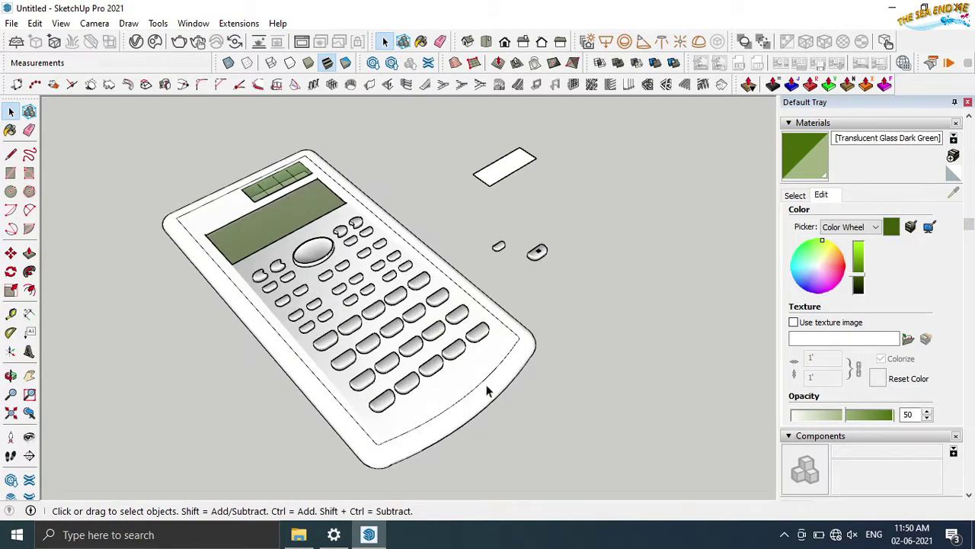
scroll(488, 390, up, 2)
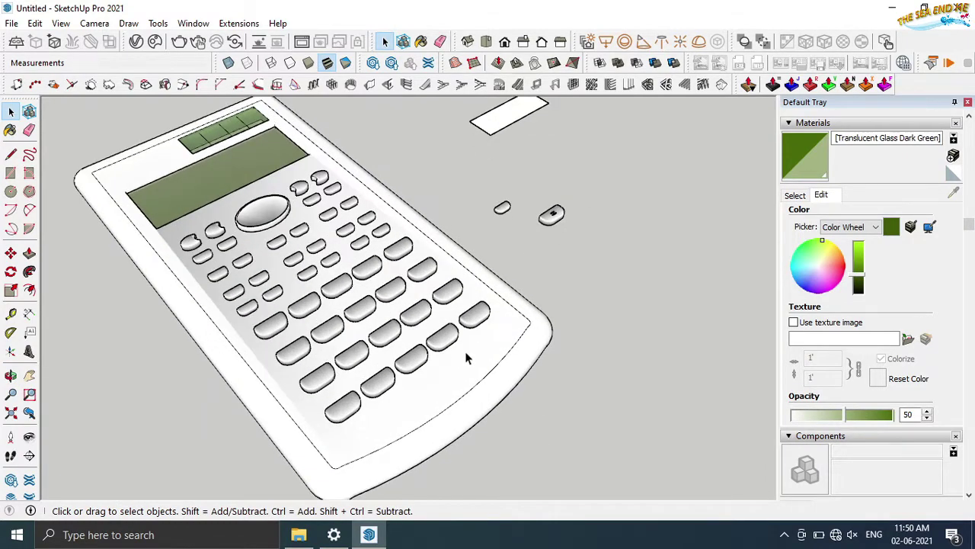
mouse_move(467, 358)
middle_down()
mouse_move(261, 399)
mouse_move(261, 305)
mouse_move(258, 364)
mouse_move(263, 327)
middle_up()
text(=)
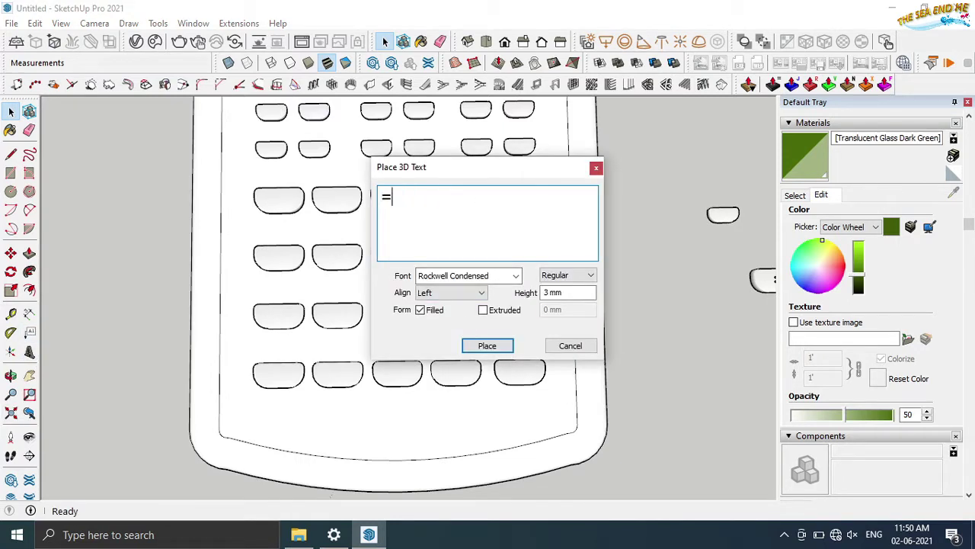
Adjust the '=' text height and place the label on the last key
click(542, 293)
text(4)
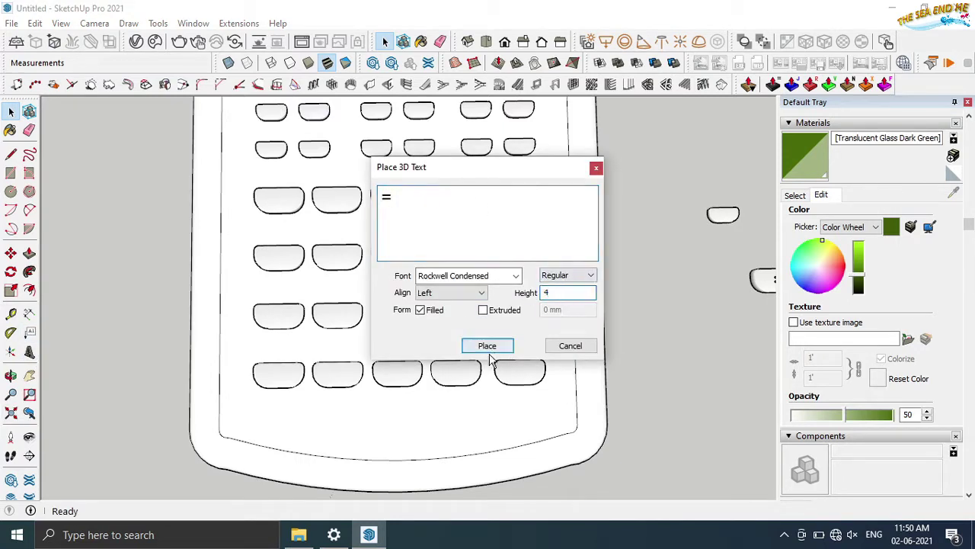
click(488, 347)
click(520, 372)
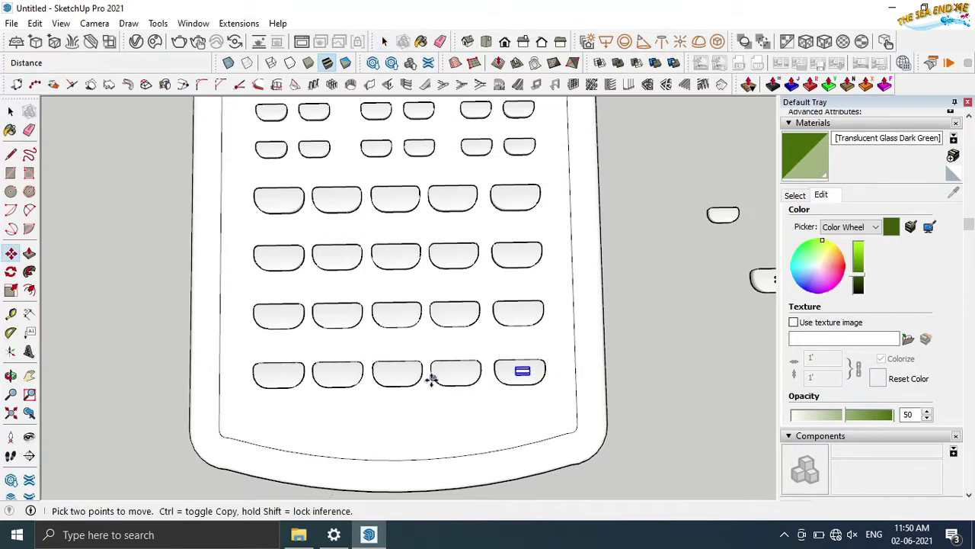
click(448, 373)
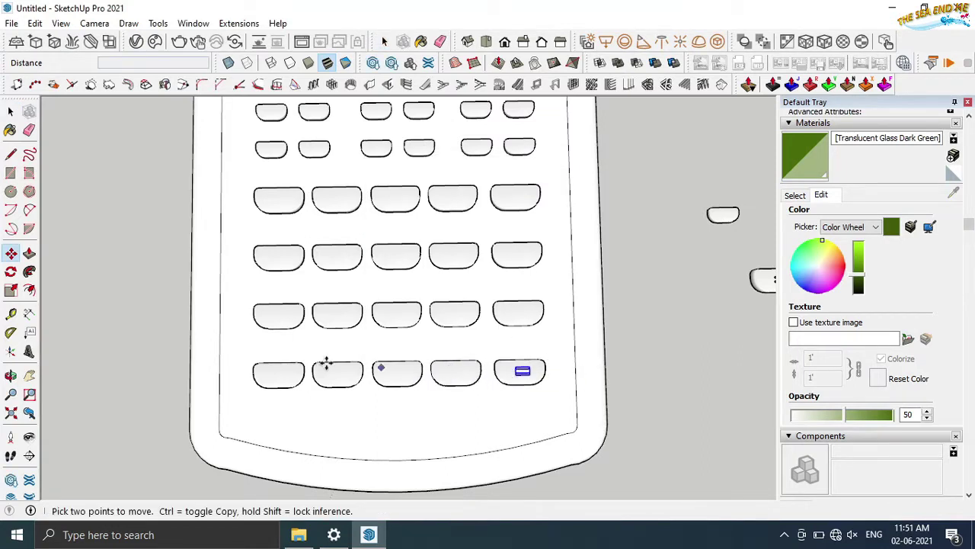
Try an 'Ans' 3D text label in Times New Roman, then cancel it
click(29, 352)
text(Ans)
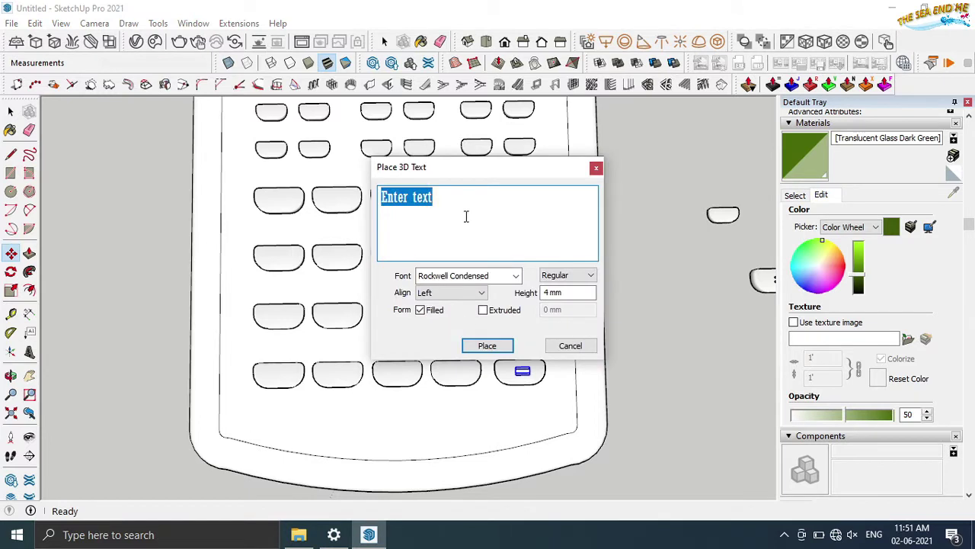
click(515, 277)
key(t)
key(i)
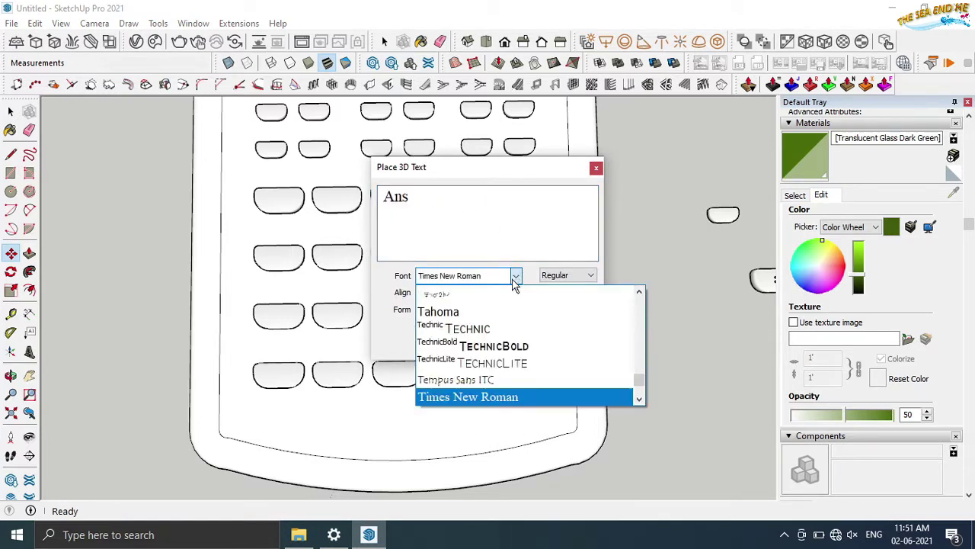
click(495, 396)
click(499, 345)
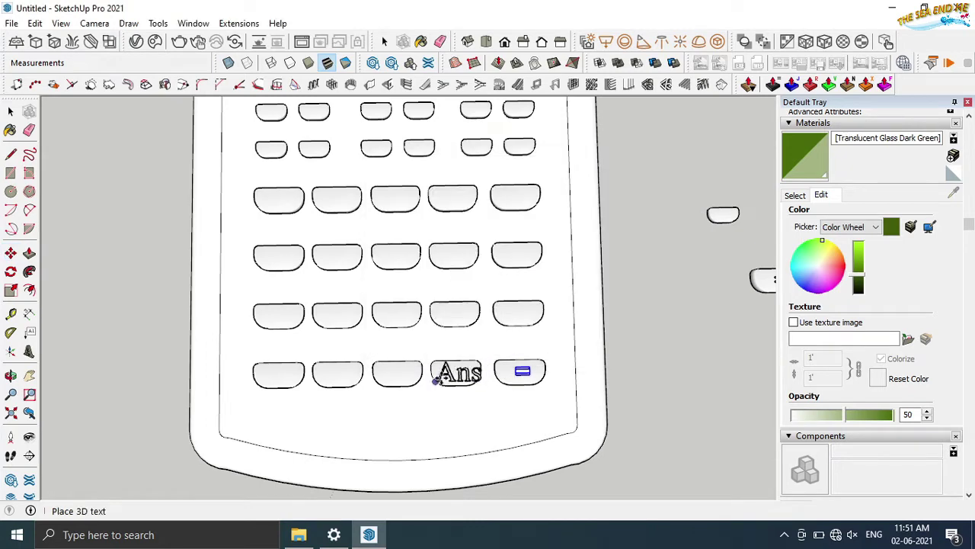
scroll(436, 381, up, 3)
key(space)
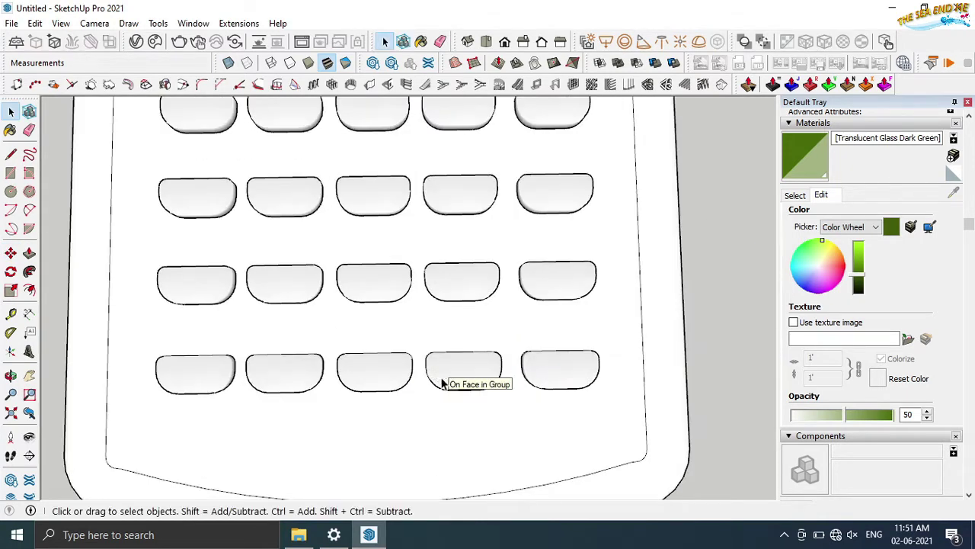
Place an '=' label in Tw Cen MT Condensed Extra Bold on the last bottom key
click(29, 351)
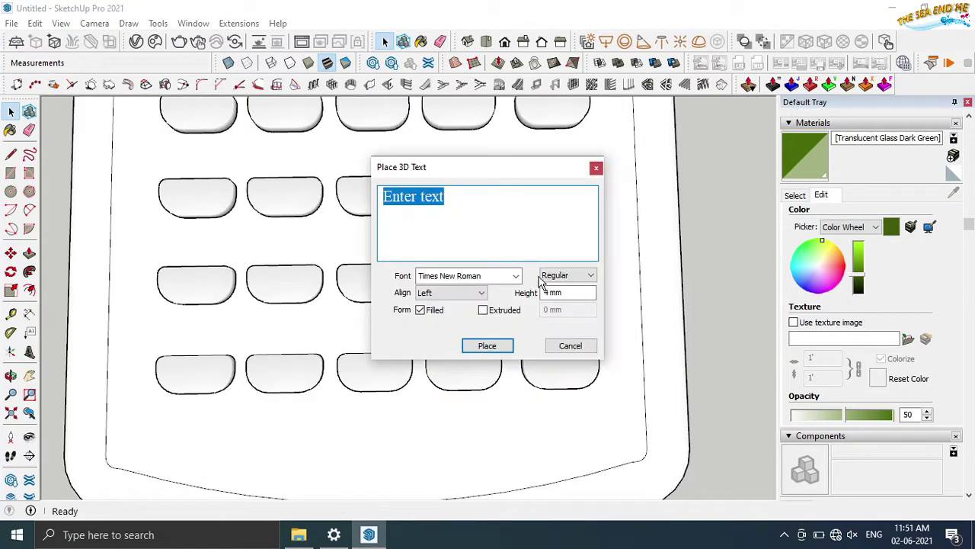
text(=)
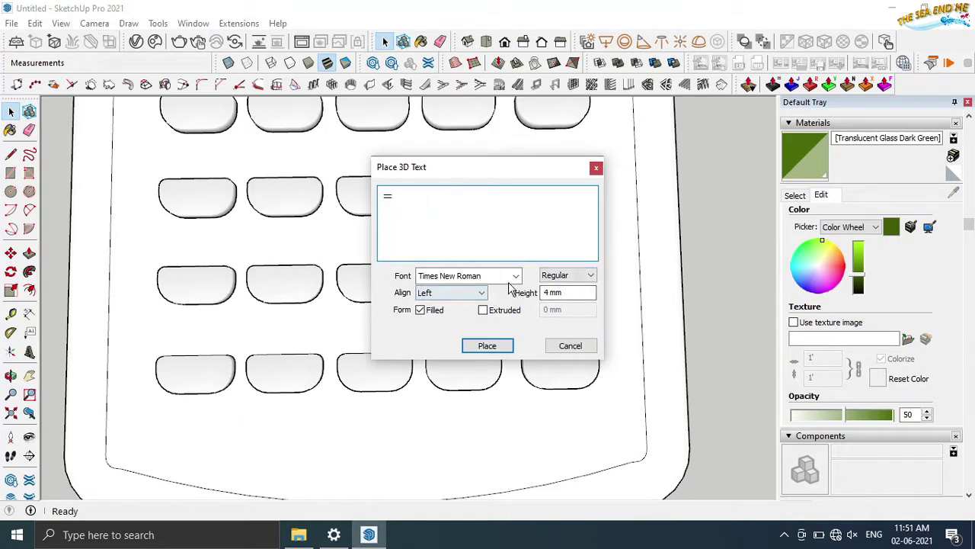
click(511, 276)
scroll(501, 377, down, 1)
scroll(496, 373, down, 2)
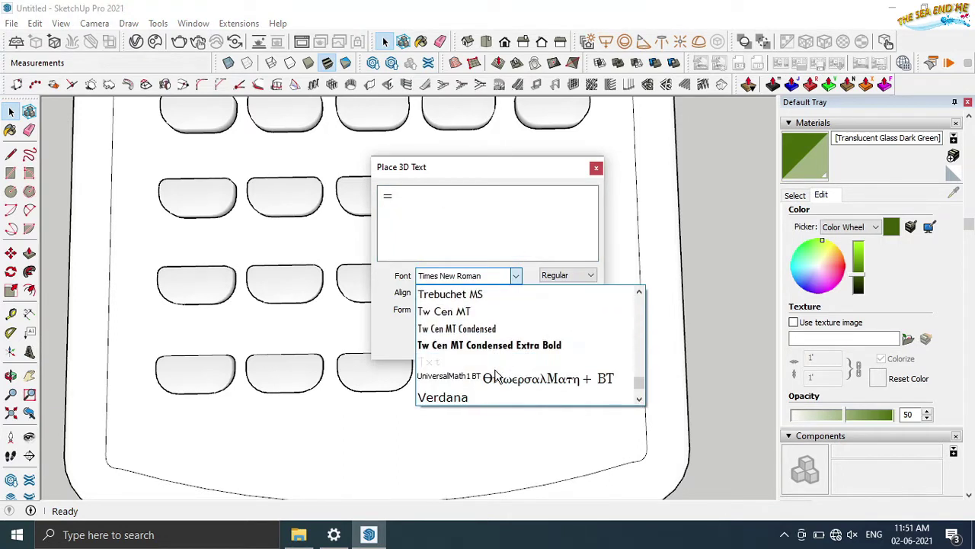
click(508, 347)
click(502, 347)
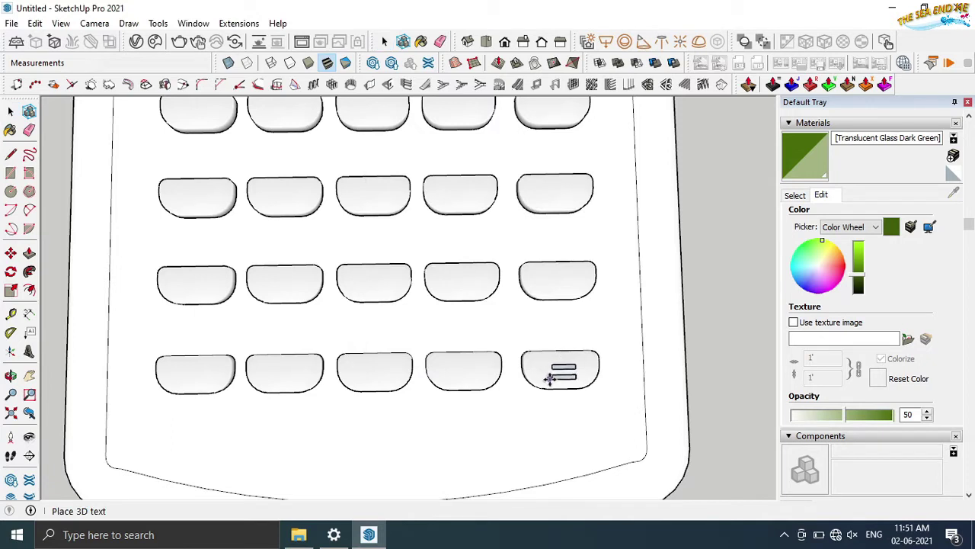
click(548, 376)
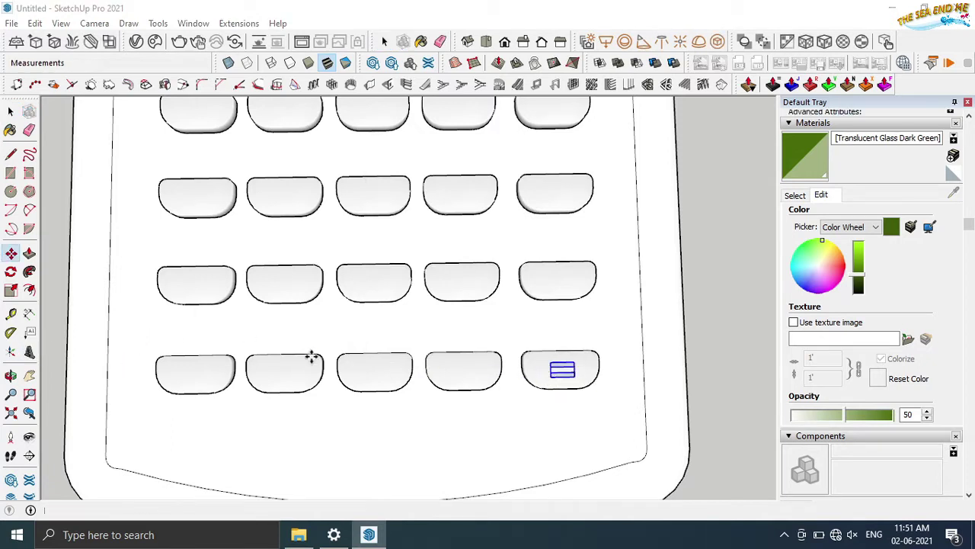
Place a 2 mm 'Ans' label on the fourth bottom key, then begin the 'X10' label
key(shift+t)
text(Ans)
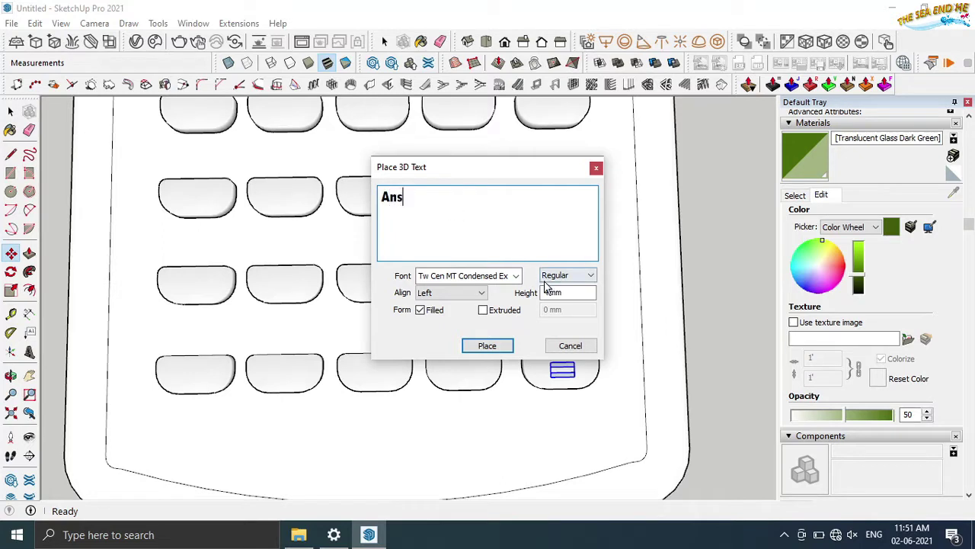
key(Tab)
text(2)
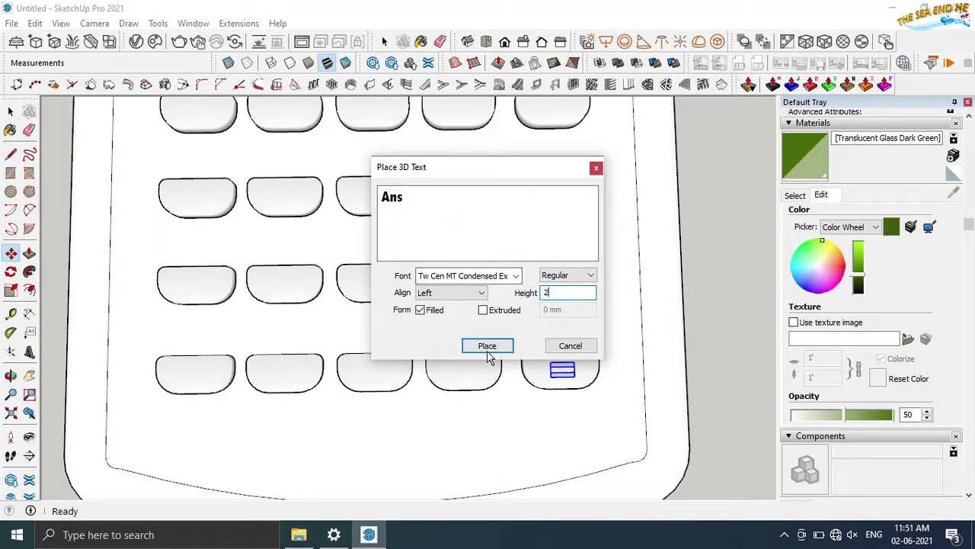
click(487, 355)
click(449, 377)
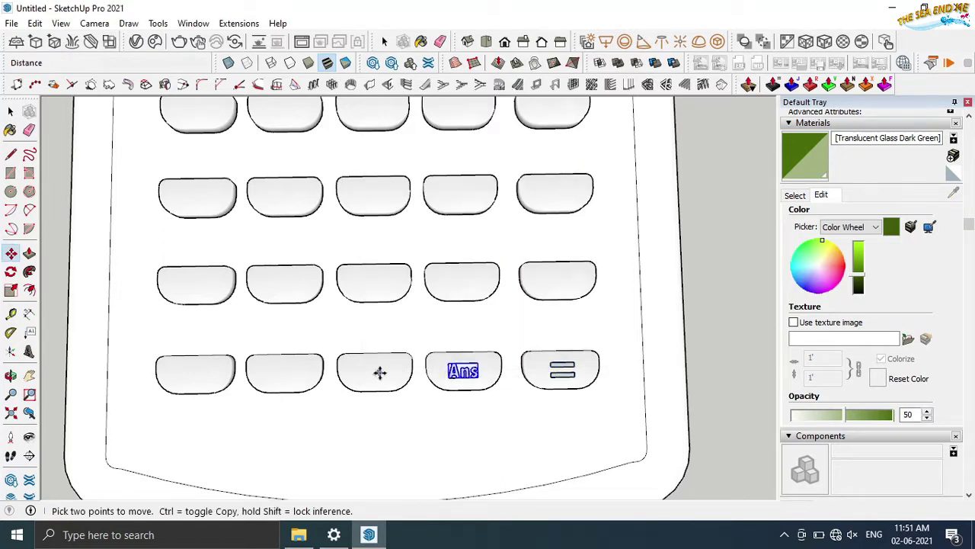
key(shift+t)
text(X10)
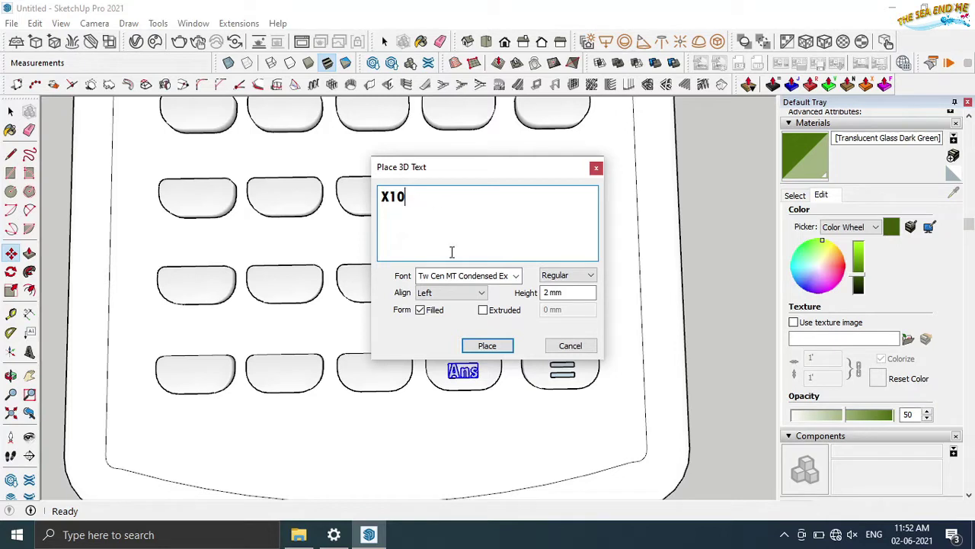
Place the X10 label on the third bottom key, with a small x as its exponent
click(488, 346)
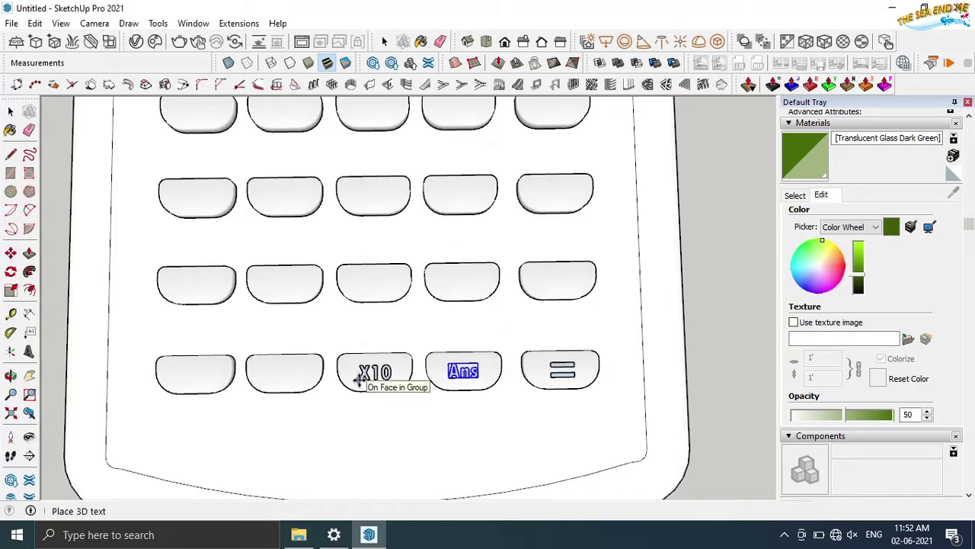
click(358, 379)
click(11, 252)
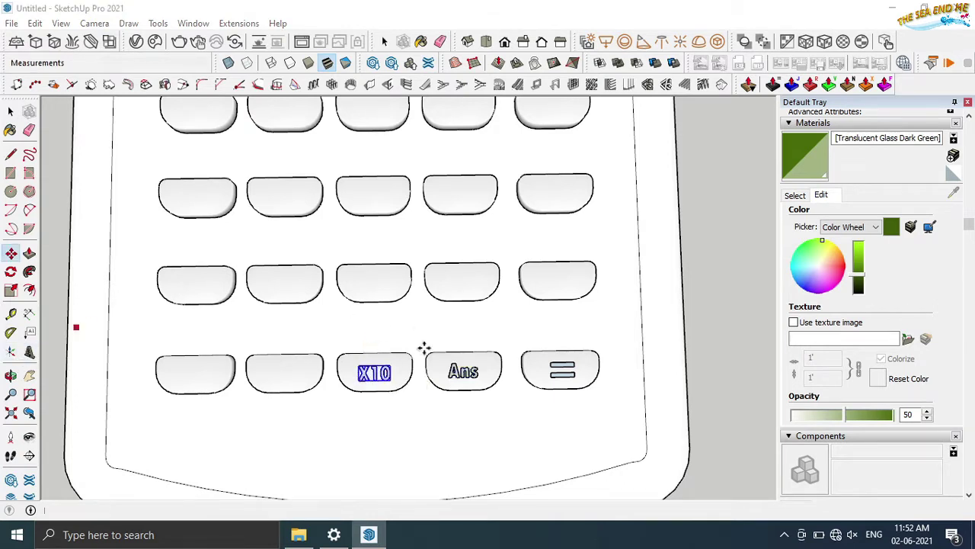
key(shift+t)
text(x)
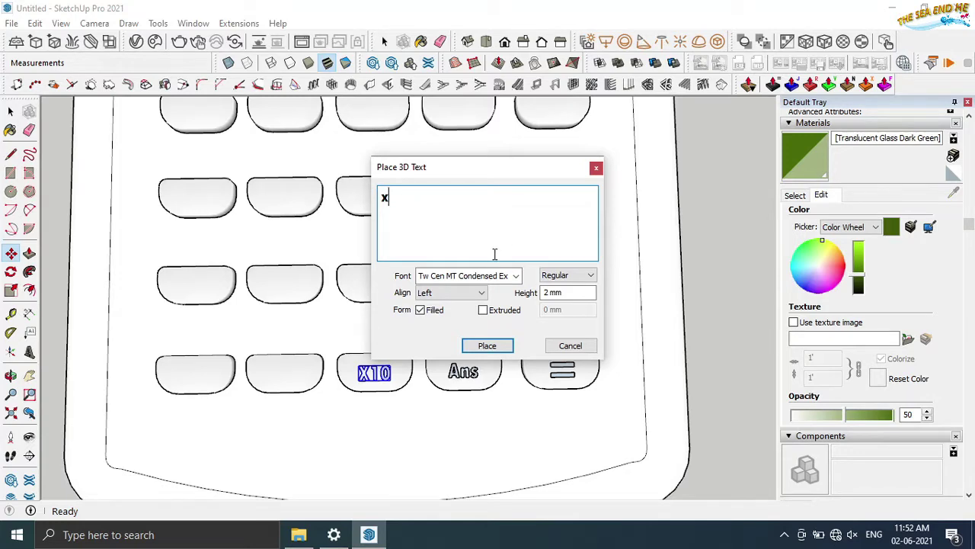
click(488, 345)
scroll(388, 358, up, 3)
scroll(403, 346, up, 3)
scroll(403, 347, down, 4)
click(349, 355)
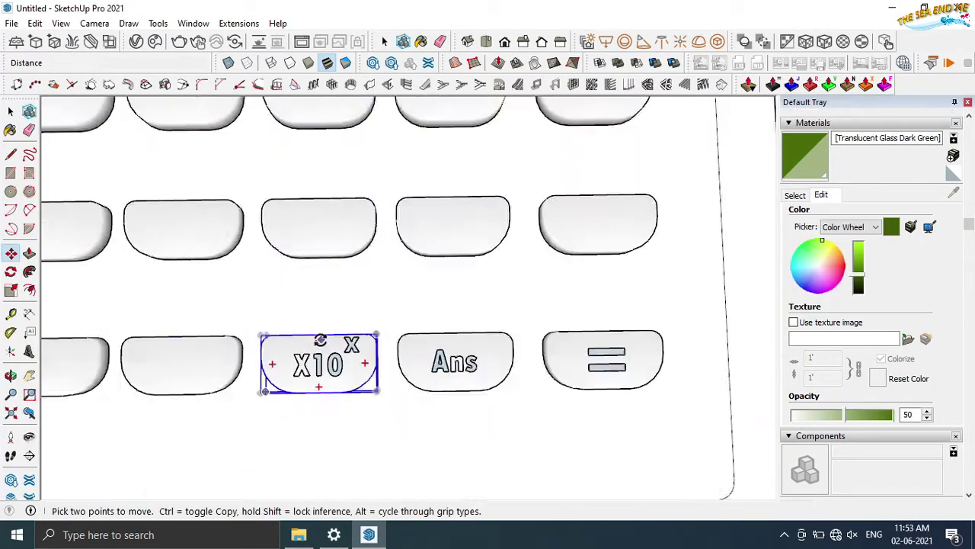
scroll(320, 358, down, 1)
Add 3D text labels for the decimal point and 0 on the bottom-row keys
key(shift+t)
text(.)
click(487, 345)
click(206, 364)
scroll(228, 328, down, 1)
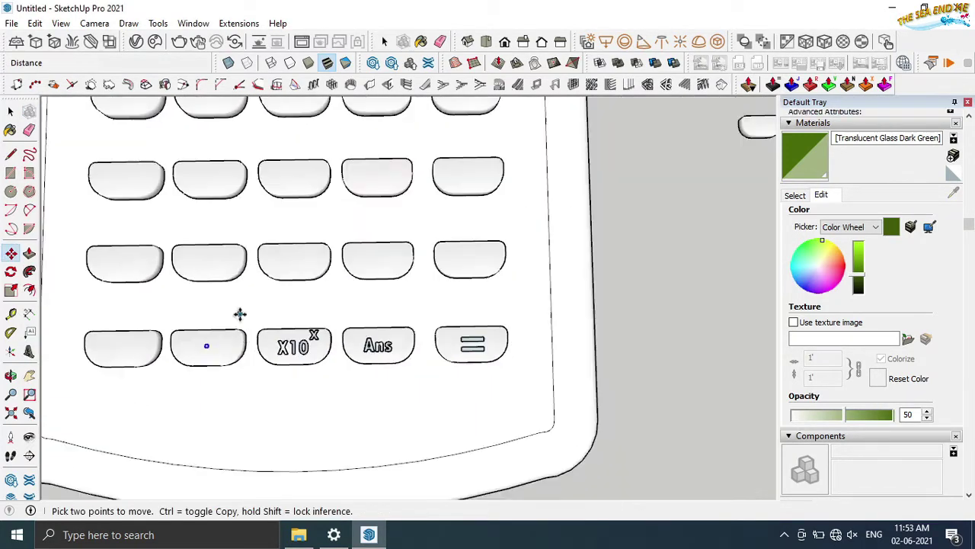
key(shift+t)
text(0)
click(503, 358)
click(130, 345)
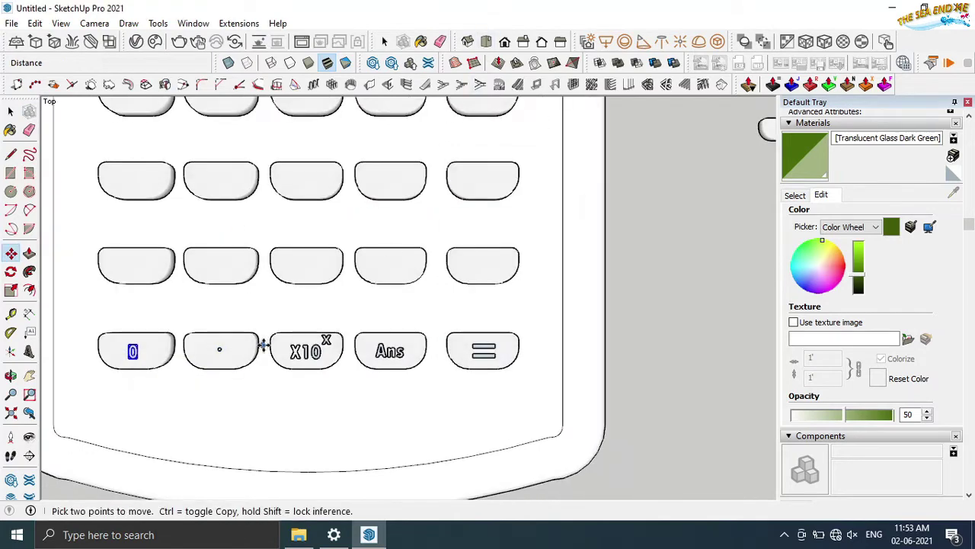
Label the next row of keys 1, 2 and 3
shift+middle_drag(128, 267, 202, 372)
key(shift+t)
text(1)
click(490, 344)
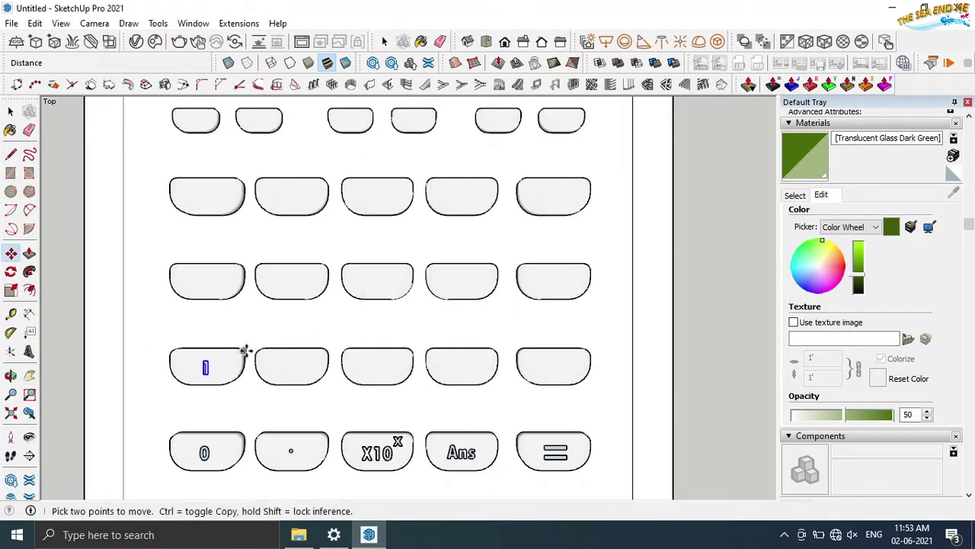
click(202, 371)
key(shift+t)
text(2)
click(490, 344)
click(309, 366)
key(shift+t)
text(3)
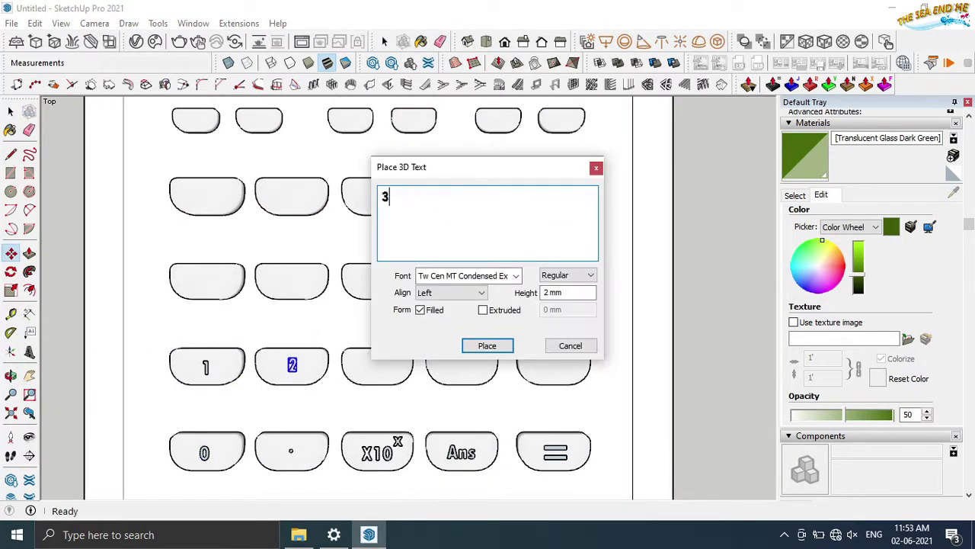
click(488, 344)
click(378, 366)
Label the middle row of keys 4, 5 and 6
key(shift+t)
text(4)
click(490, 344)
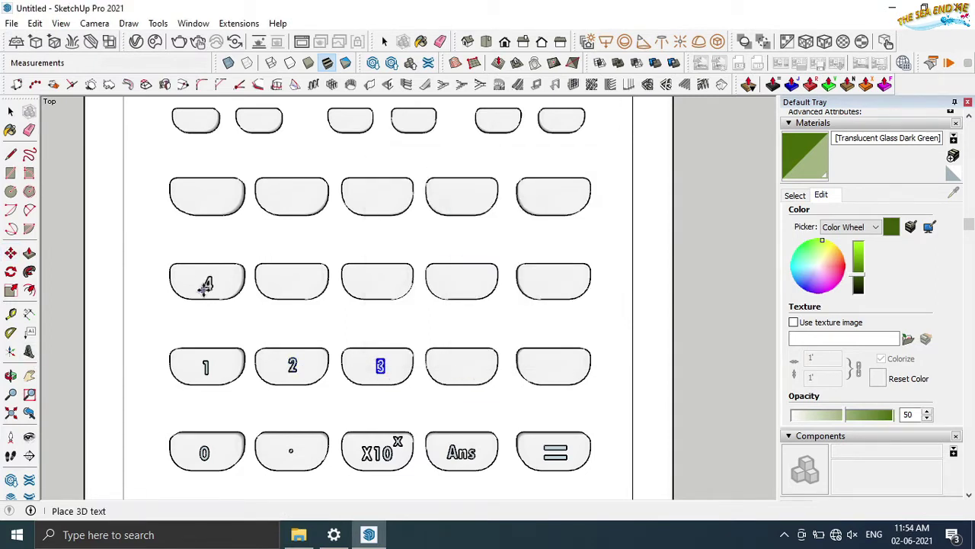
click(205, 278)
key(shift+t)
text(5)
click(487, 345)
click(292, 280)
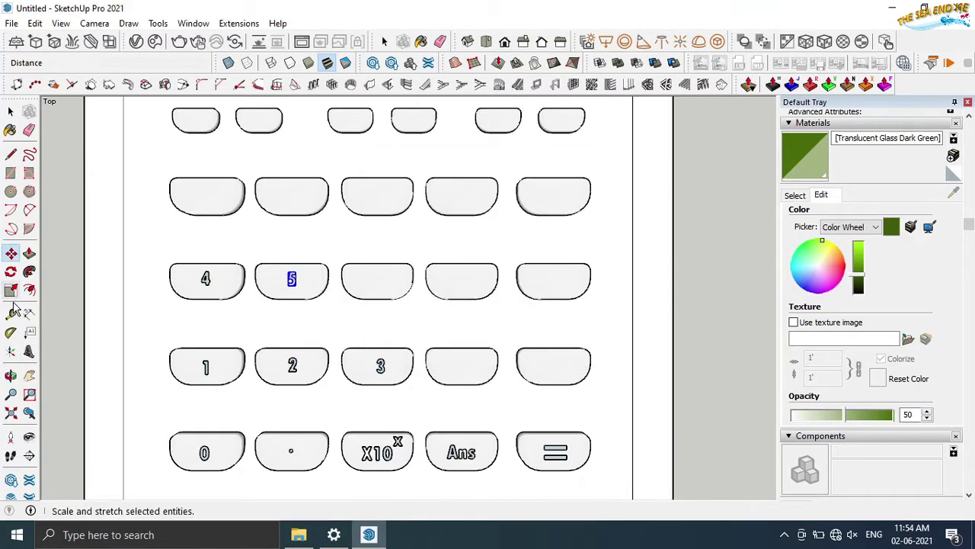
key(shift+t)
text(6)
click(486, 346)
click(374, 282)
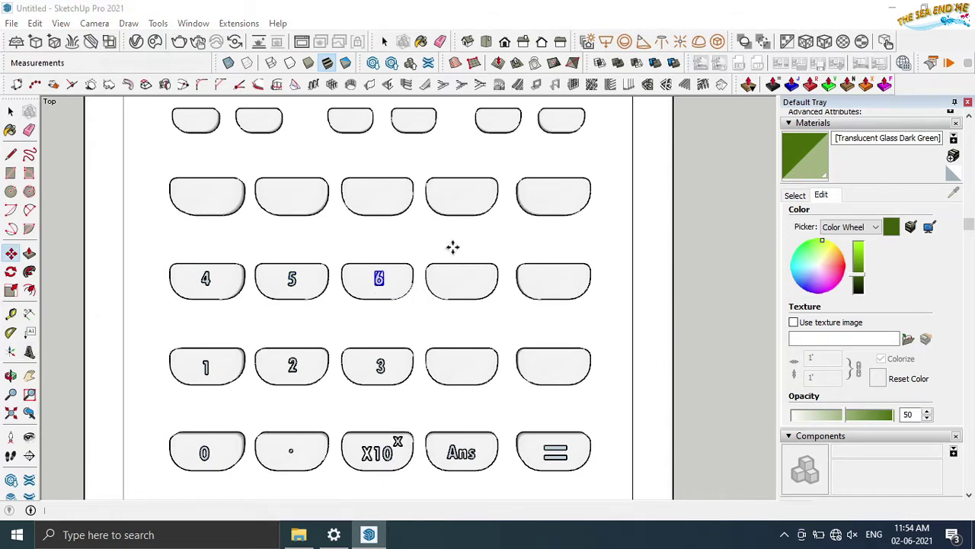
Label the top row of keys 7, 8 and 9
key(shift+t)
click(487, 345)
click(205, 195)
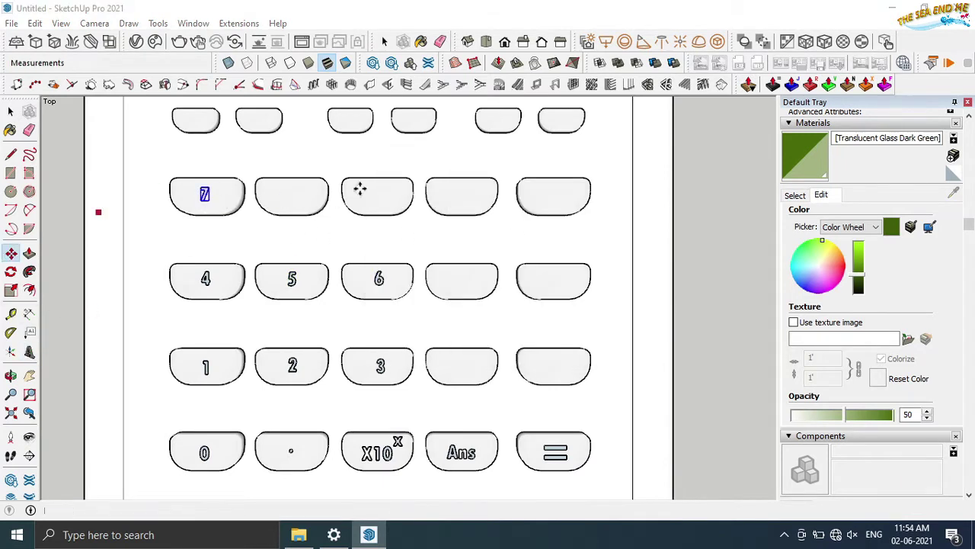
key(shift+t)
text(8)
click(487, 345)
click(289, 195)
key(shift+t)
text(9)
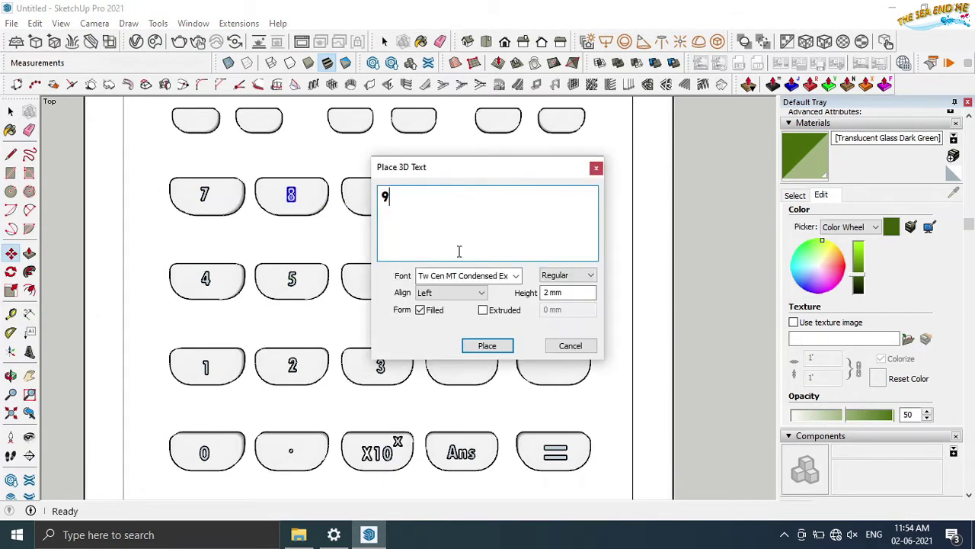
click(487, 345)
click(379, 193)
Put DEL and AC on the top row's last two keys and X on the key beside 6
key(shift+t)
text(D)
click(487, 345)
click(461, 195)
key(shift+t)
text(AC)
click(487, 345)
click(553, 195)
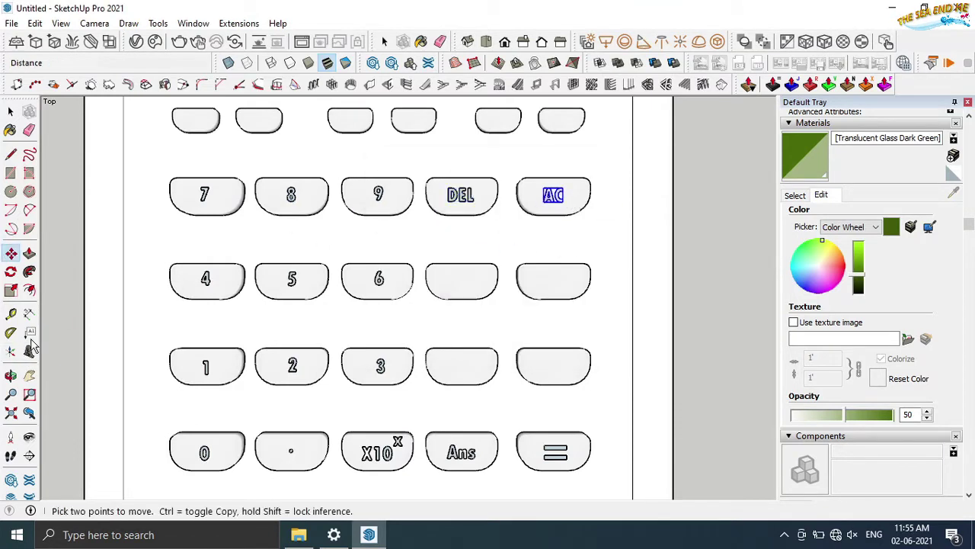
click(30, 350)
text(x)
click(487, 345)
click(461, 279)
Place the + and − labels on the two keys right of 3
key(shift+t)
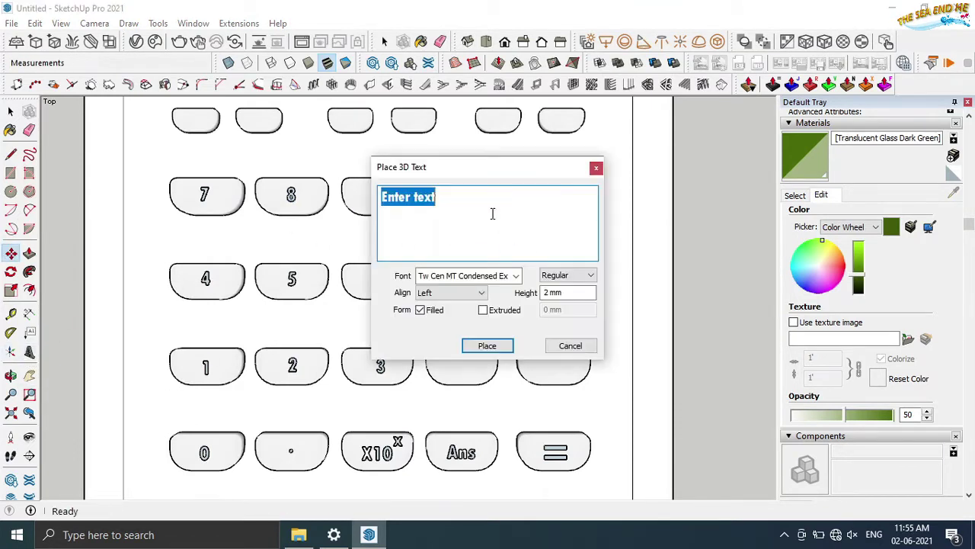
text(+)
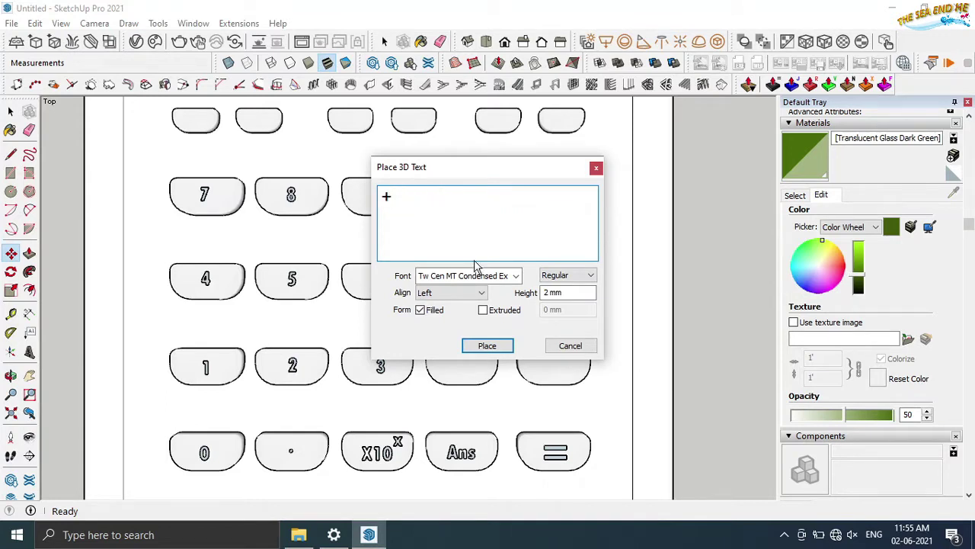
click(487, 345)
click(461, 366)
click(30, 349)
text(-)
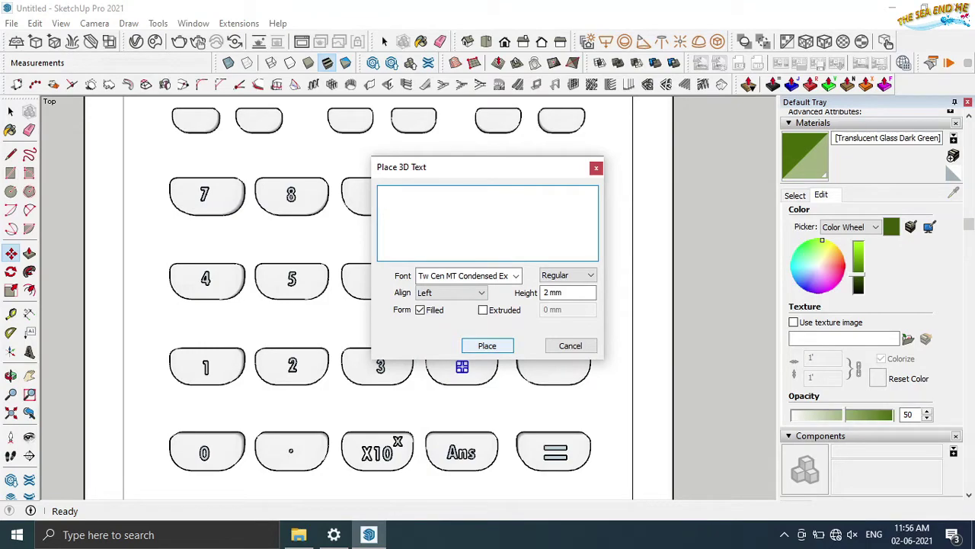
key(Return)
click(554, 368)
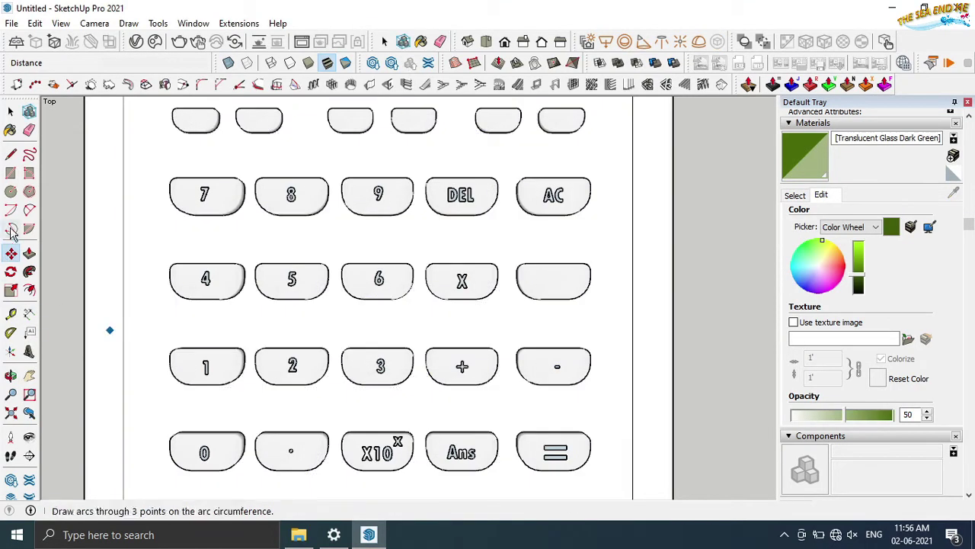
Create another minus label and set it on the blank key
click(30, 350)
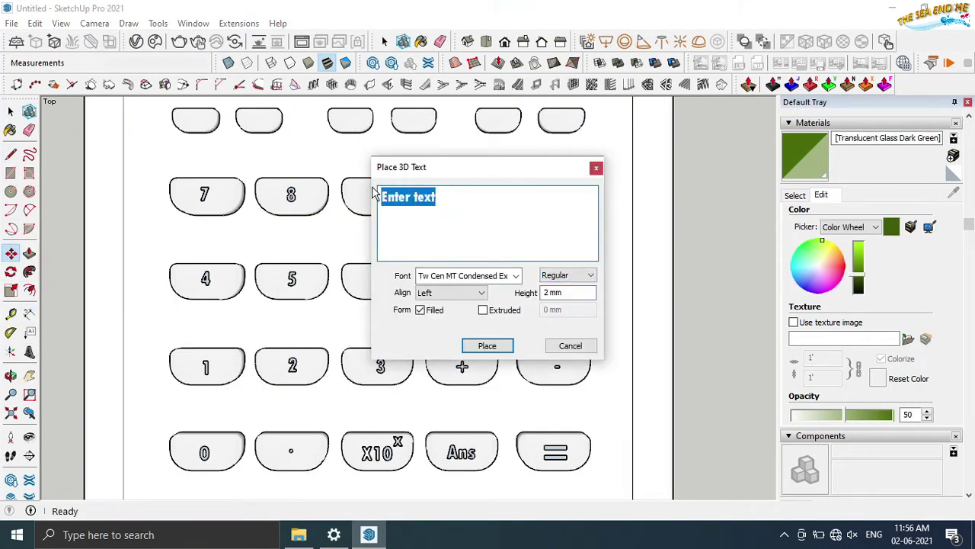
text(-)
key(Return)
scroll(547, 278, up, 2)
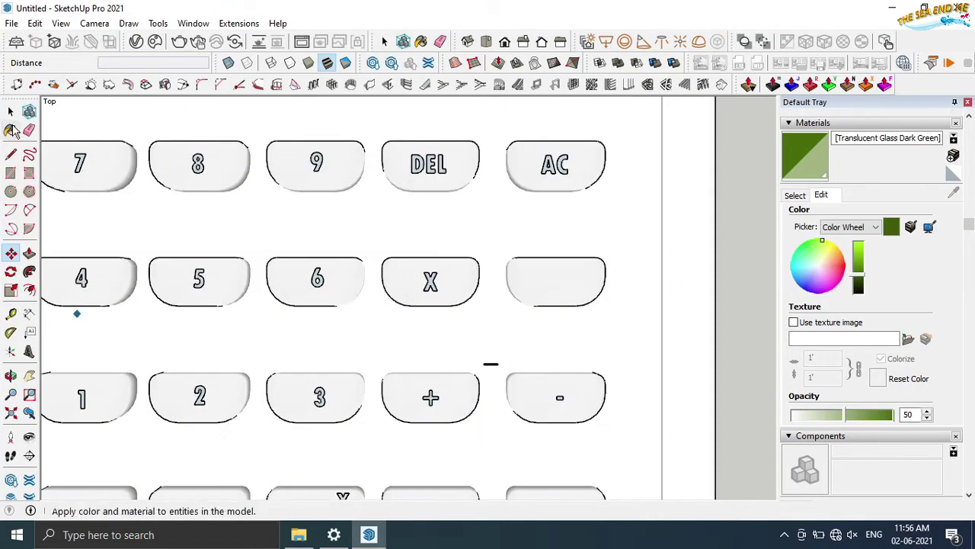
click(30, 349)
text(-)
key(Return)
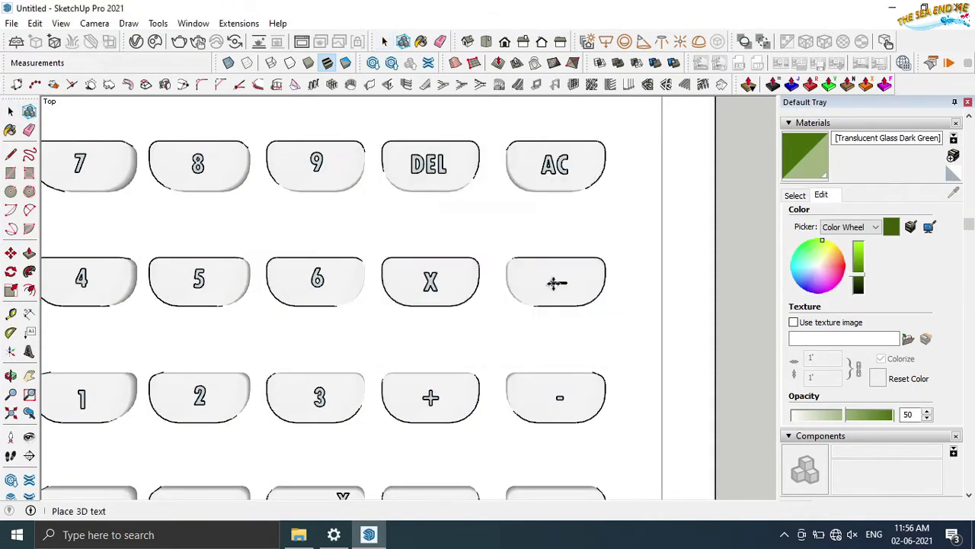
click(557, 283)
Copy the dash, then move it onto the blank key below
scroll(518, 320, up, 1)
scroll(526, 312, up, 1)
click(562, 276)
key(ctrl)
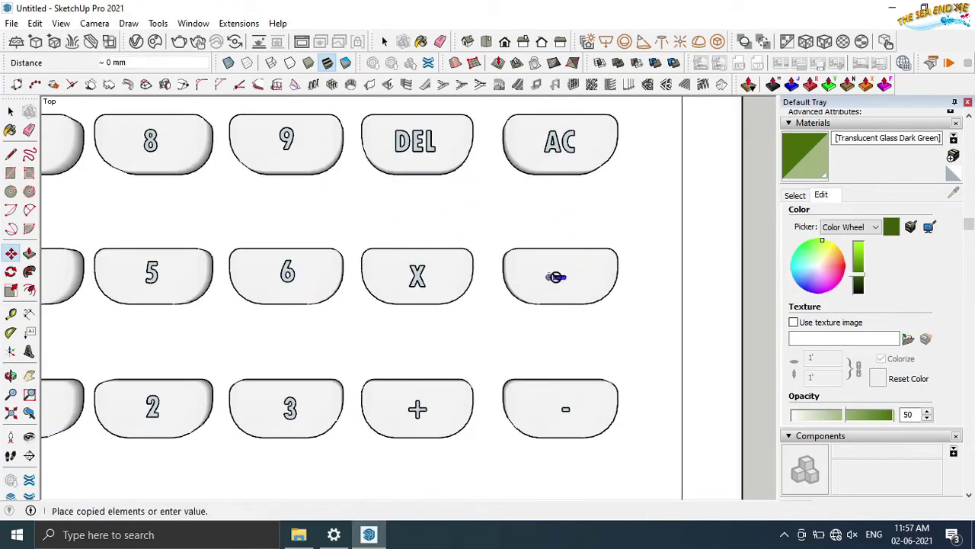
click(556, 276)
key(b)
key(space)
key(m)
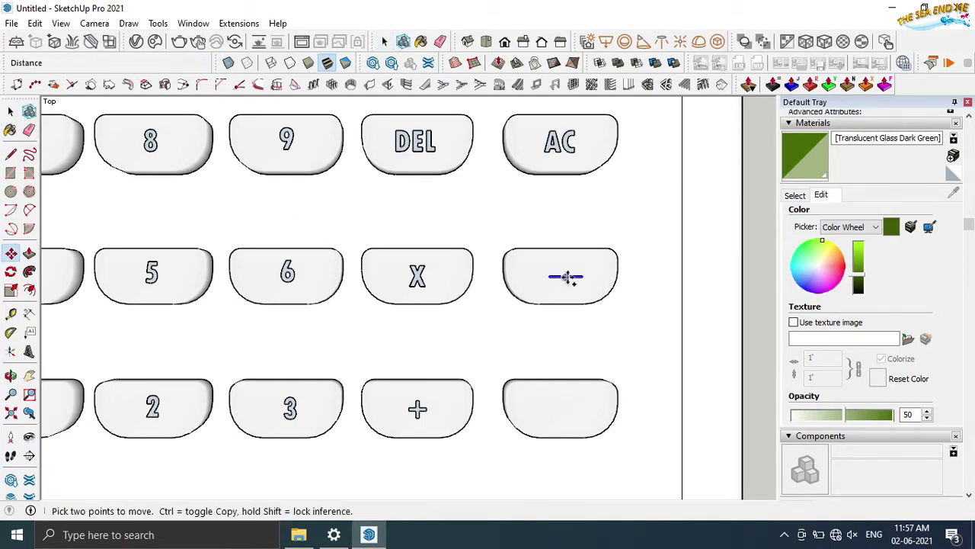
click(568, 278)
click(565, 408)
key(space)
Copy a dash onto another key as the bar of the ÷ sign
scroll(185, 420, down, 2)
key(m)
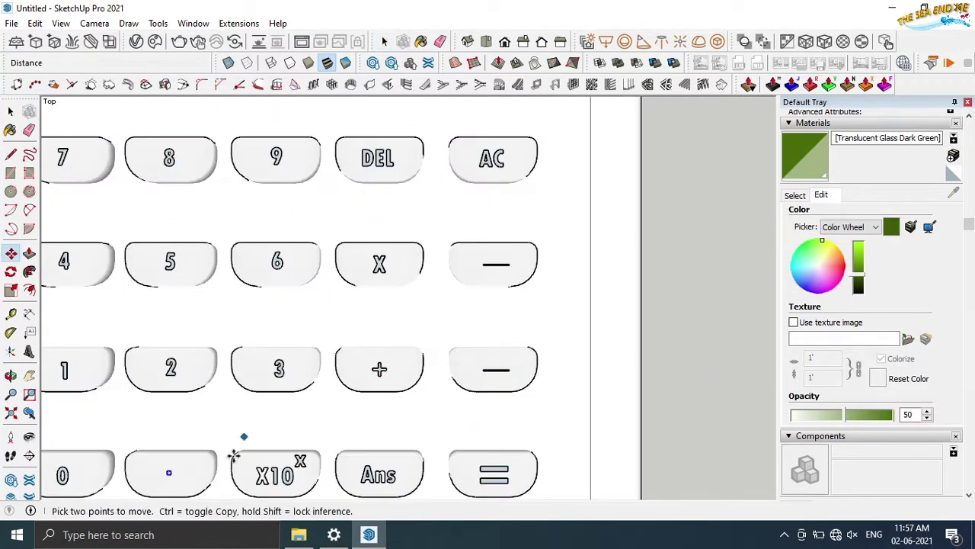
click(170, 472)
key(ctrl)
scroll(488, 305, up, 2)
scroll(500, 257, up, 1)
click(485, 271)
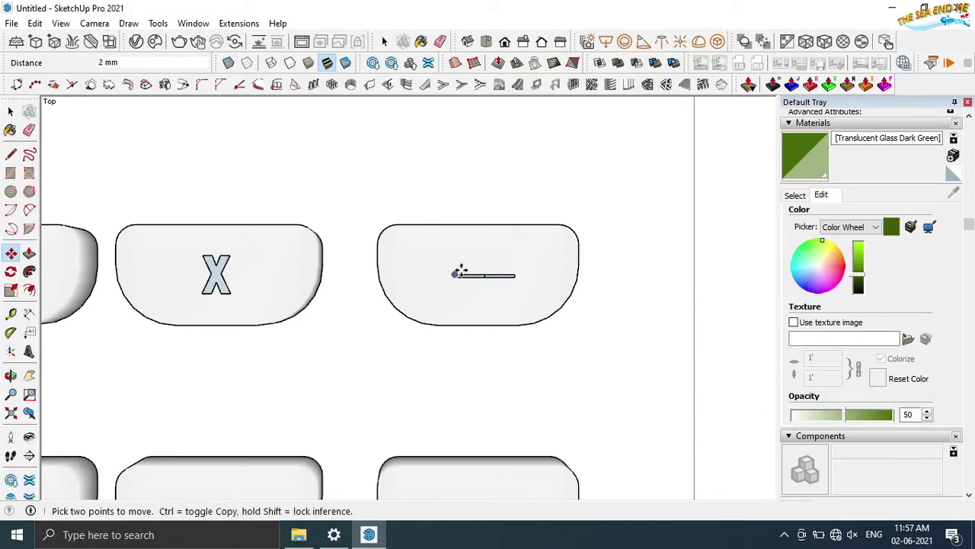
Copy the circle above the dash to below it, forming the ÷ symbol
click(484, 260)
click(487, 284)
middle_drag(487, 285, 523, 218)
key(space)
middle_drag(747, 243, 516, 383)
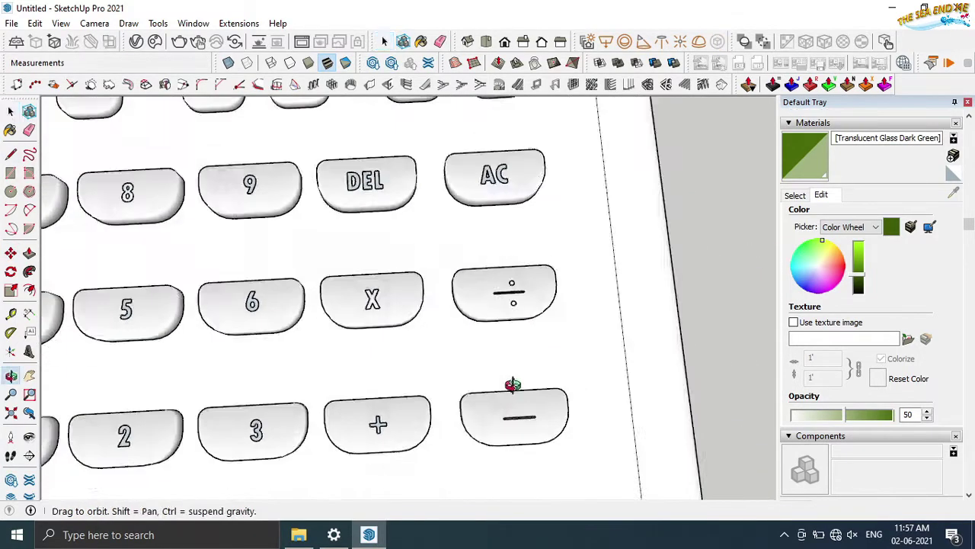
scroll(516, 383, up, 3)
Move the two ÷ circles together into their final position
click(515, 302)
shift+click(509, 250)
key(m)
click(496, 250)
scroll(492, 255, up, 2)
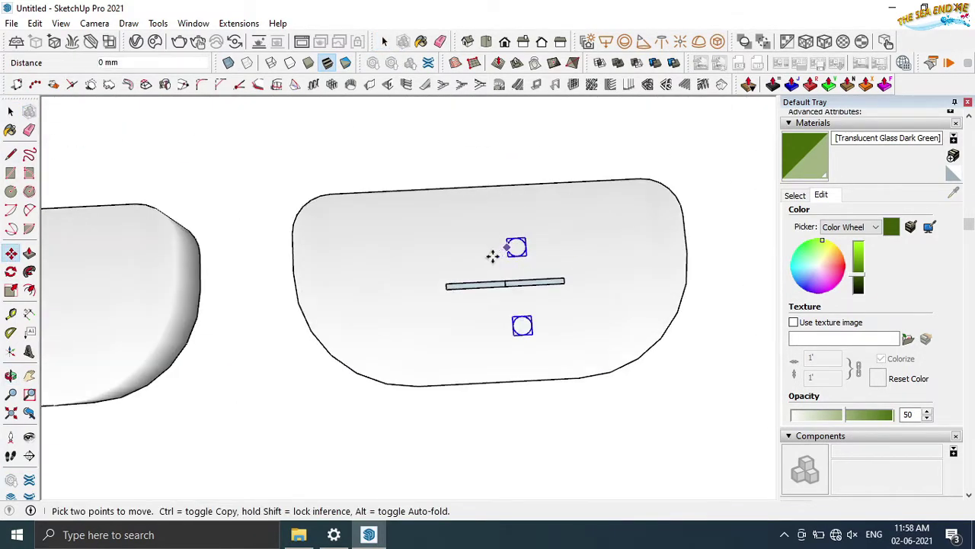
scroll(488, 252, up, 2)
scroll(512, 292, up, 2)
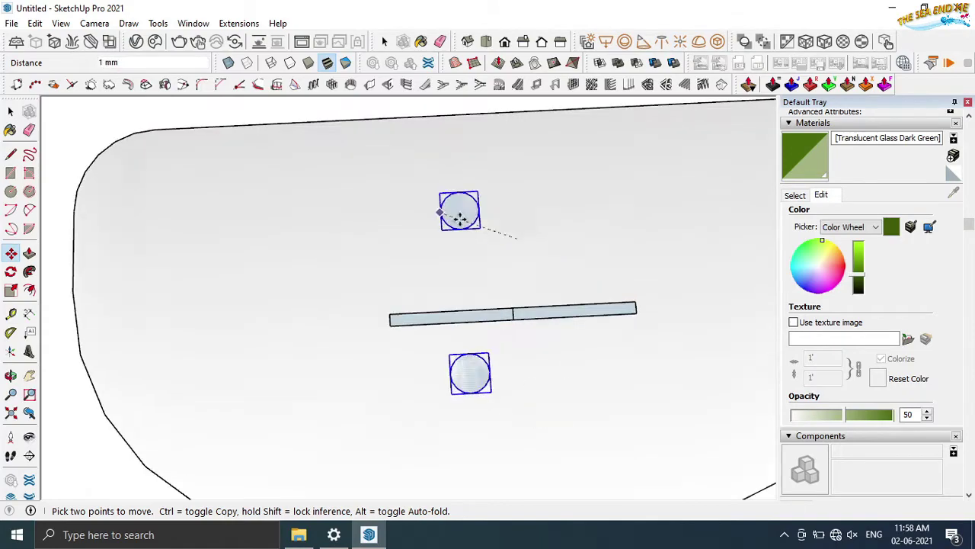
click(461, 229)
scroll(461, 229, down, 5)
key(space)
Add a 3D text label reading RCL to its calculator key
scroll(313, 320, down, 3)
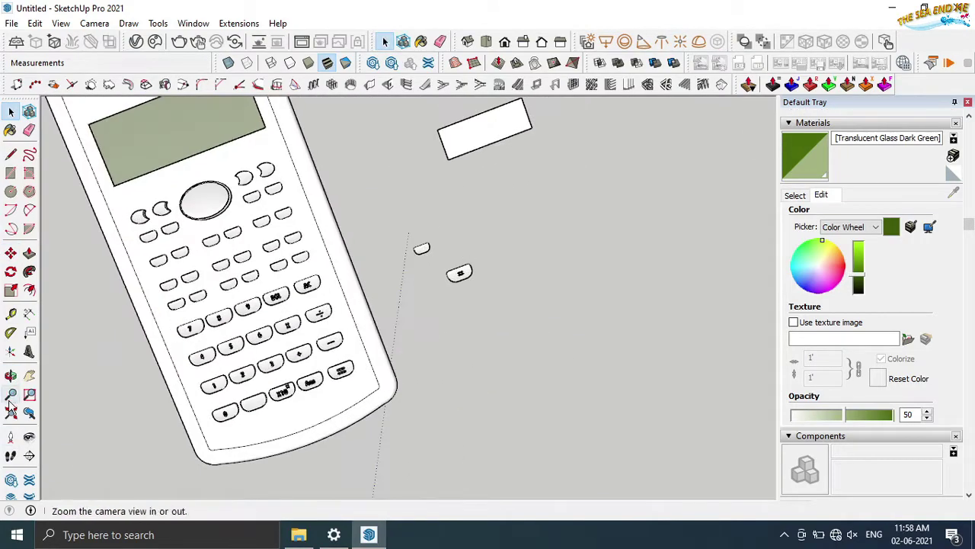
scroll(283, 337, up, 2)
scroll(283, 337, up, 4)
click(29, 351)
text(RCL)
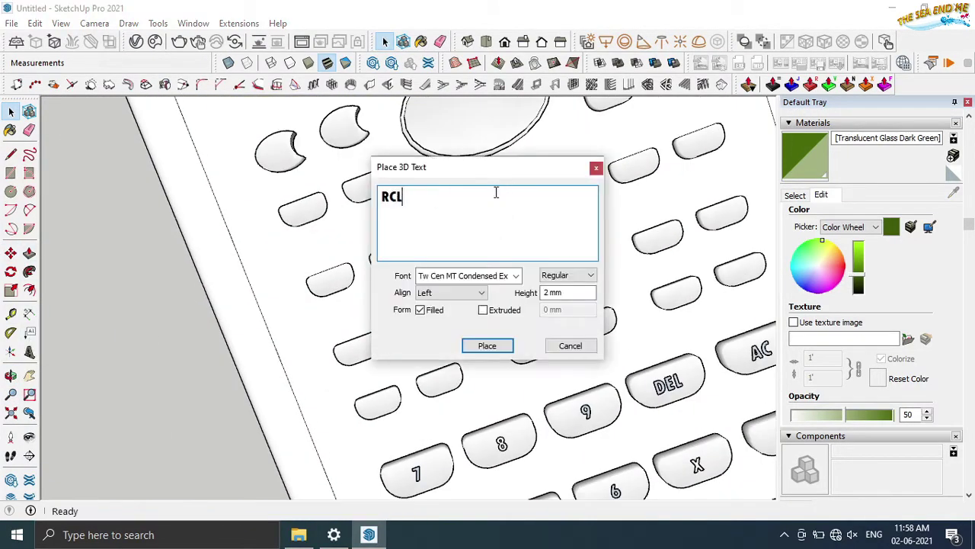
click(487, 345)
scroll(388, 403, up, 2)
scroll(388, 400, up, 2)
scroll(388, 396, up, 1)
click(369, 411)
Add an ENG 3D text label to the next key
click(29, 351)
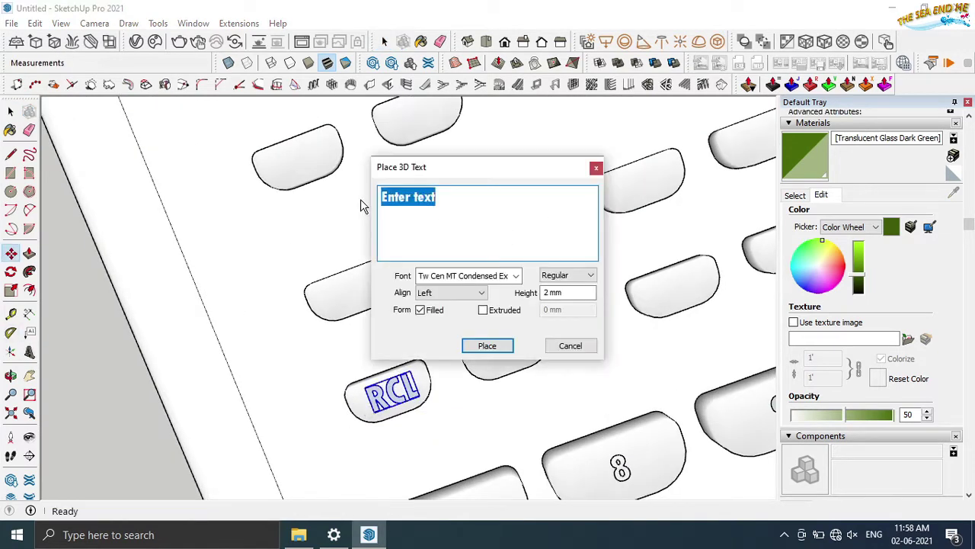
text(ENG)
click(487, 345)
click(491, 335)
scroll(451, 320, up, 2)
Place the (-) label on its key and scale it slightly wider
click(29, 353)
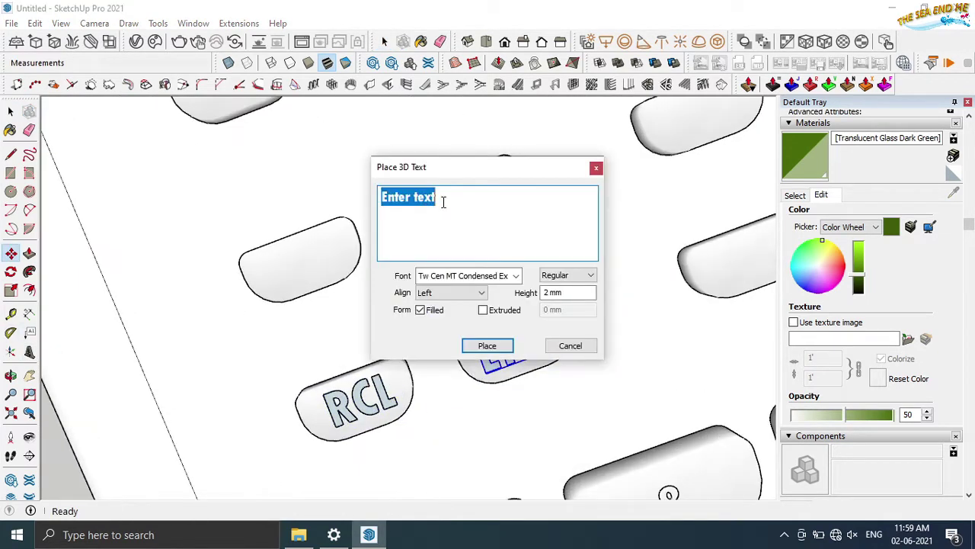
click(487, 345)
click(286, 278)
key(s)
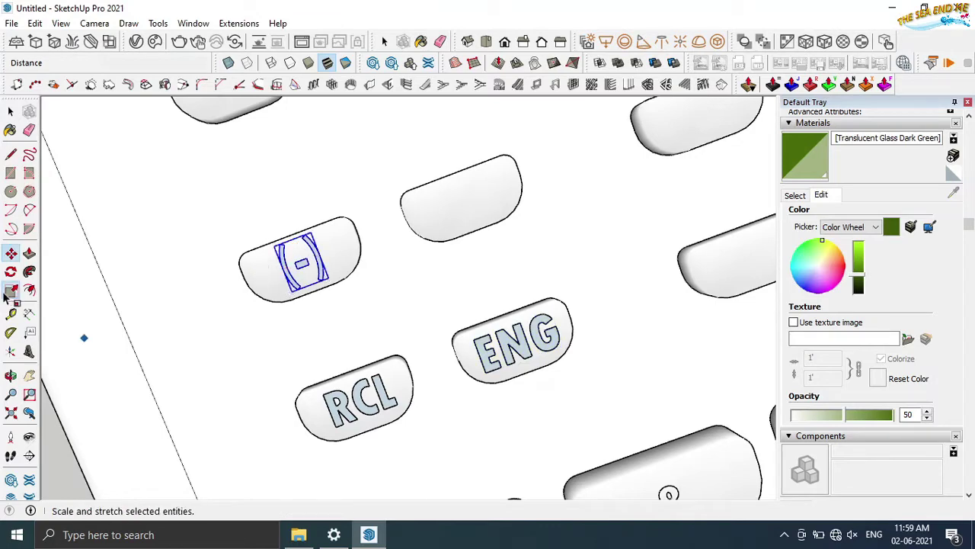
click(11, 252)
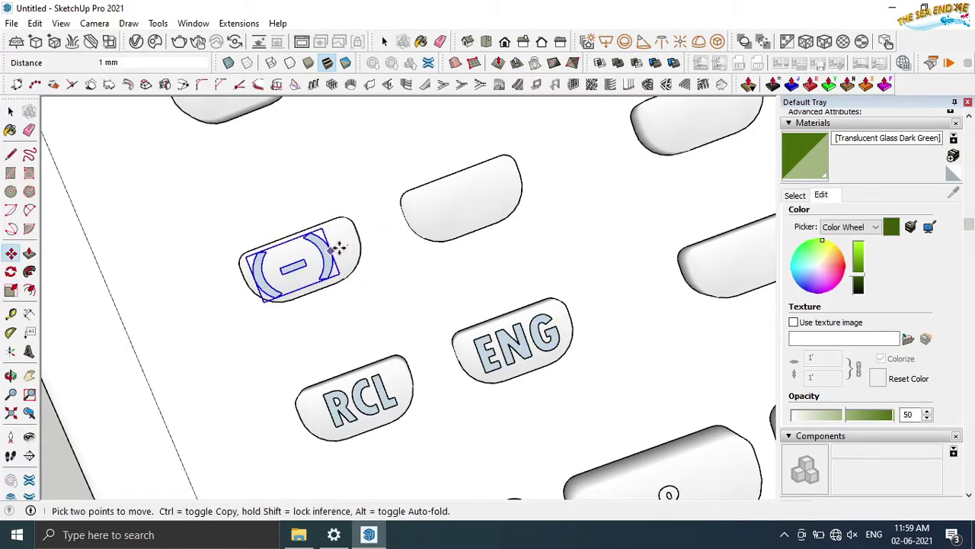
scroll(305, 236, up, 3)
click(11, 111)
key(s)
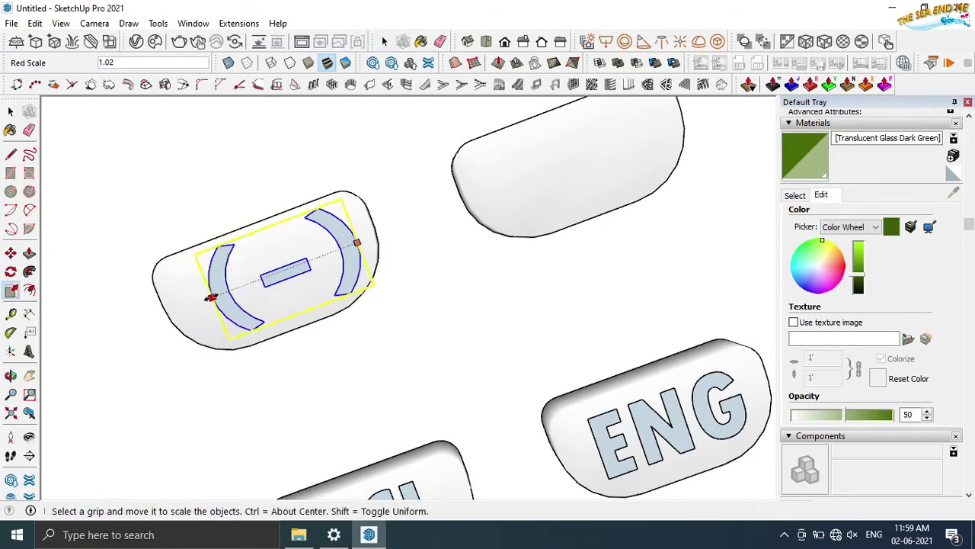
drag(211, 352, 203, 307)
key(space)
Switch to Top view and place a ( label on a blank key
scroll(121, 162, down, 5)
click(504, 41)
key(shift+t)
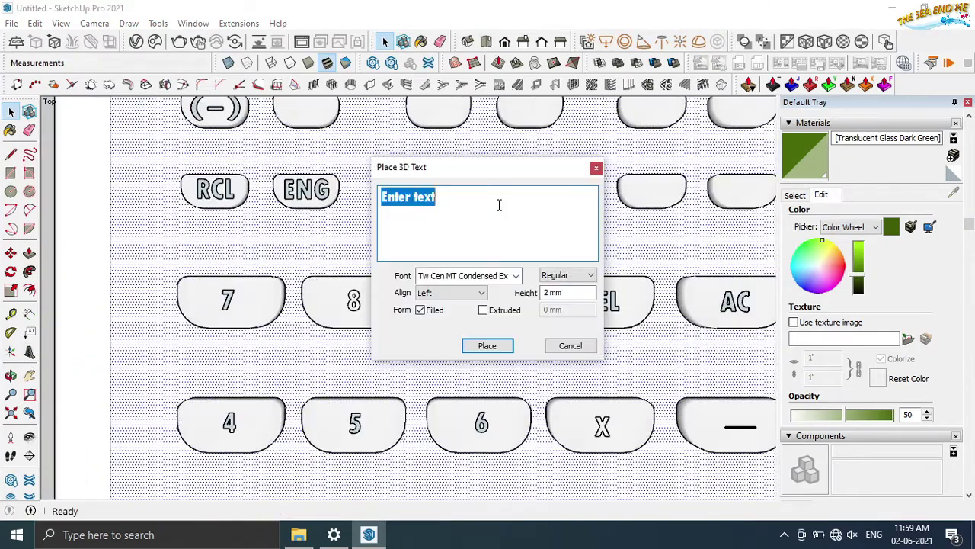
click(487, 346)
scroll(426, 190, up, 3)
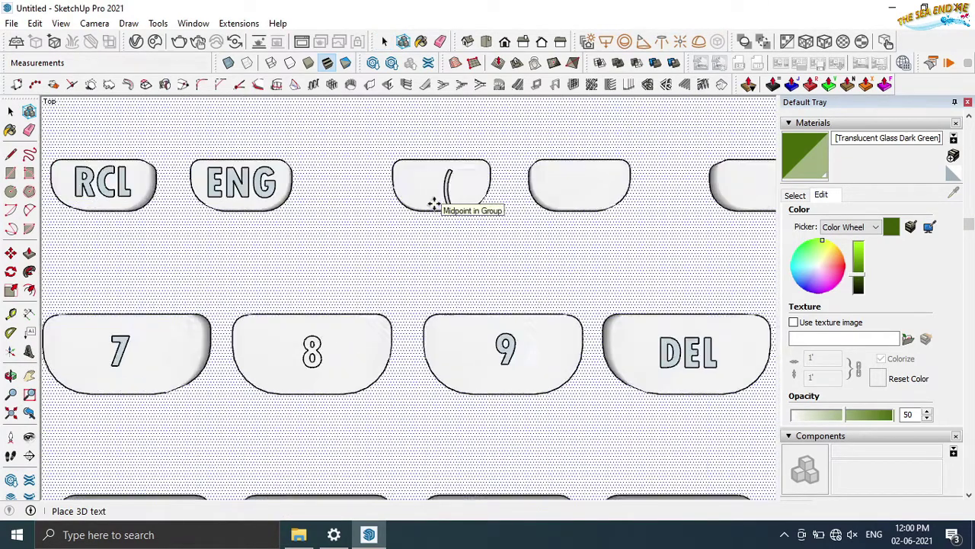
click(423, 197)
Place a ) label on the key next to the ( label
key(shift+t)
text())
click(487, 345)
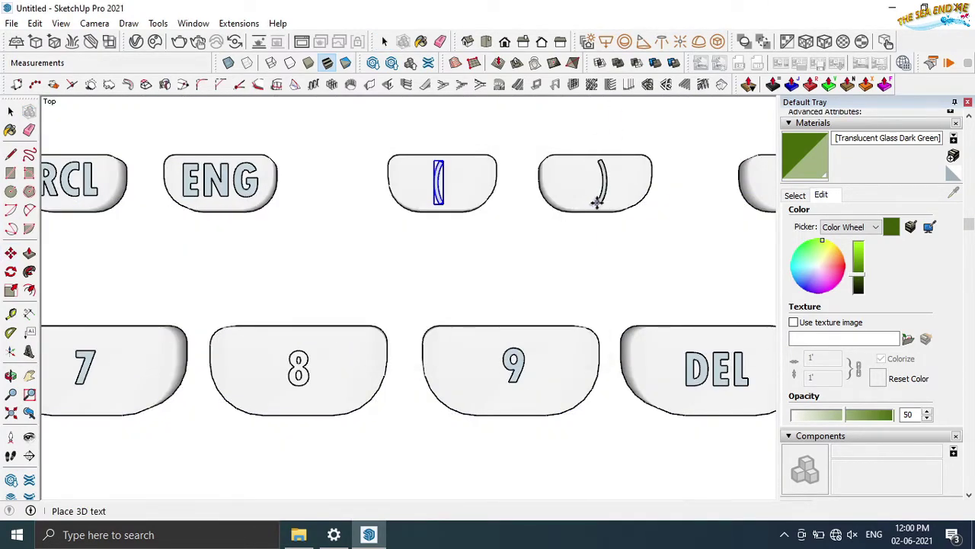
click(598, 183)
On the lower key row, place an S<->D label and shrink it to fit its key
key(h)
drag(718, 218, 330, 426)
click(31, 375)
text(S<->)
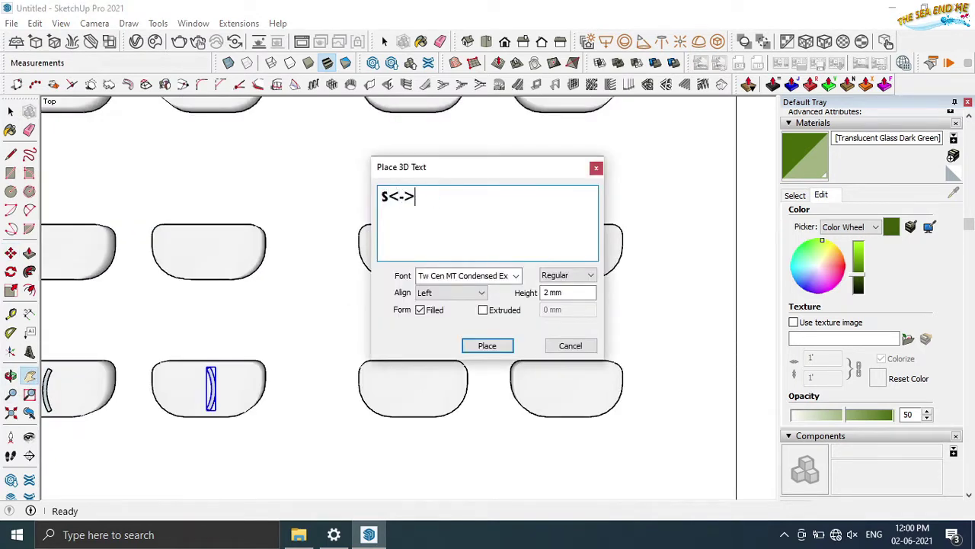
text(D)
click(487, 345)
click(373, 404)
key(s)
drag(499, 389, 455, 387)
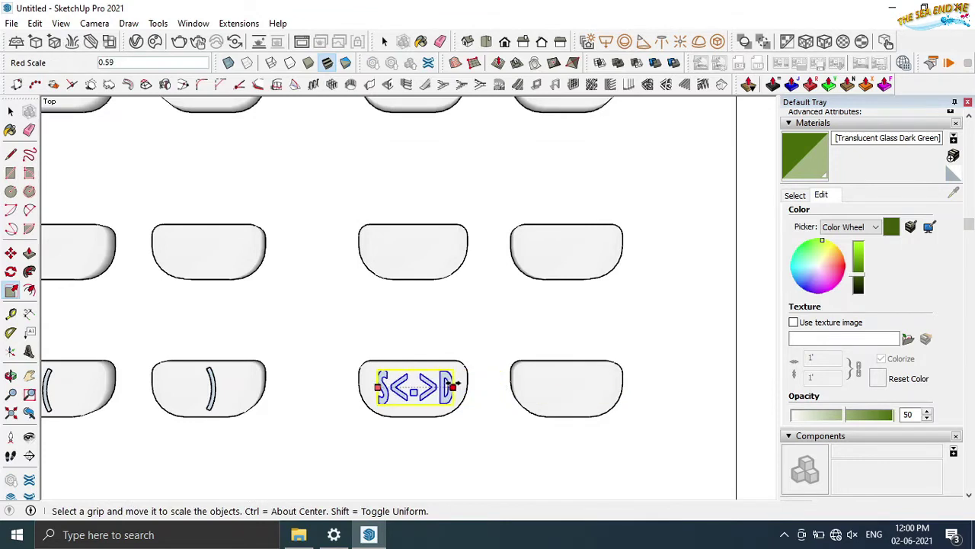
Place the M+ label and the tan label on the upper-right key
key(t)
key(Return)
click(540, 404)
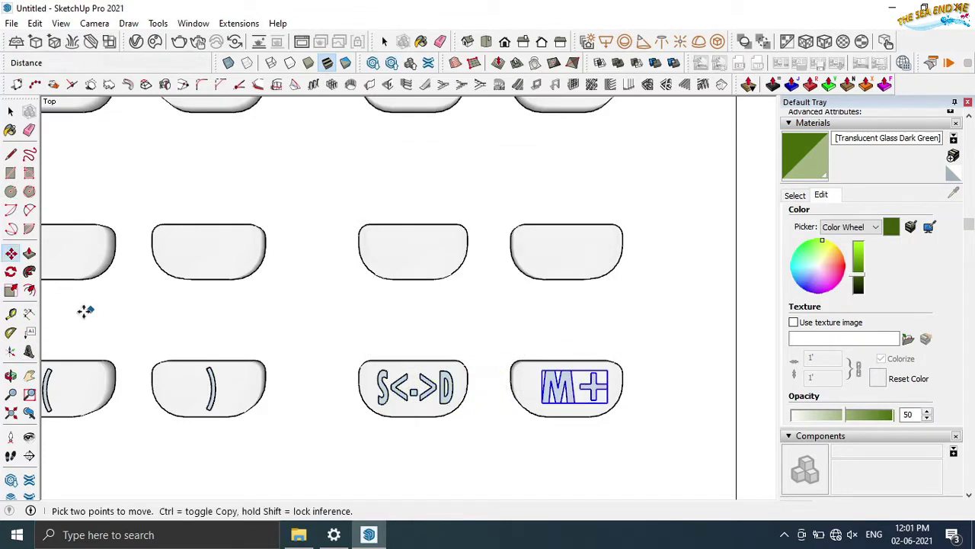
key(t)
key(Return)
click(533, 255)
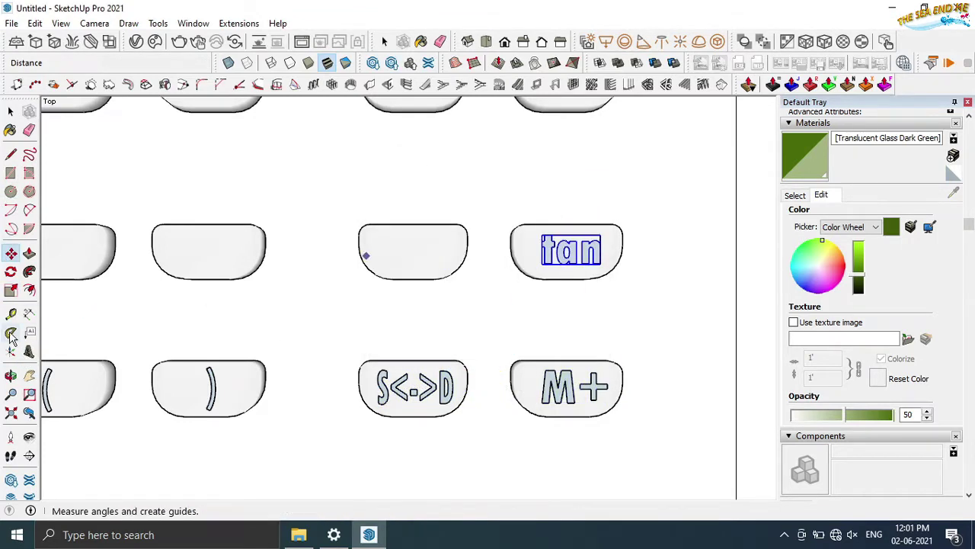
Add cos and sin labels to the keys left of tan
text(ts)
key(Return)
click(377, 257)
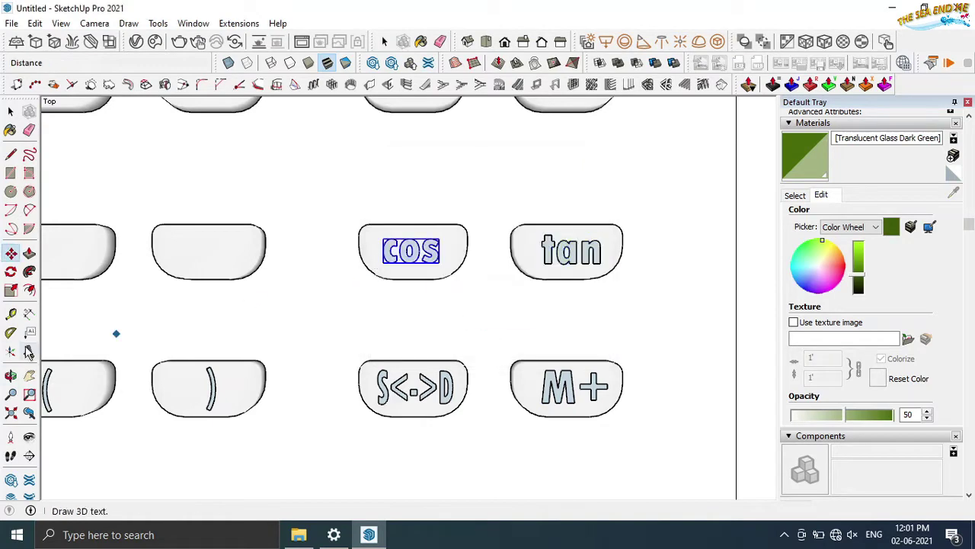
key(t)
key(Return)
click(174, 259)
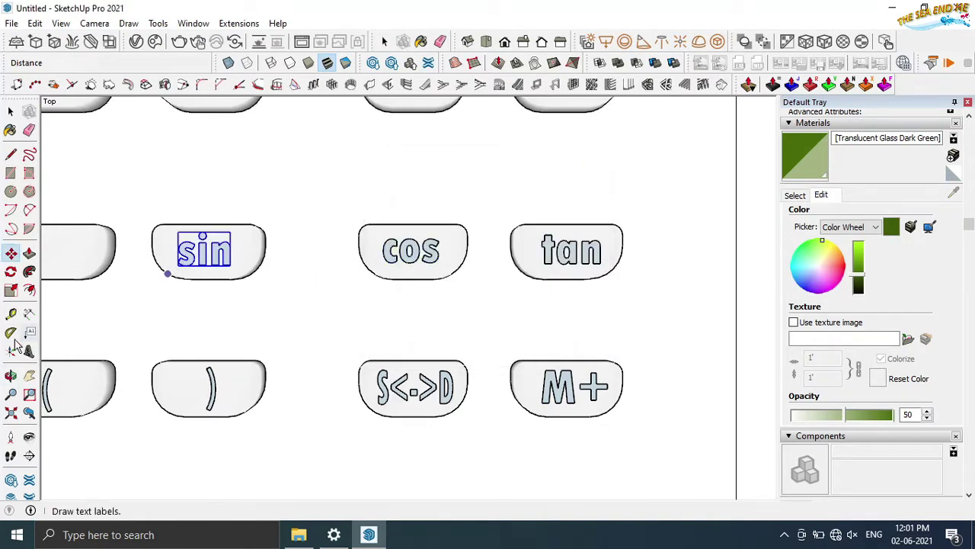
mouse_move(191, 259)
shift+middle_down()
mouse_move(496, 291)
mouse_move(689, 388)
shift+middle_up()
click(26, 355)
text(hy)
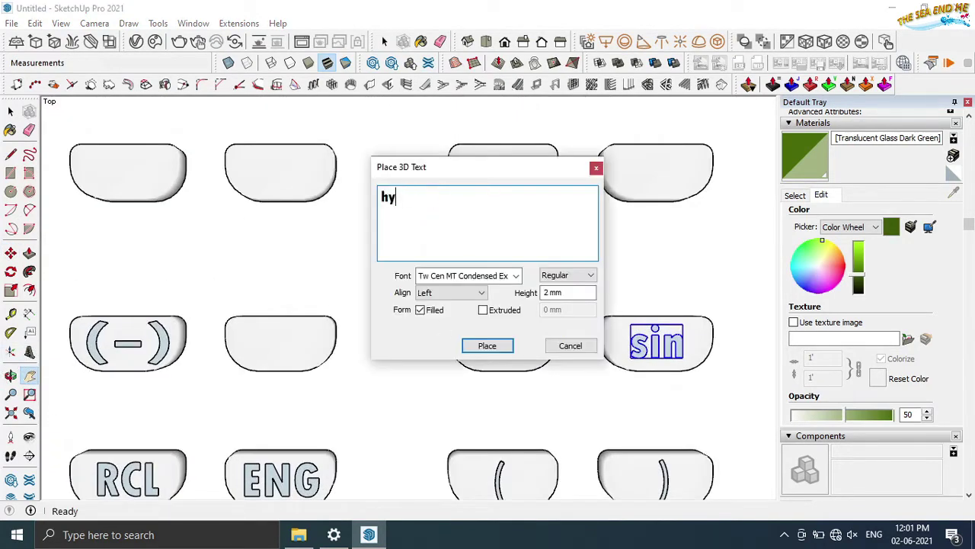
Place the hyp label and a degrees-minutes-seconds label on their keys
text(p)
key(Return)
scroll(492, 343, up, 2)
click(474, 365)
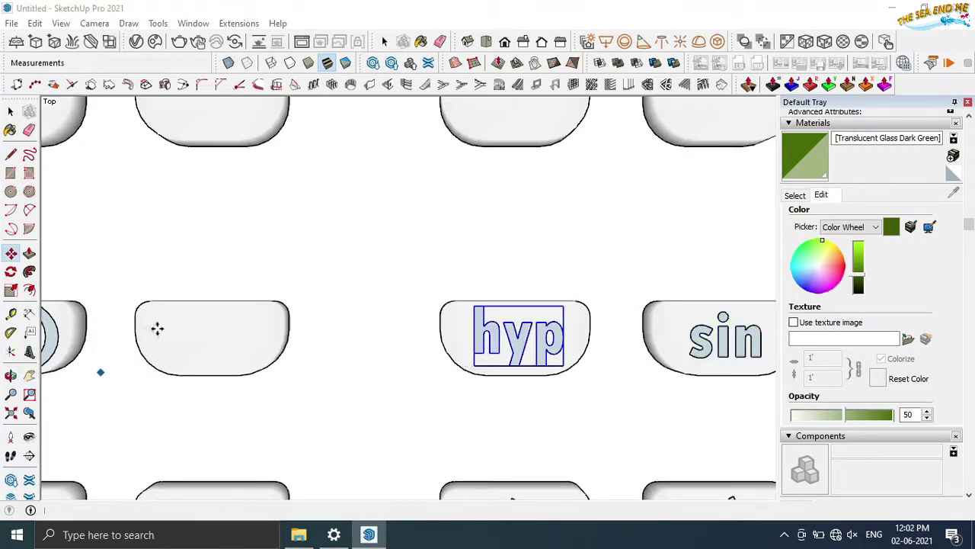
click(29, 352)
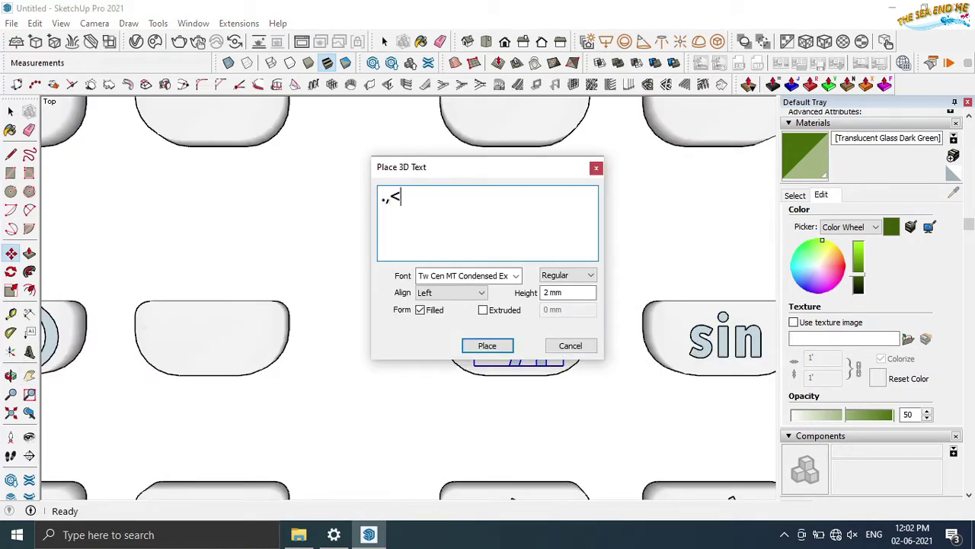
click(474, 345)
click(202, 346)
scroll(320, 233, down, 2)
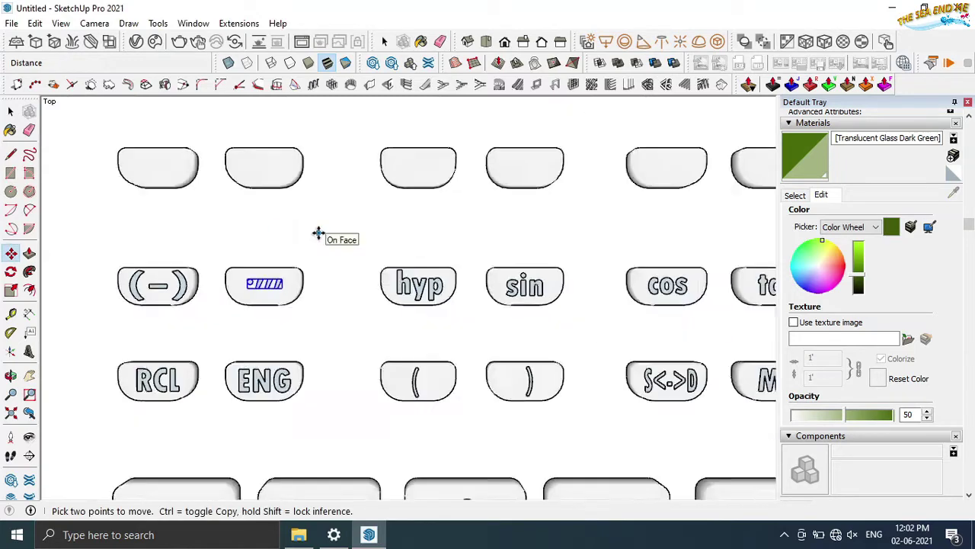
scroll(131, 194, up, 2)
Add a 3D text minus sign on the blank key
click(29, 352)
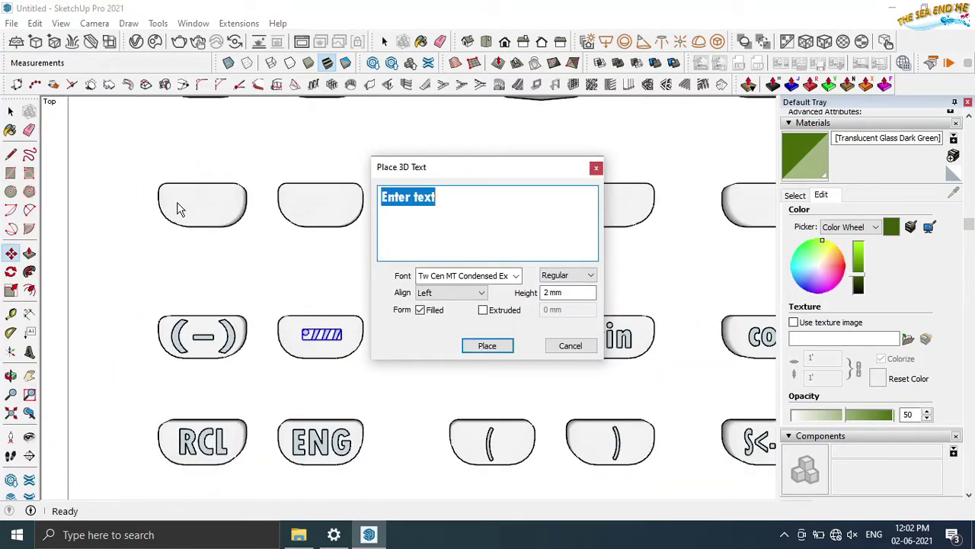
text(-)
key(Return)
click(196, 208)
Draw a small box above the minus bar and copy it below the bar
key(r)
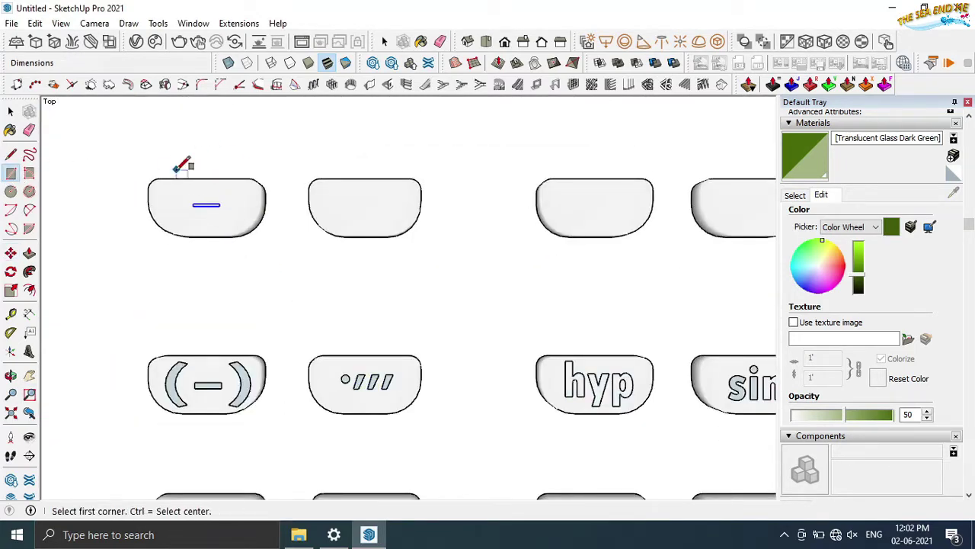
scroll(191, 196, up, 3)
click(227, 200)
click(238, 212)
key(space)
click(219, 200)
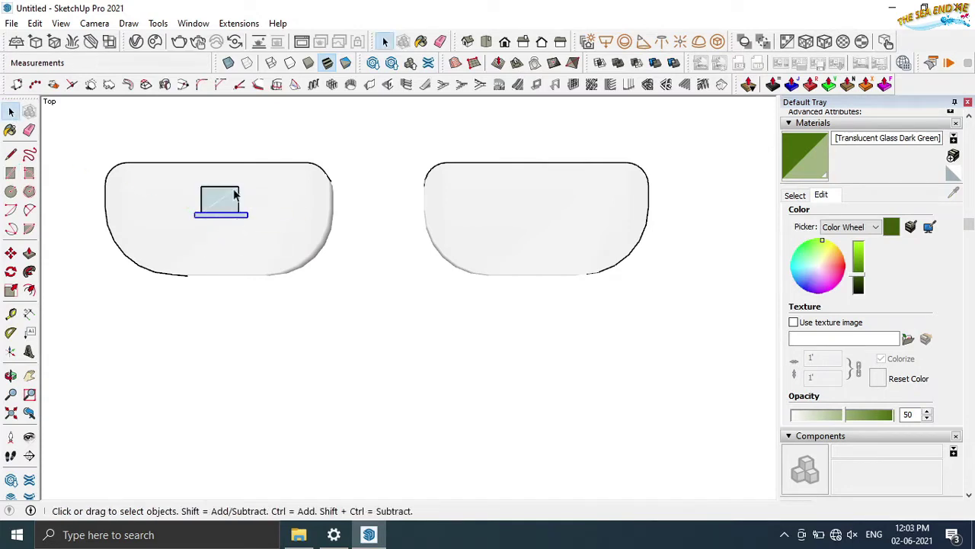
key(m)
key(ctrl)
click(201, 187)
click(12, 110)
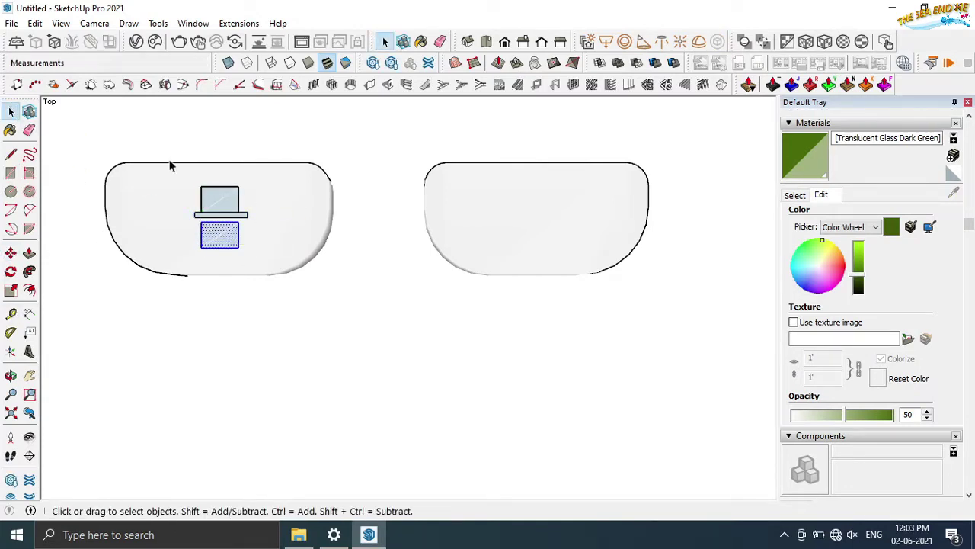
Draw the square-root tick on the next key with a box copy inside it
click(13, 155)
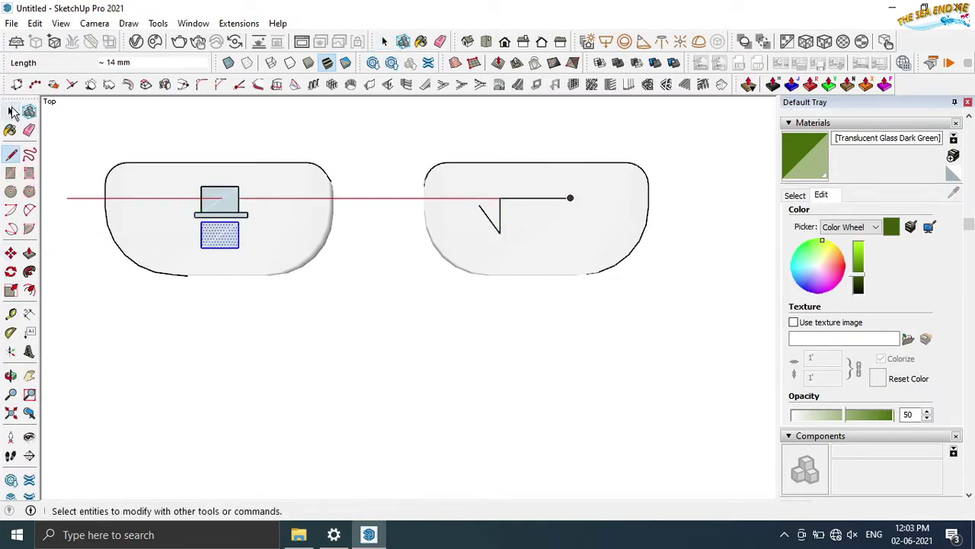
click(11, 253)
ctrl+click(200, 246)
click(518, 242)
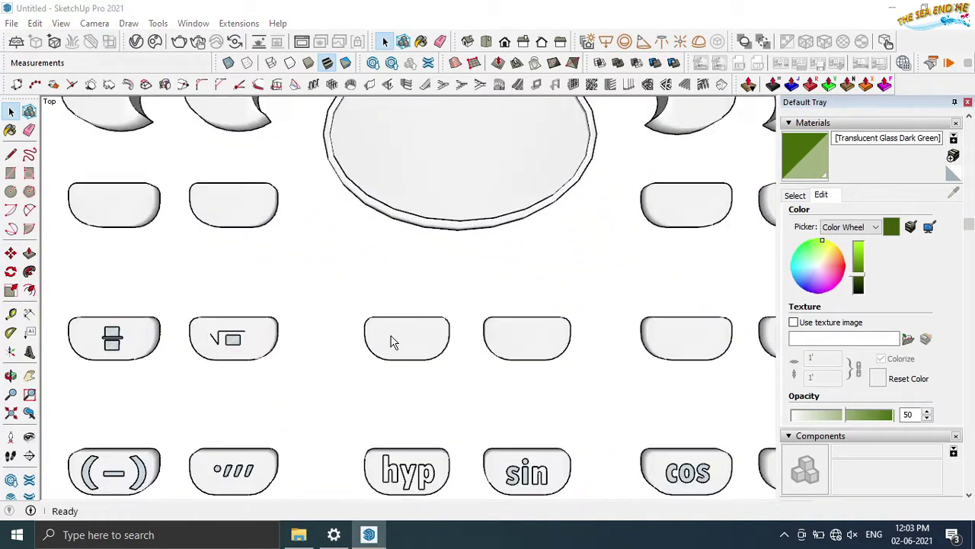
Place an x label on its key and copy it to the neighbouring key
text(x)
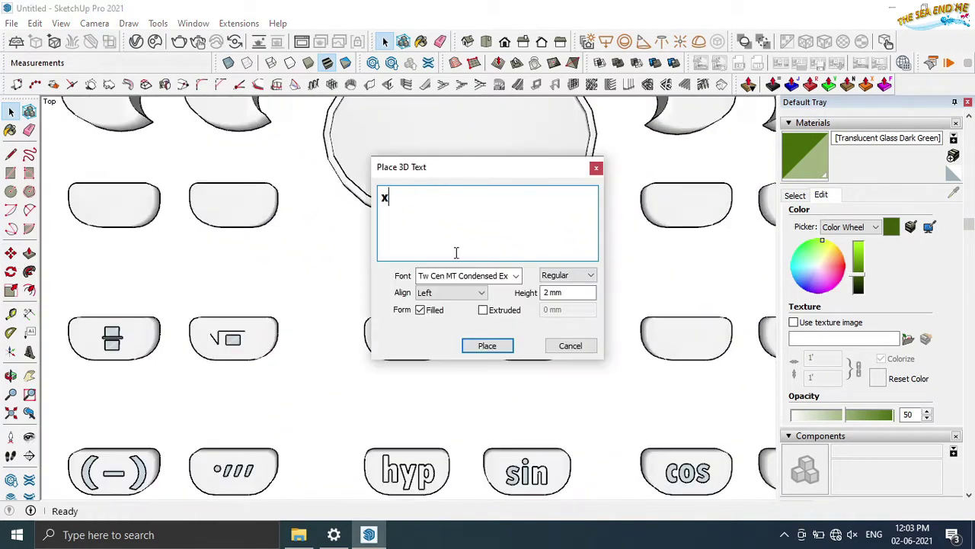
click(490, 344)
click(403, 344)
key(m)
ctrl+click(396, 349)
click(521, 346)
Shrink the small box to exponent size and copy it beside the second x
scroll(308, 313, down, 2)
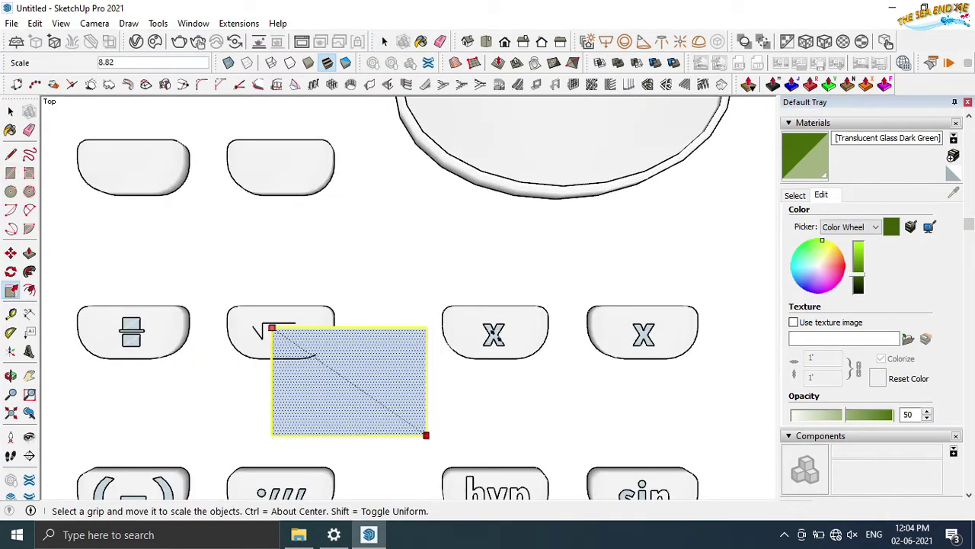
drag(424, 435, 291, 340)
click(10, 112)
key(m)
ctrl+click(289, 338)
scroll(670, 320, up, 3)
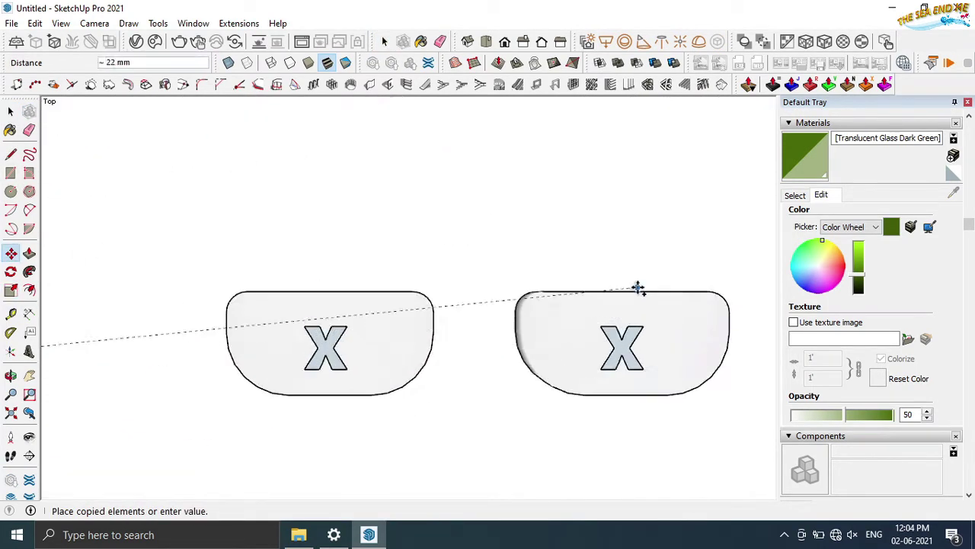
click(684, 319)
key(space)
Push/pull the exponent box up so it stands raised off the key
scroll(577, 297, up, 2)
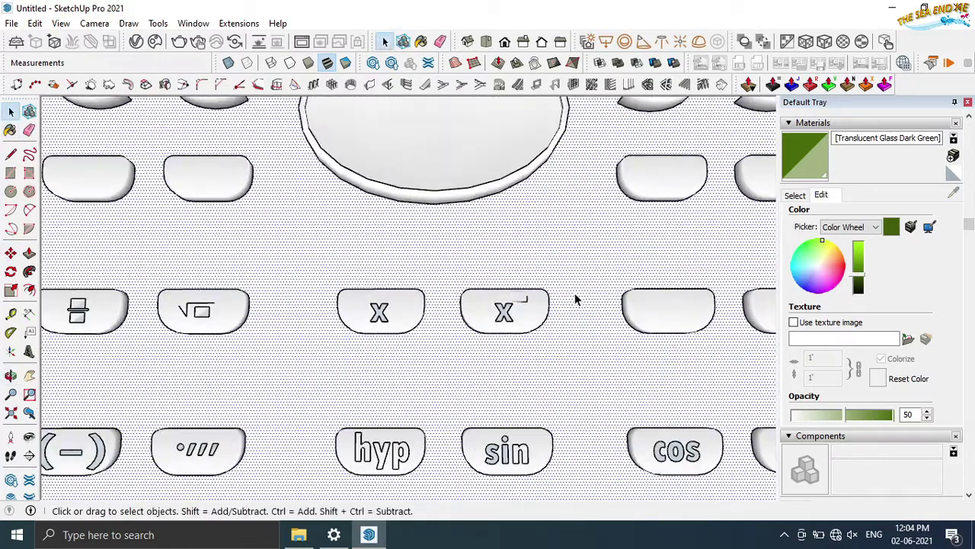
scroll(523, 305, up, 2)
middle_drag(522, 305, 516, 266)
key(p)
drag(516, 266, 504, 234)
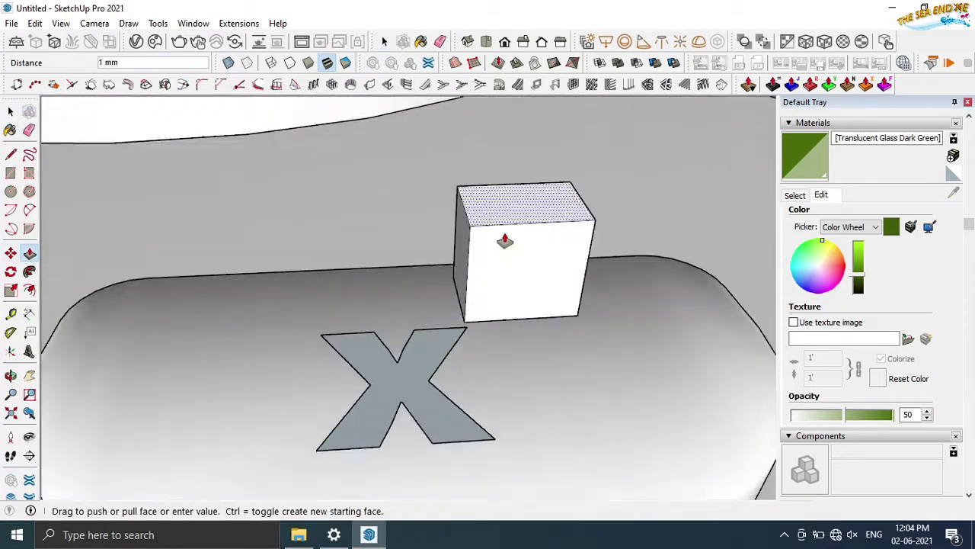
scroll(504, 234, up, 3)
click(503, 234)
scroll(503, 233, down, 5)
middle_drag(370, 431, 584, 202)
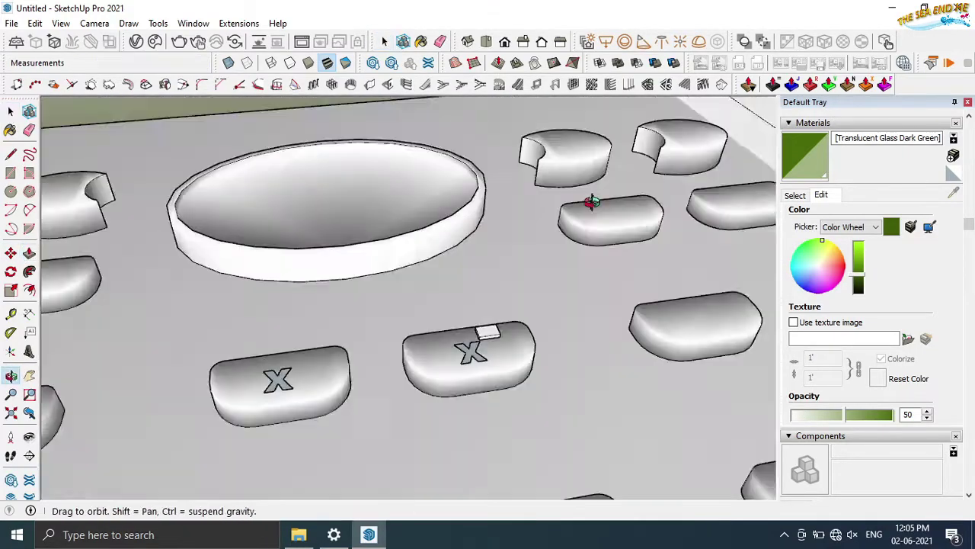
key(space)
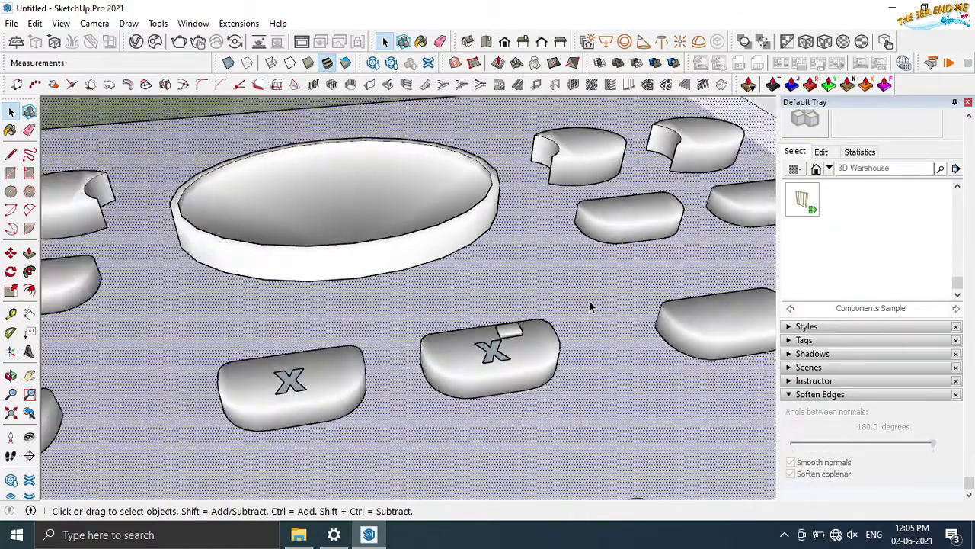
Copy the x² exponent box onto a blank key from a near-top view
mouse_move(588, 300)
middle_down()
mouse_move(526, 472)
mouse_move(556, 373)
middle_up()
scroll(556, 373, down, 3)
scroll(563, 320, down, 2)
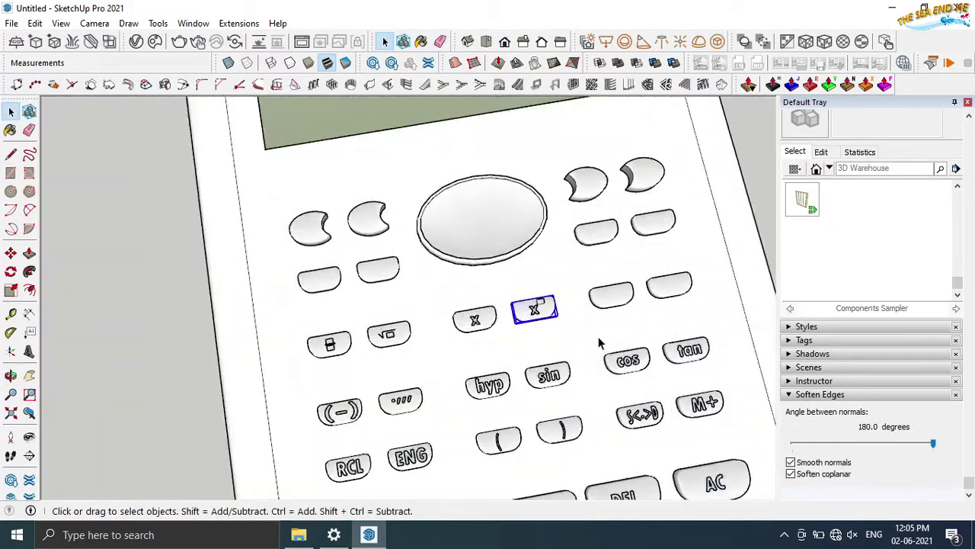
scroll(573, 269, down, 2)
scroll(572, 269, up, 4)
scroll(351, 263, down, 4)
key(m)
key(ctrl)
click(305, 488)
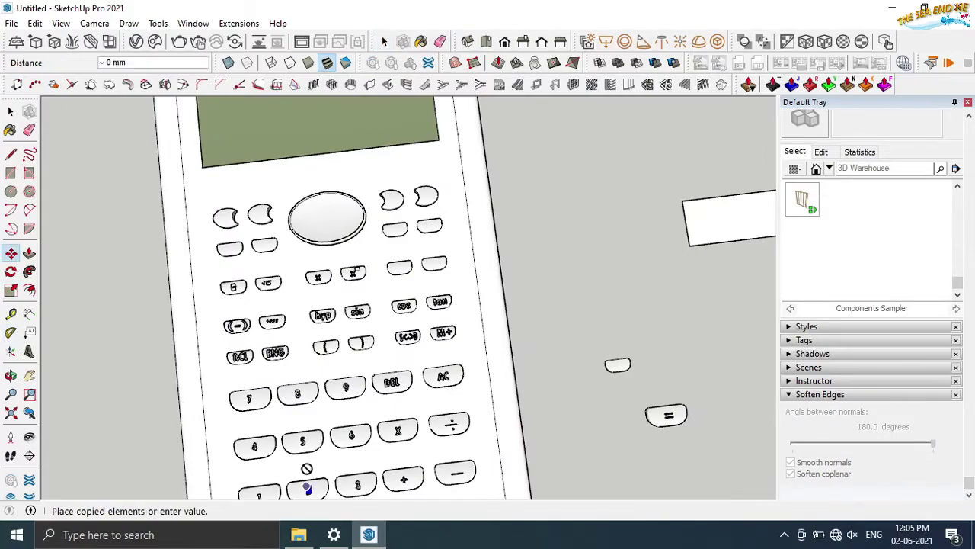
scroll(303, 251, up, 4)
click(303, 251)
Scale the copied 2 down to exponent size and move it onto the x key
scroll(303, 251, up, 5)
key(s)
drag(338, 236, 305, 279)
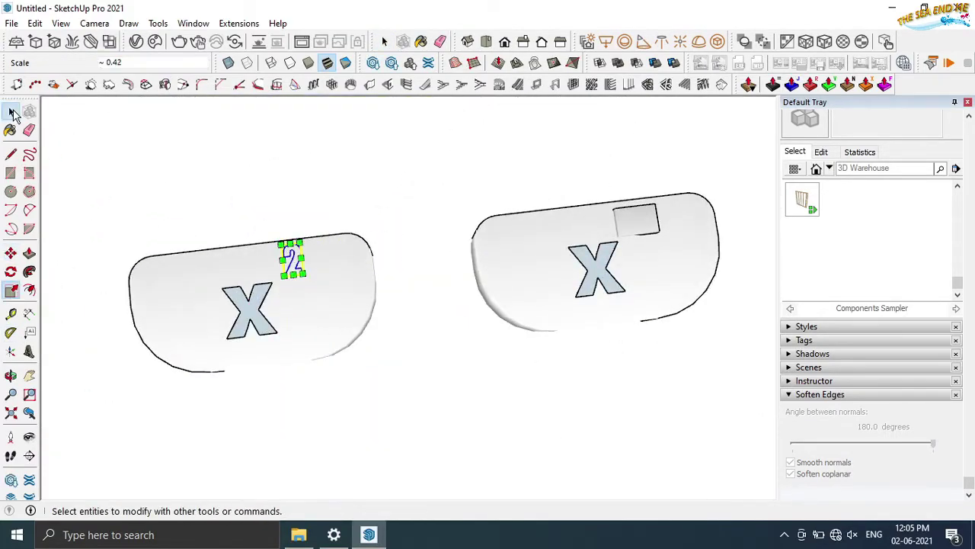
key(space)
scroll(227, 240, down, 5)
scroll(227, 240, up, 4)
key(m)
click(230, 222)
scroll(251, 221, up, 3)
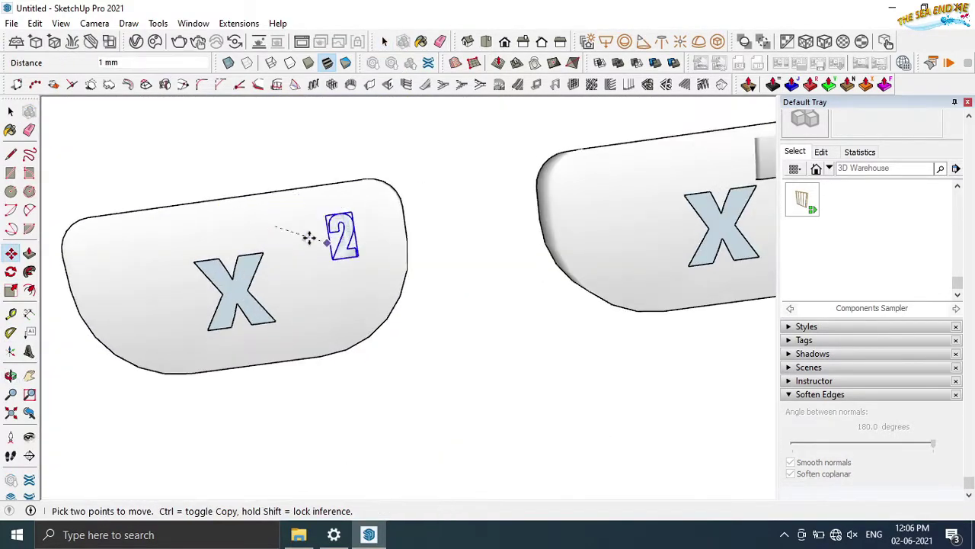
click(256, 223)
key(space)
scroll(257, 223, down, 5)
scroll(257, 222, down, 3)
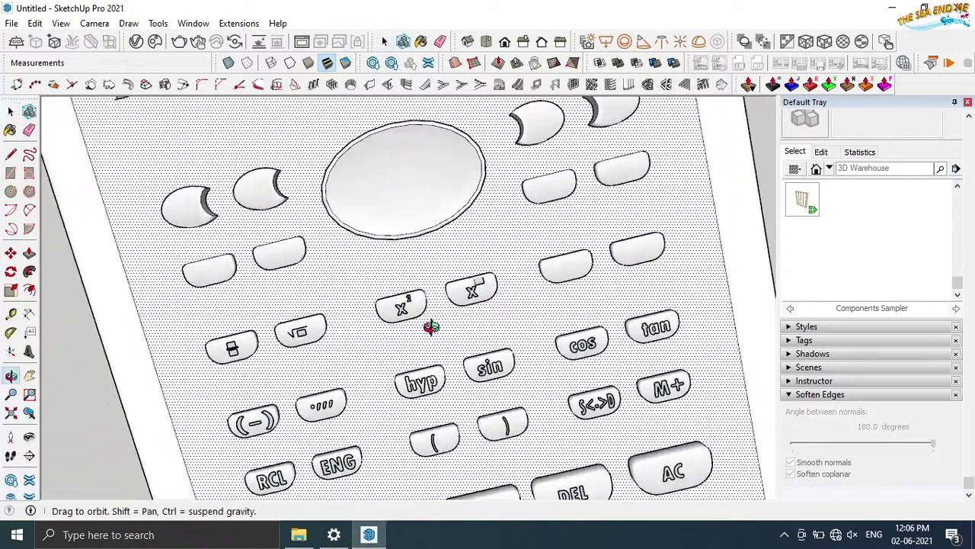
Add log and ln 3D text labels on adjacent keys
click(29, 352)
key(Return)
scroll(468, 279, up, 4)
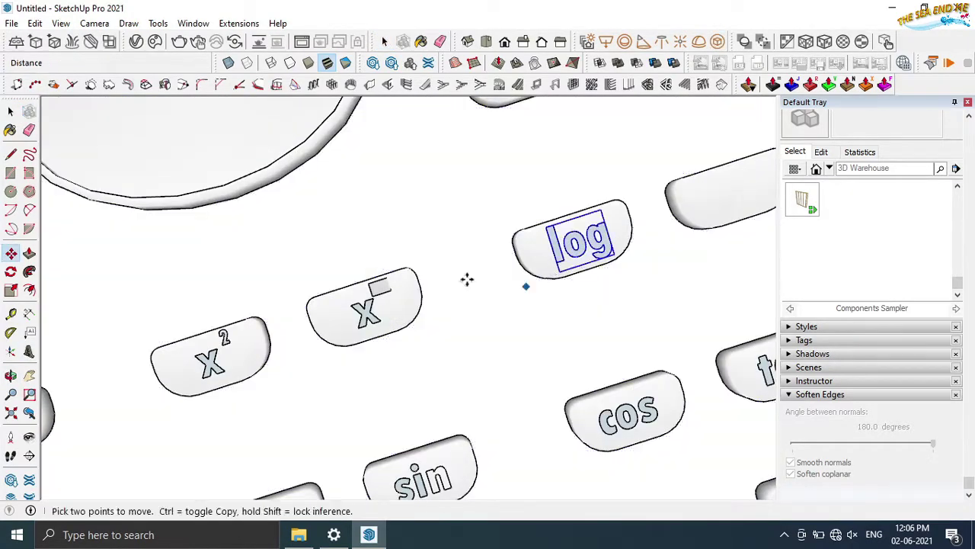
click(444, 278)
text(ln)
key(Return)
click(652, 218)
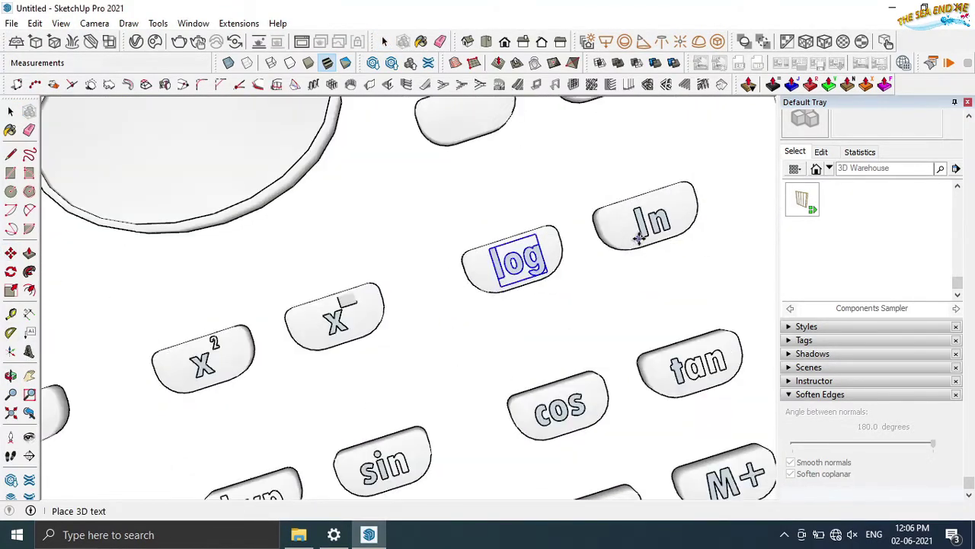
scroll(172, 267, down, 5)
Put CALC on the top-left key and REPLAY on the large oval key
click(29, 352)
key(Return)
scroll(229, 255, up, 5)
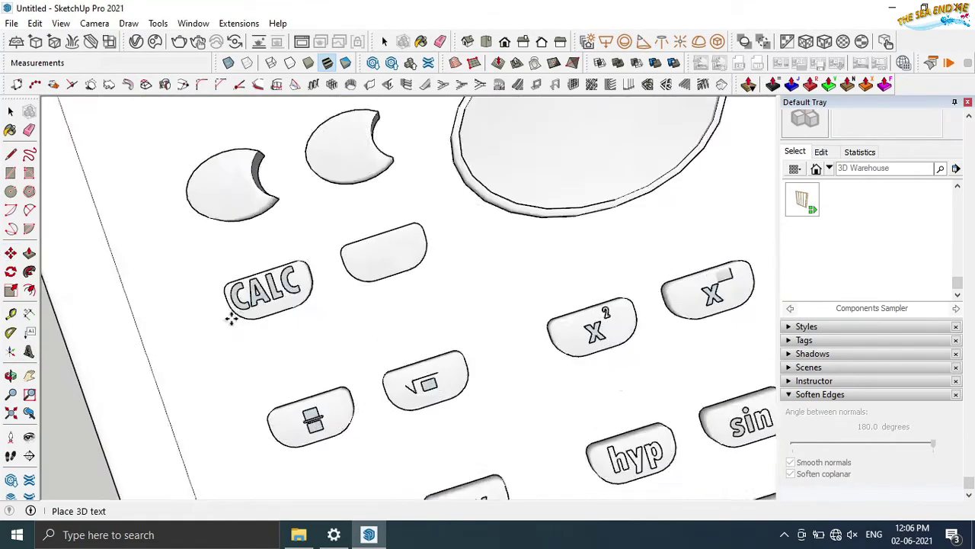
click(236, 309)
click(29, 352)
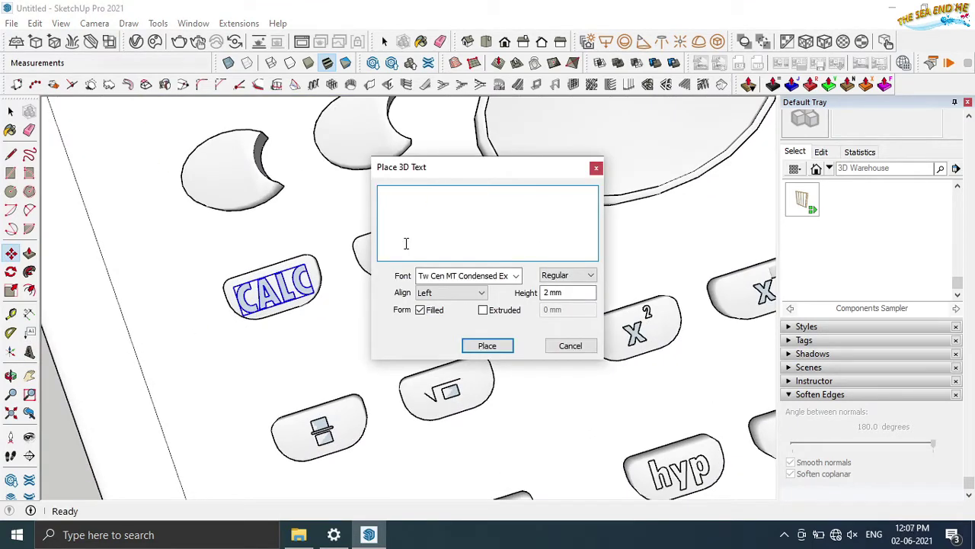
text(REPLAY)
key(Return)
scroll(435, 297, down, 3)
scroll(499, 247, up, 2)
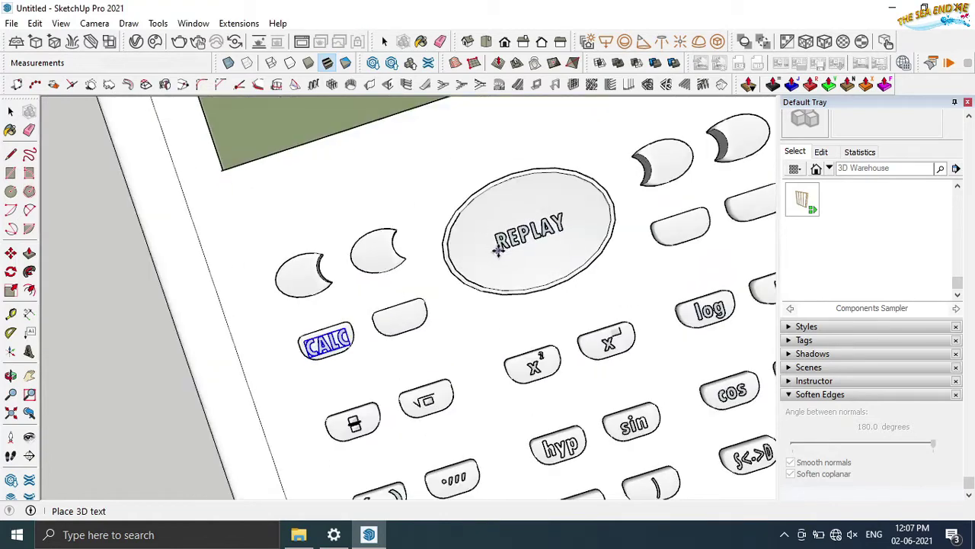
click(497, 249)
click(11, 113)
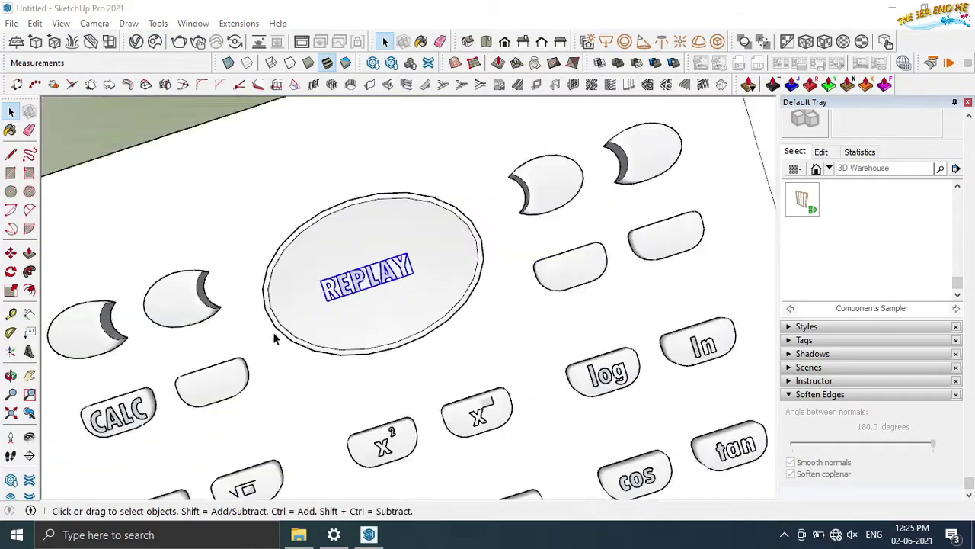
In a top-down view, recentre REPLAY on the oval key
middle_drag(272, 336, 185, 338)
scroll(355, 304, down, 3)
scroll(304, 343, up, 4)
click(11, 252)
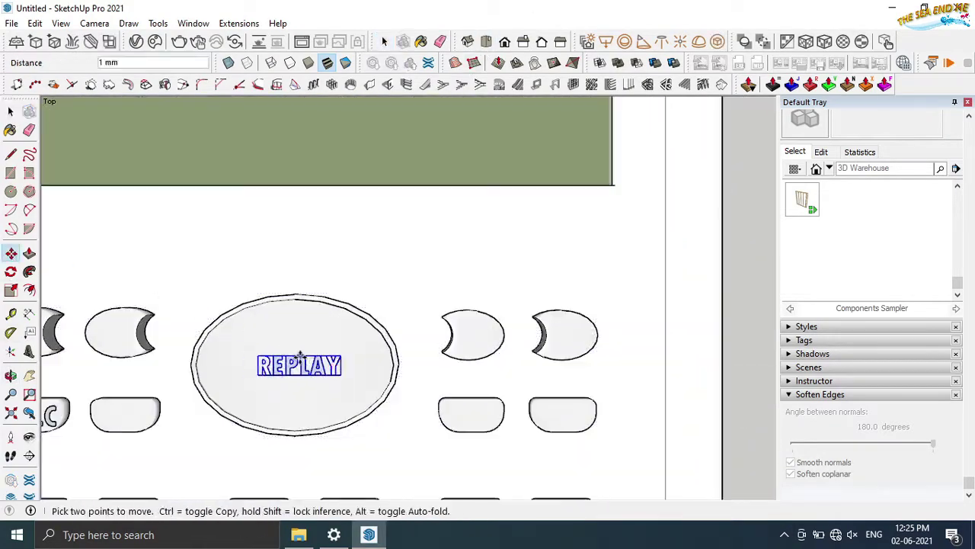
click(11, 112)
scroll(394, 418, down, 2)
scroll(317, 434, up, 3)
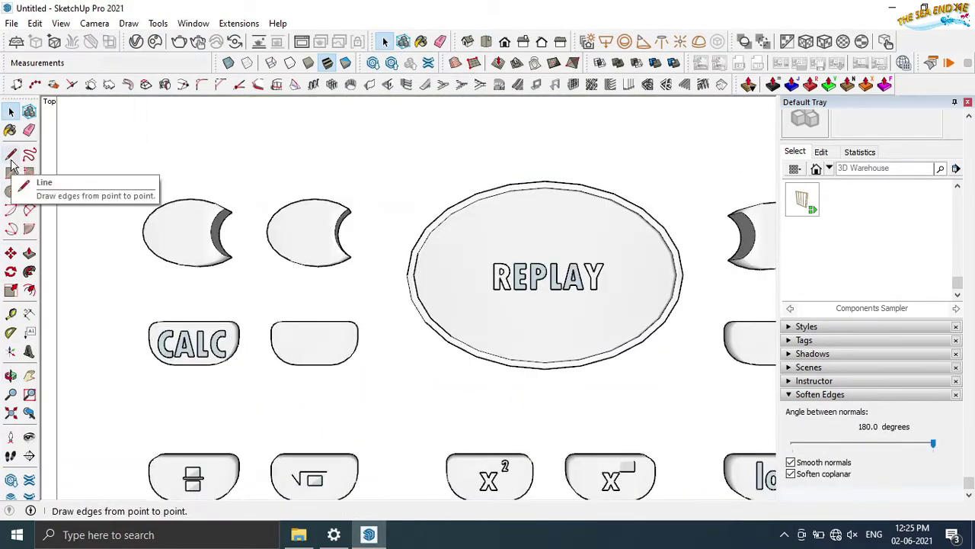
Add a 3D text S on the blank key beside CALC
click(29, 350)
text(S)
click(487, 345)
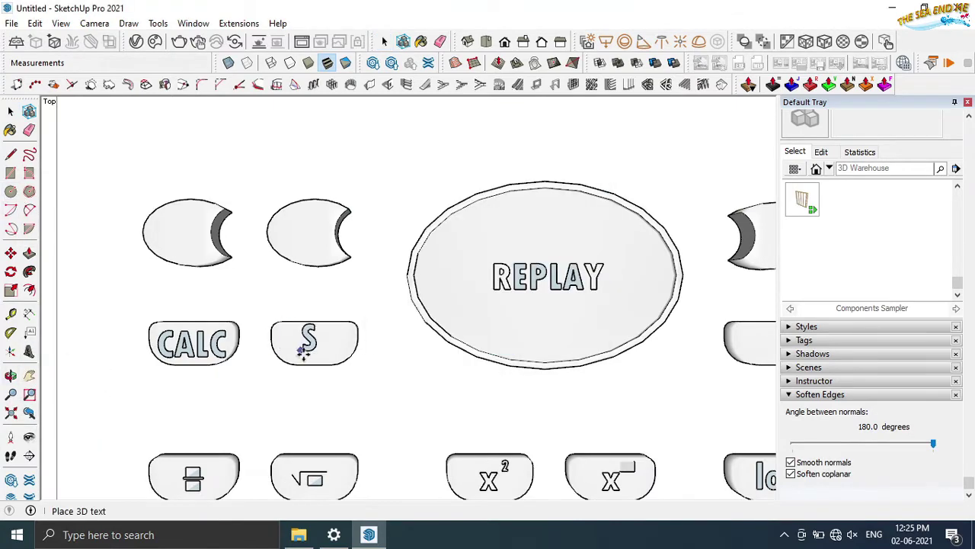
scroll(297, 343, up, 2)
click(290, 343)
scroll(289, 344, down, 2)
key(space)
scroll(549, 420, up, 2)
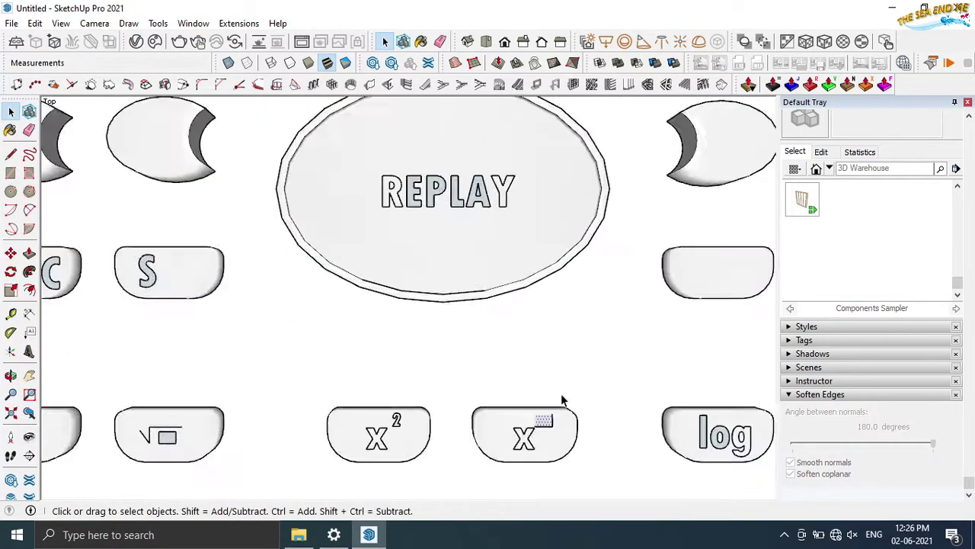
scroll(561, 399, down, 2)
Copy the small exponent box onto the S key
key(m)
click(555, 419)
scroll(267, 292, up, 3)
mouse_move(268, 292)
middle_down()
mouse_move(284, 163)
mouse_move(283, 300)
mouse_move(272, 225)
middle_up()
click(279, 341)
key(space)
scroll(272, 225, down, 3)
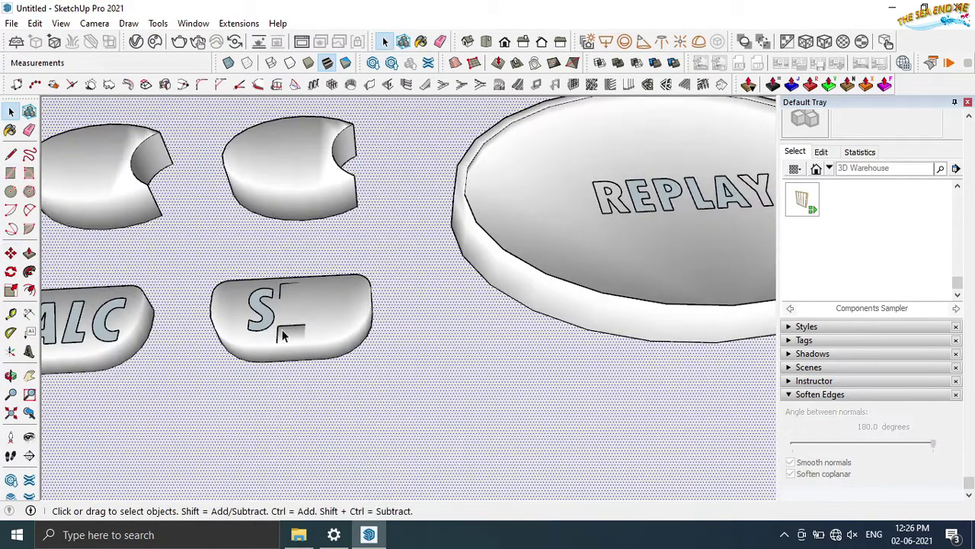
click(286, 318)
middle_drag(285, 318, 311, 309)
mouse_move(309, 244)
middle_down()
mouse_move(323, 249)
mouse_move(322, 272)
middle_up()
Draw a line on the S key and move the small plate to the key's right edge
key(l)
click(305, 276)
click(328, 259)
scroll(327, 259, up, 2)
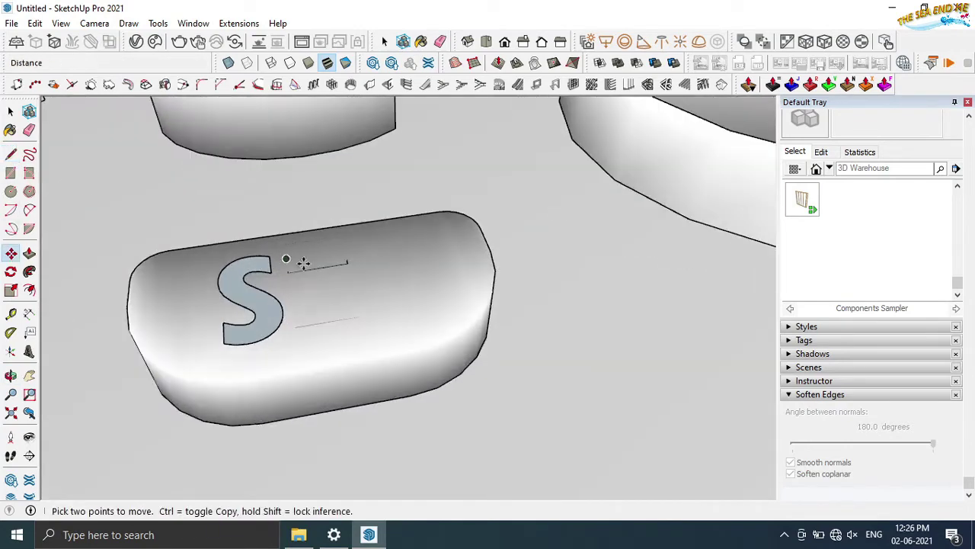
click(303, 262)
middle_drag(303, 262, 429, 274)
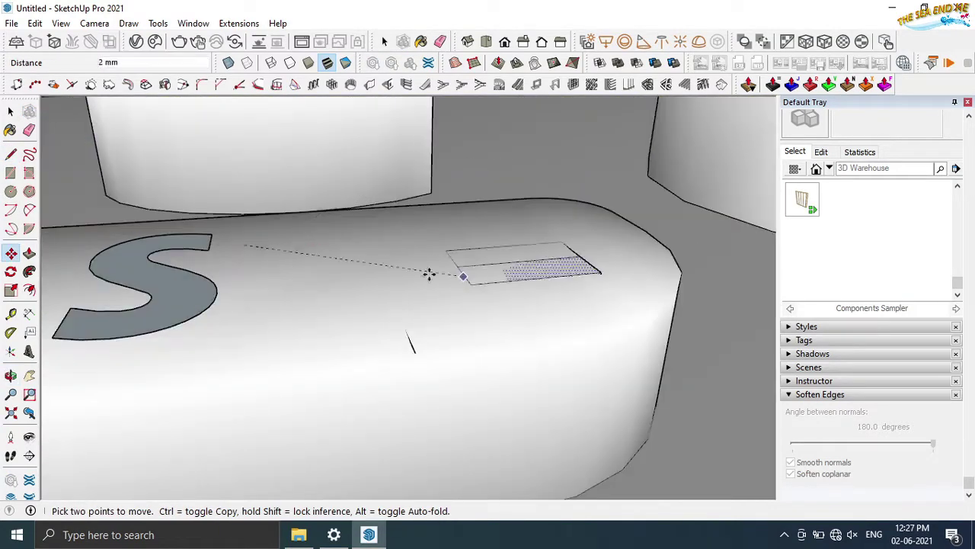
click(670, 256)
scroll(536, 278, down, 2)
key(space)
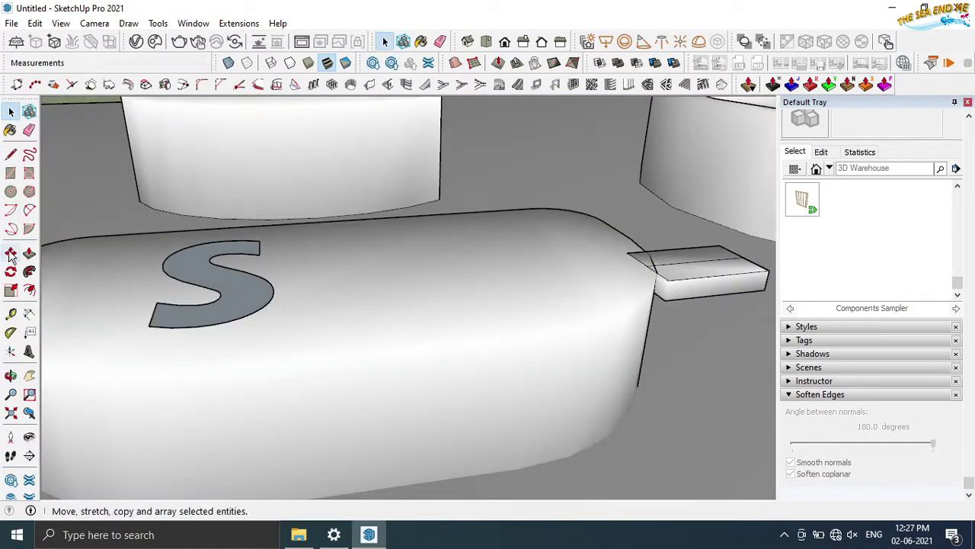
Move the plate beside the S and Ctrl-copy it below to form stacked bars
click(11, 256)
click(11, 112)
click(675, 276)
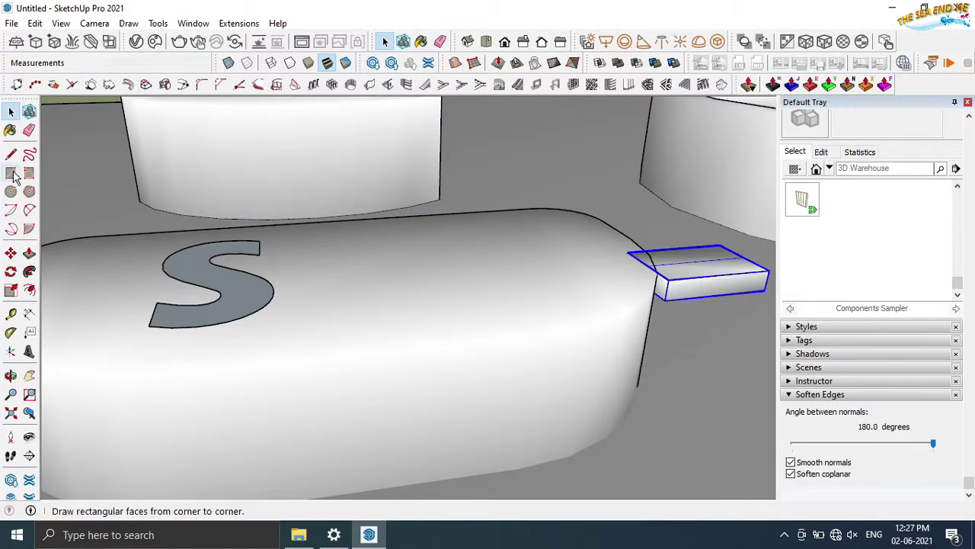
click(742, 294)
click(385, 253)
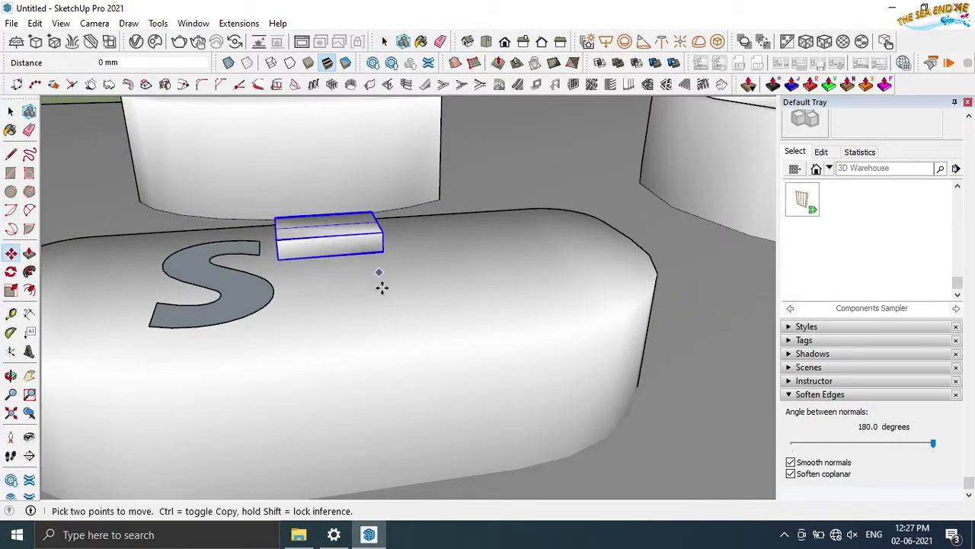
key(ctrl)
click(381, 255)
scroll(394, 304, down, 2)
click(403, 370)
key(ctrl)
click(380, 338)
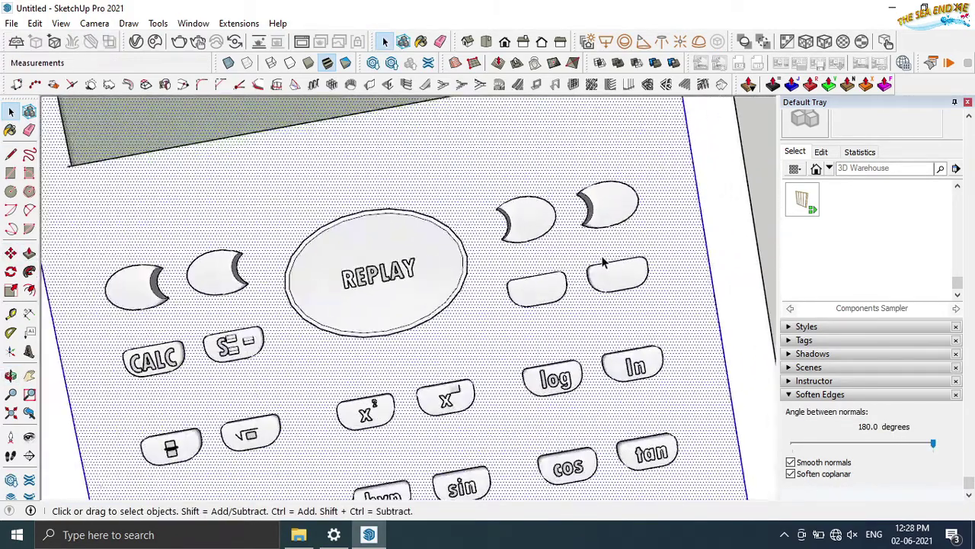
Build x⁻¹ on the first blank key by copying an x and a 1 scaled 1.25 as exponent
key(m)
key(ctrl)
click(467, 350)
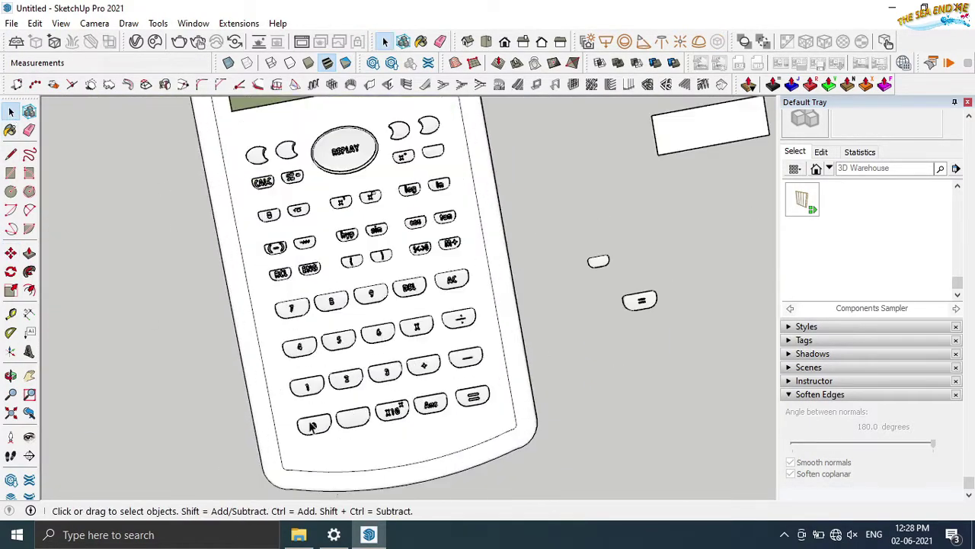
key(m)
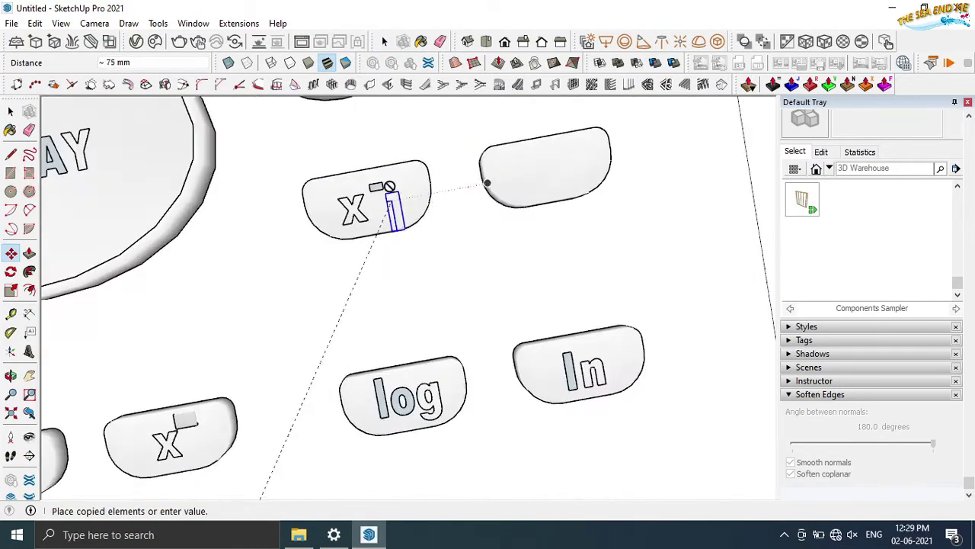
click(389, 187)
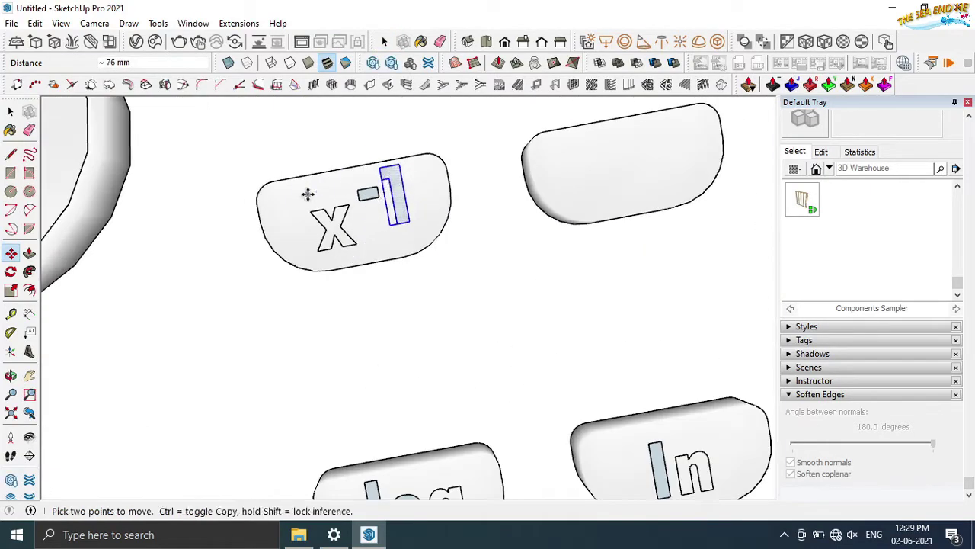
key(s)
click(386, 159)
click(389, 134)
Copy the log label and its small exponent box onto the next key, then select all keypad keys
key(space)
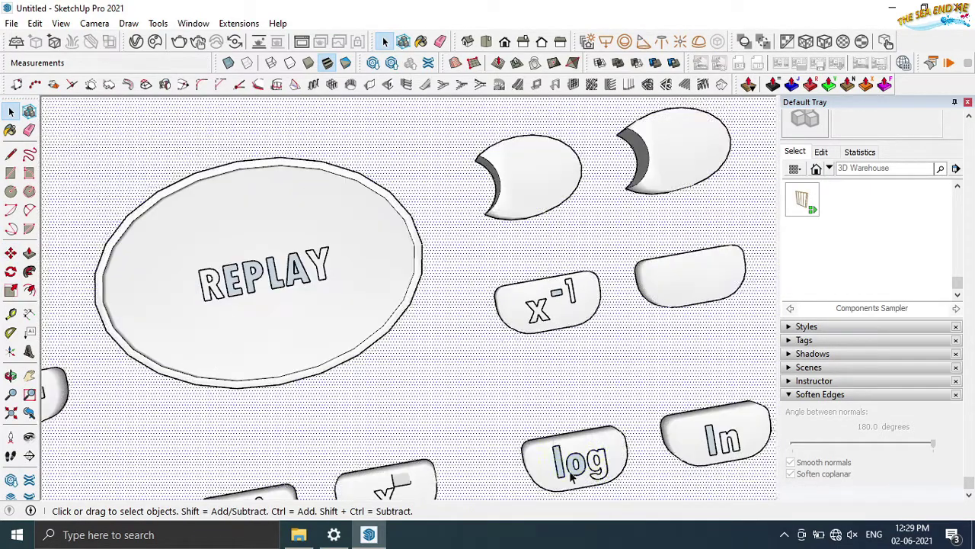
key(m)
key(Escape)
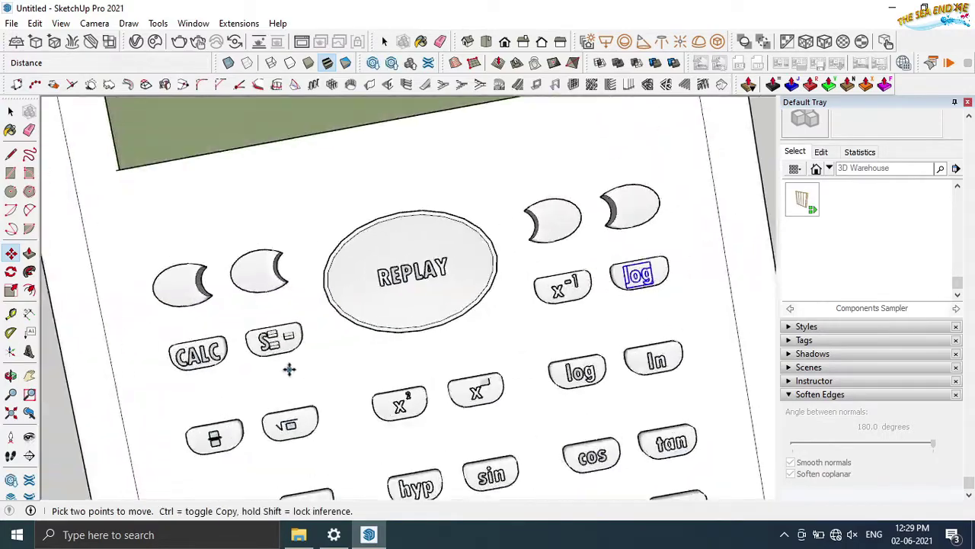
key(space)
key(m)
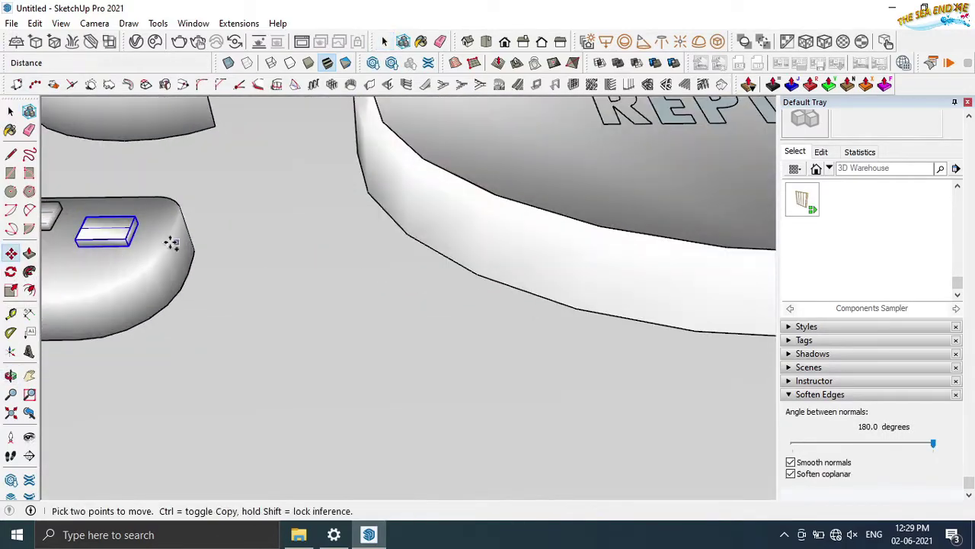
key(ctrl)
click(107, 229)
click(571, 279)
key(space)
middle_drag(128, 152, 414, 320)
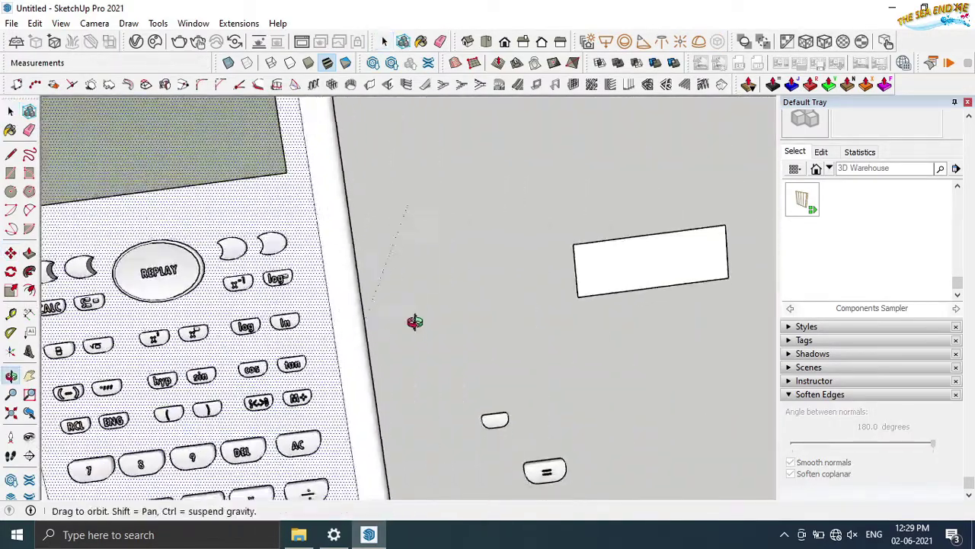
mouse_move(216, 221)
mouse_down()
mouse_move(505, 452)
mouse_move(451, 472)
mouse_up()
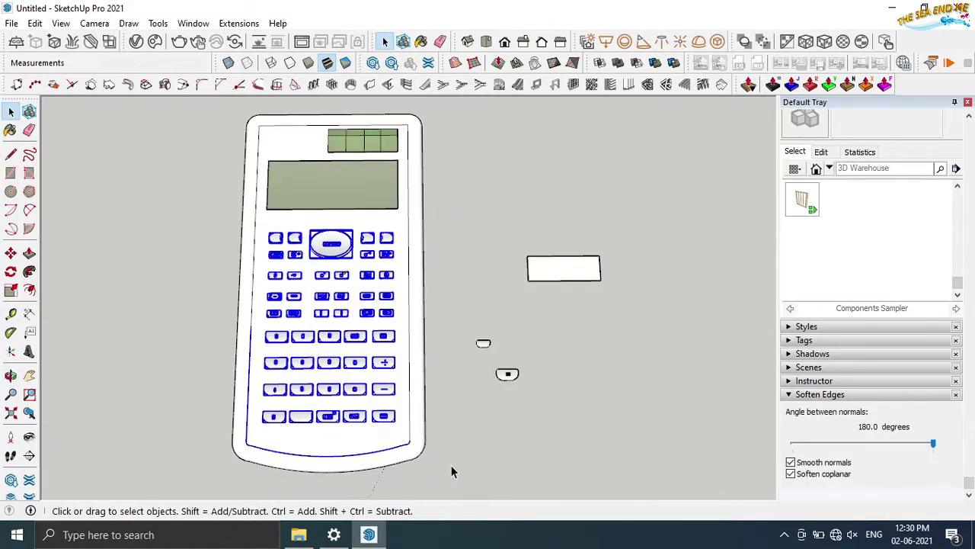
Open the Colors materials library and pick white as the paint colour
click(794, 168)
click(794, 274)
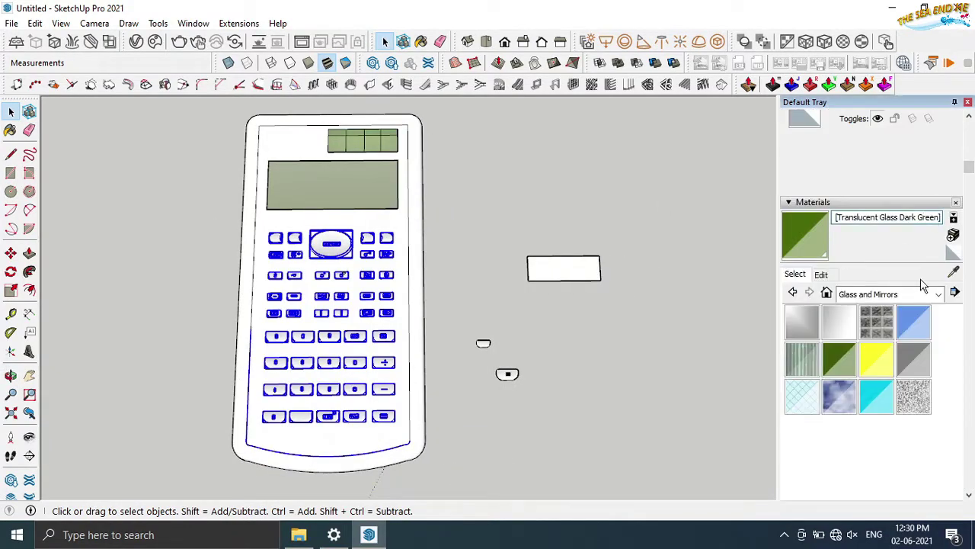
click(939, 294)
click(892, 339)
click(802, 333)
scroll(355, 322, up, 3)
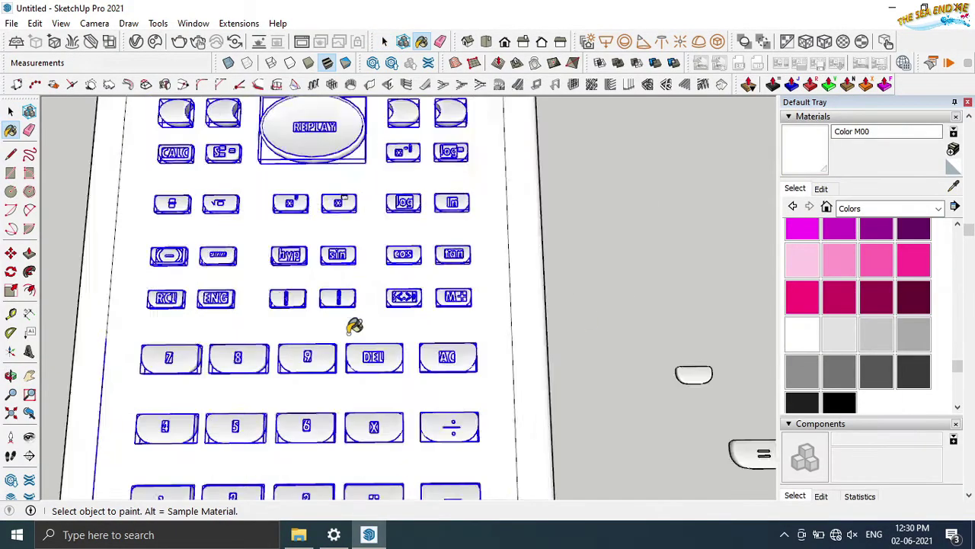
scroll(349, 263, up, 3)
key(space)
scroll(463, 287, down, 5)
middle_drag(463, 287, 306, 275)
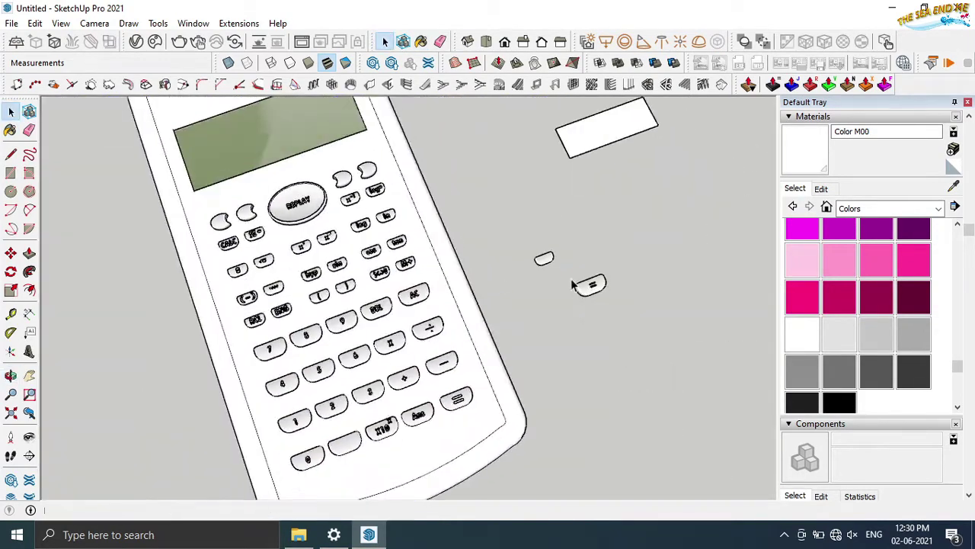
scroll(306, 275, up, 4)
scroll(305, 276, down, 5)
scroll(222, 106, up, 5)
Place 3D text 'DCND' in Tw Cen MT Condensed, 5 mm, at the calculator's top-left
click(29, 352)
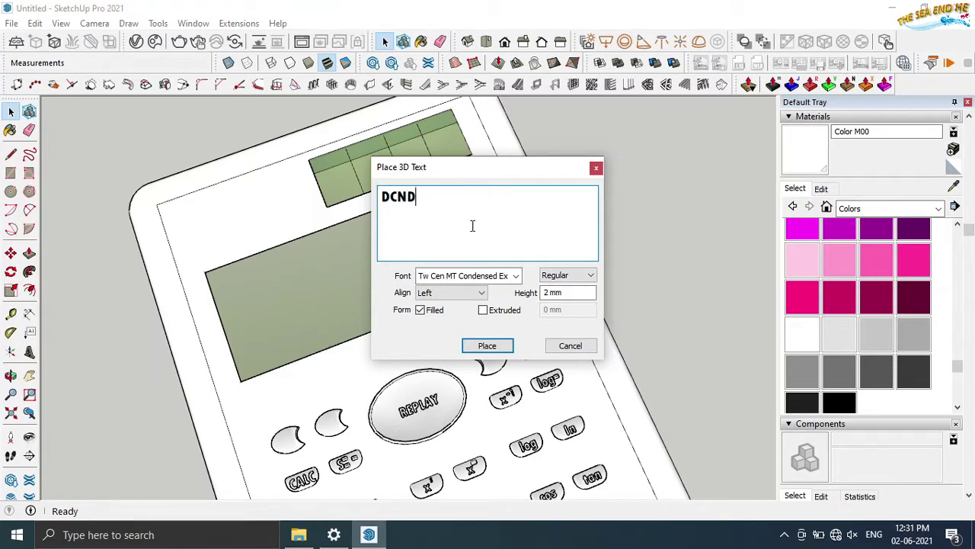
click(480, 339)
scroll(171, 223, up, 3)
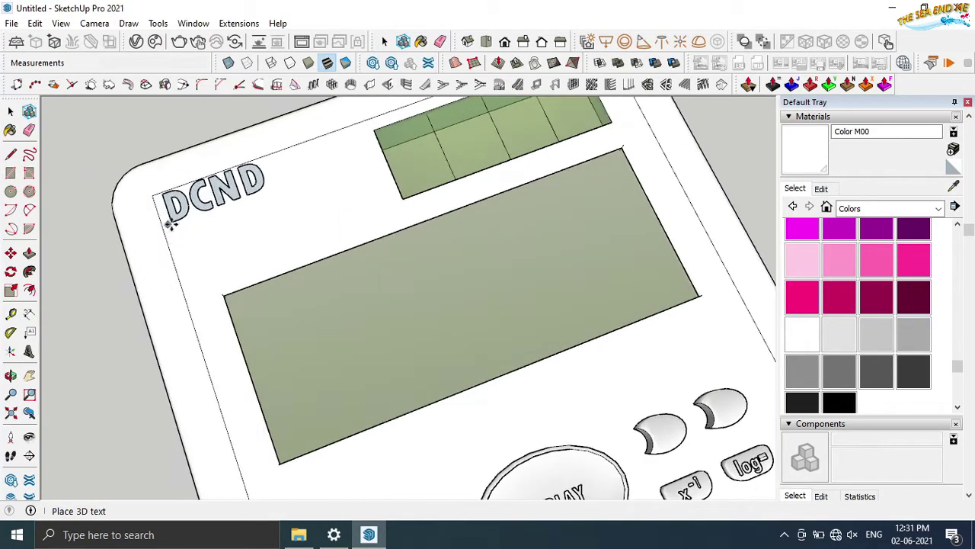
click(199, 217)
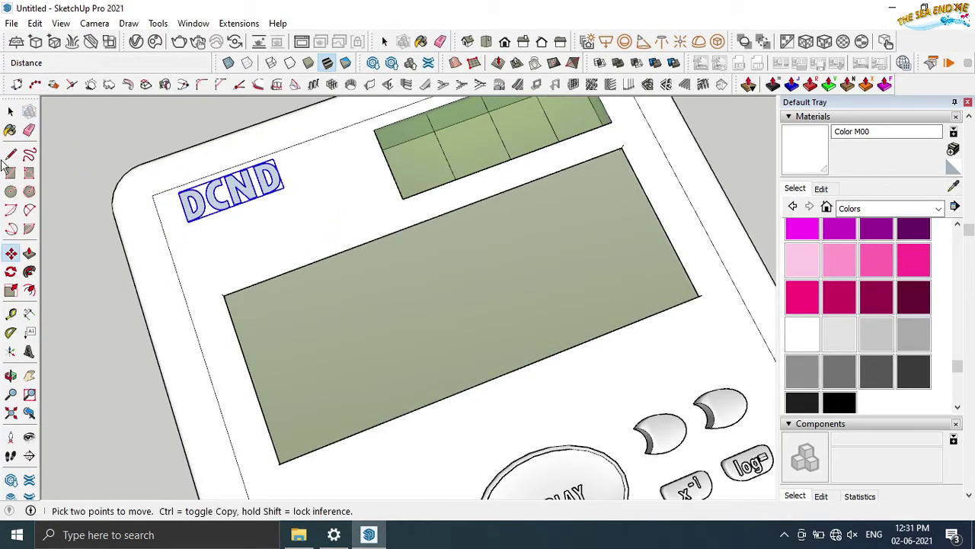
Paint the DCND lettering black and start a 5 mm 'fx-991ES PLUS' 3D text entry
click(10, 112)
click(139, 126)
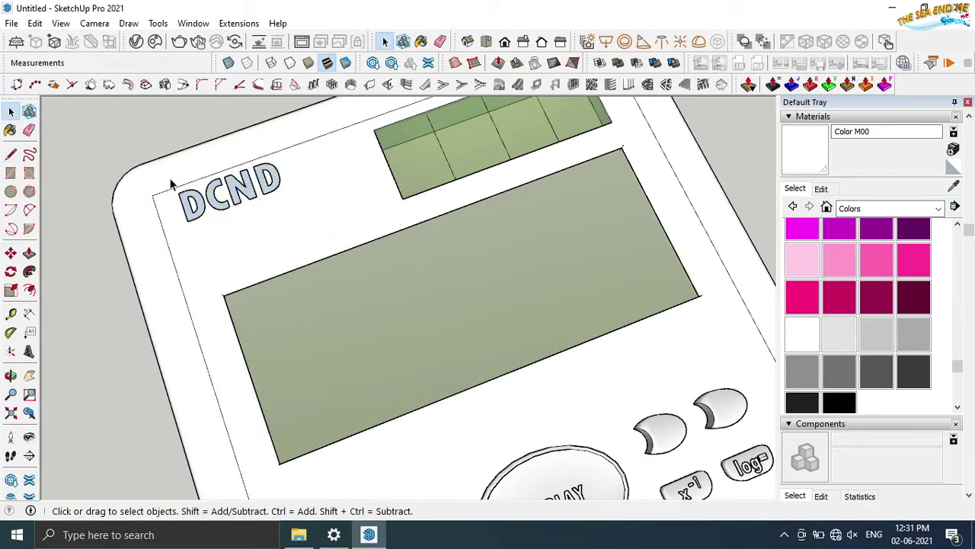
click(216, 202)
click(841, 396)
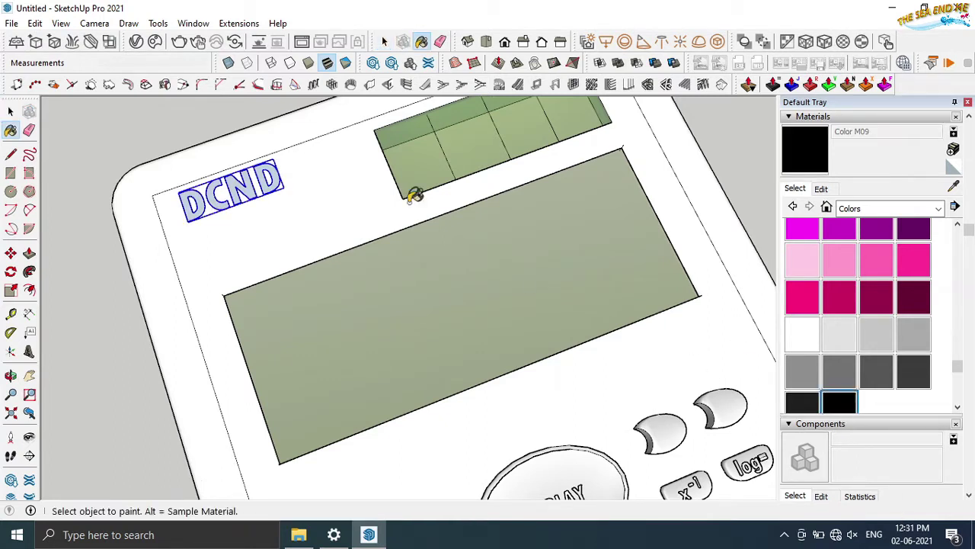
click(217, 176)
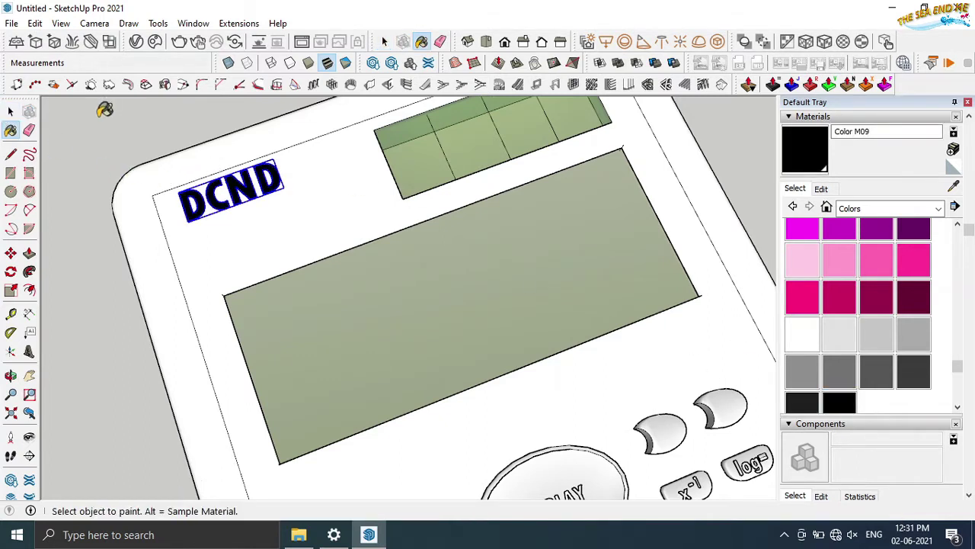
click(10, 111)
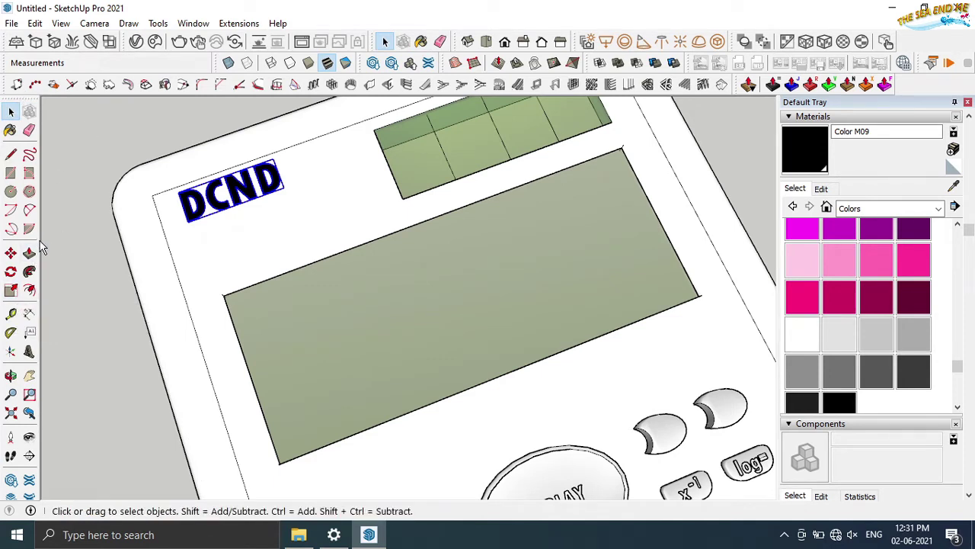
click(30, 354)
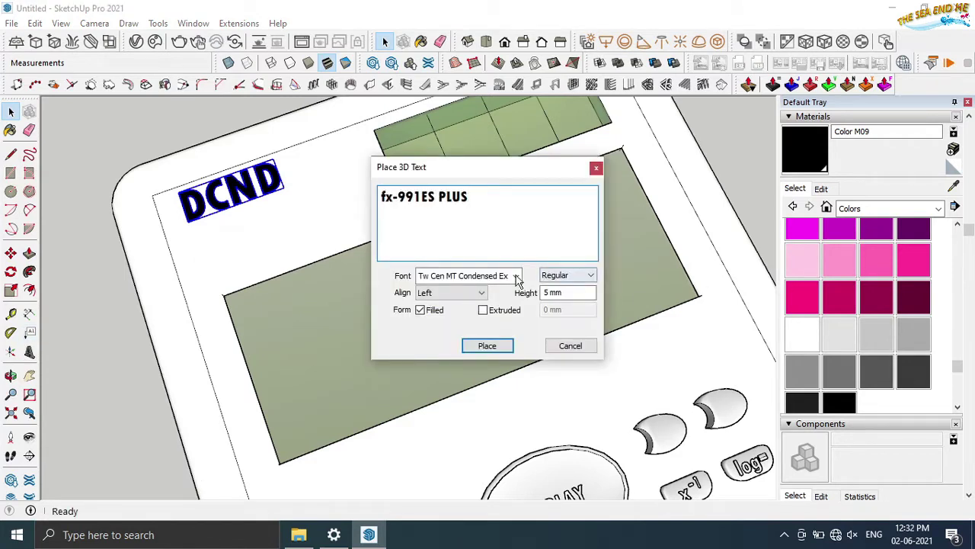
Place 'fx-991ES PLUS' below DCND and 'Two WAY POWER' above the display's right side
key(Return)
scroll(252, 251, up, 3)
click(200, 268)
key(m)
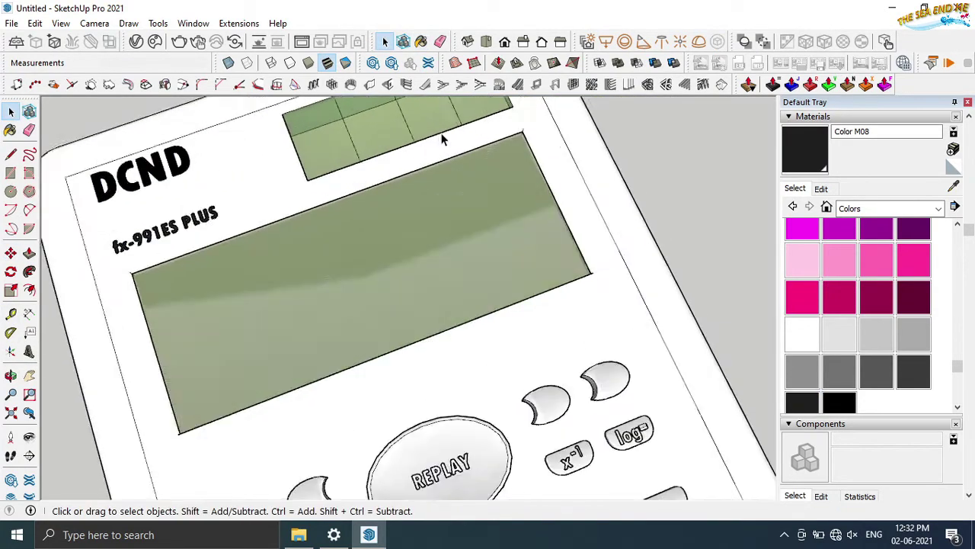
text(tw)
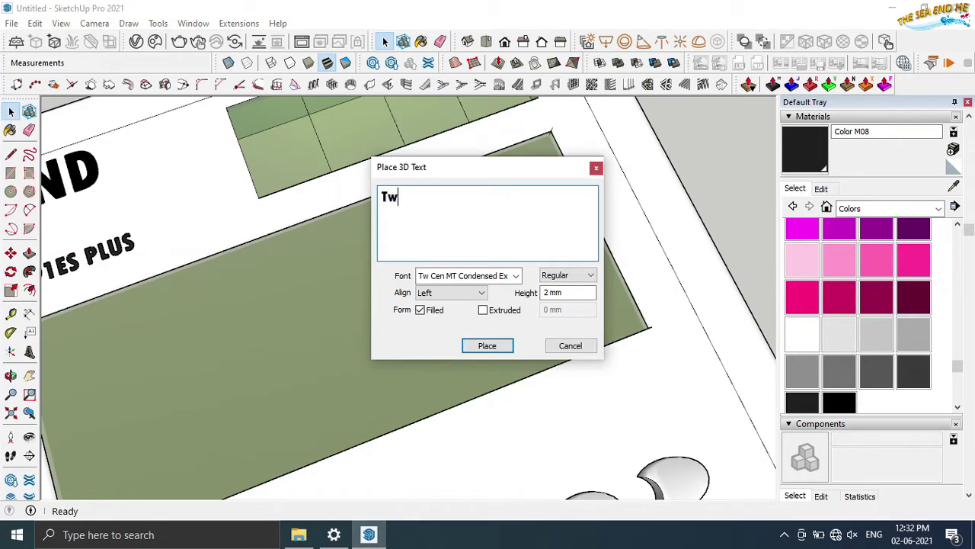
click(476, 351)
click(337, 192)
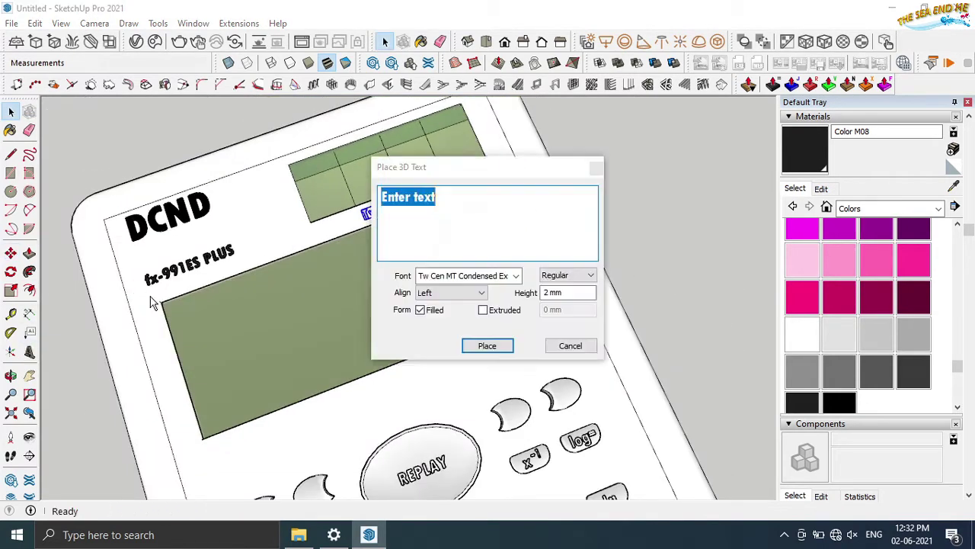
Add 2 mm 'NATURAL V.P.AM' text under fx-991ES PLUS and paint it green
text(NATURAL V.P.AM)
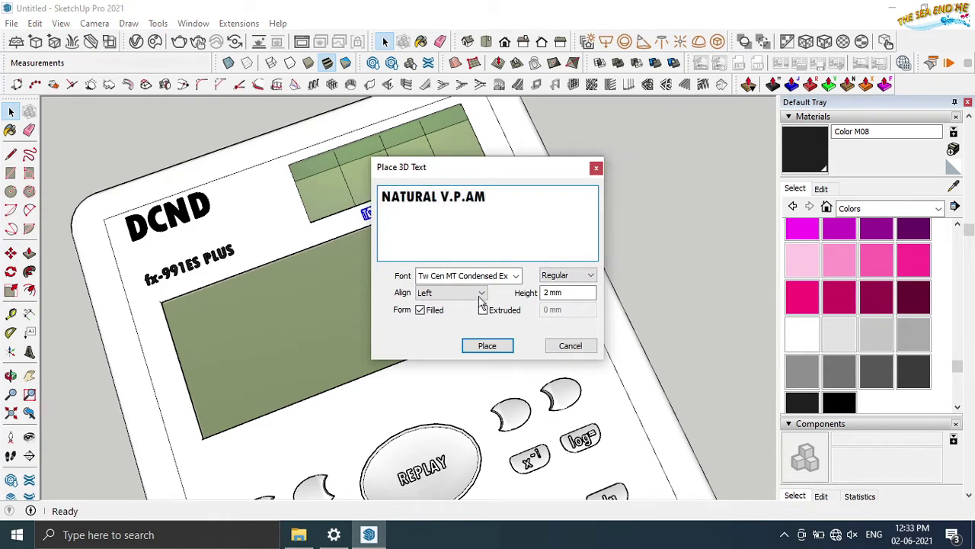
click(487, 345)
scroll(176, 277, up, 2)
click(143, 299)
scroll(925, 345, up, 3)
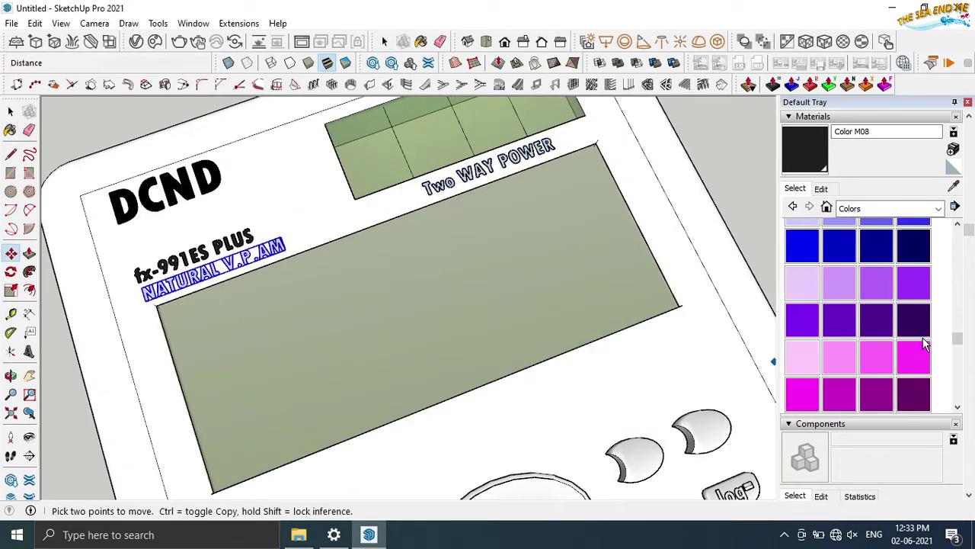
scroll(925, 344, up, 3)
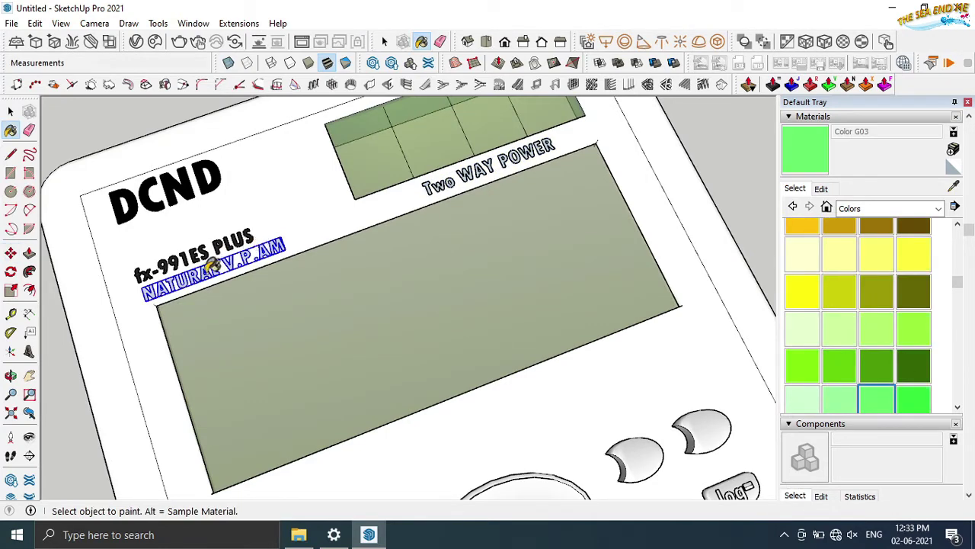
click(11, 111)
scroll(128, 154, down, 4)
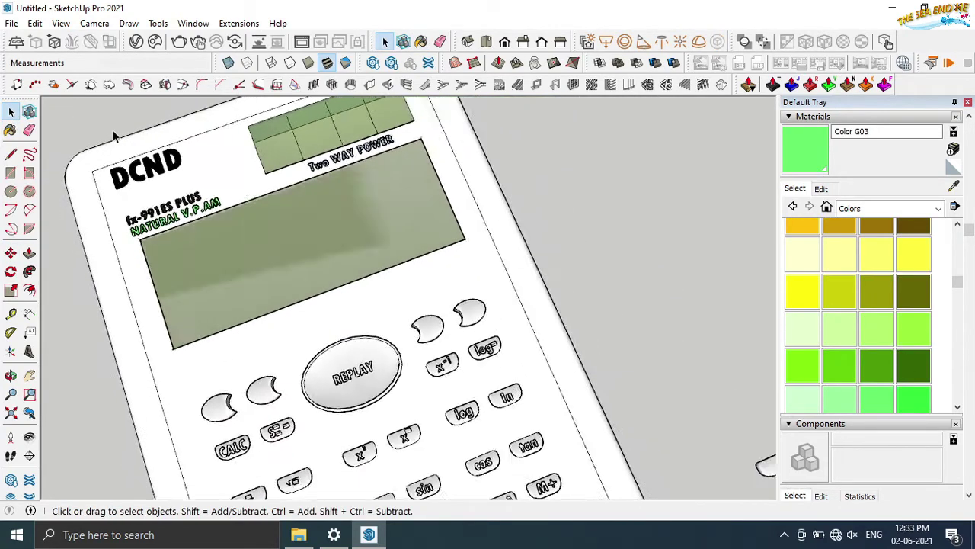
scroll(127, 155, down, 3)
mouse_move(127, 155)
middle_down()
mouse_move(179, 297)
mouse_move(192, 379)
middle_up()
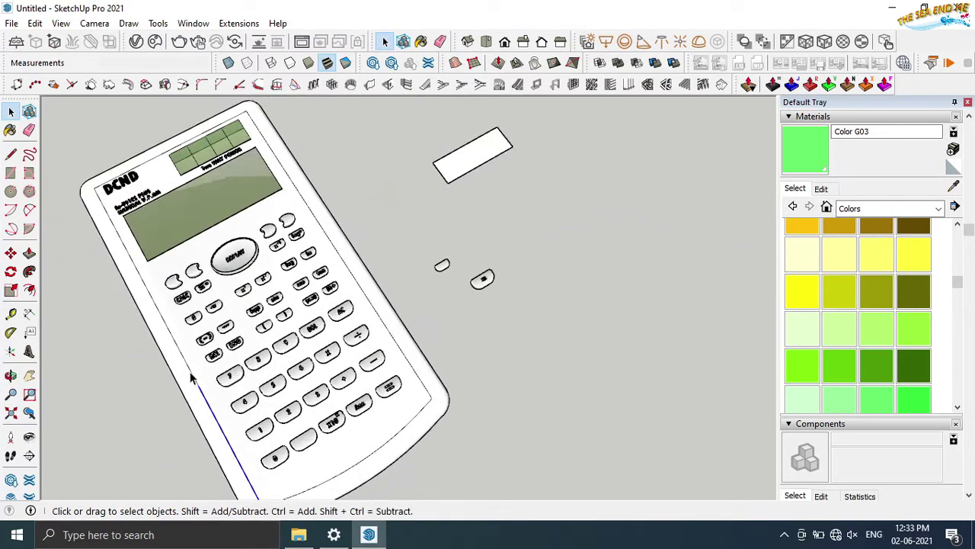
Draw a 2-point arc on the calculator's left edge with an inward waist bulge
scroll(192, 379, up, 2)
click(29, 210)
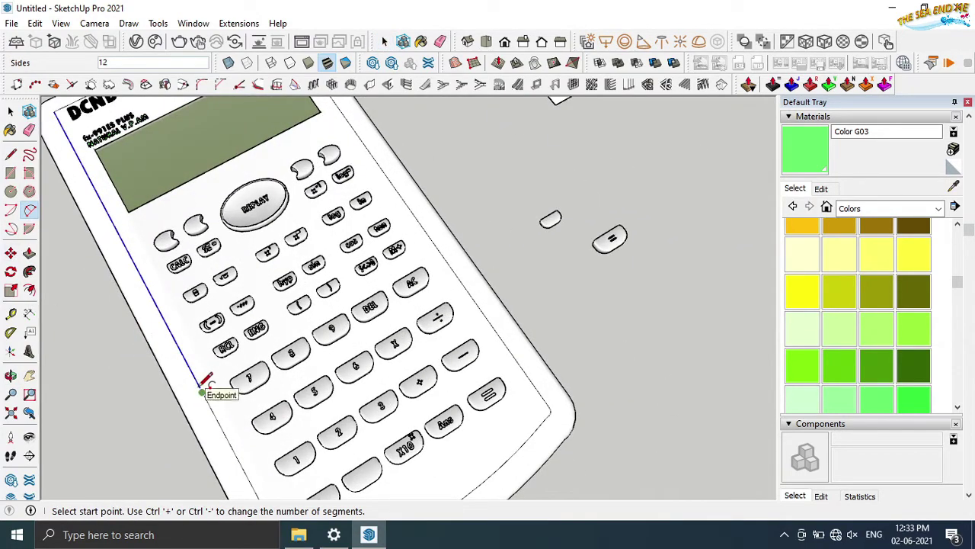
click(137, 269)
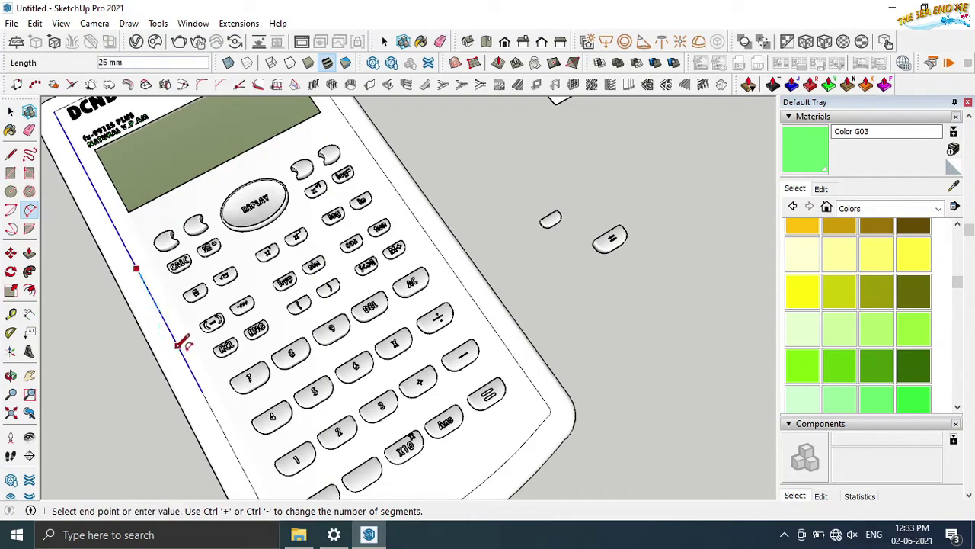
scroll(183, 344, down, 1)
click(196, 379)
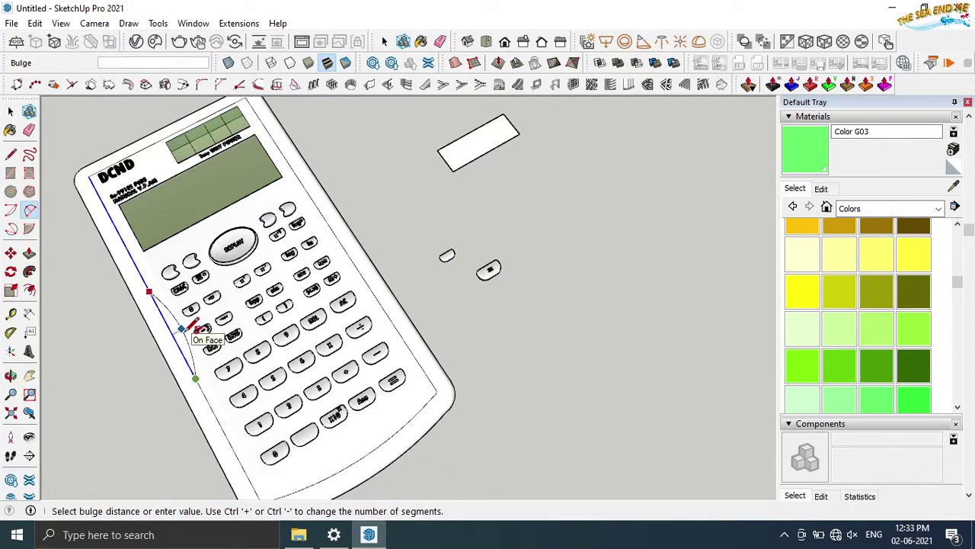
scroll(198, 381, up, 1)
click(200, 385)
scroll(199, 385, down, 1)
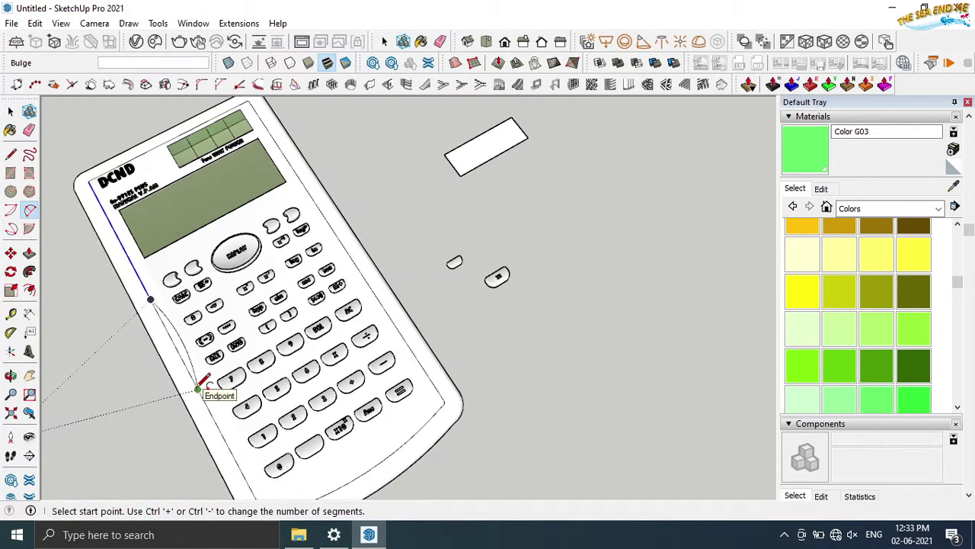
scroll(199, 386, down, 1)
Draw further arcs along the lower left edge, committing the 5 mm waist bulge
click(240, 470)
click(228, 447)
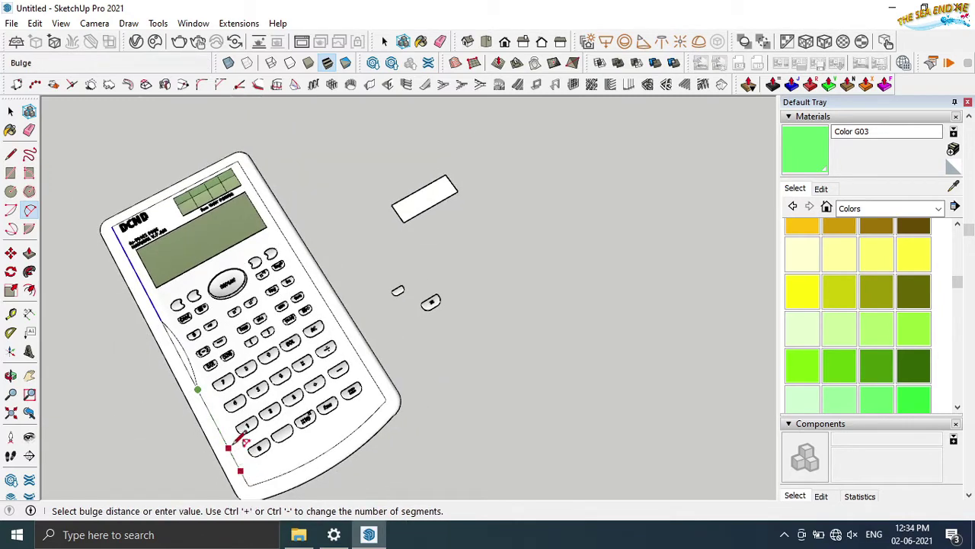
click(212, 387)
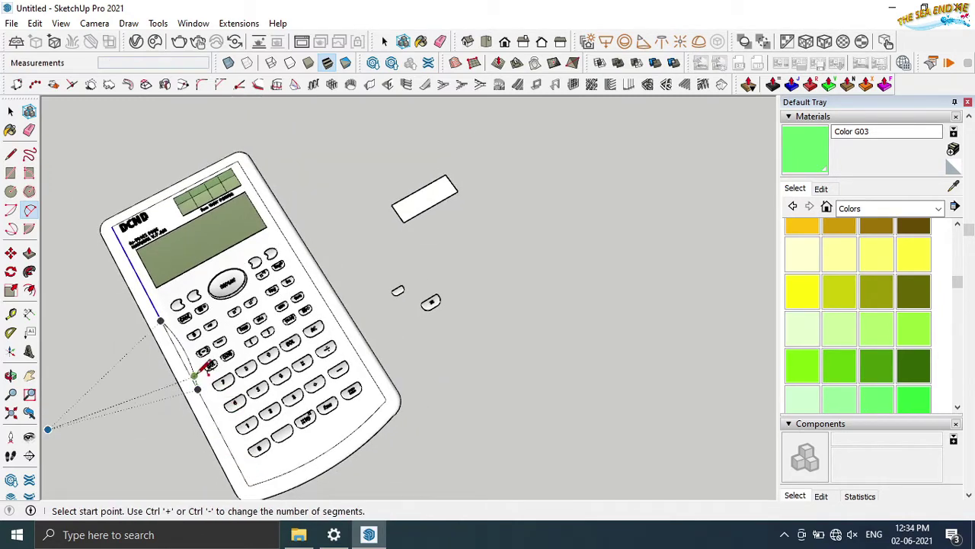
click(198, 388)
click(216, 424)
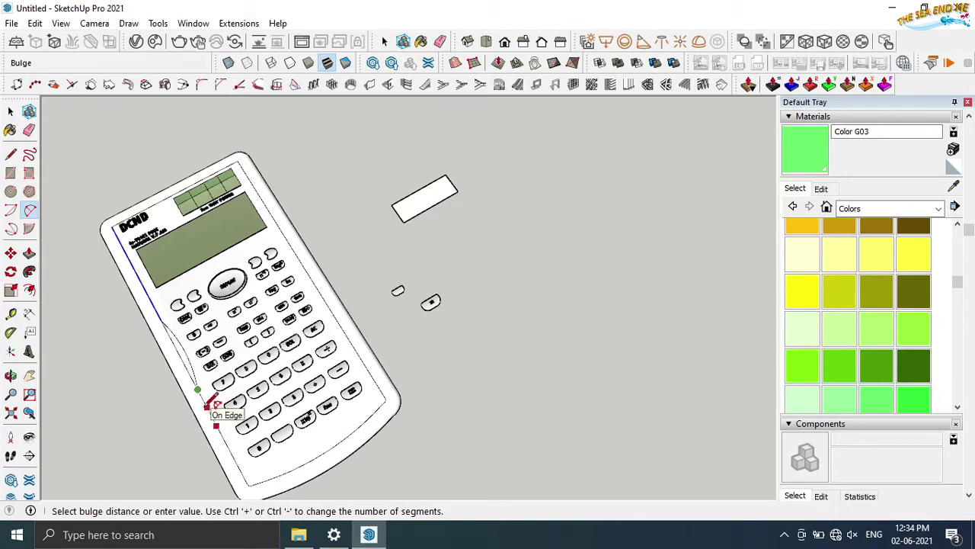
click(226, 394)
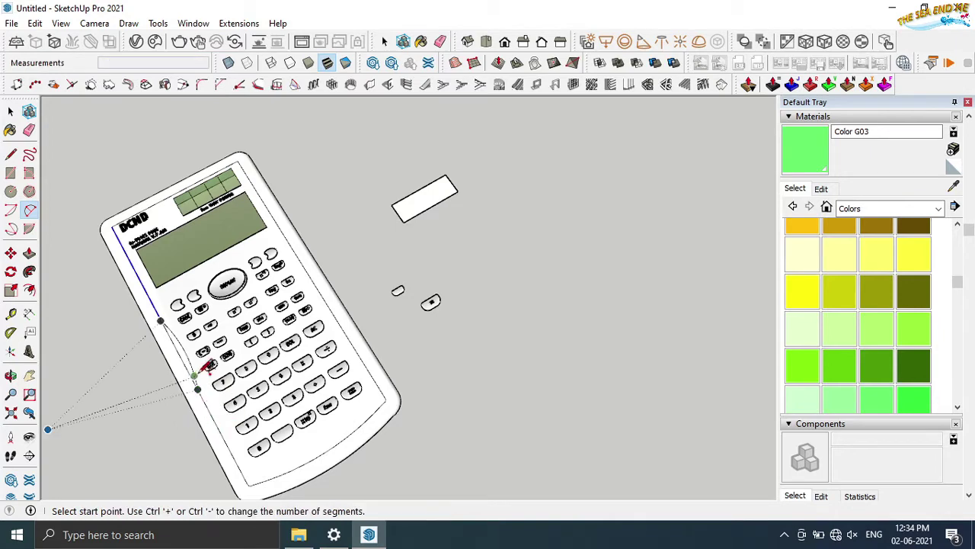
click(193, 370)
click(241, 473)
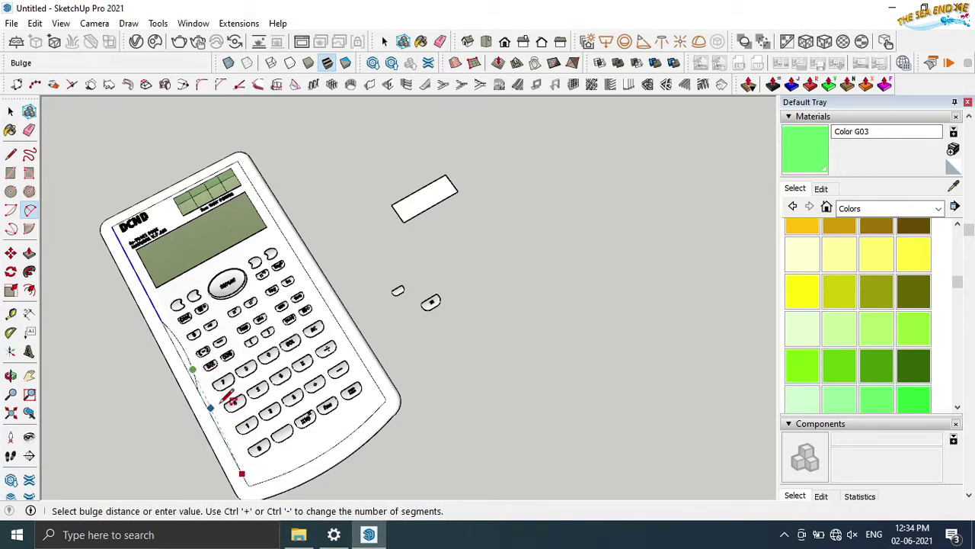
scroll(226, 398, up, 1)
scroll(227, 398, up, 1)
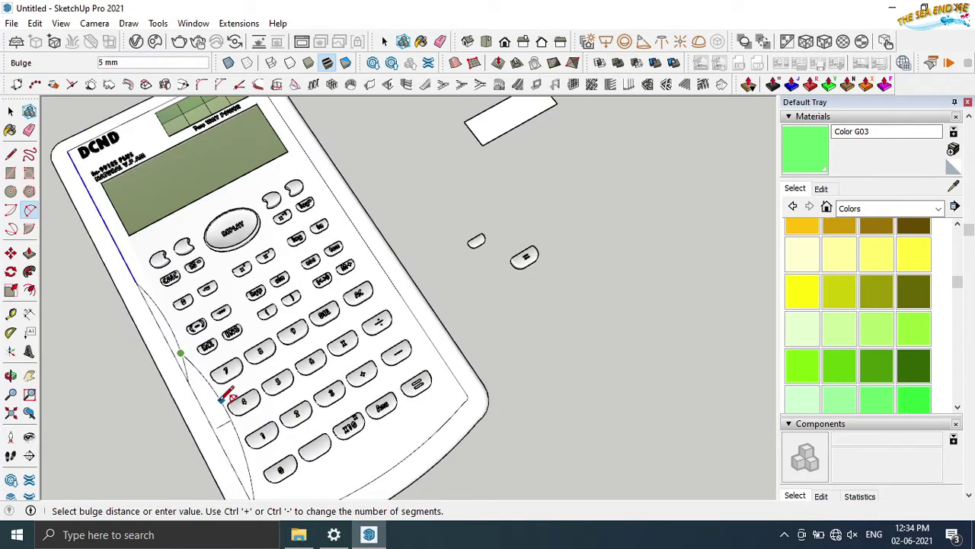
scroll(200, 403, down, 1)
click(201, 400)
scroll(203, 399, up, 1)
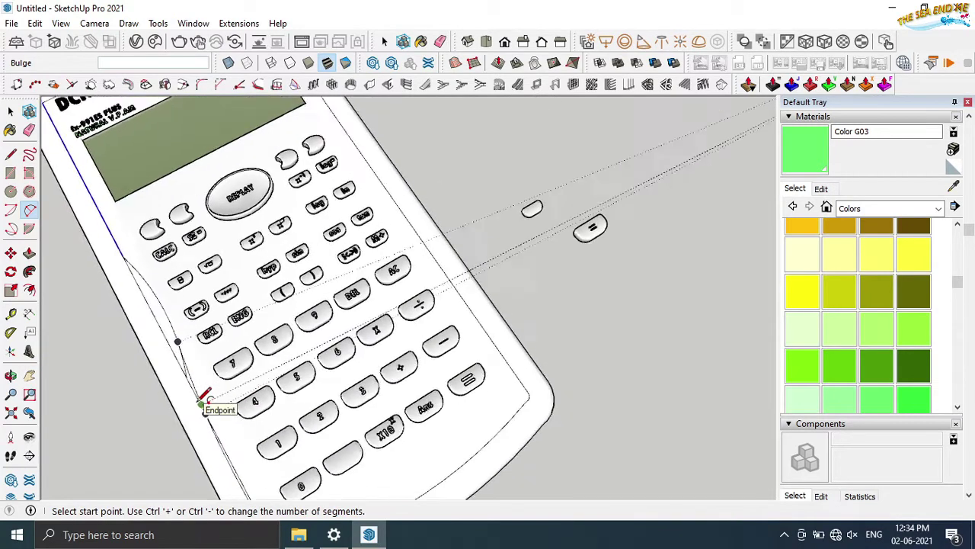
scroll(203, 399, down, 2)
key(space)
Zoom in and out to inspect the newly curved left side
scroll(175, 335, up, 1)
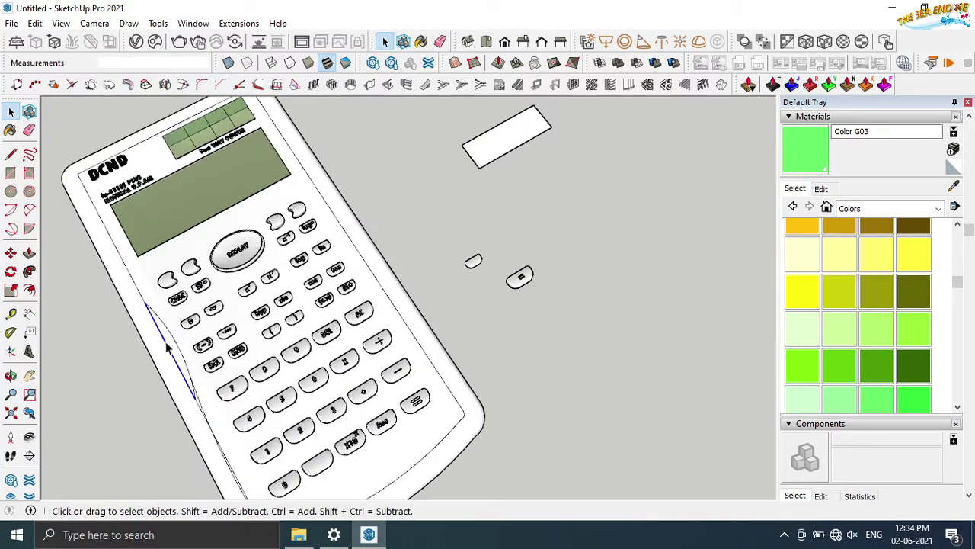
scroll(195, 413, up, 2)
scroll(200, 404, down, 2)
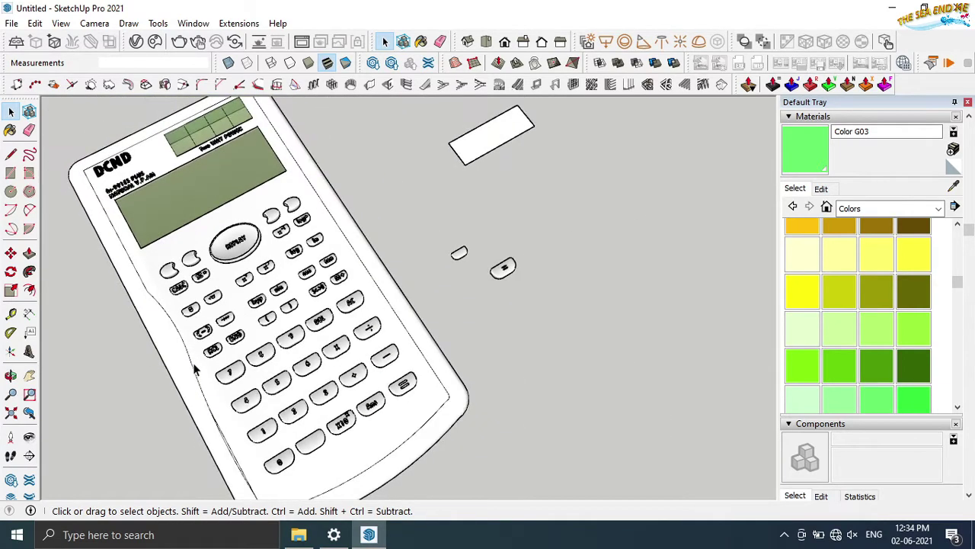
scroll(220, 436, up, 1)
scroll(217, 414, up, 2)
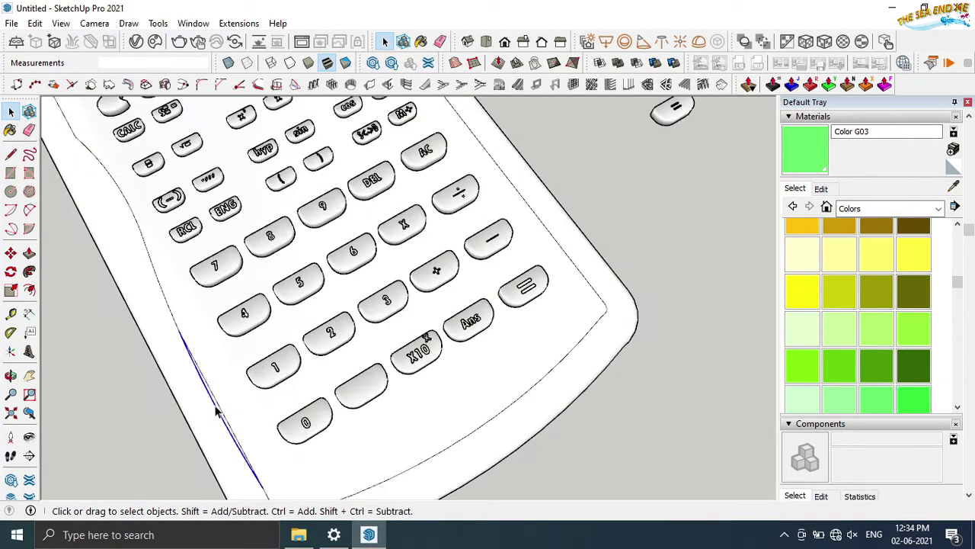
scroll(223, 398, down, 2)
scroll(228, 366, down, 2)
scroll(251, 282, up, 2)
scroll(283, 187, up, 2)
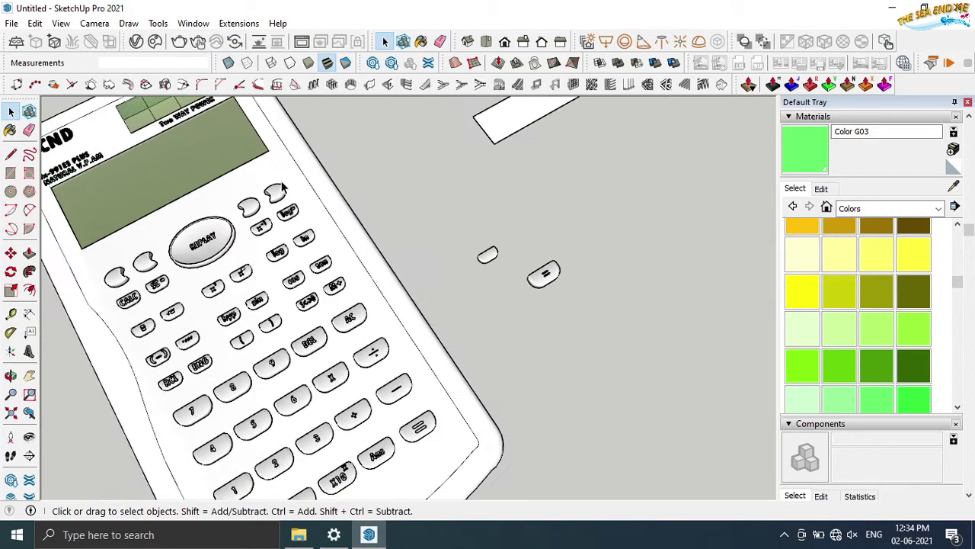
click(29, 209)
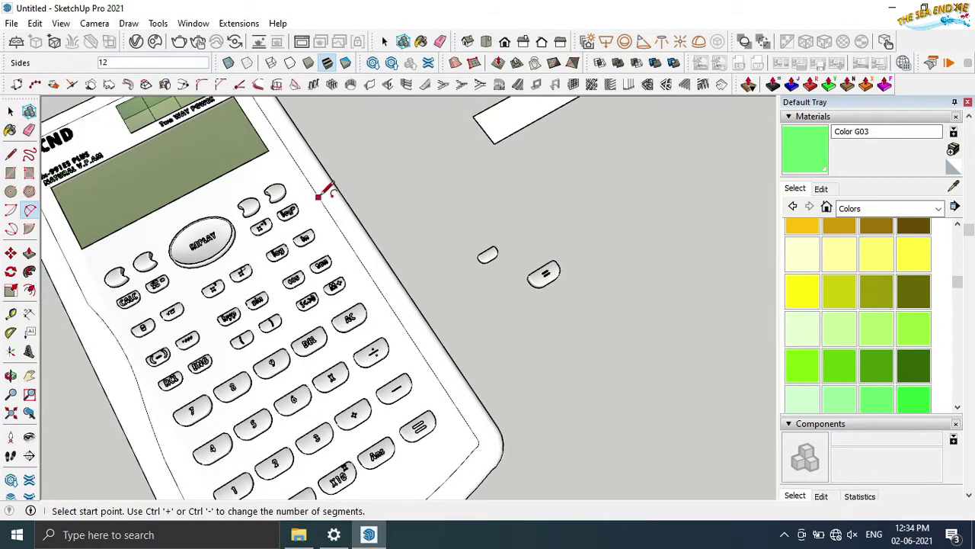
Place two parallel Tape Measure guide lines across the calculator body
click(11, 313)
click(88, 304)
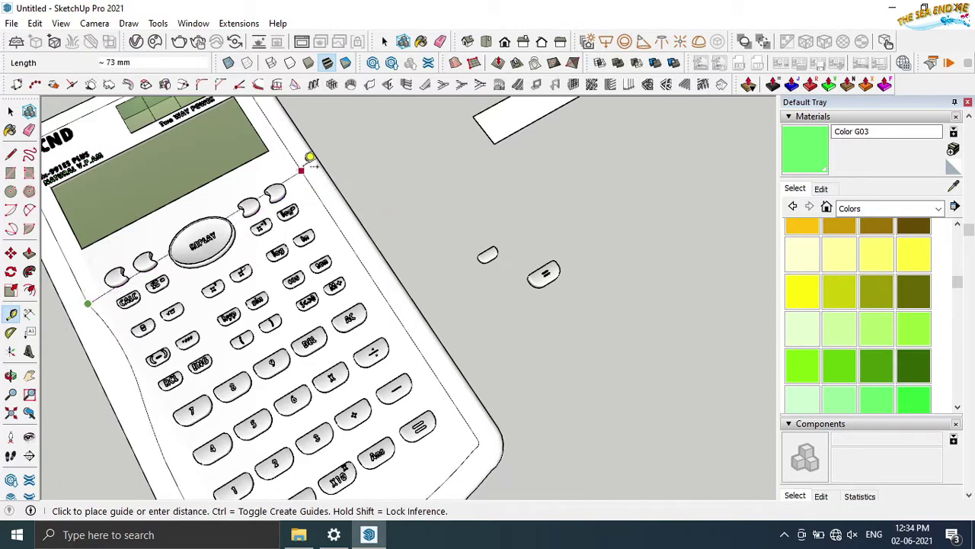
click(311, 180)
click(162, 449)
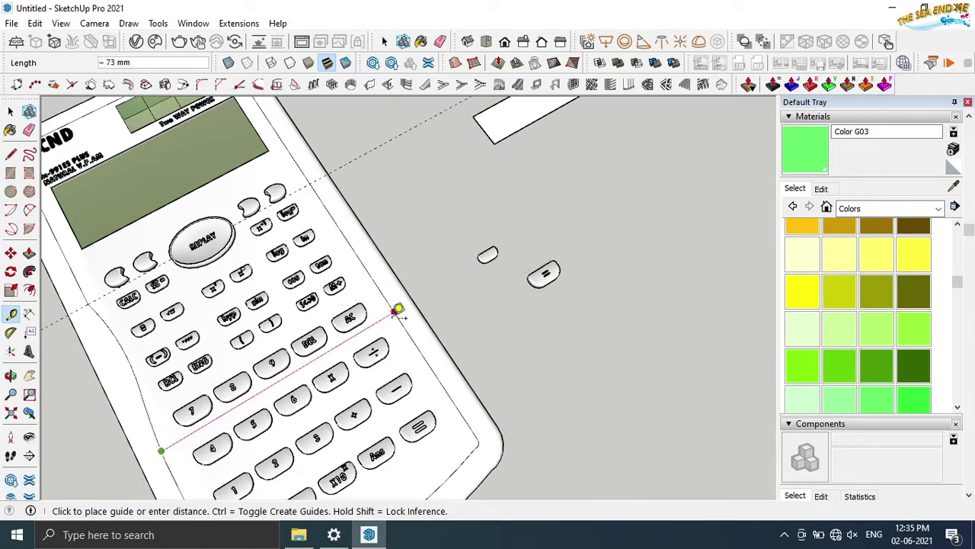
click(397, 308)
scroll(400, 305, down, 3)
click(10, 112)
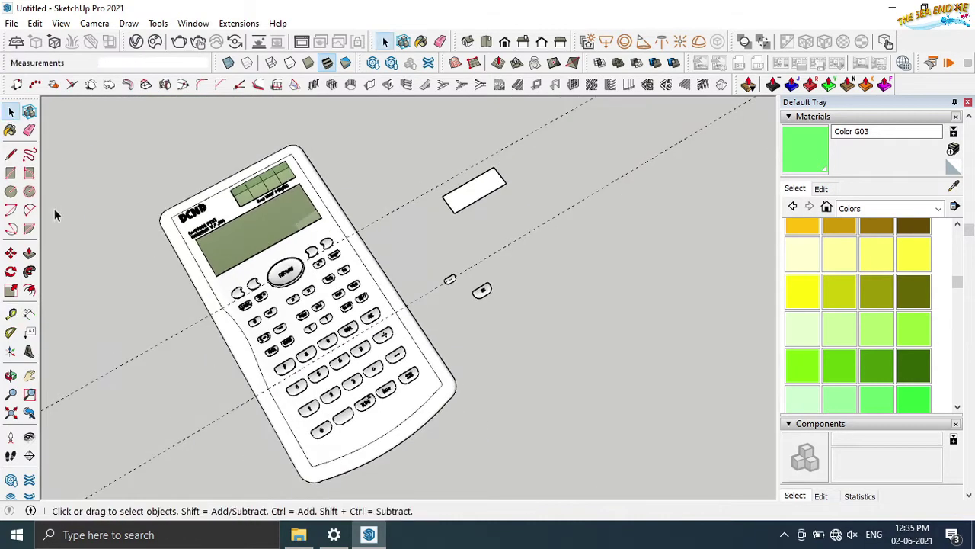
Draw an inward 2-point arc on the right edge between the two guides
click(29, 209)
scroll(355, 250, up, 1)
click(345, 223)
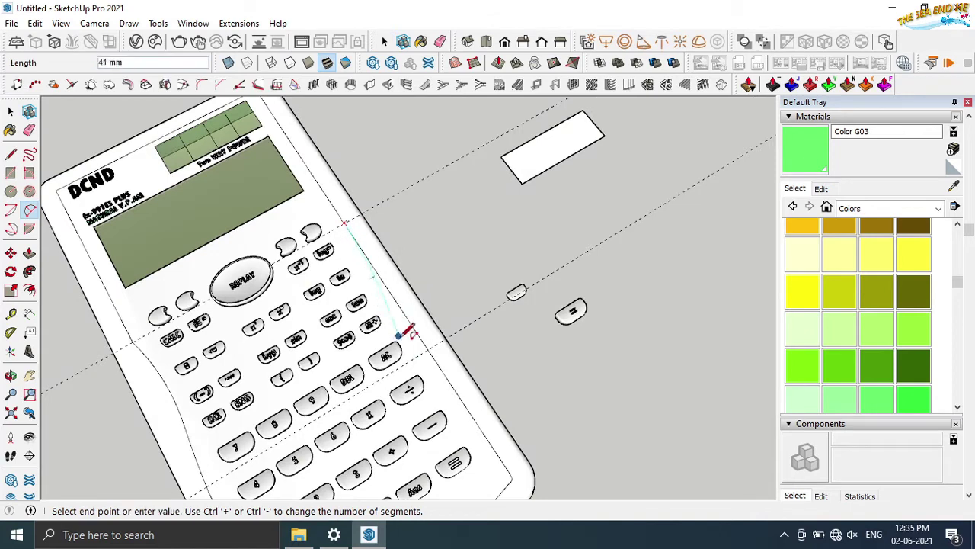
click(428, 350)
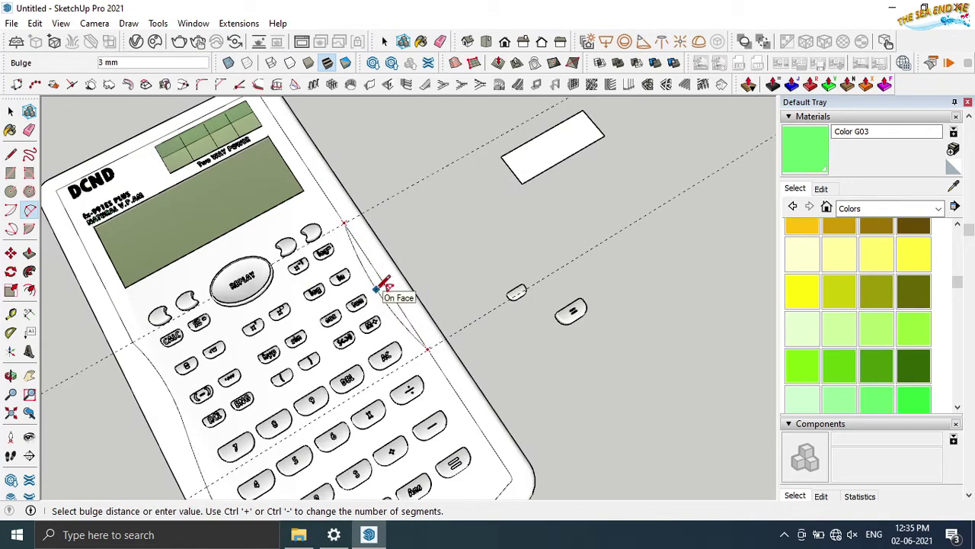
click(385, 286)
scroll(385, 286, down, 2)
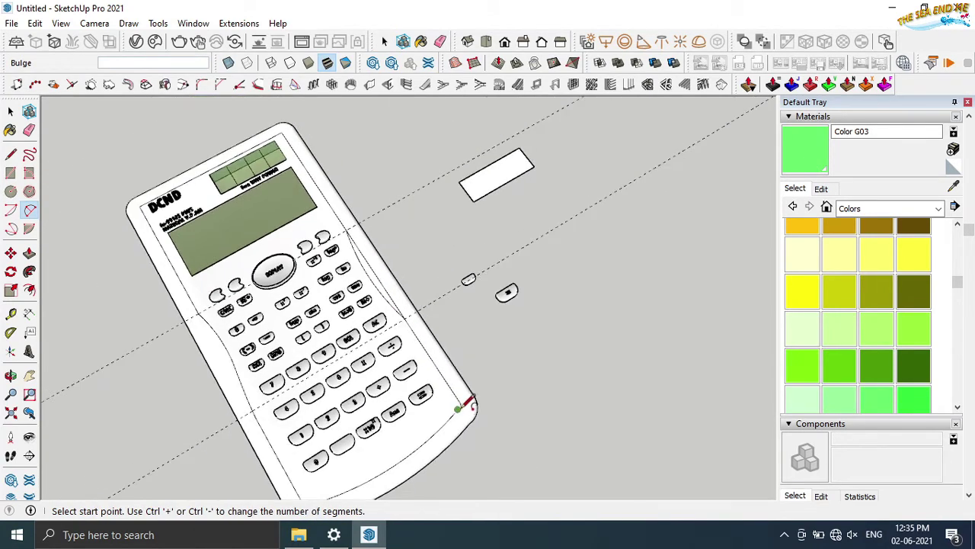
click(460, 402)
click(392, 303)
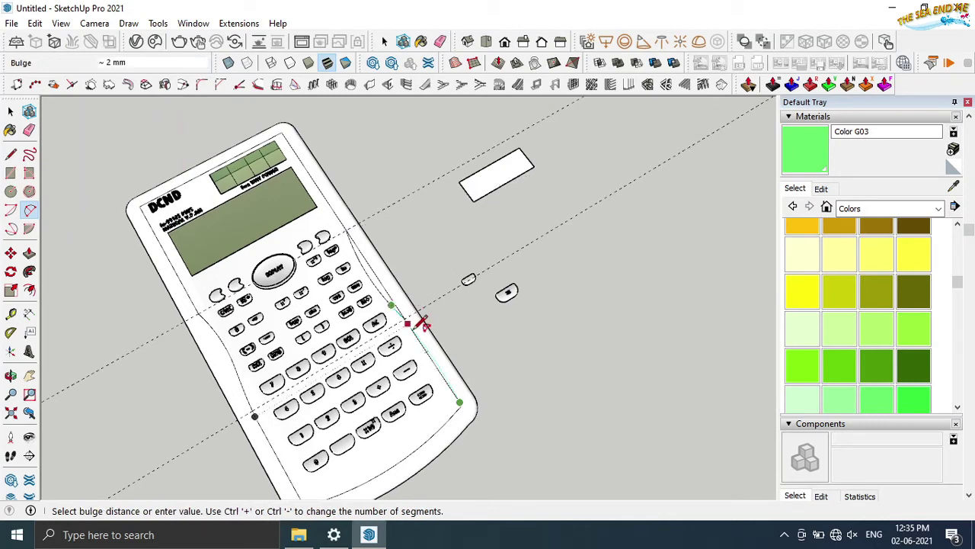
scroll(415, 327, up, 2)
key(l)
Erase the leftover stray edges around the new right-side waist
key(e)
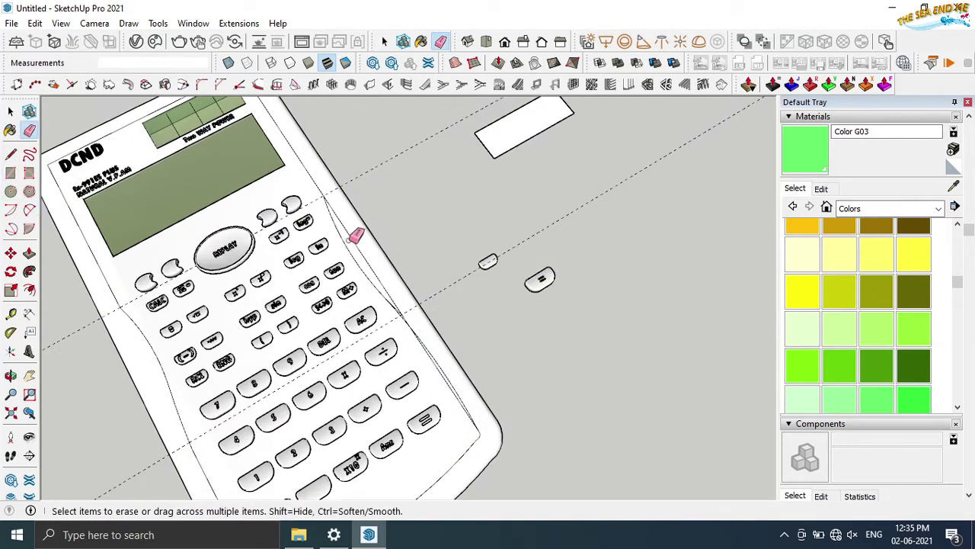
scroll(408, 313, up, 2)
scroll(407, 313, up, 2)
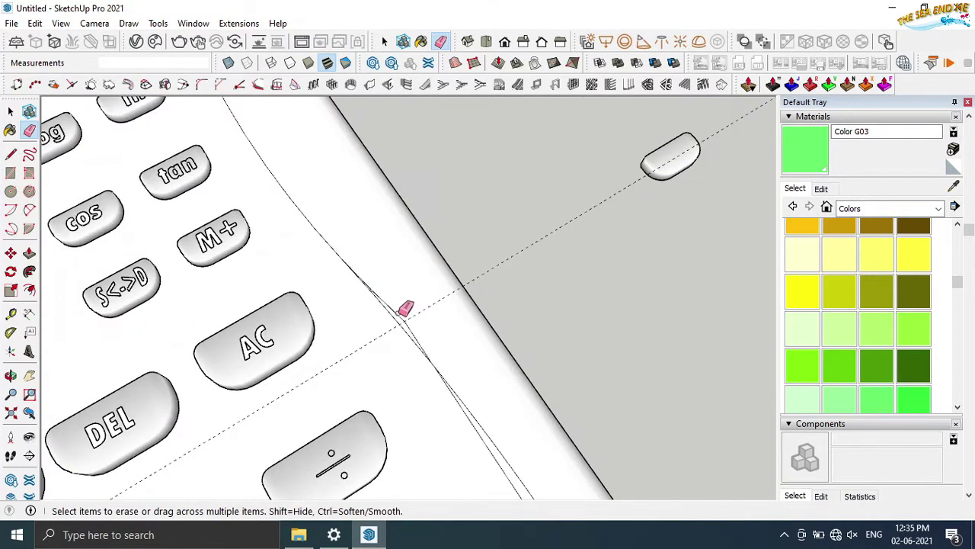
scroll(440, 373, down, 3)
scroll(457, 391, down, 2)
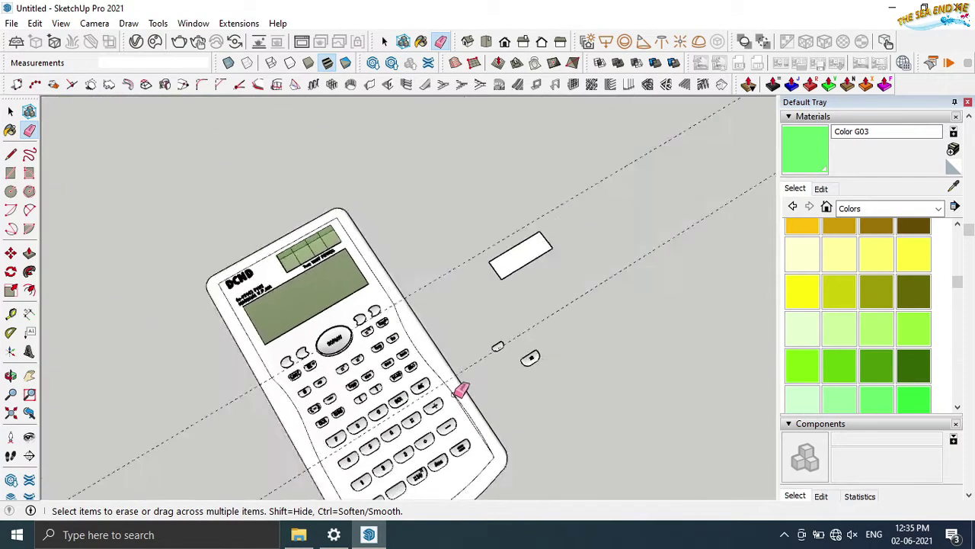
mouse_move(461, 392)
middle_down()
mouse_move(322, 457)
mouse_move(383, 444)
mouse_move(267, 387)
mouse_move(241, 353)
middle_up()
scroll(385, 442, up, 2)
scroll(399, 467, down, 3)
scroll(241, 353, down, 2)
scroll(241, 352, up, 3)
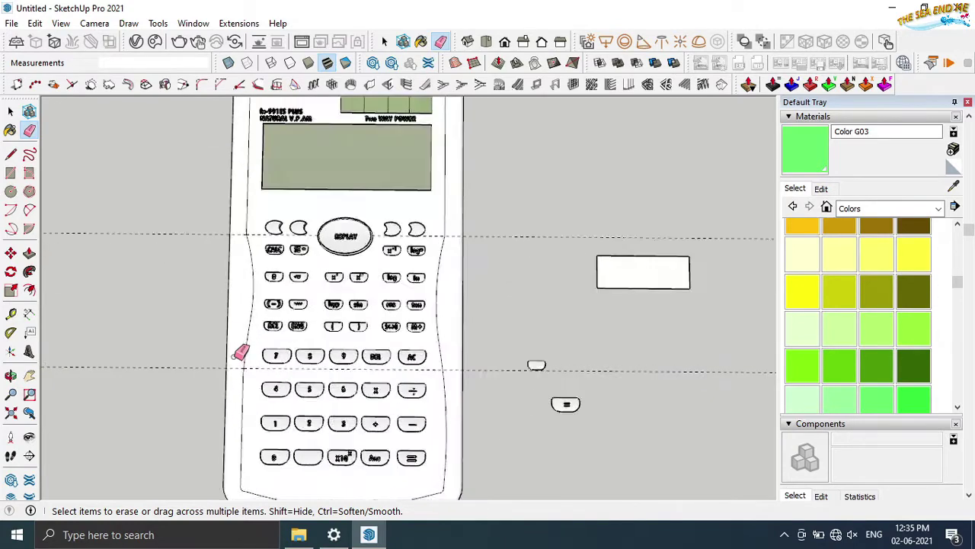
scroll(241, 353, down, 2)
scroll(261, 140, up, 3)
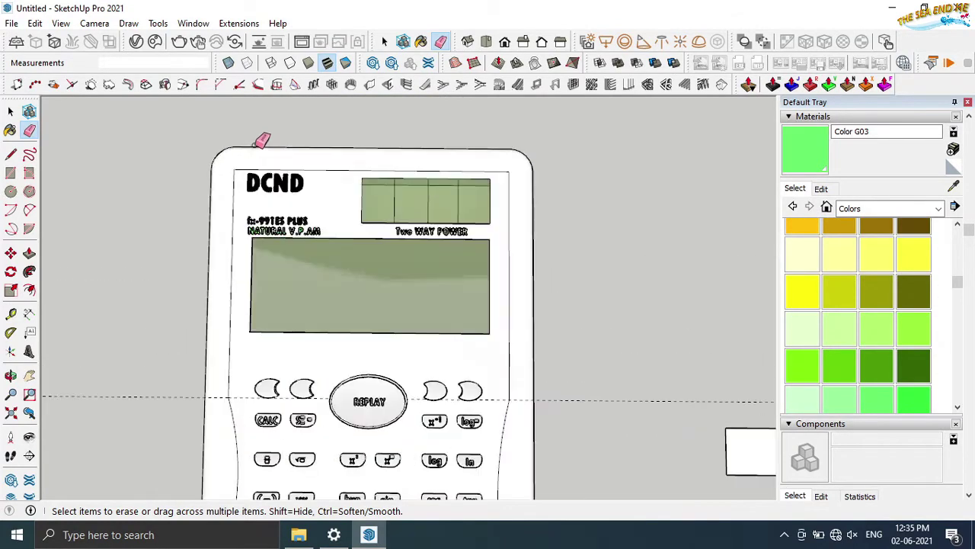
scroll(261, 140, up, 1)
Draw a half-circle arc at the top-left corner, cancelling a second unfinished arc
scroll(251, 156, up, 1)
click(29, 210)
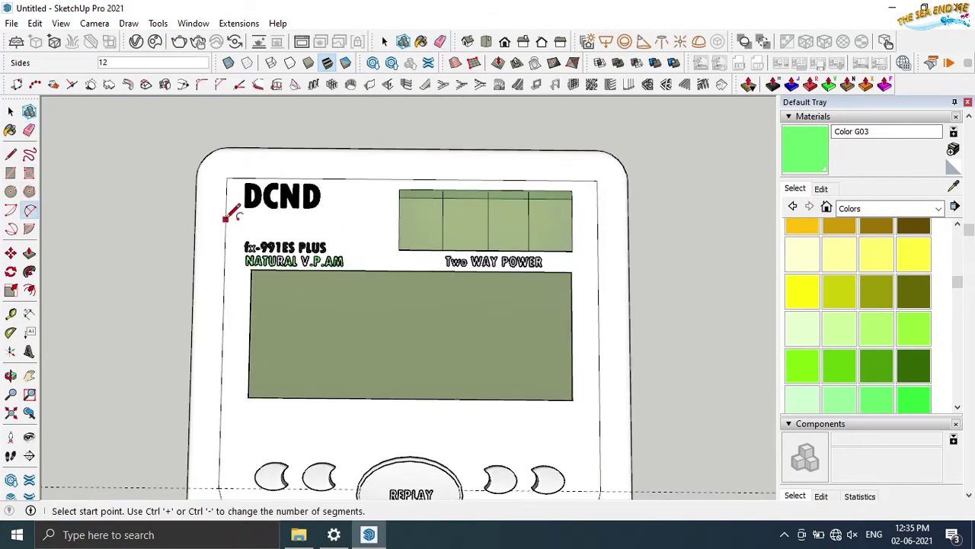
click(225, 220)
click(246, 177)
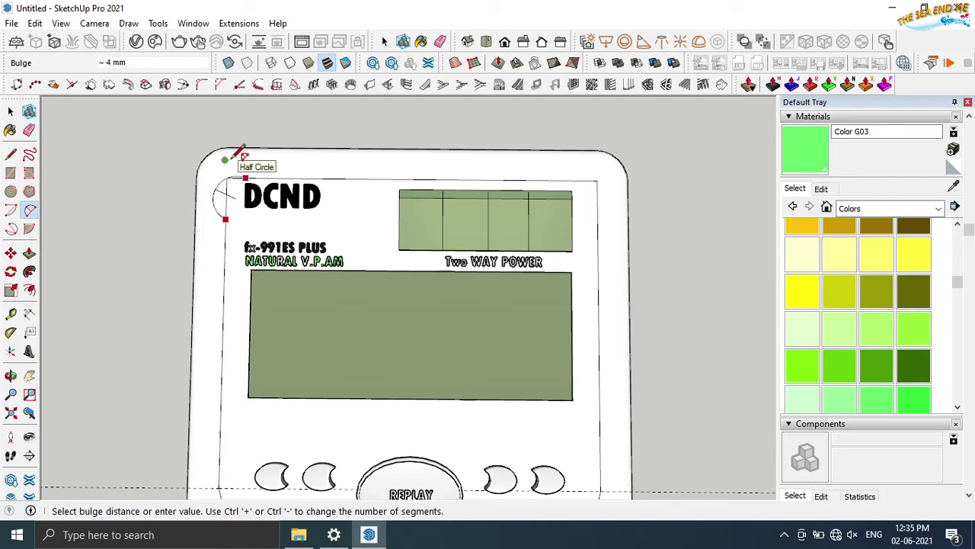
click(236, 157)
click(224, 213)
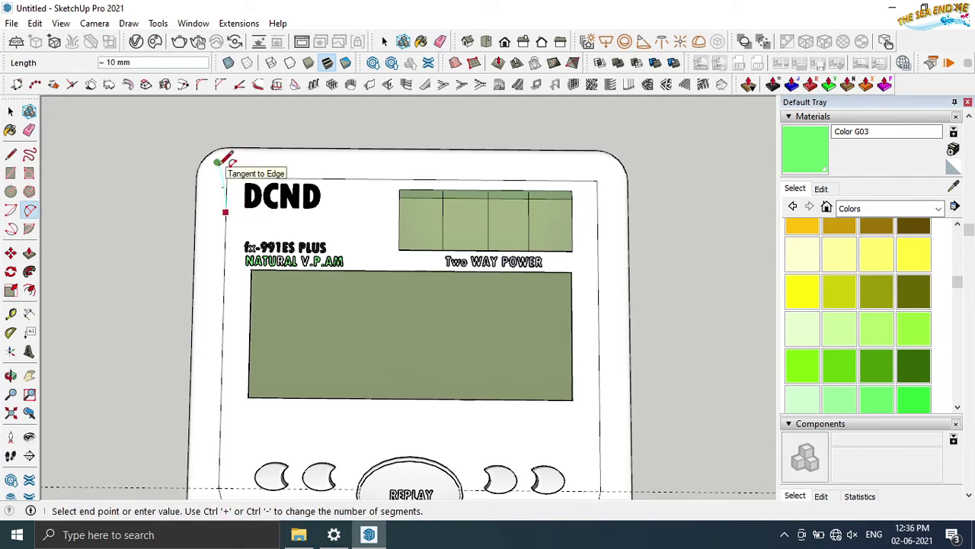
key(Escape)
Orbit to view the calculator's top and return to the Select tool
scroll(335, 358, down, 2)
scroll(343, 381, up, 3)
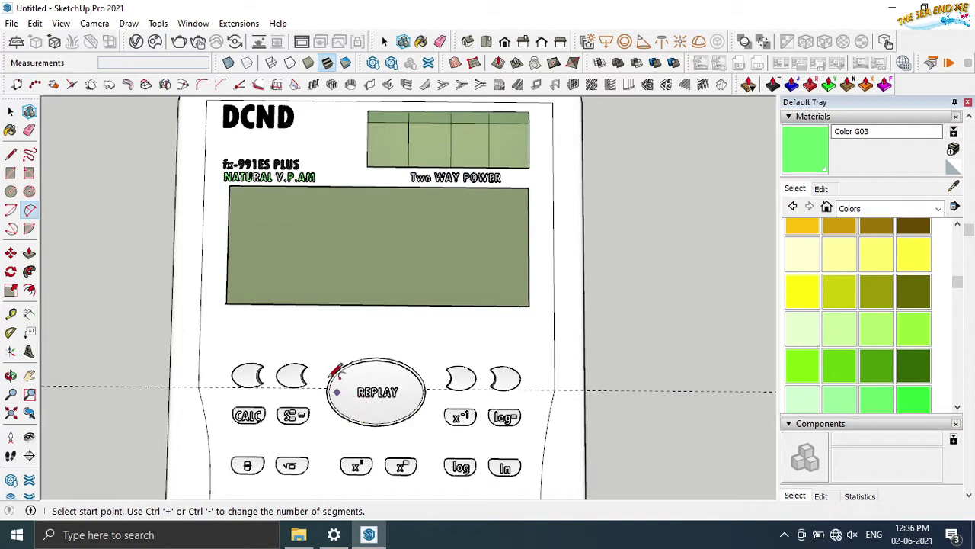
scroll(230, 302, up, 1)
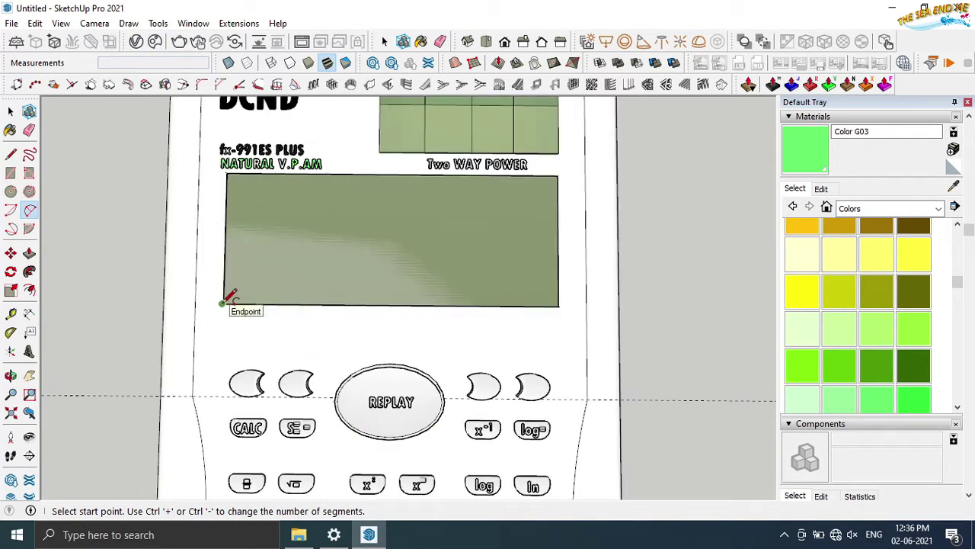
scroll(223, 303, down, 2)
scroll(199, 129, up, 3)
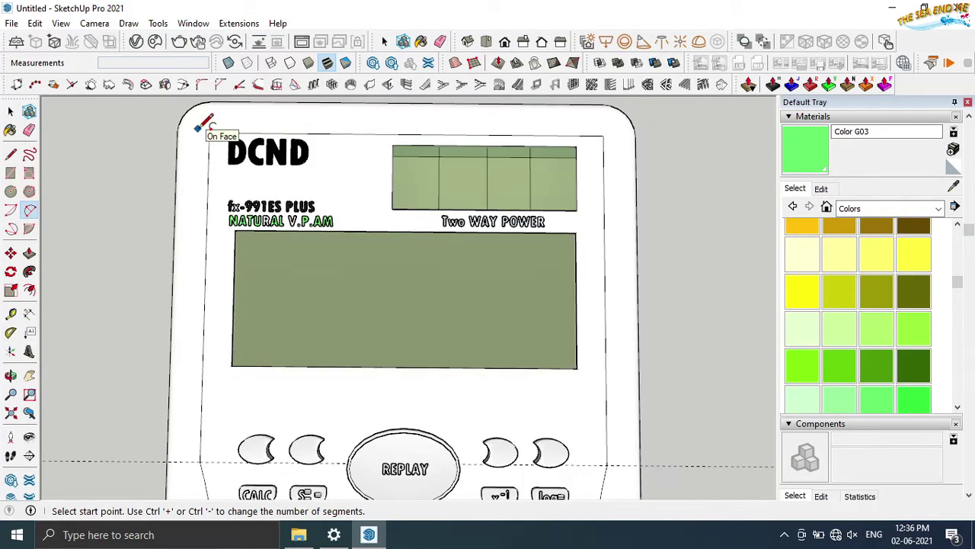
scroll(217, 114, down, 1)
middle_drag(217, 114, 221, 113)
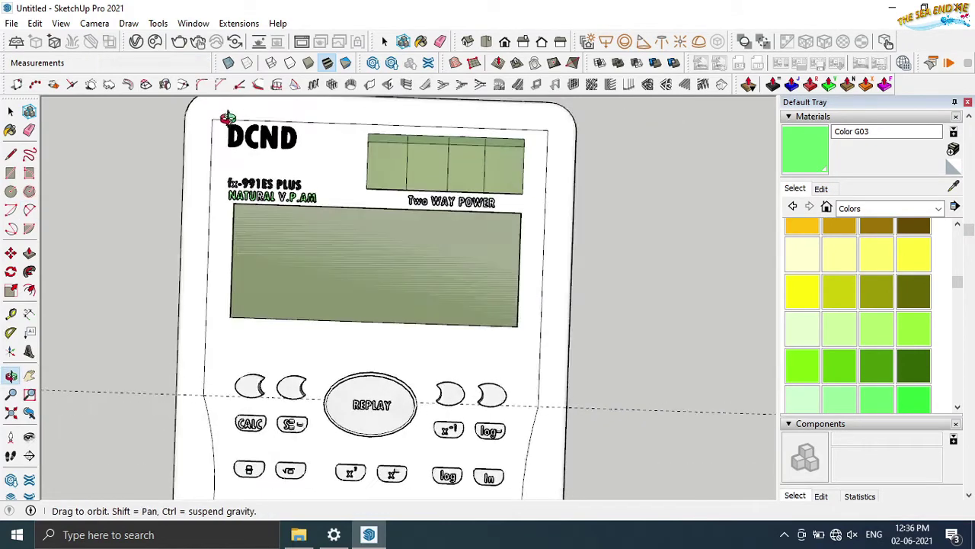
click(9, 112)
Soften the calculator's rim and front-face edges at 180° with Smooth normals and Soften coplanar
click(190, 304)
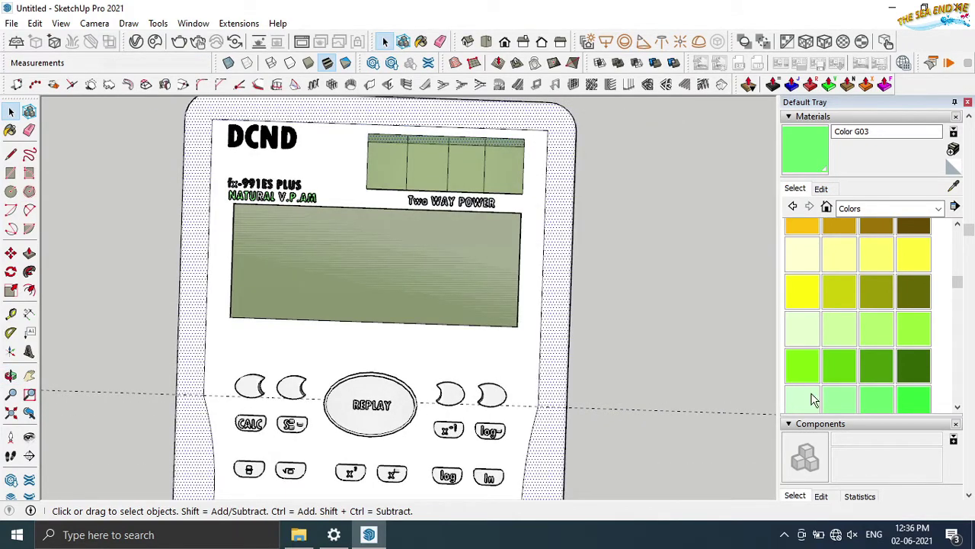
click(832, 425)
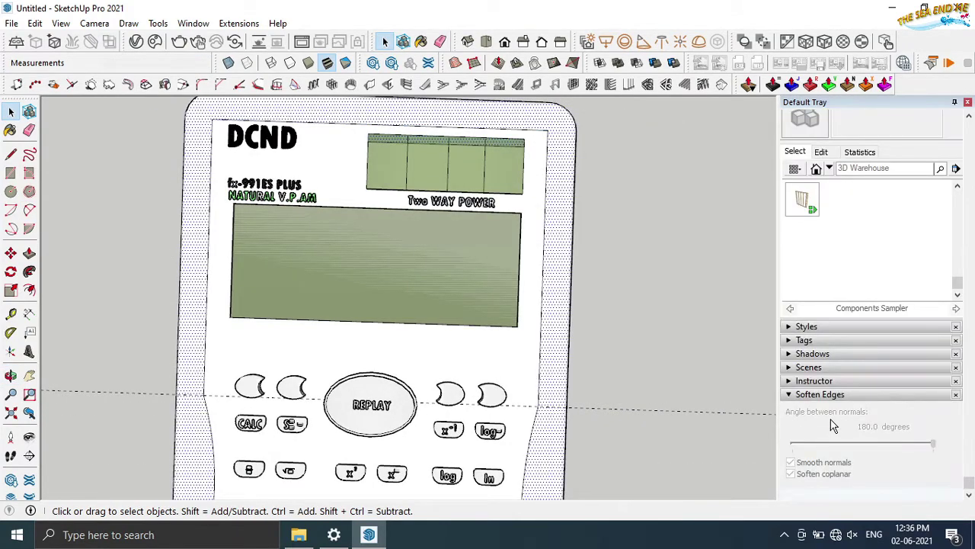
double_click(539, 182)
scroll(637, 204, down, 2)
mouse_move(637, 204)
middle_down()
mouse_move(675, 163)
mouse_move(633, 202)
middle_up()
scroll(633, 202, up, 3)
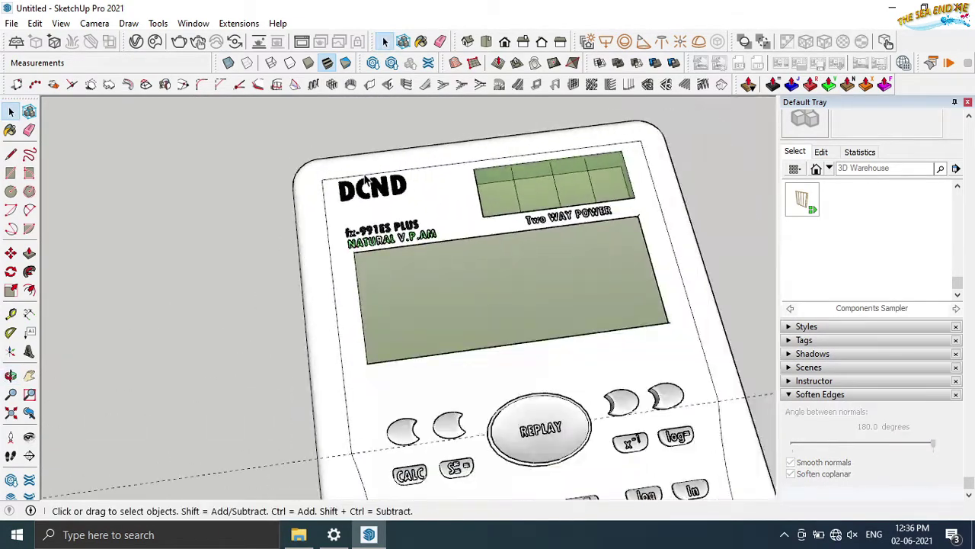
scroll(462, 212, down, 3)
Inspect the softened keypad from a new tilt, clear the selection, and launch the V-Ray Asset Editor
mouse_move(462, 217)
middle_down()
mouse_move(435, 354)
mouse_move(374, 331)
mouse_move(348, 353)
mouse_move(556, 315)
mouse_move(369, 318)
middle_up()
scroll(435, 355, up, 2)
scroll(435, 354, down, 3)
scroll(556, 314, up, 3)
click(557, 313)
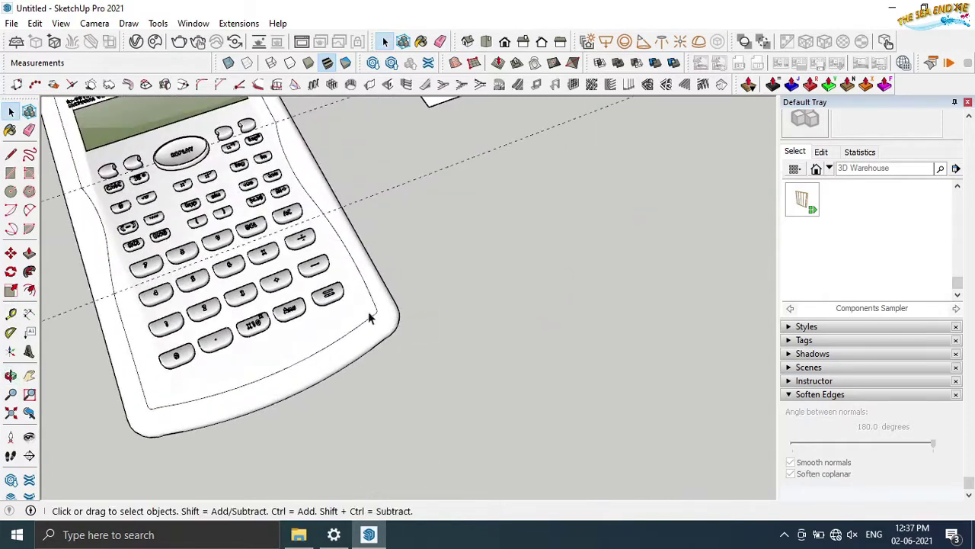
middle_drag(110, 283, 228, 251)
click(467, 41)
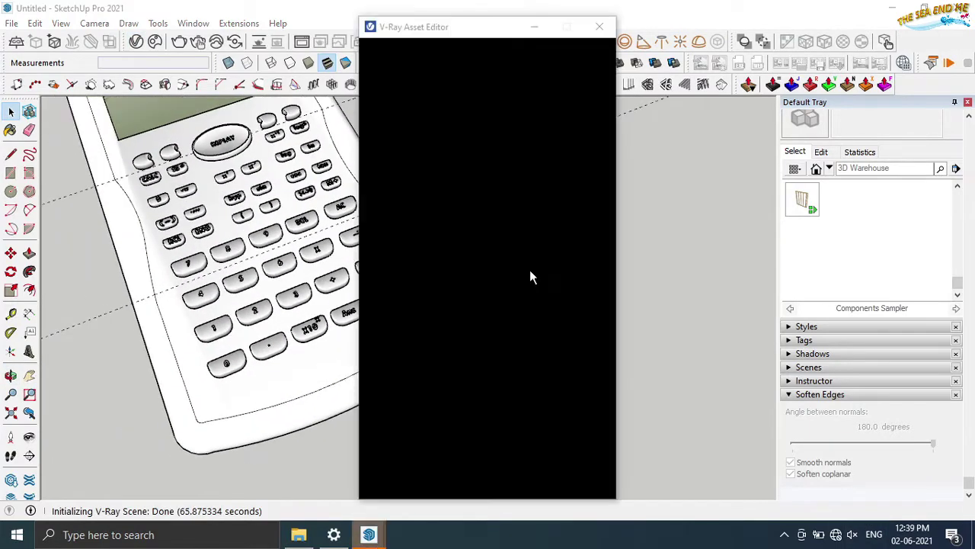
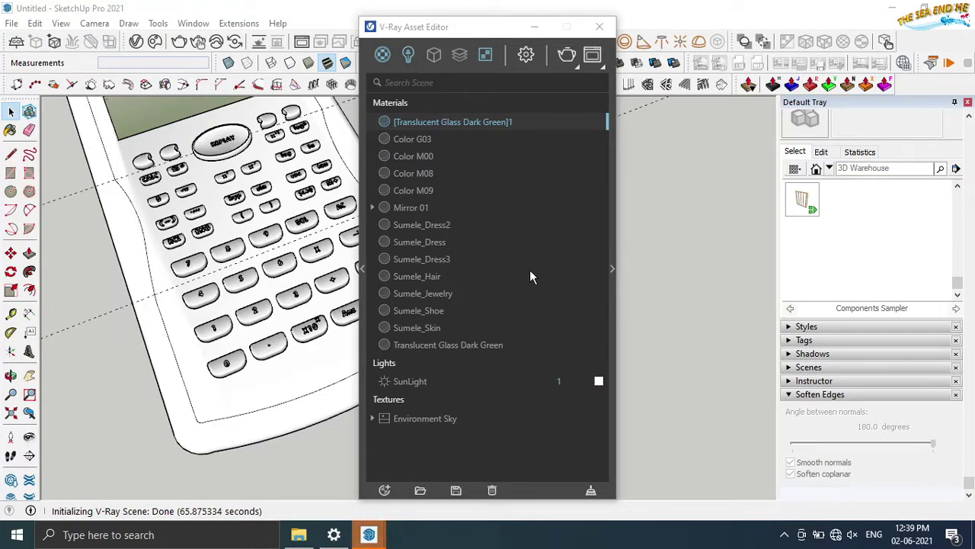
Add a Light Mix render element to the scene in the V-Ray Asset Editor
click(612, 269)
mouse_move(369, 534)
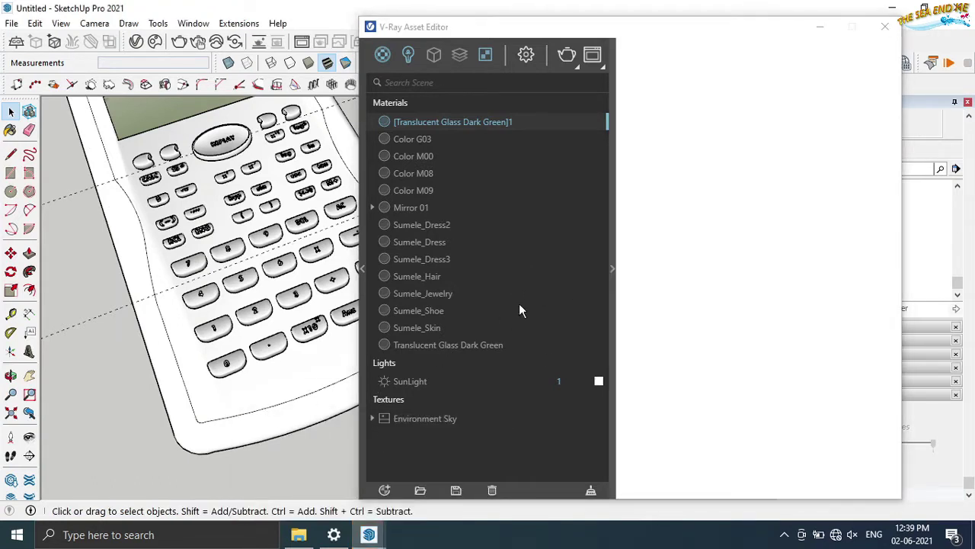
click(459, 55)
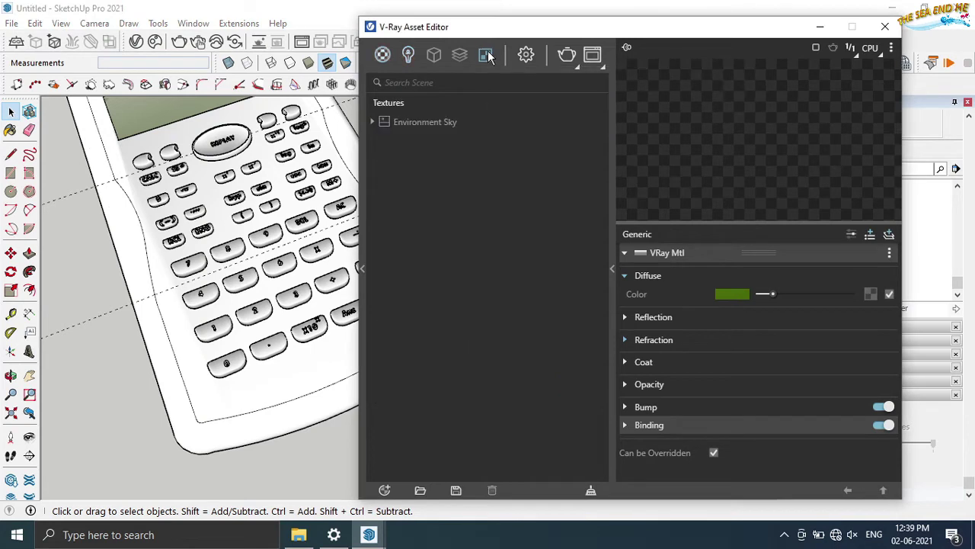
click(459, 55)
click(518, 260)
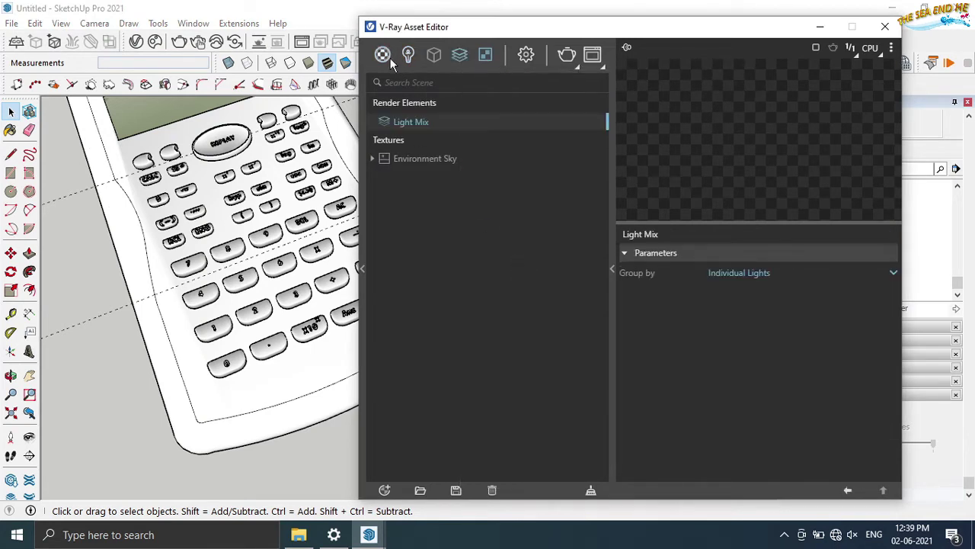
click(383, 55)
Create a new Generic V-Ray material with a deep purple diffuse colour
click(421, 138)
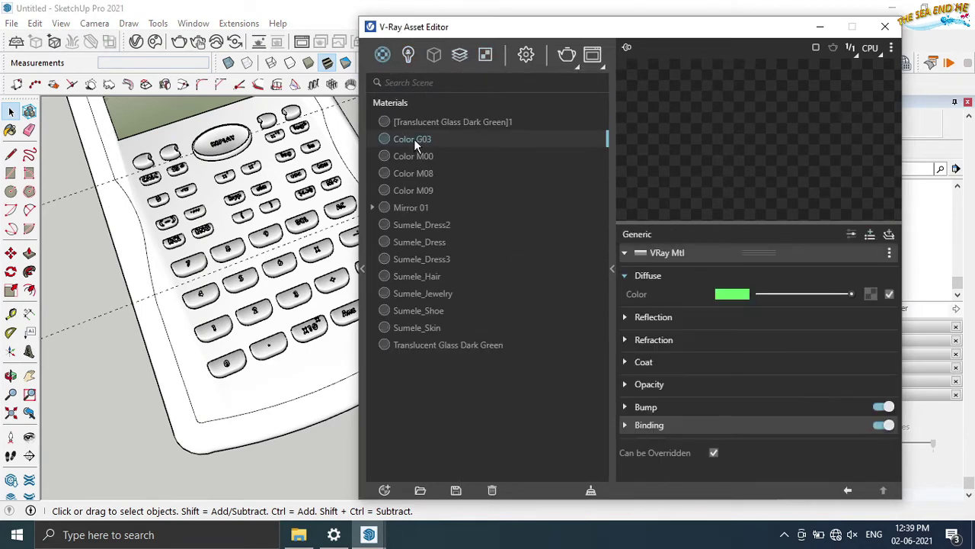
click(418, 156)
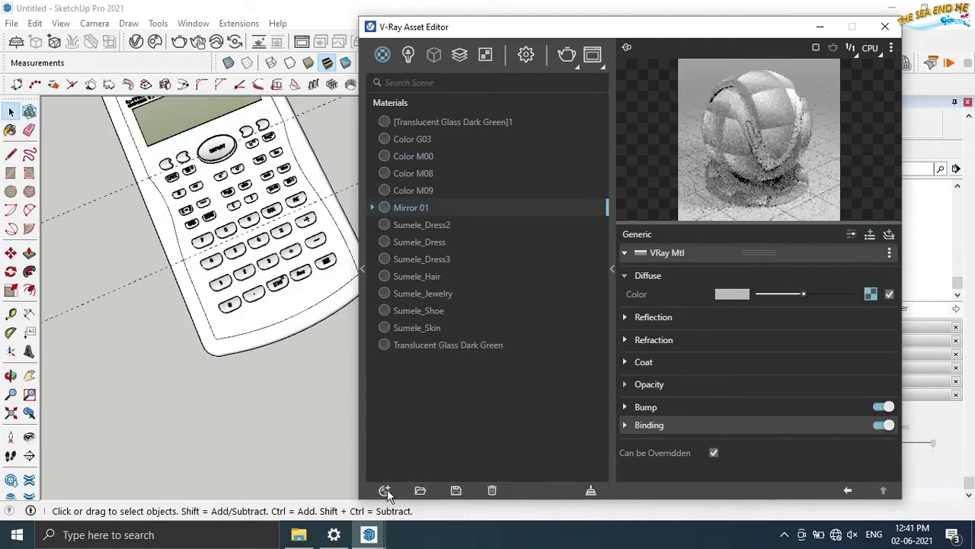
click(384, 489)
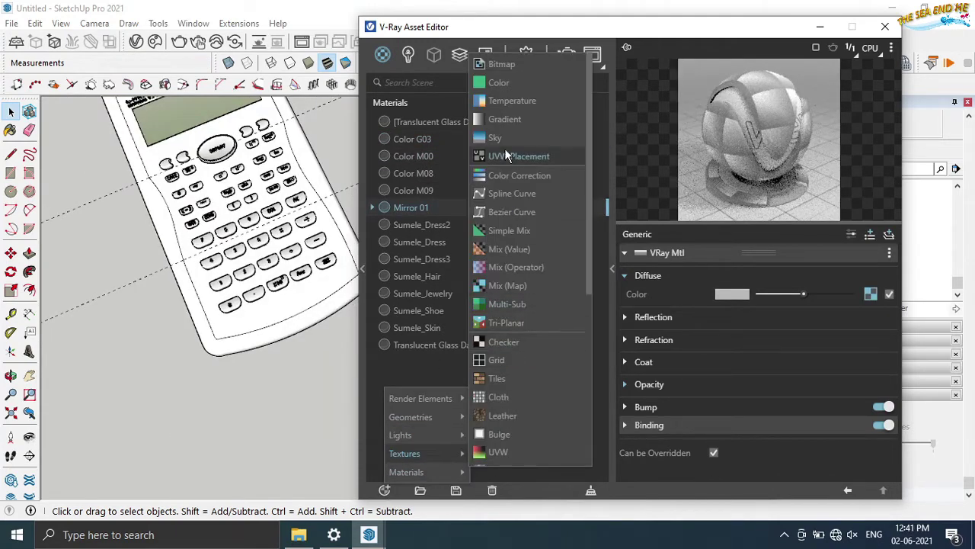
click(504, 250)
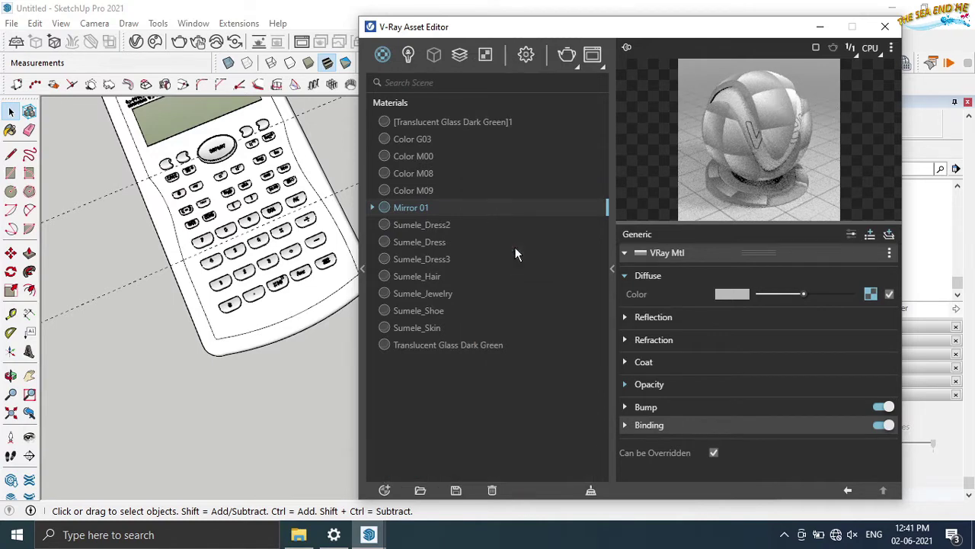
click(731, 294)
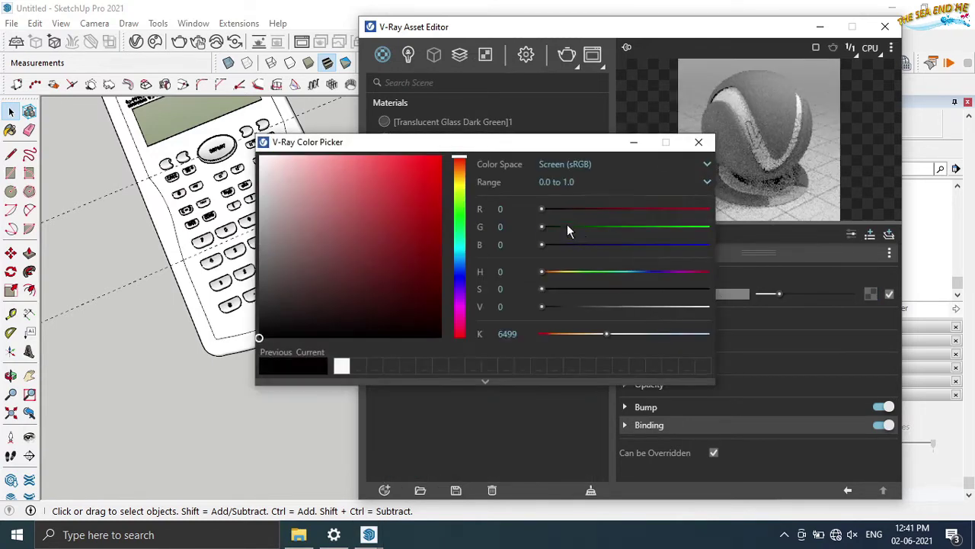
click(652, 272)
drag(334, 172, 330, 159)
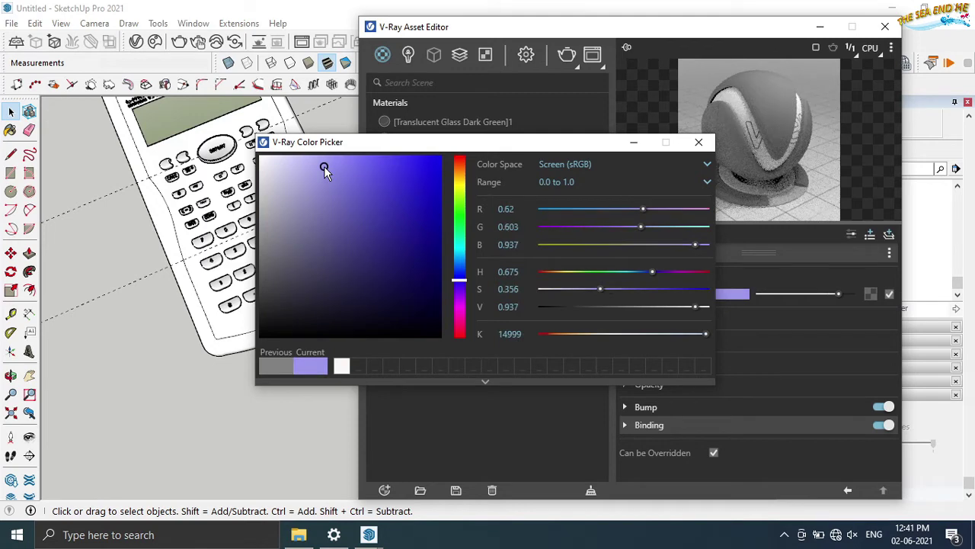
mouse_move(358, 251)
mouse_down()
mouse_move(326, 157)
mouse_move(359, 209)
mouse_up()
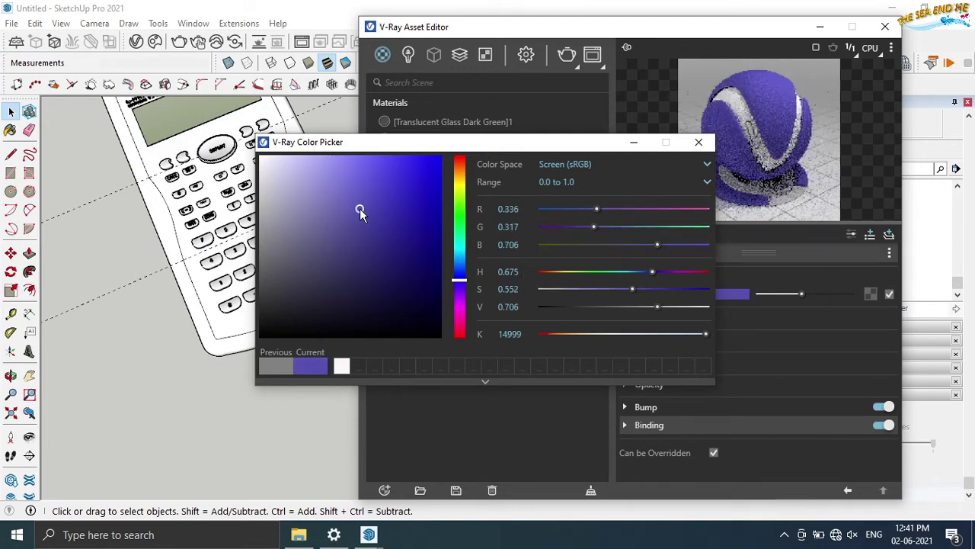
click(699, 142)
Apply the purple Generic material to the calculator, then orbit and zoom to inspect it
right_click(458, 207)
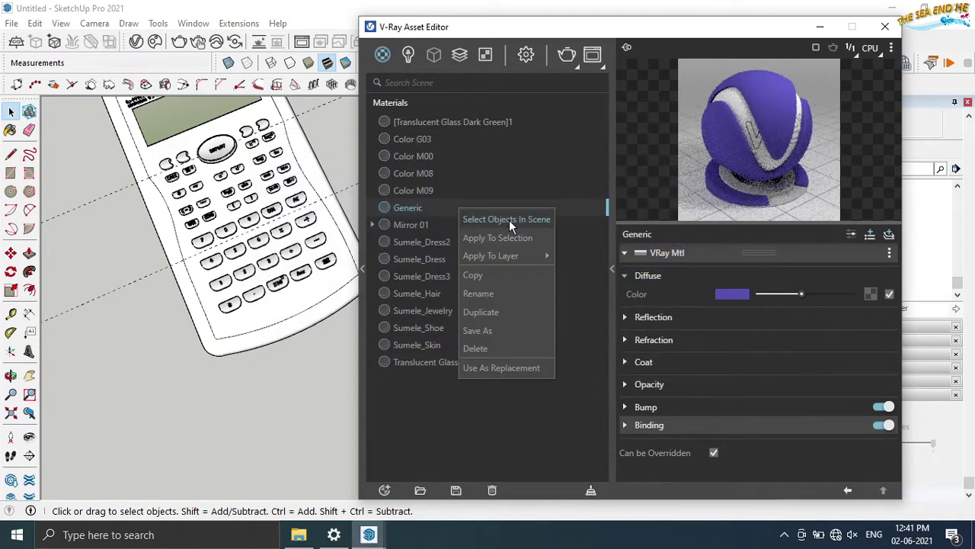
click(509, 219)
right_click(454, 201)
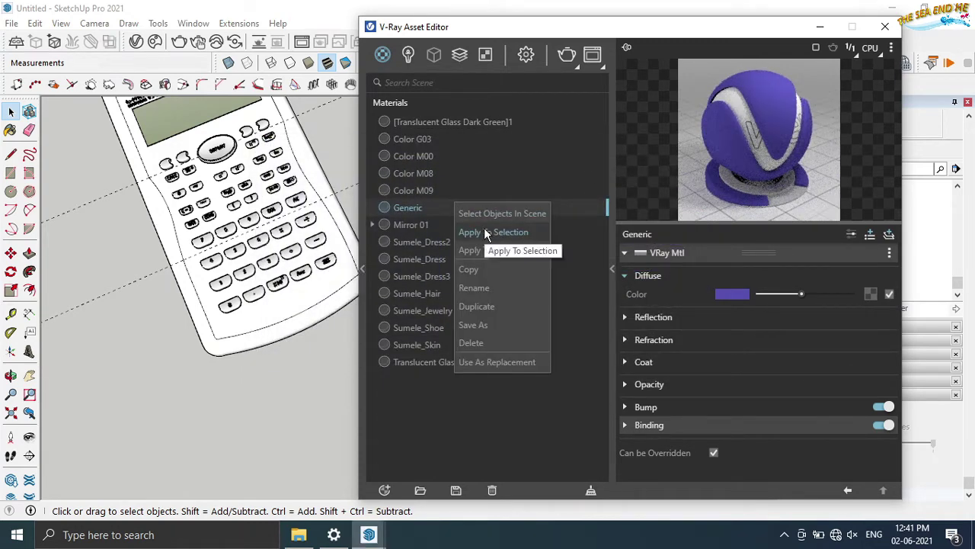
mouse_move(470, 250)
click(577, 252)
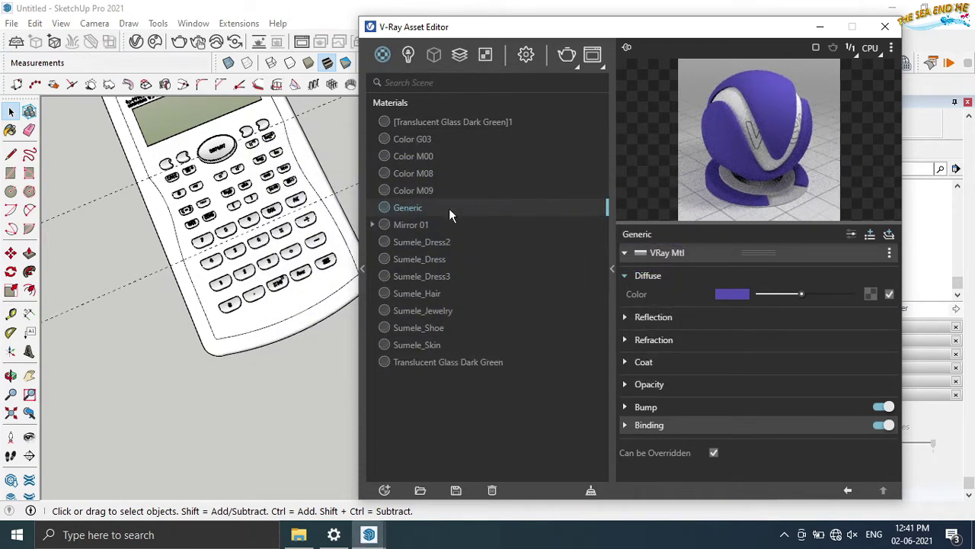
right_click(449, 210)
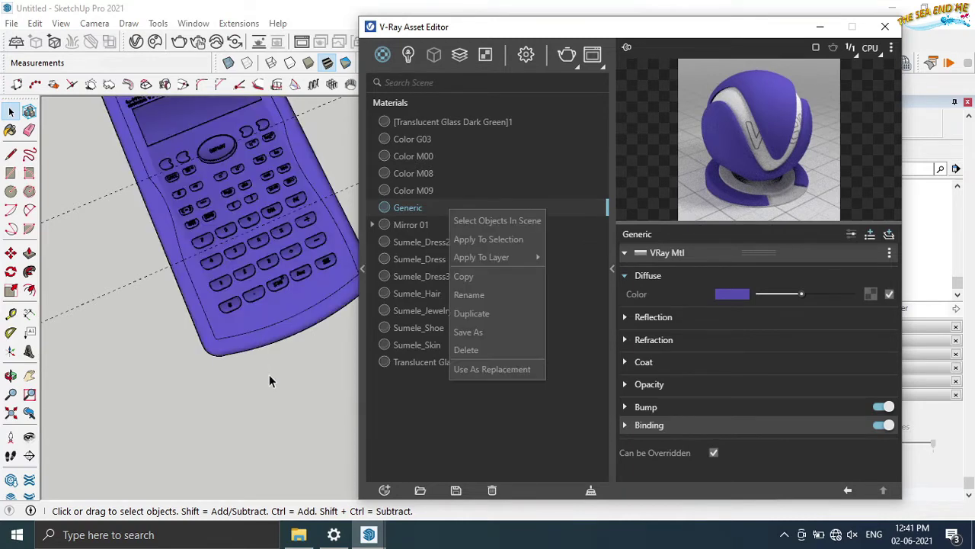
mouse_move(257, 403)
middle_down()
mouse_move(176, 390)
mouse_move(299, 229)
middle_up()
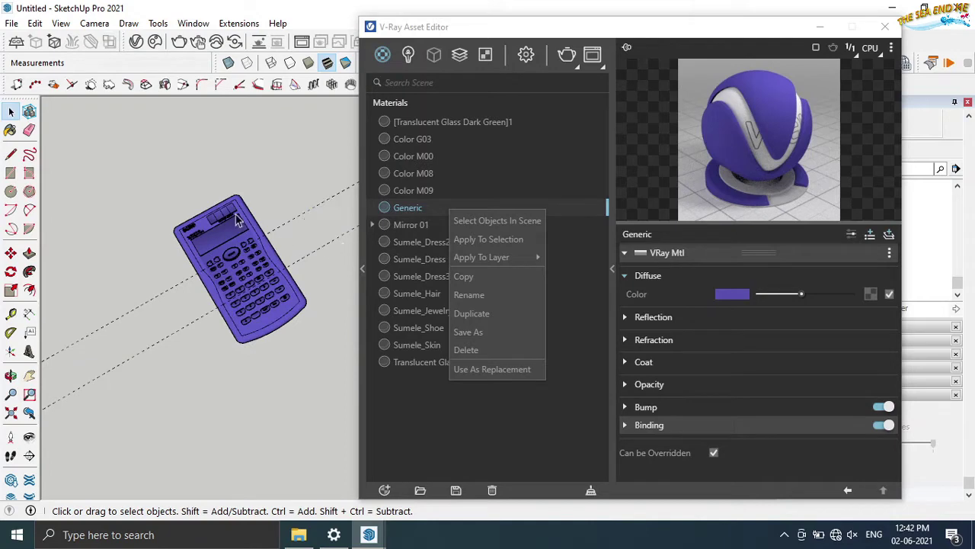
scroll(156, 204, up, 2)
scroll(190, 221, up, 1)
scroll(237, 341, down, 1)
scroll(236, 341, up, 2)
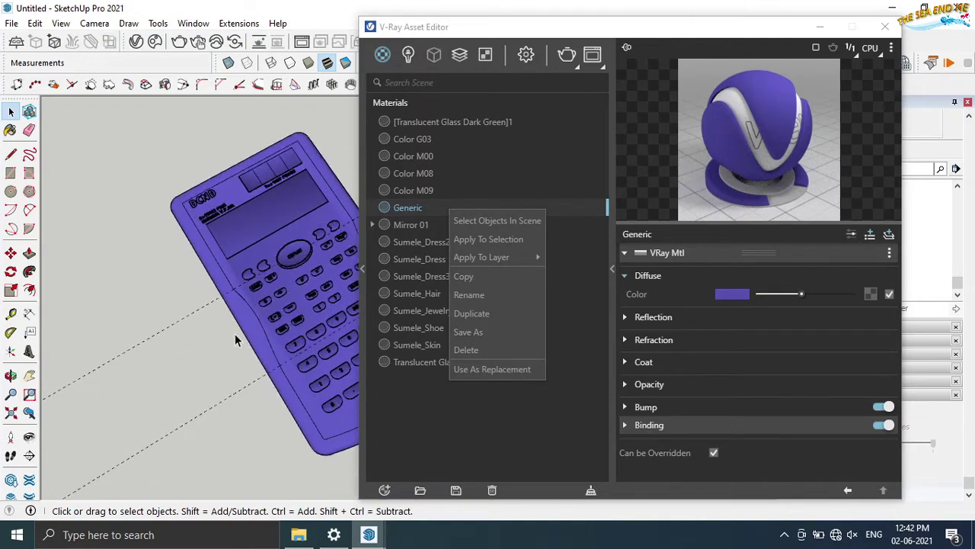
scroll(234, 334, up, 1)
Change the Generic material's diffuse colour to a near-white
click(732, 294)
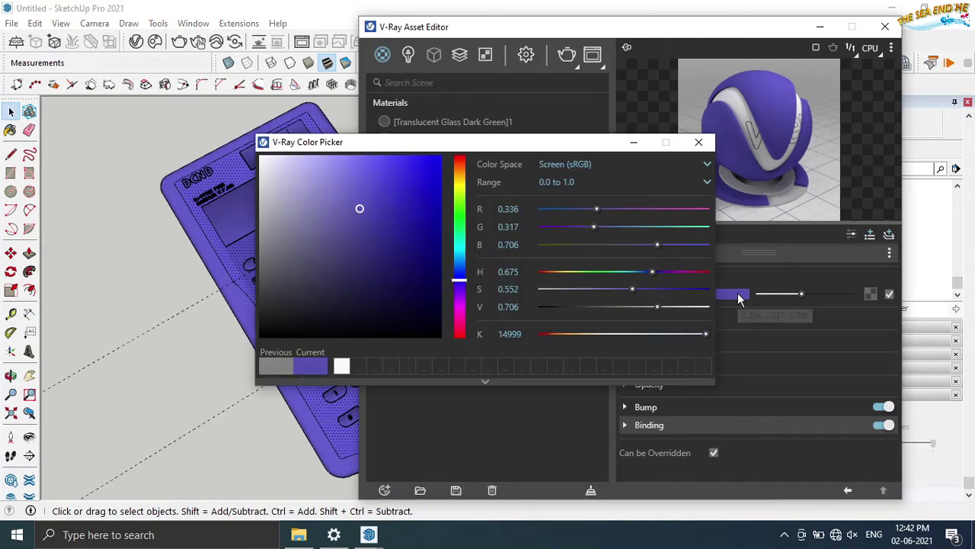
click(613, 333)
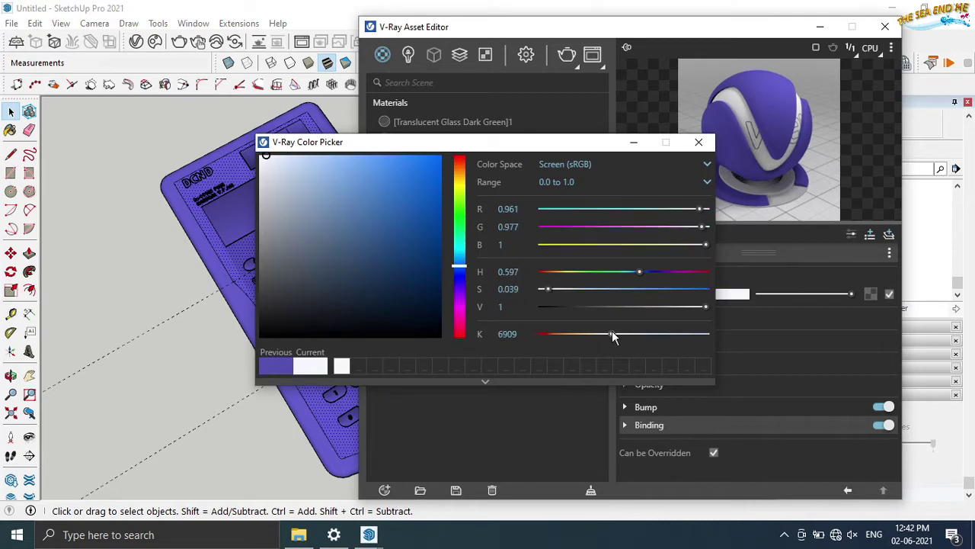
click(281, 167)
click(699, 143)
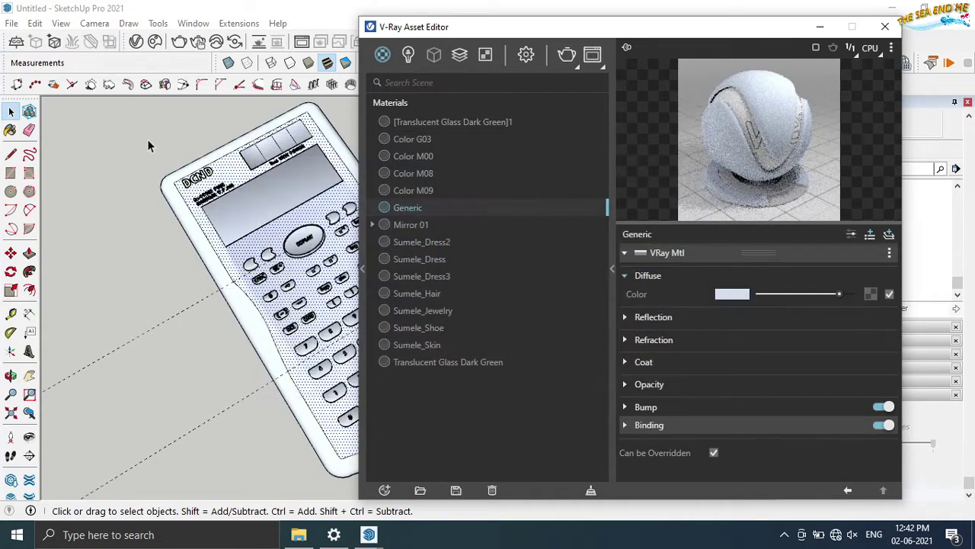
Apply the Mirror 01 material to the calculator faceplate
middle_drag(146, 173, 191, 248)
click(296, 343)
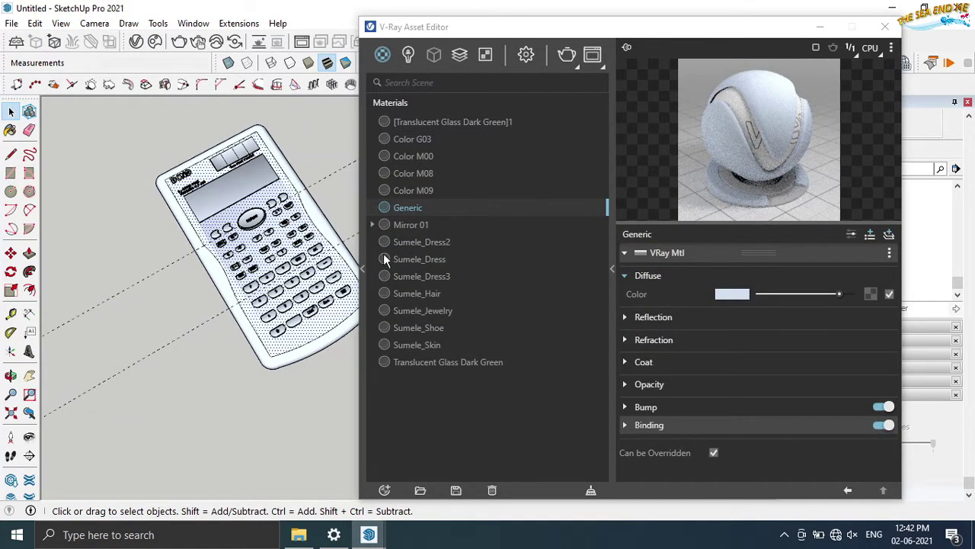
click(404, 226)
right_click(404, 225)
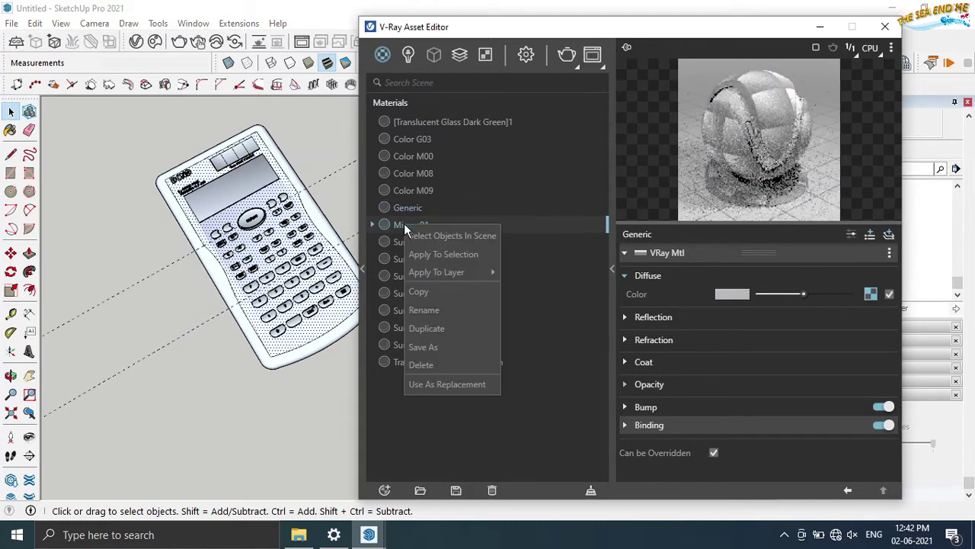
click(435, 255)
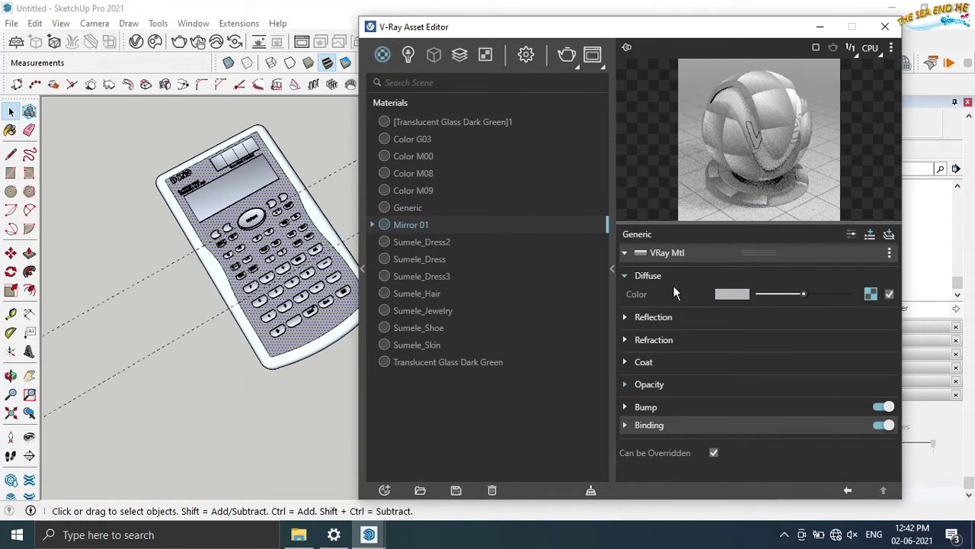
Brighten Mirror 01's diffuse to a lighter grey and review the Color M00 and G03 materials
click(720, 294)
mouse_move(265, 223)
mouse_down()
mouse_move(267, 184)
mouse_move(282, 181)
mouse_up()
click(698, 143)
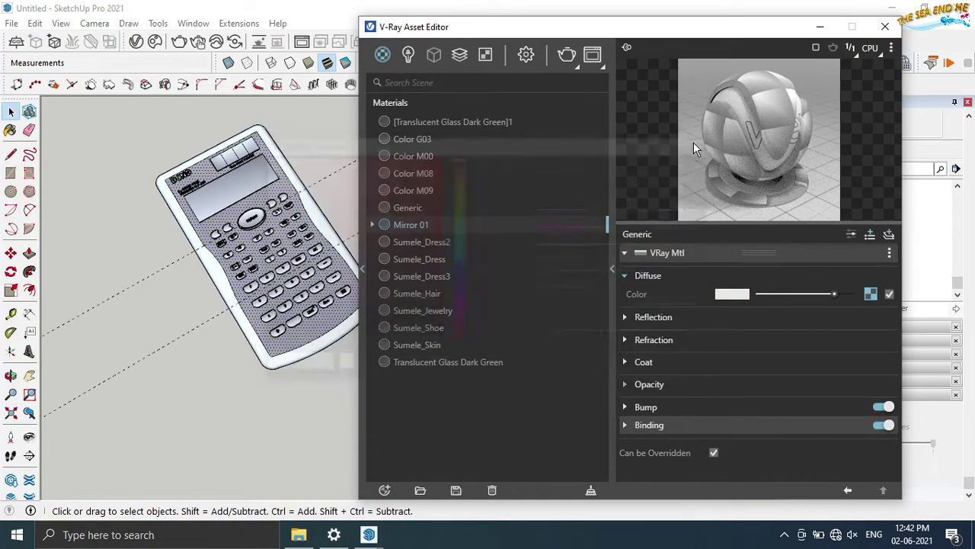
click(295, 122)
scroll(294, 125, up, 3)
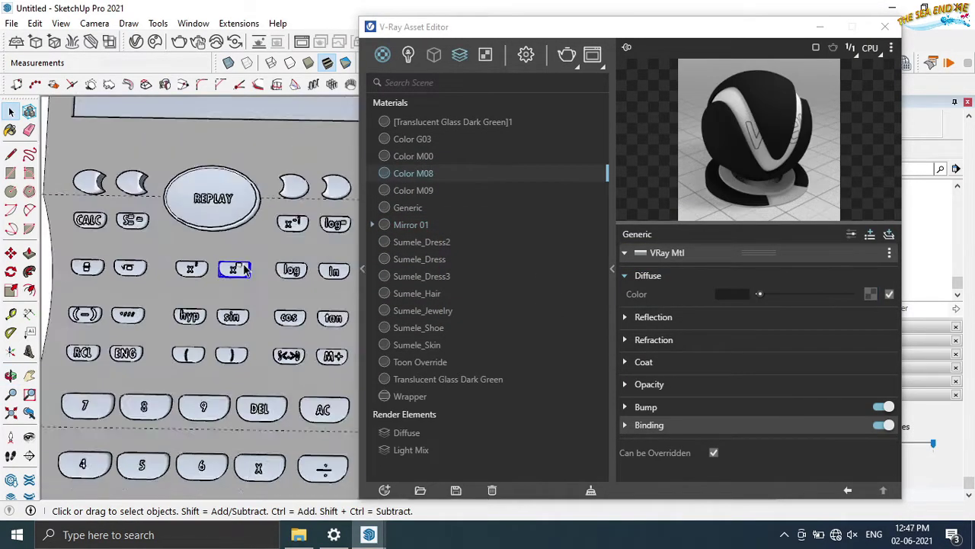
click(431, 156)
click(424, 139)
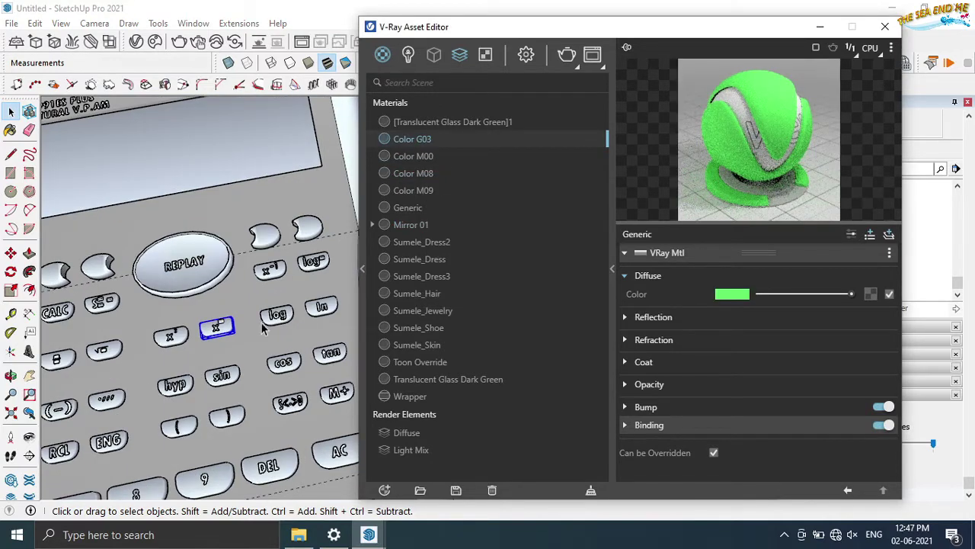
scroll(223, 325, up, 3)
scroll(222, 324, up, 1)
Close the Asset Editor, zoom to extents, and switch to Top view
click(817, 25)
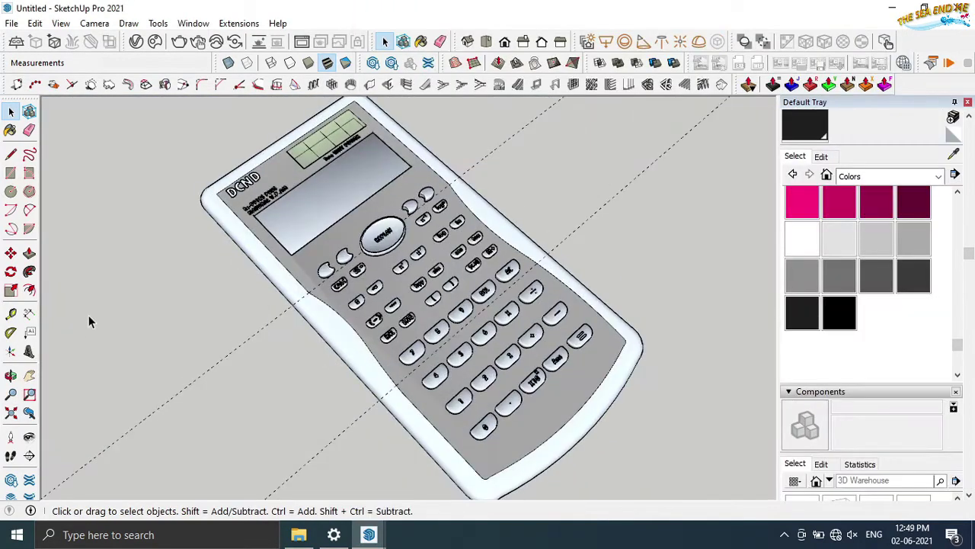
mouse_move(89, 320)
middle_down()
mouse_move(142, 338)
mouse_move(174, 261)
middle_up()
click(11, 412)
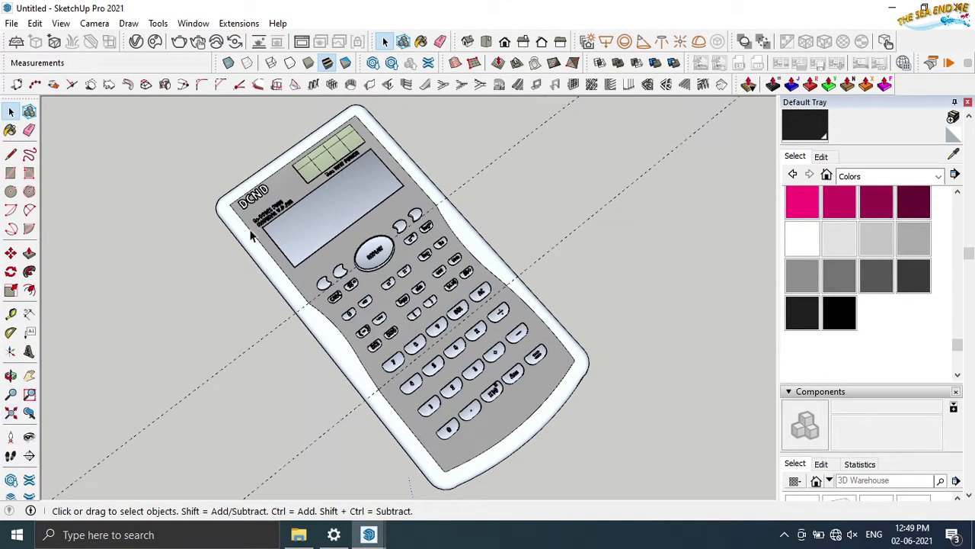
click(486, 41)
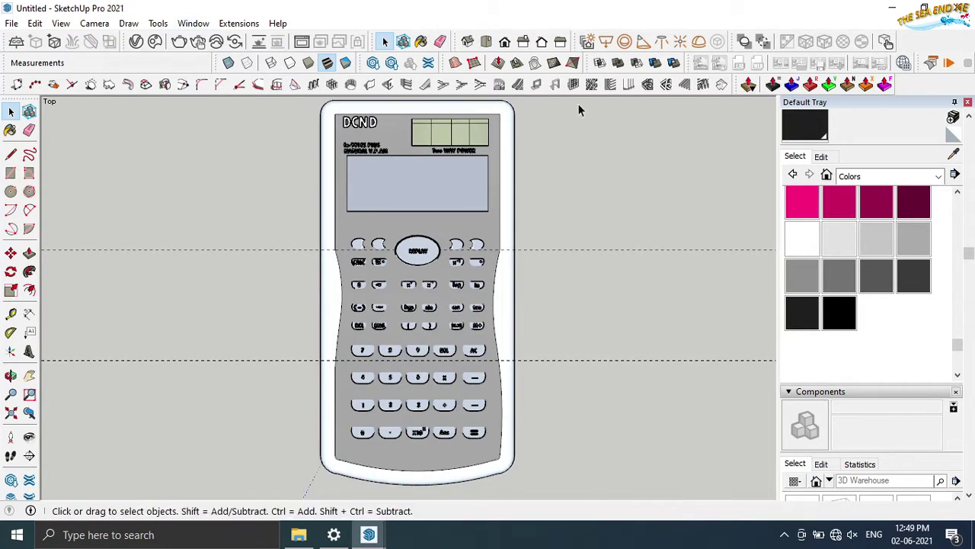
mouse_move(368, 534)
click(450, 466)
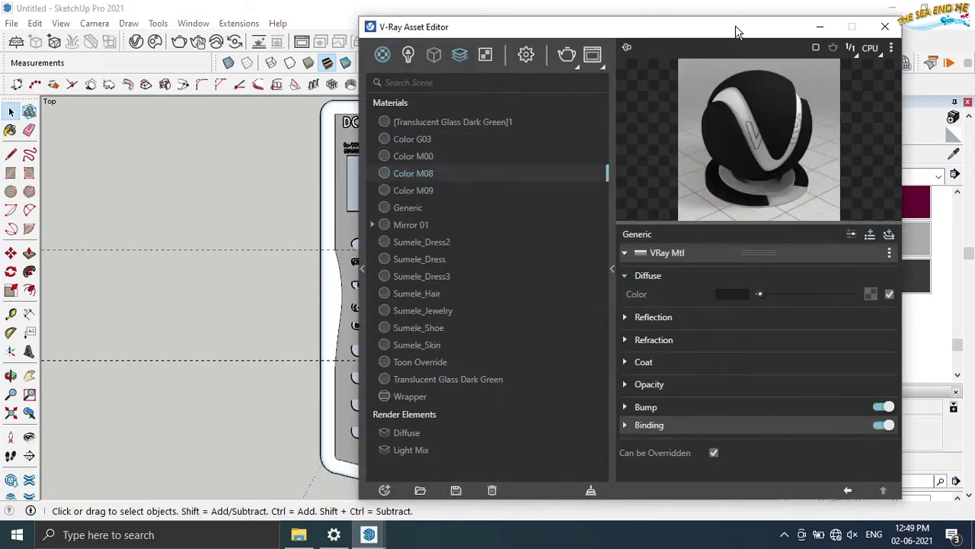
Render the top view and turn off LightMix Environment light for a black background
drag(736, 32, 701, 32)
click(530, 54)
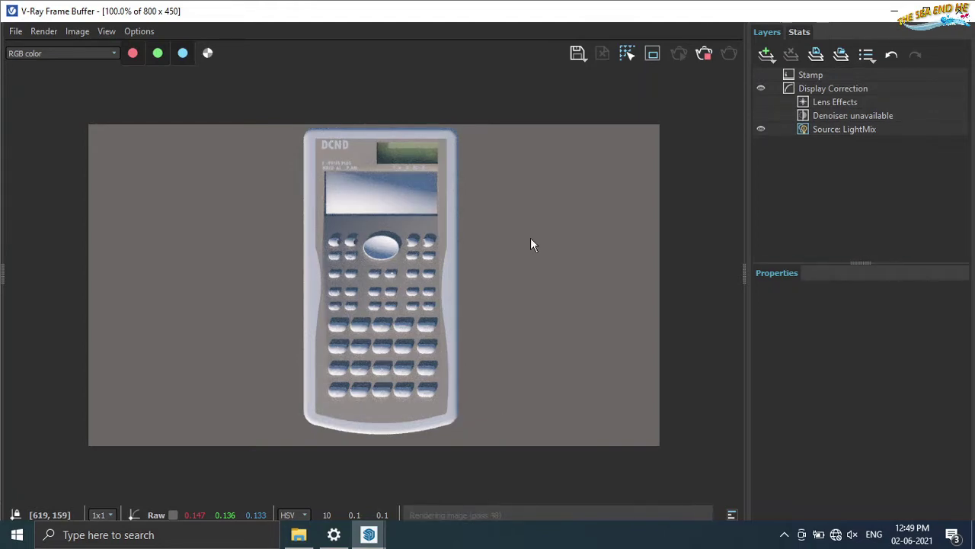
click(852, 131)
click(761, 385)
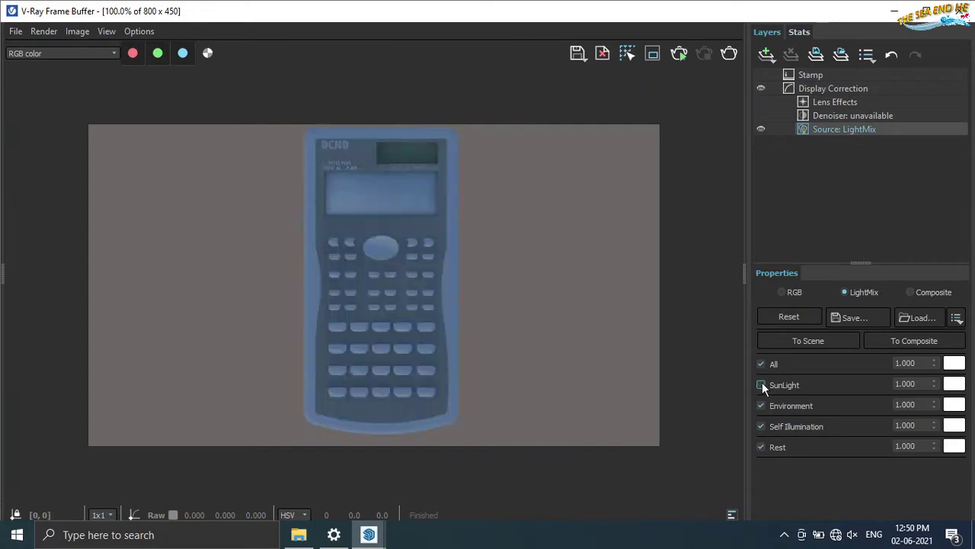
click(761, 405)
click(761, 405)
click(761, 385)
click(761, 405)
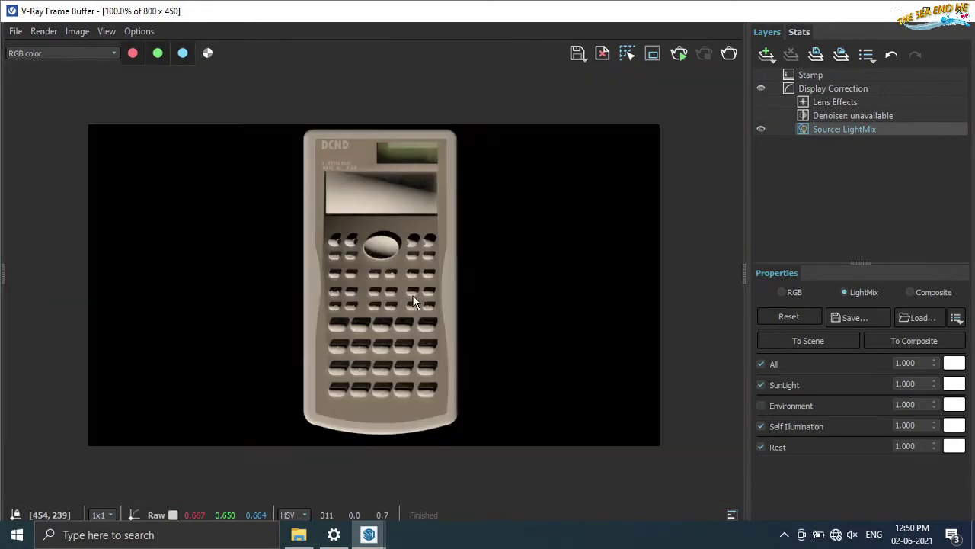
scroll(330, 127, up, 4)
scroll(330, 127, down, 2)
scroll(329, 128, down, 2)
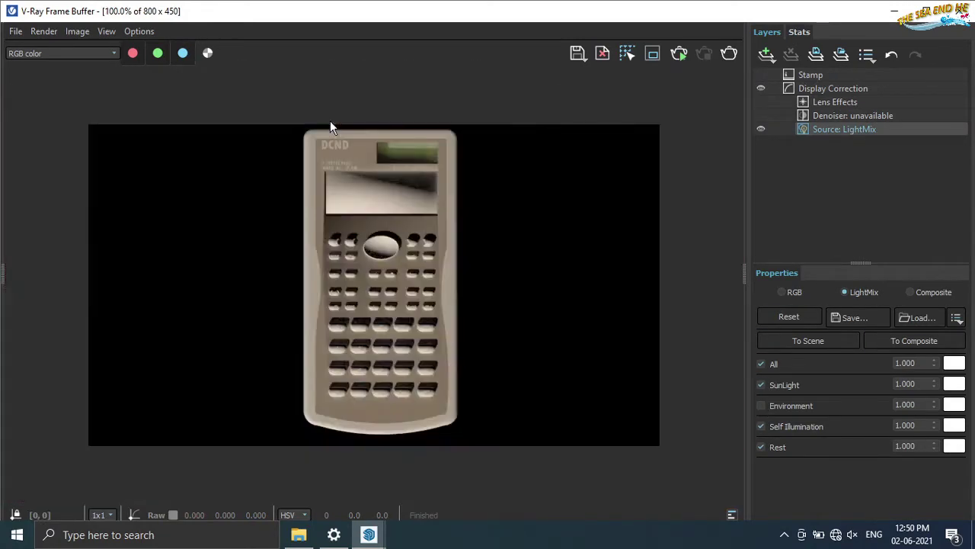
Save the render to the Desktop as CALSI
click(576, 59)
click(64, 145)
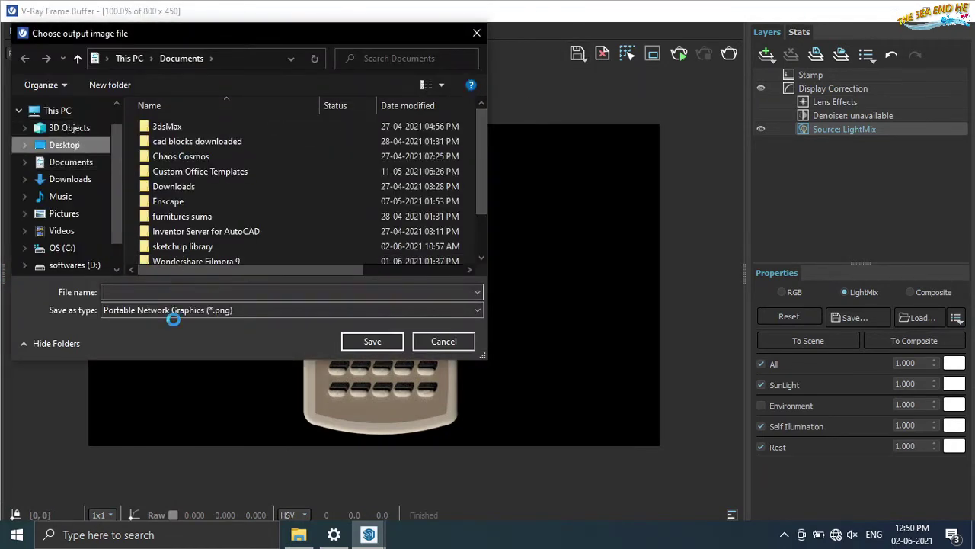
click(160, 292)
text(CALSI)
key(Return)
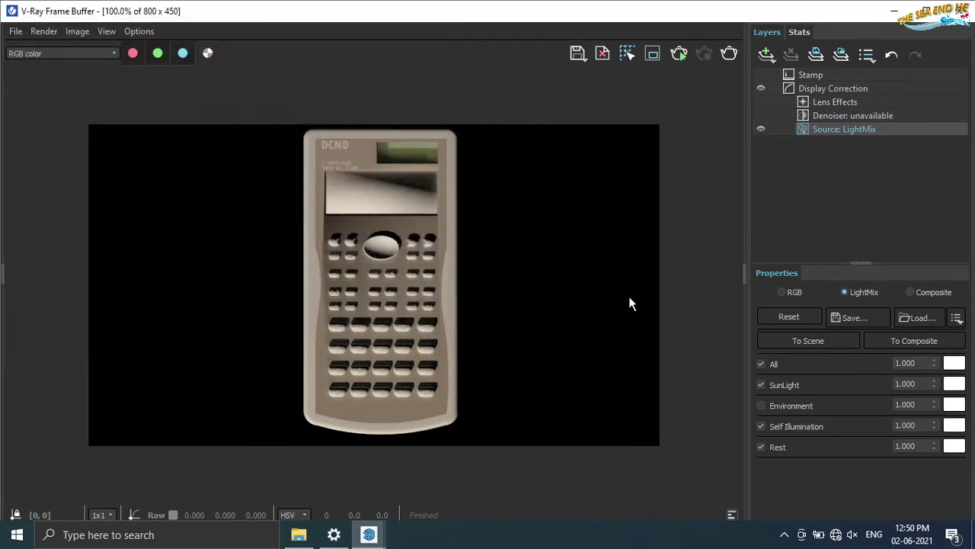
click(760, 406)
Orbit to a low tilted view of the calculator, render it, and switch off Environment light
click(893, 12)
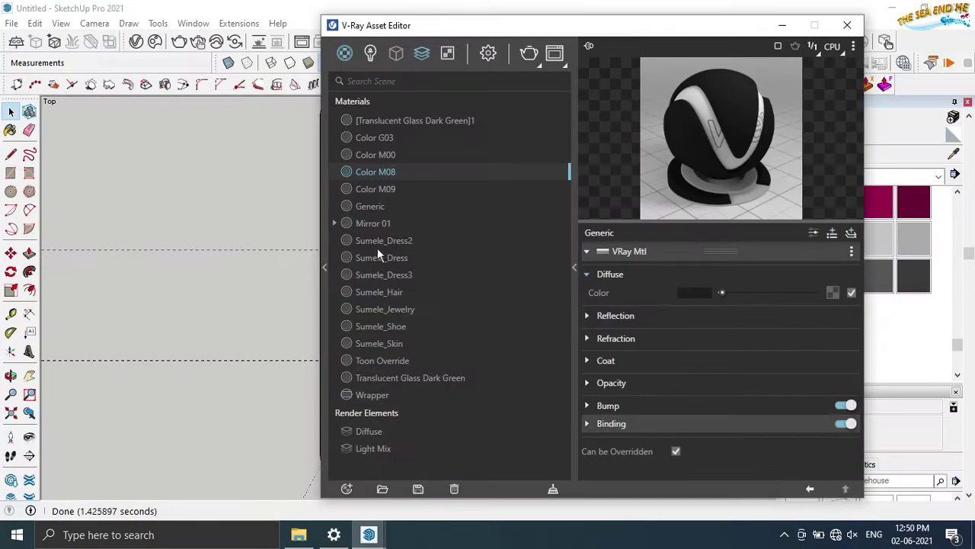
click(512, 247)
middle_drag(512, 247, 358, 213)
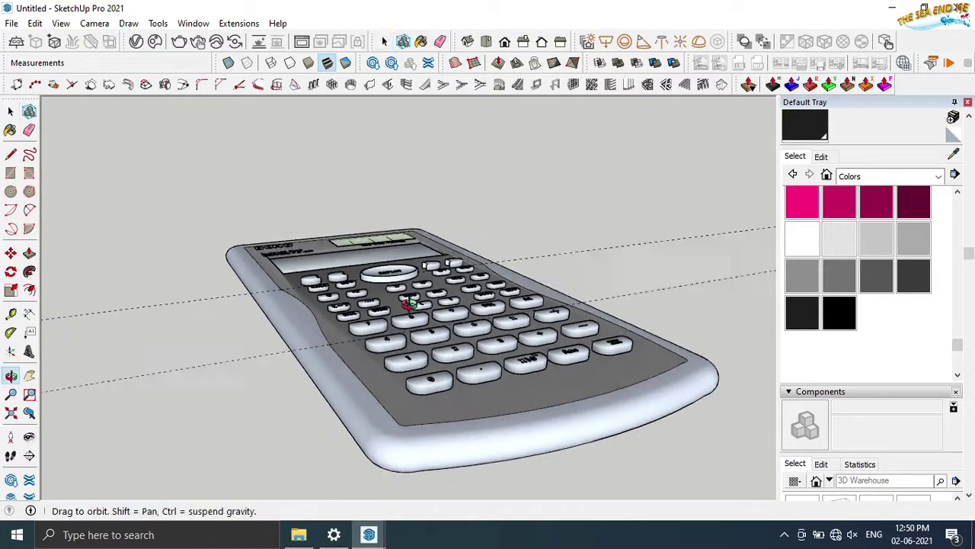
click(178, 42)
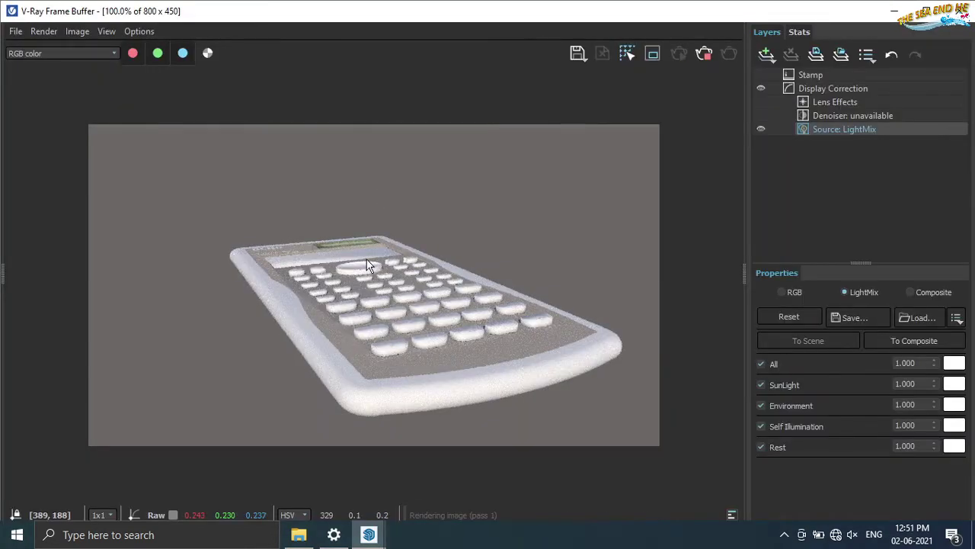
click(761, 406)
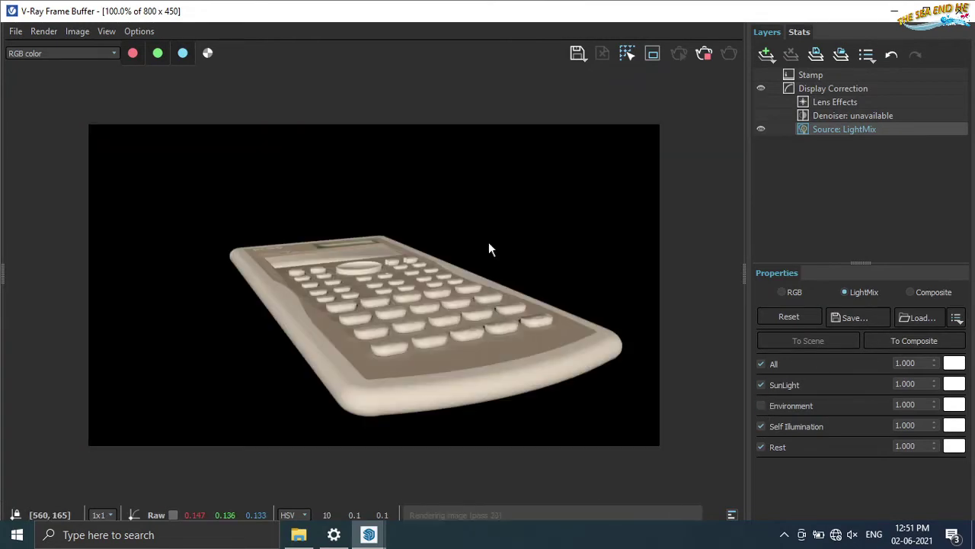
Re-enable LightMix Environment light with a 0.4 multiplier
click(762, 405)
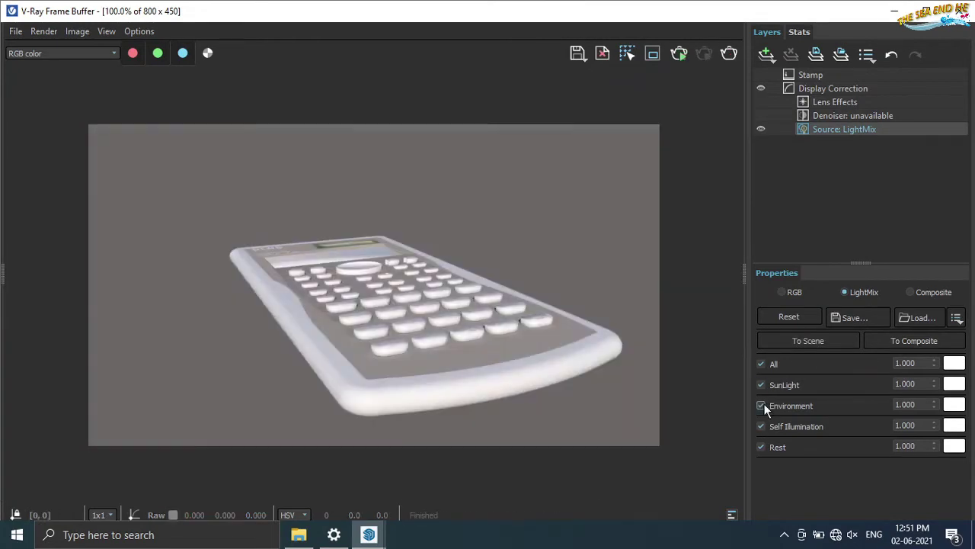
key(Tab)
text(0.4)
key(Return)
Save the tilted render as CALSI 2 and close the V-Ray Frame Buffer
click(577, 53)
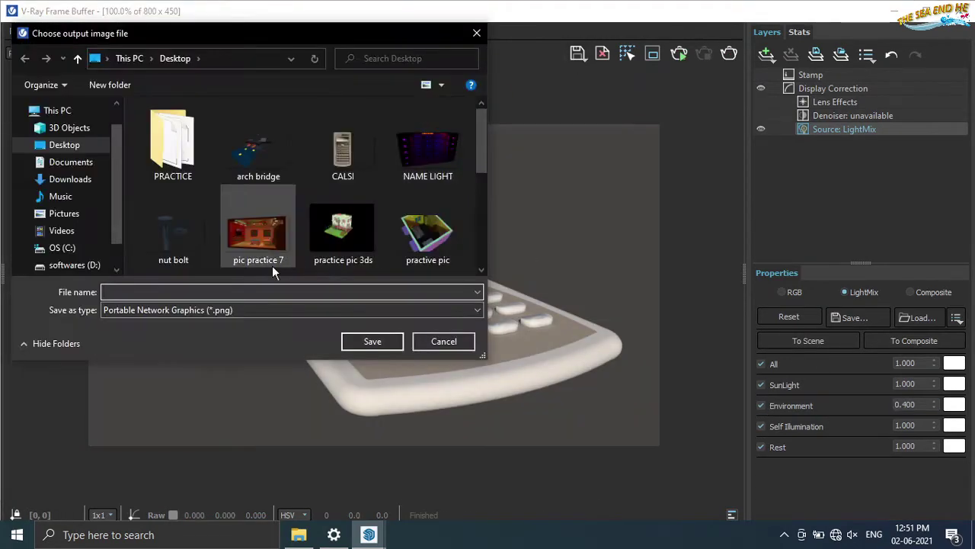
text(CALSI 2)
key(Return)
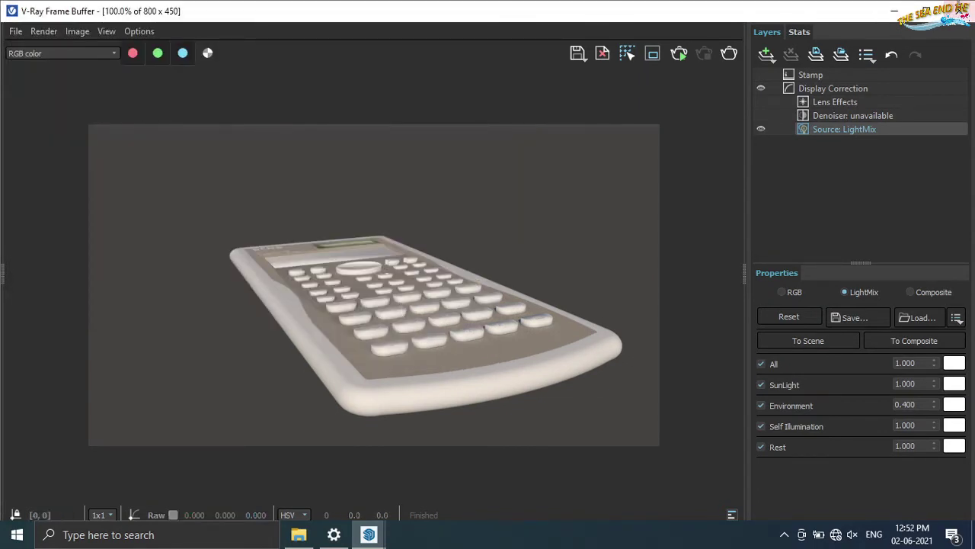
click(958, 11)
middle_drag(575, 248, 543, 340)
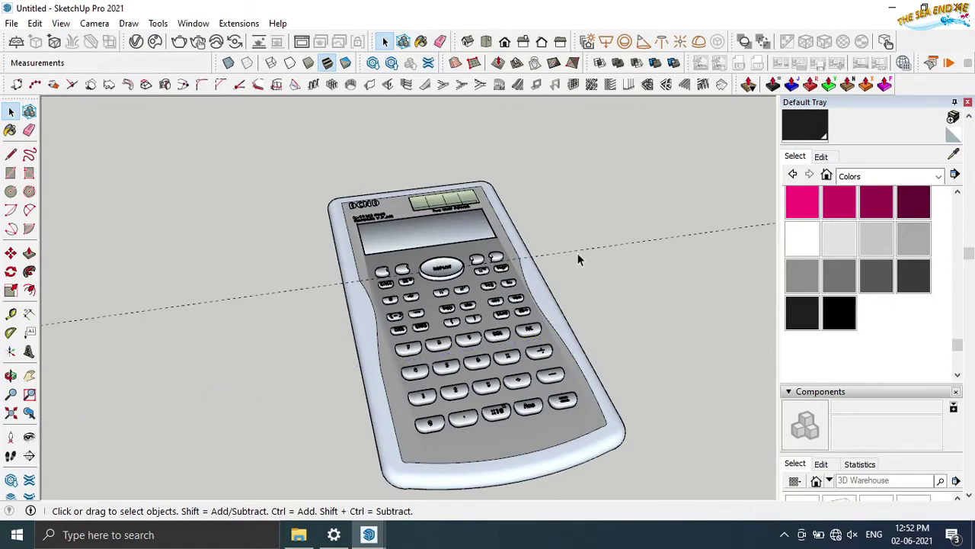
Orbit and zoom until the calculator's underside faces the camera
mouse_move(579, 257)
middle_down()
mouse_move(401, 352)
mouse_move(492, 255)
middle_up()
scroll(492, 256, up, 3)
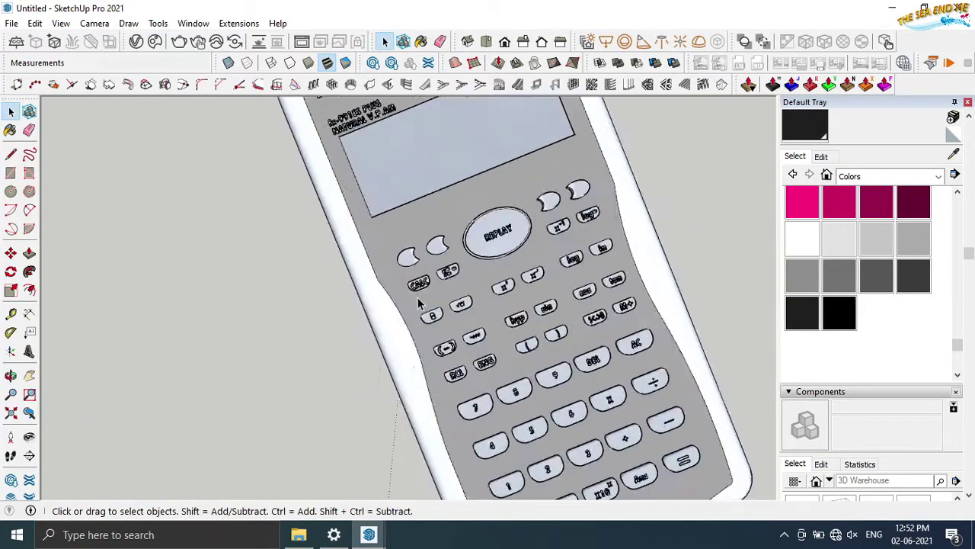
scroll(492, 255, down, 2)
scroll(492, 255, down, 1)
scroll(492, 255, up, 1)
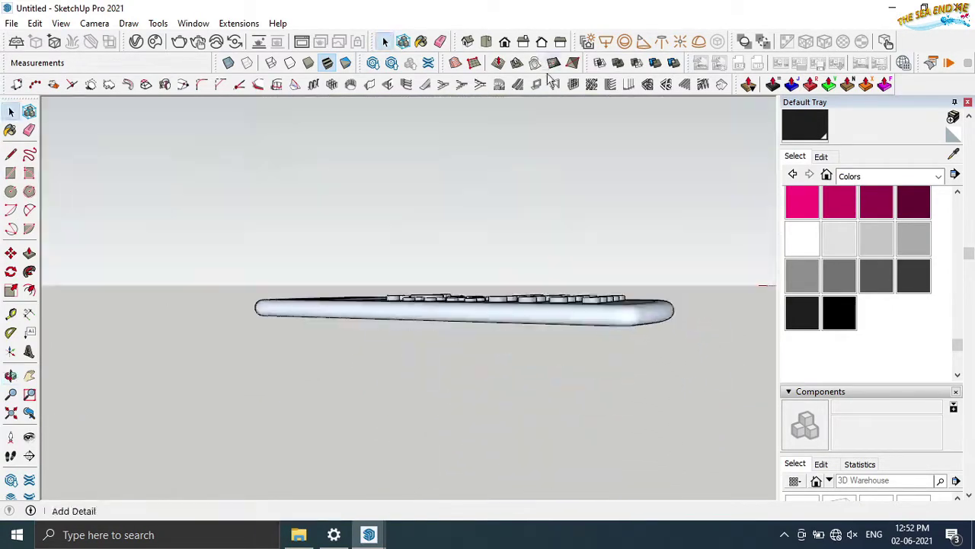
scroll(378, 205, up, 3)
scroll(406, 257, down, 2)
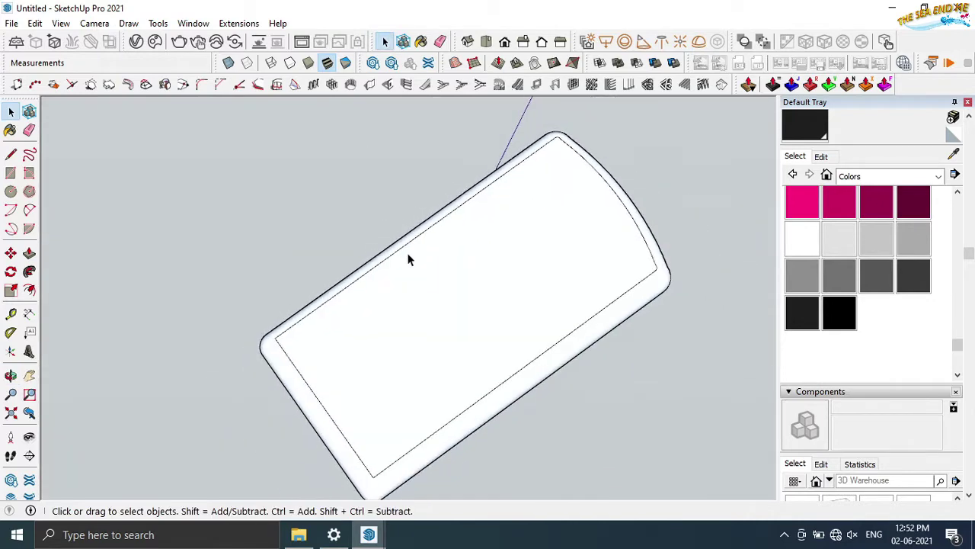
mouse_move(406, 257)
middle_down()
mouse_move(322, 170)
mouse_move(401, 261)
mouse_move(435, 233)
mouse_move(380, 272)
mouse_move(313, 203)
middle_up()
scroll(313, 202, down, 1)
Select the recessed underside panel, start a Move, then cancel it and return to Select
click(386, 284)
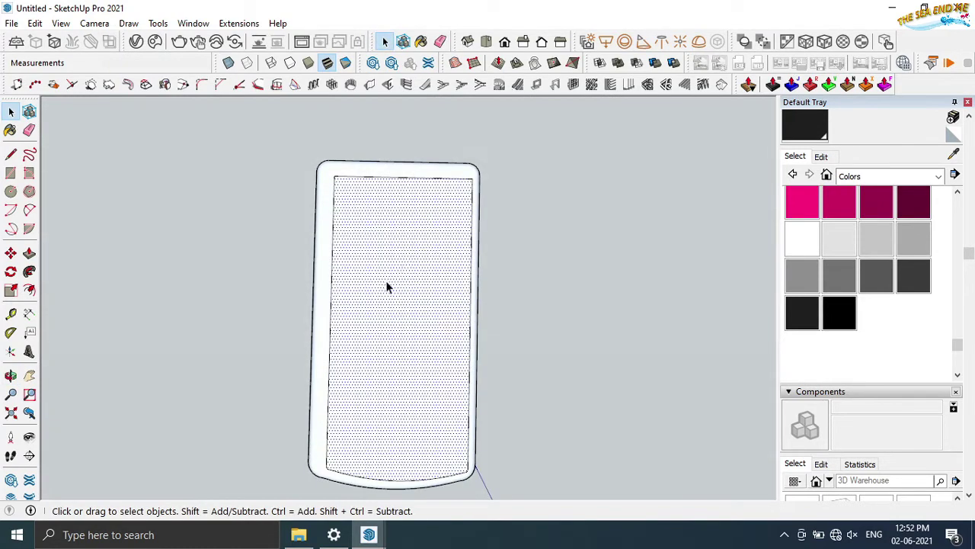
click(11, 253)
click(326, 467)
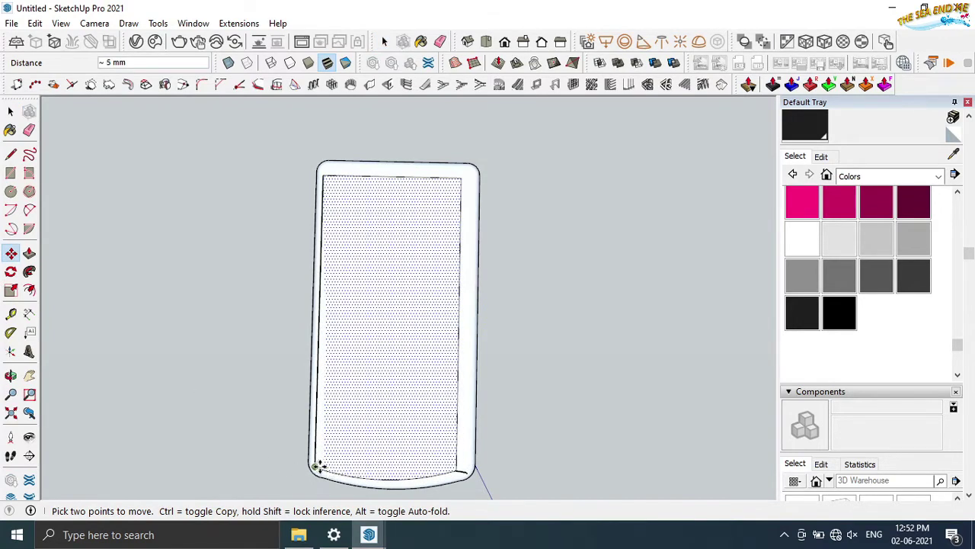
scroll(319, 454, up, 2)
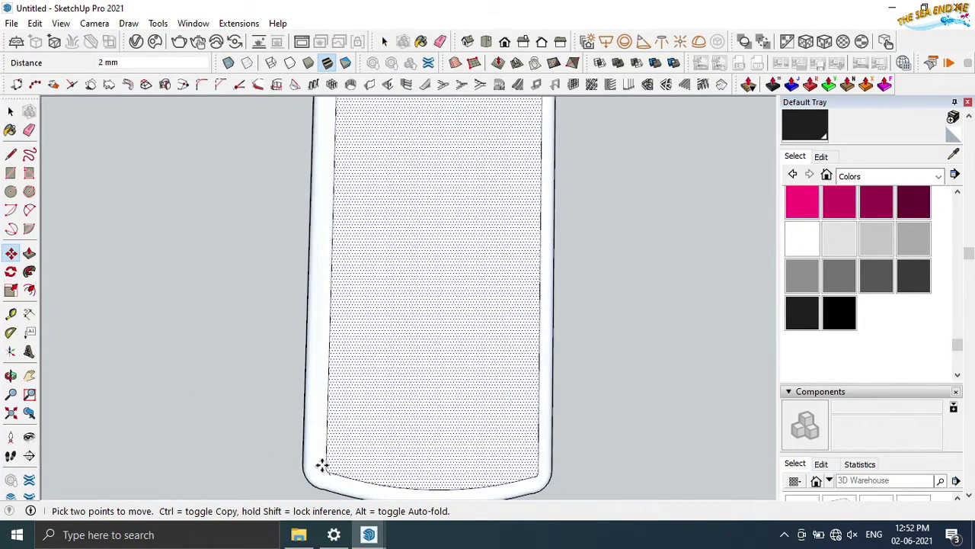
scroll(321, 467, up, 2)
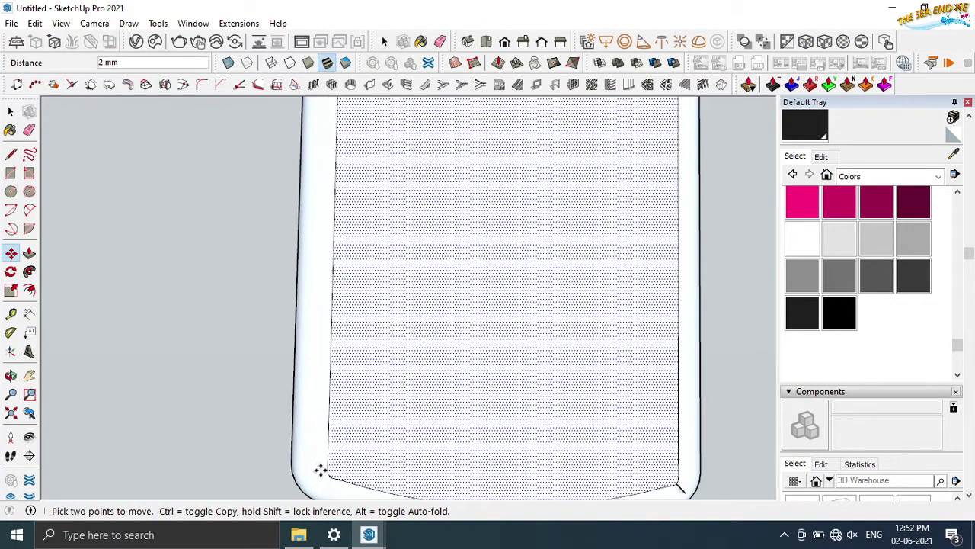
key(Escape)
scroll(113, 383, down, 2)
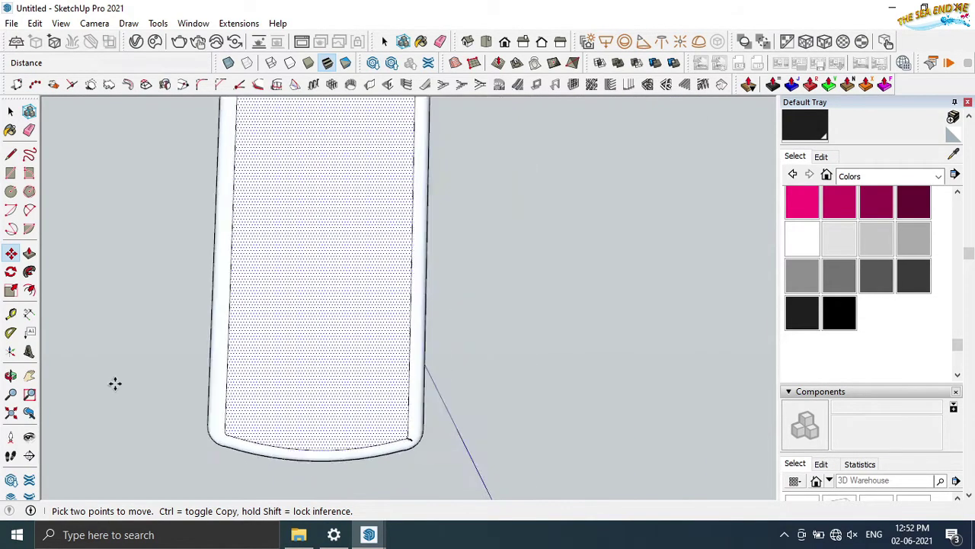
scroll(130, 411, down, 1)
scroll(130, 411, up, 1)
click(11, 111)
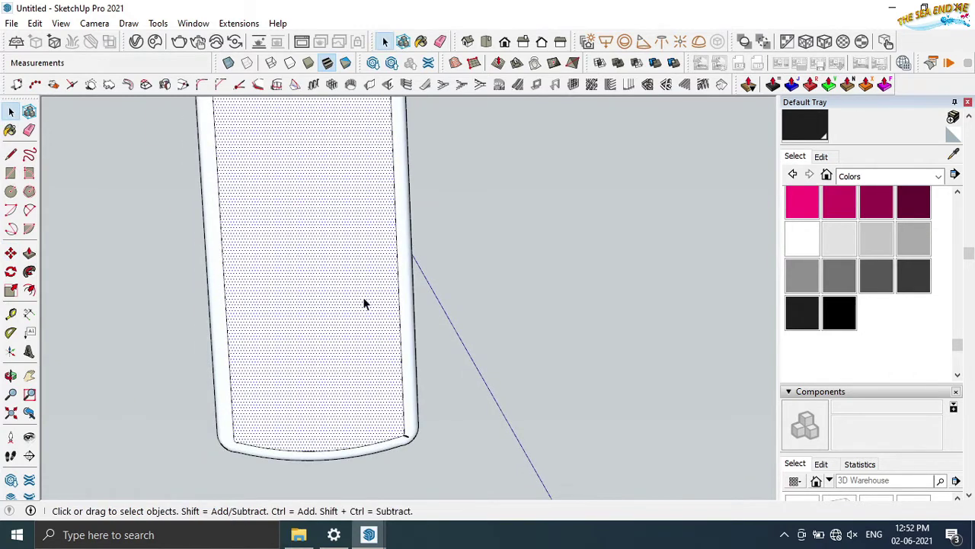
scroll(430, 248, down, 1)
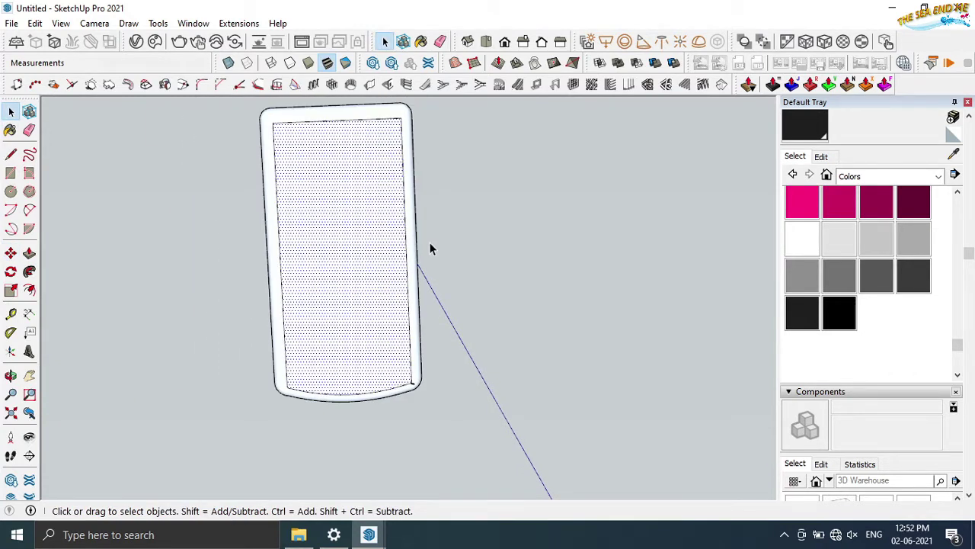
Draw 1 mm circles at the panel's top-left and top-right corners
click(297, 102)
scroll(232, 143, up, 3)
key(c)
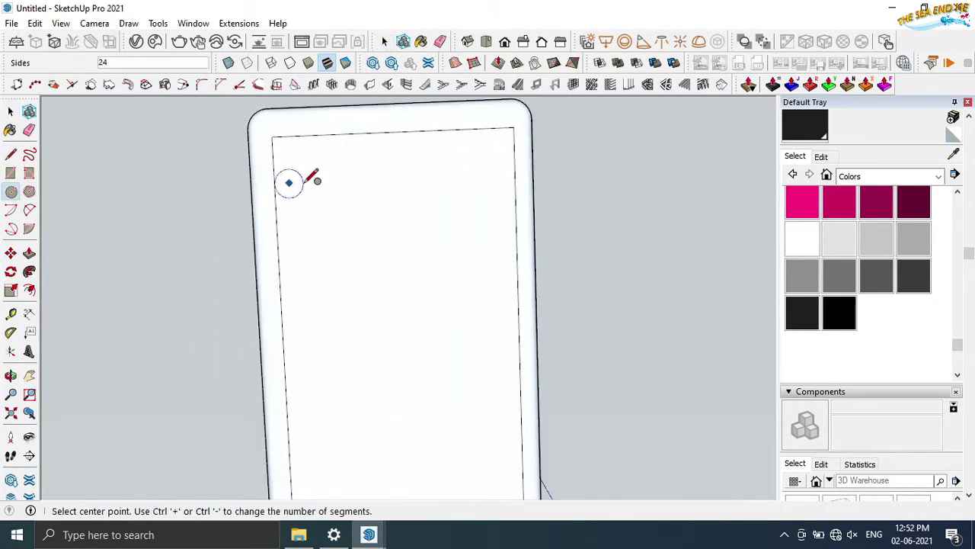
scroll(293, 145, up, 1)
scroll(291, 149, up, 1)
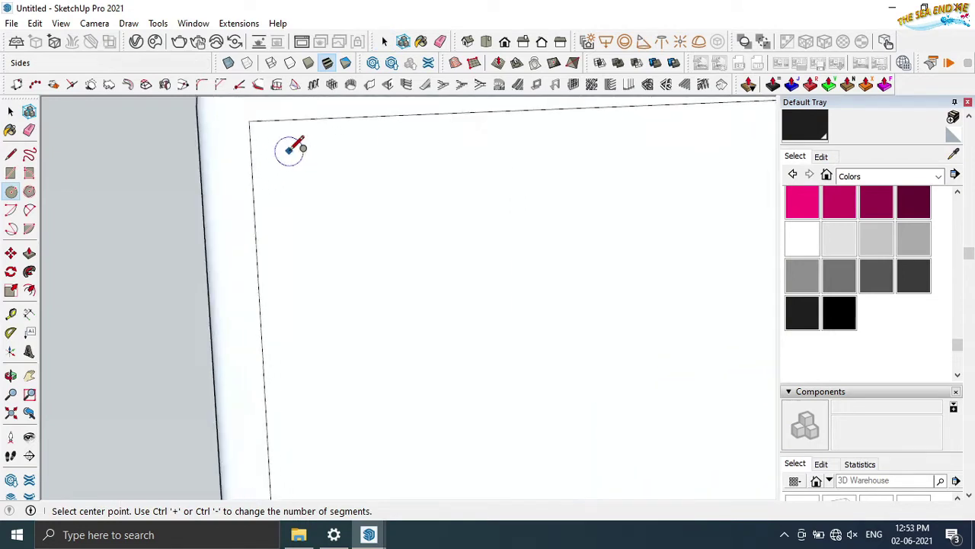
scroll(290, 150, up, 1)
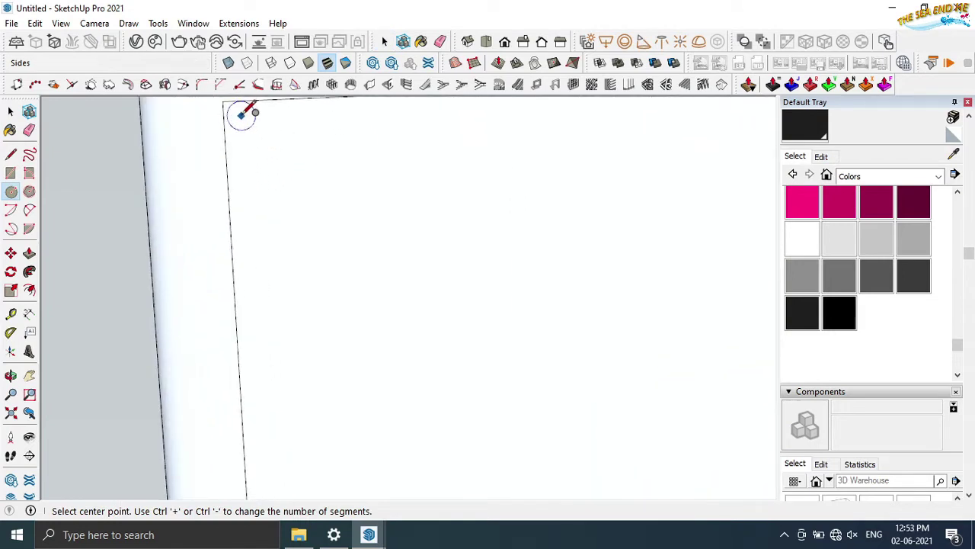
click(242, 119)
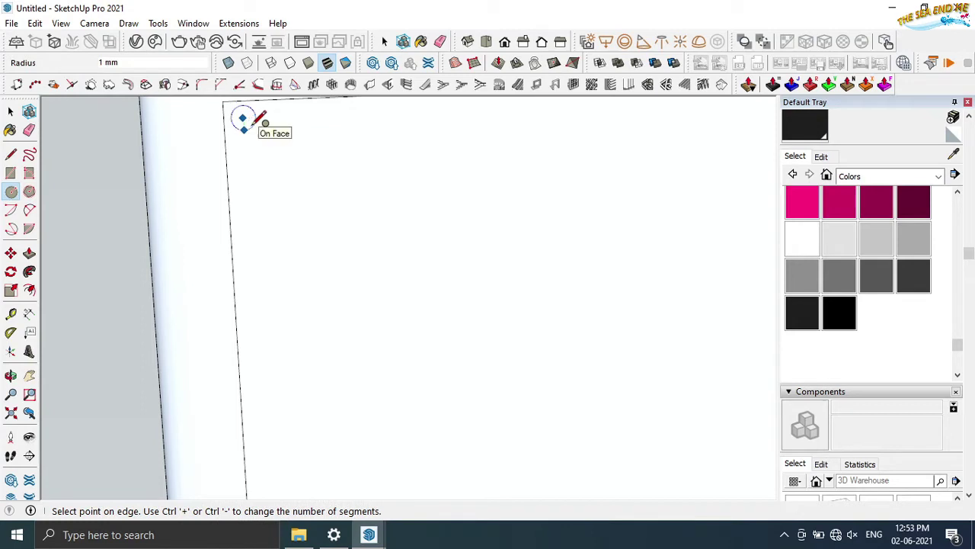
click(251, 122)
scroll(276, 246, down, 2)
scroll(232, 153, up, 2)
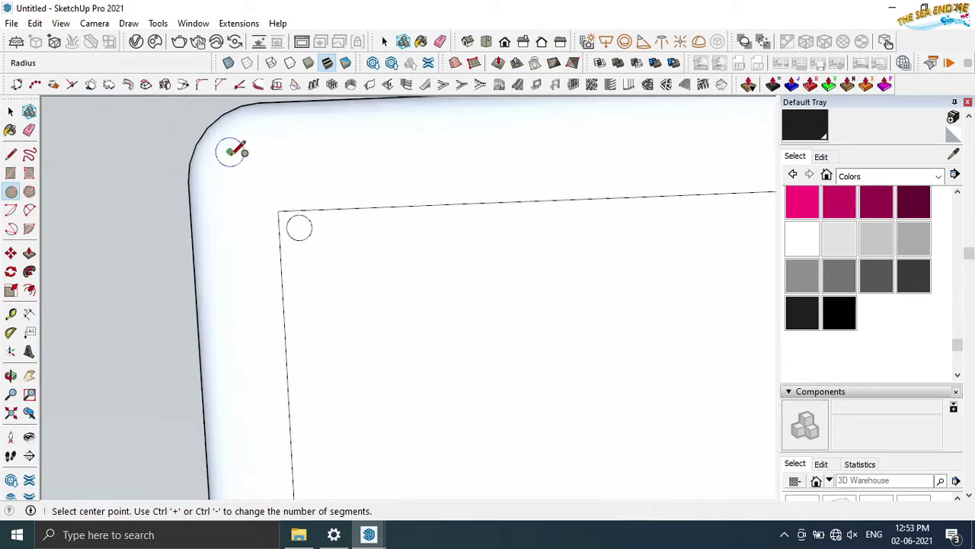
scroll(272, 250, down, 1)
scroll(282, 266, down, 2)
scroll(632, 225, up, 2)
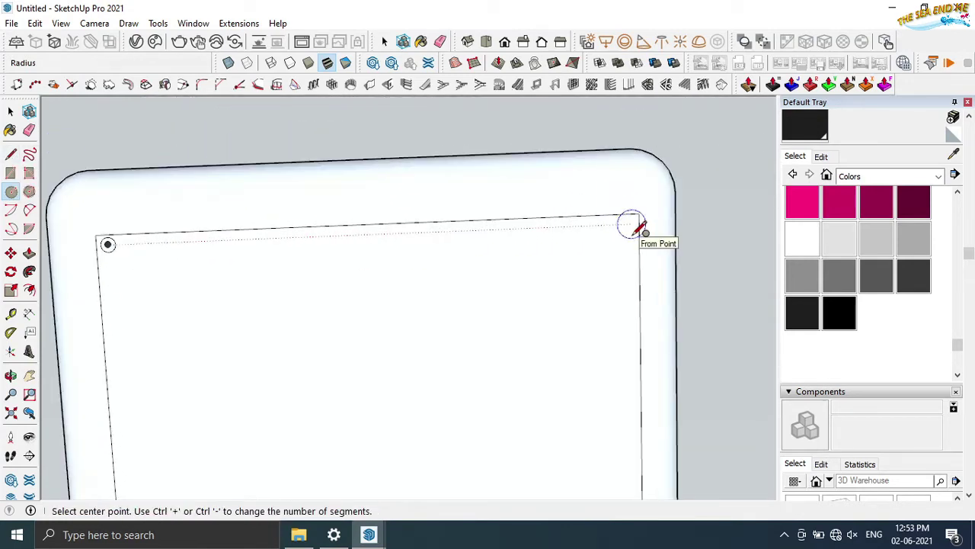
click(638, 223)
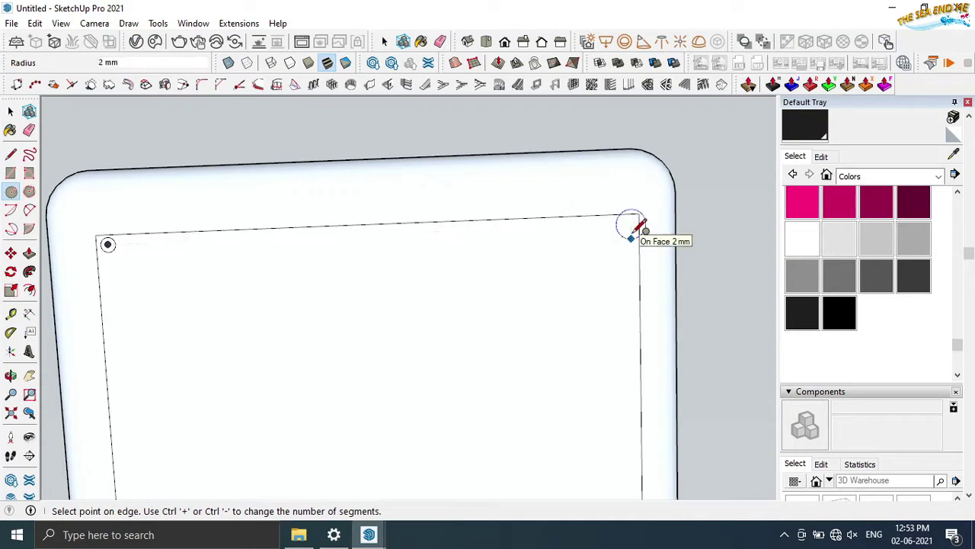
scroll(632, 223, up, 2)
click(629, 226)
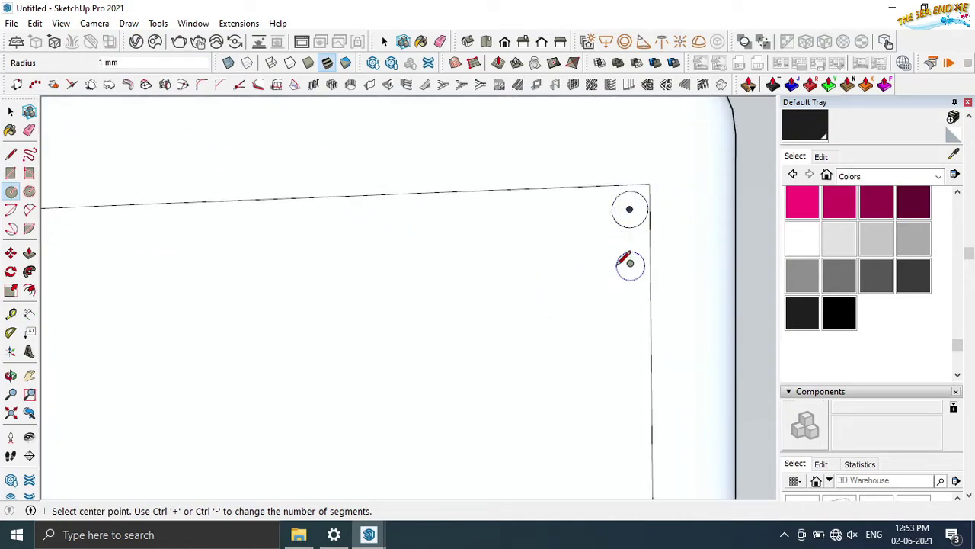
Add two 1 mm circles near the middle of the panel
middle_drag(630, 264, 622, 264)
scroll(621, 263, down, 4)
scroll(615, 331, down, 2)
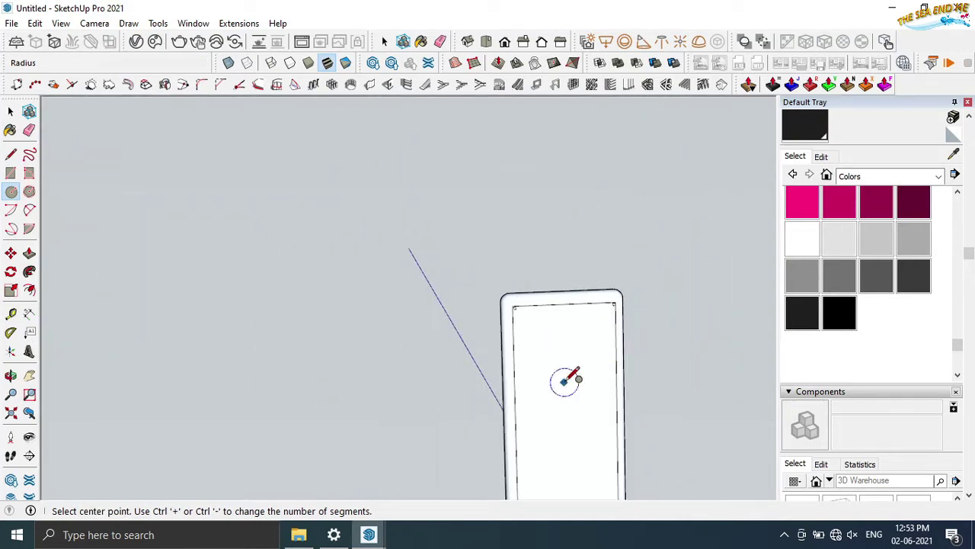
scroll(562, 384, up, 1)
scroll(531, 391, up, 3)
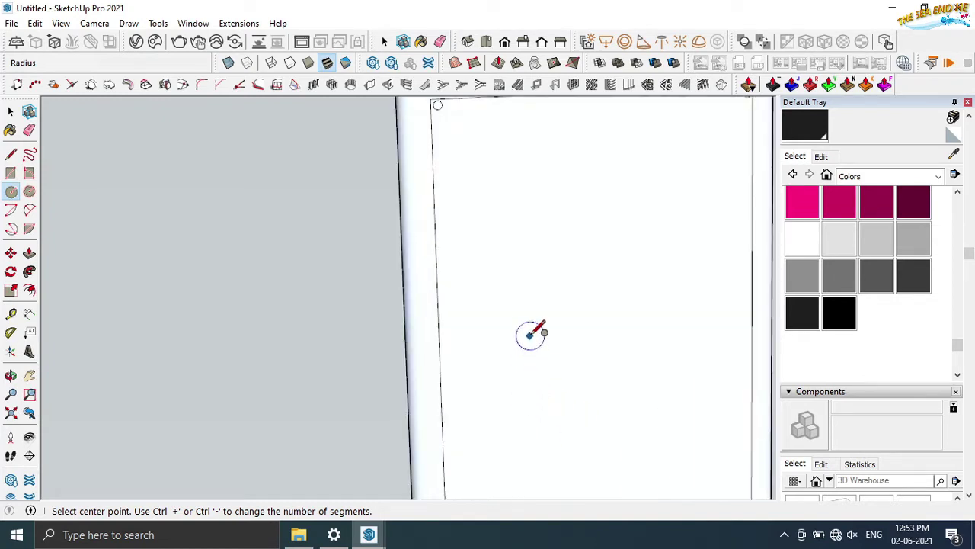
click(531, 333)
scroll(534, 336, up, 2)
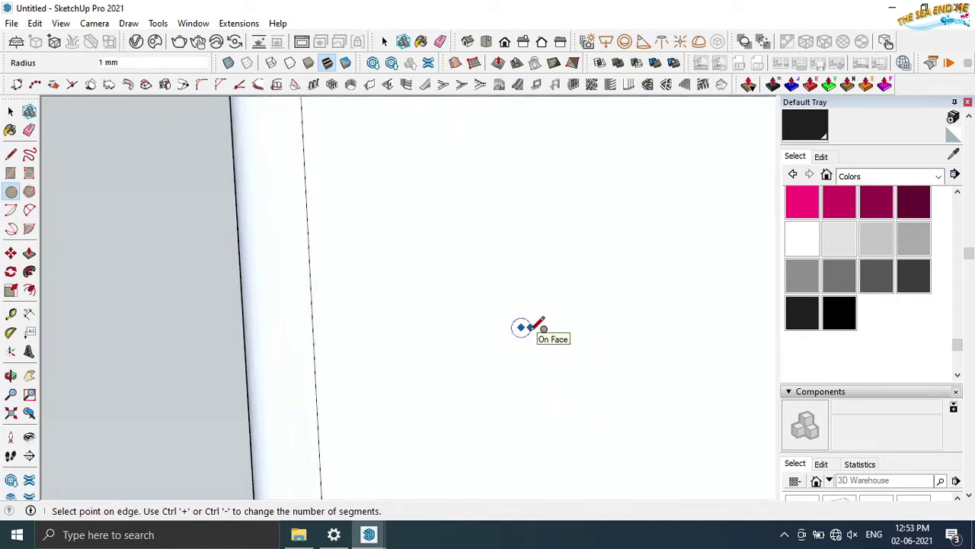
scroll(526, 332, down, 2)
middle_drag(698, 326, 656, 328)
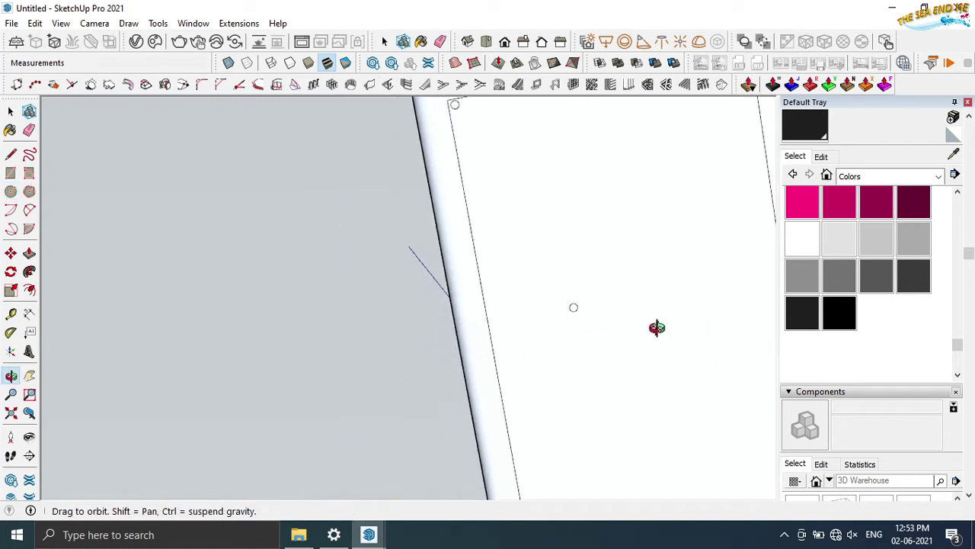
click(29, 374)
drag(542, 283, 289, 322)
click(9, 113)
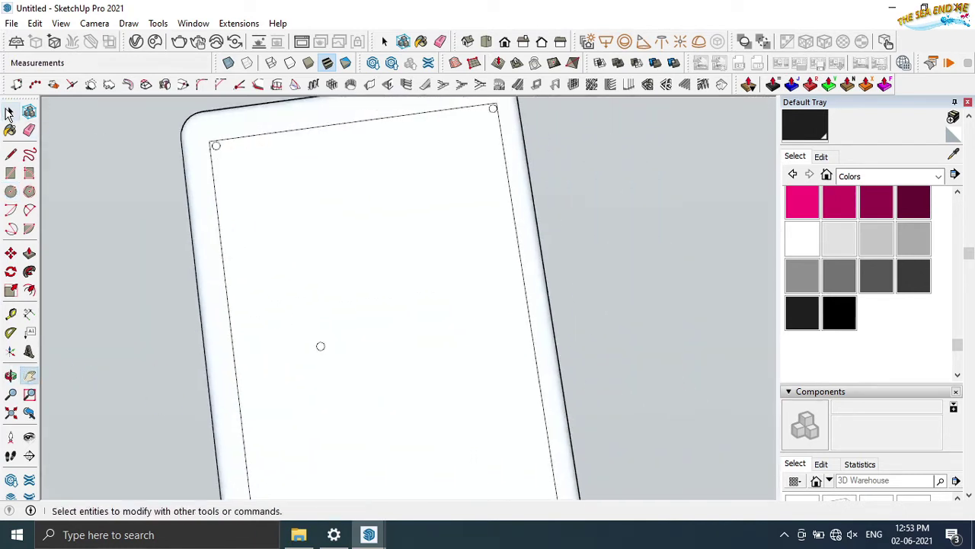
click(10, 192)
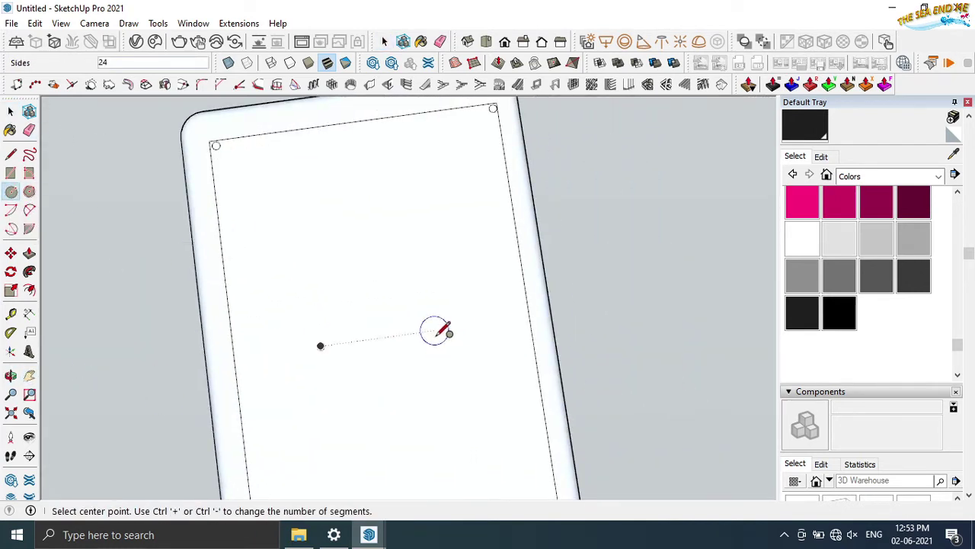
scroll(444, 329, up, 2)
click(429, 328)
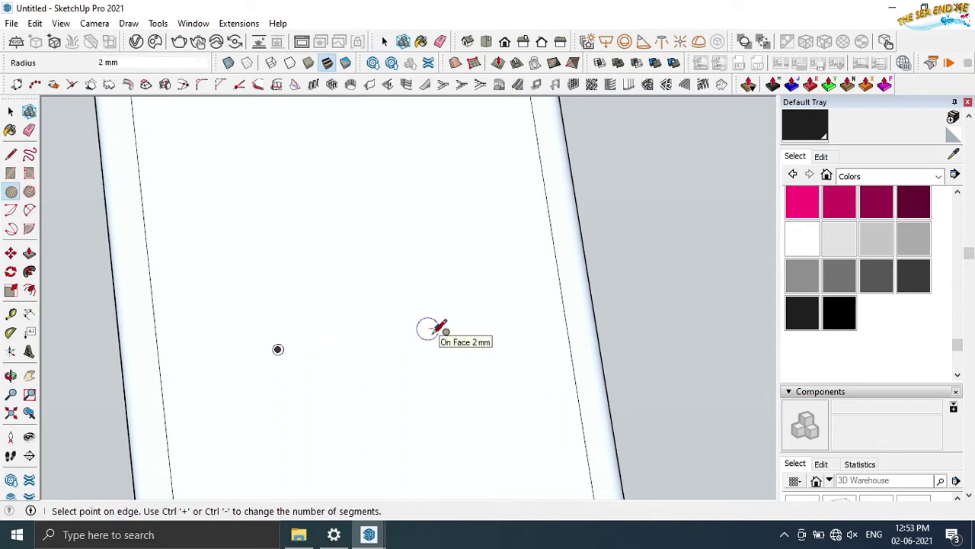
scroll(423, 324, up, 3)
click(420, 320)
Draw 1 mm circles near the panel's bottom-left and bottom-right
scroll(426, 336, down, 3)
scroll(434, 347, down, 3)
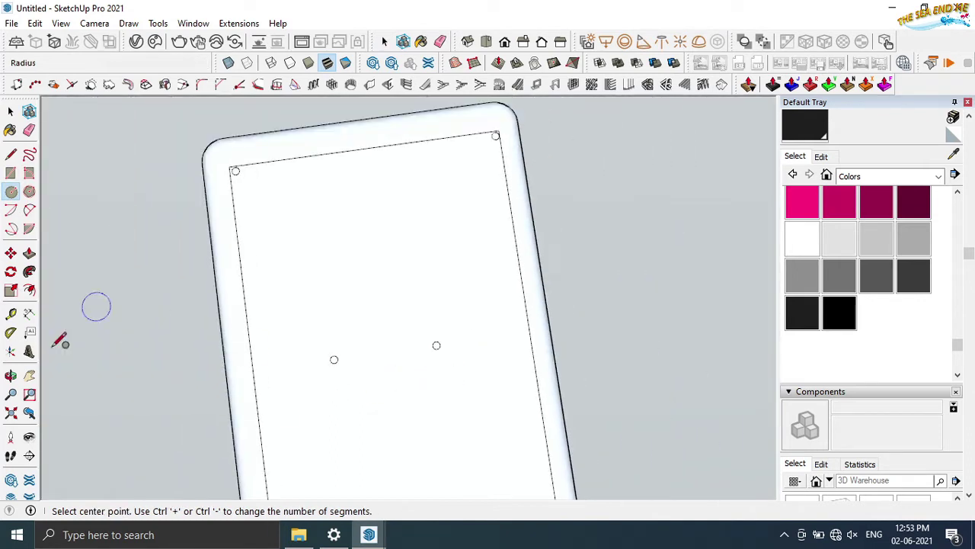
click(29, 374)
drag(376, 283, 414, 200)
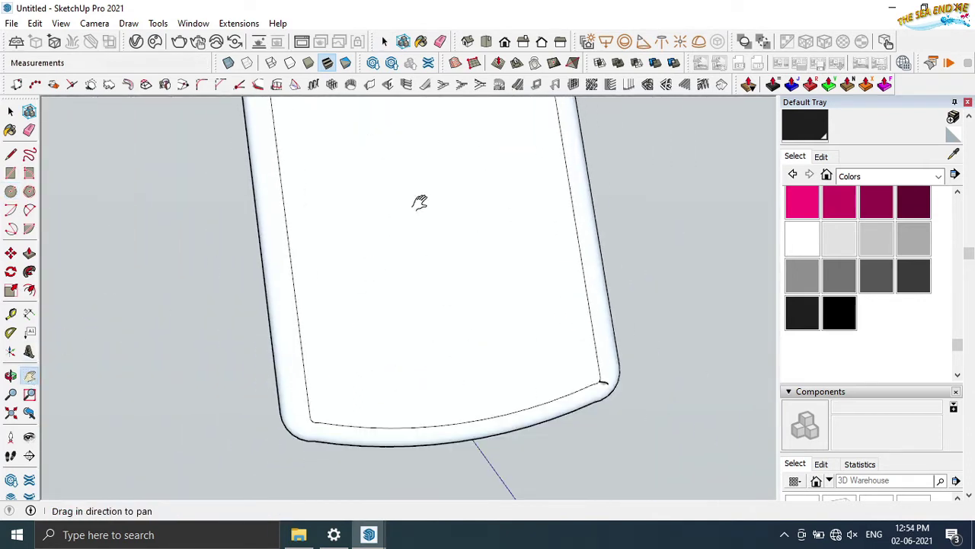
click(11, 191)
scroll(383, 397, up, 1)
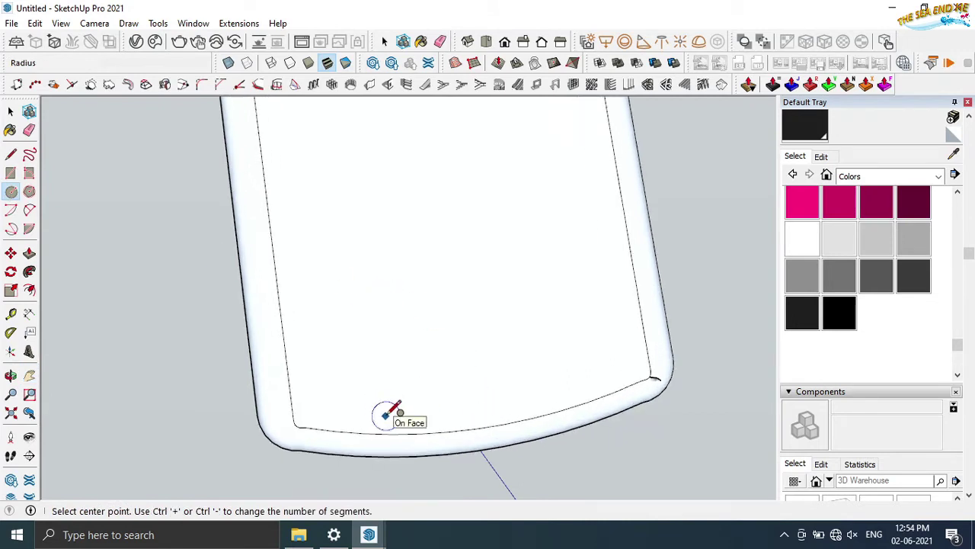
scroll(385, 413, up, 1)
click(381, 415)
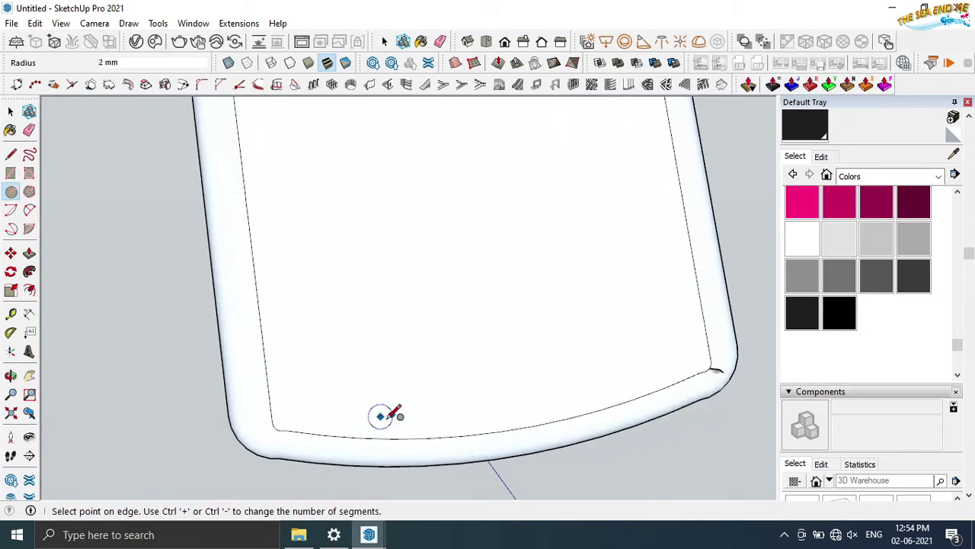
scroll(377, 414, up, 1)
key(Escape)
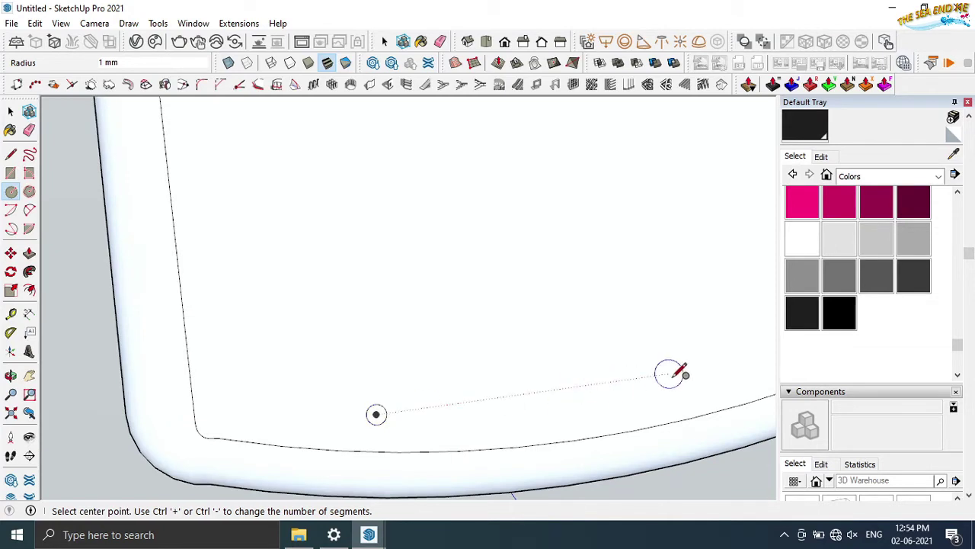
mouse_move(668, 373)
middle_down()
mouse_move(625, 389)
mouse_move(682, 430)
middle_up()
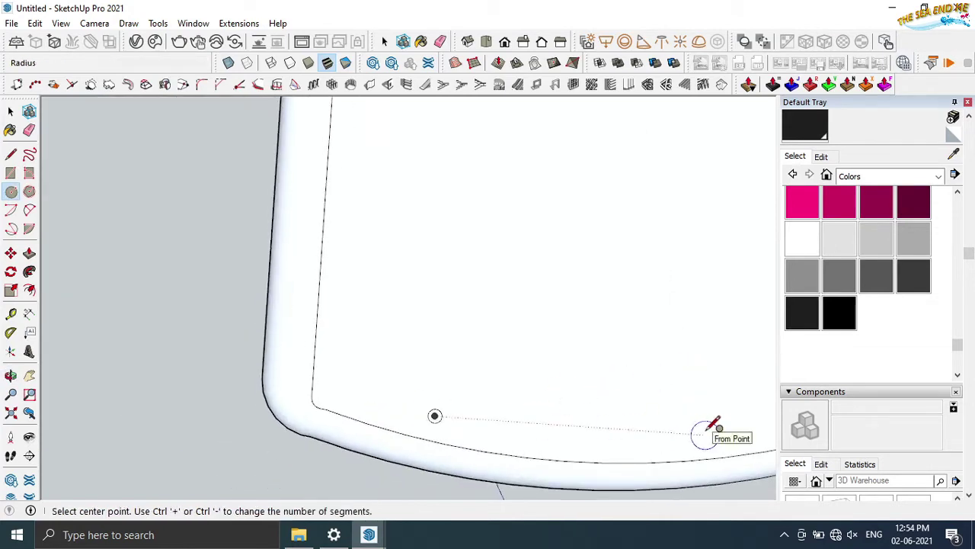
click(713, 424)
scroll(712, 424, up, 1)
scroll(712, 424, up, 1)
click(722, 434)
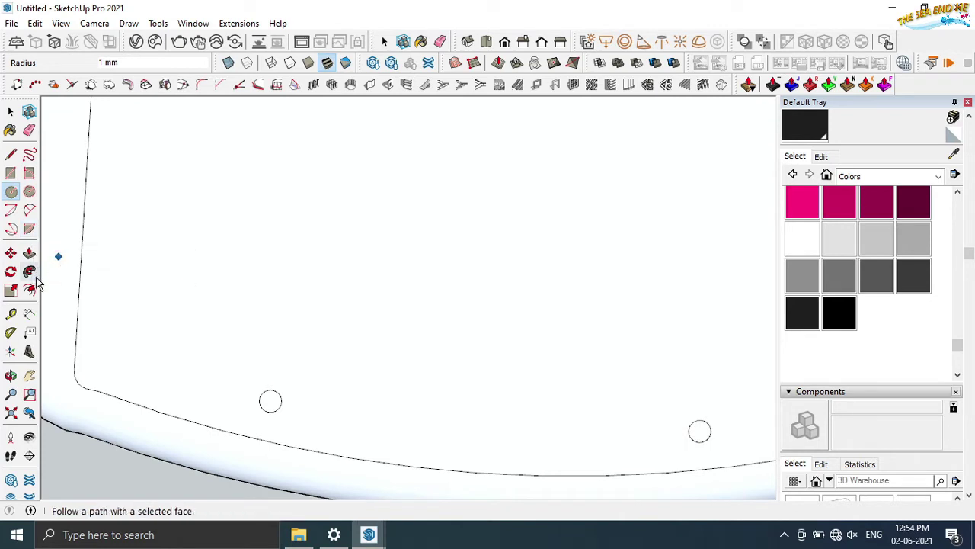
Push/pull the lower-left and central circles 1 mm into the panel
click(29, 253)
click(270, 401)
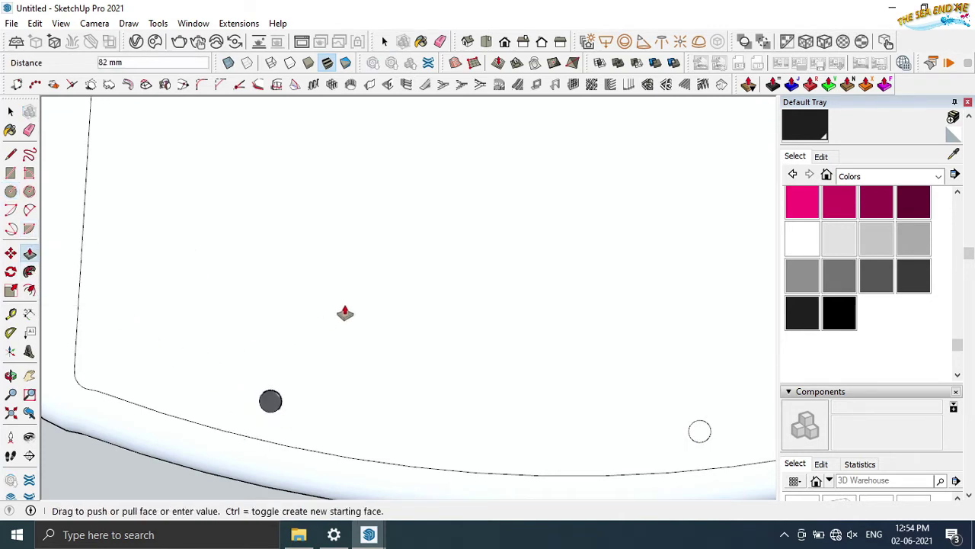
text(1)
key(Return)
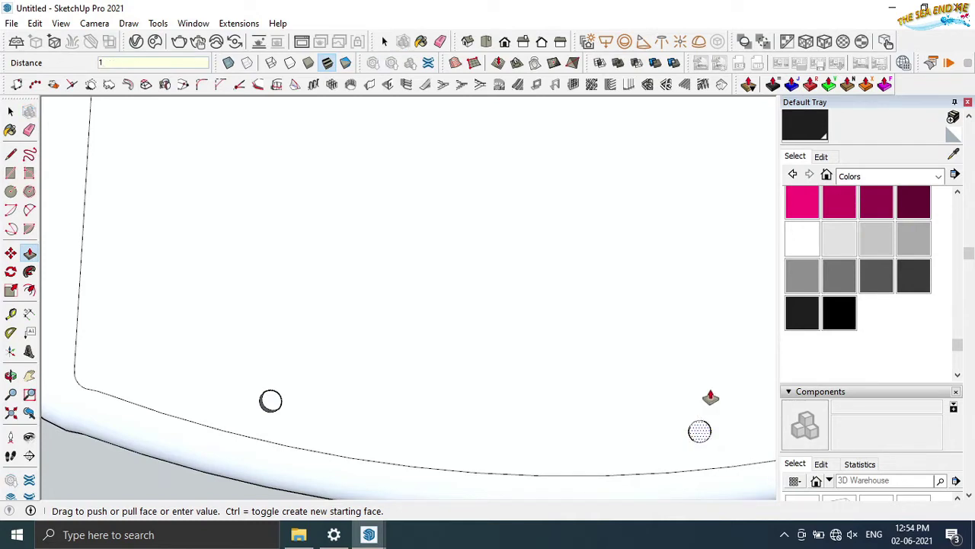
scroll(484, 403, down, 3)
mouse_move(483, 403)
middle_down()
mouse_move(507, 370)
mouse_move(523, 312)
middle_up()
scroll(526, 149, down, 2)
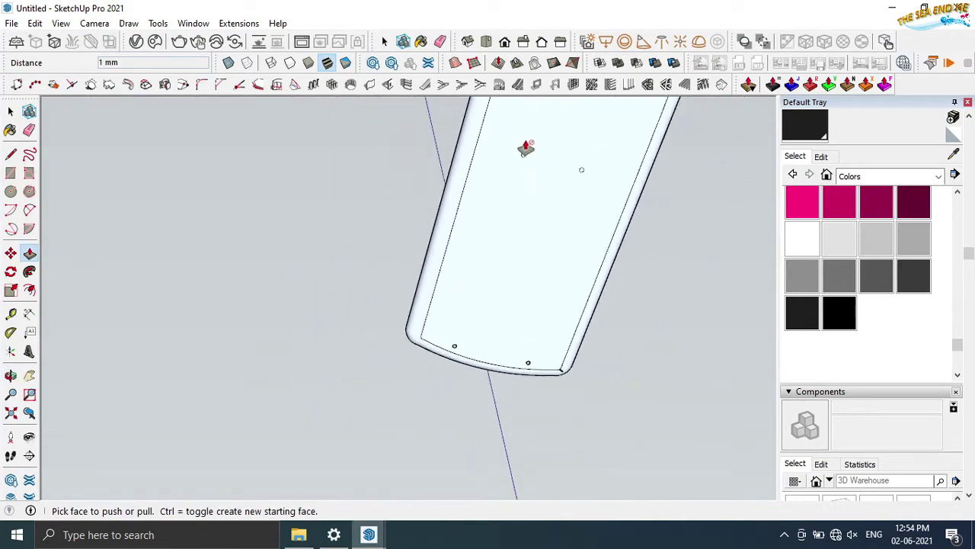
scroll(525, 148, up, 3)
scroll(527, 135, up, 2)
click(512, 239)
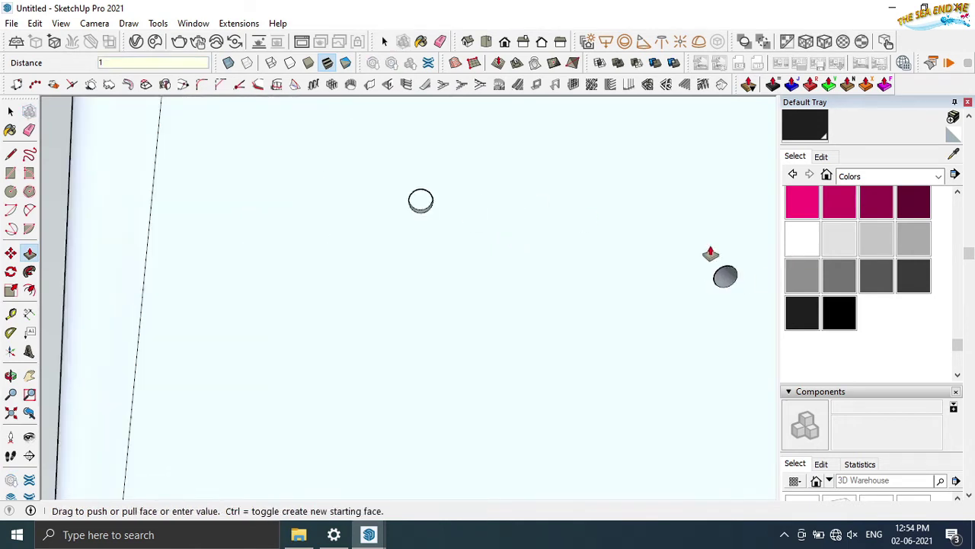
key(Return)
Recess the top-right and top-left corner circles 1 mm each
scroll(492, 317, down, 1)
scroll(487, 281, down, 2)
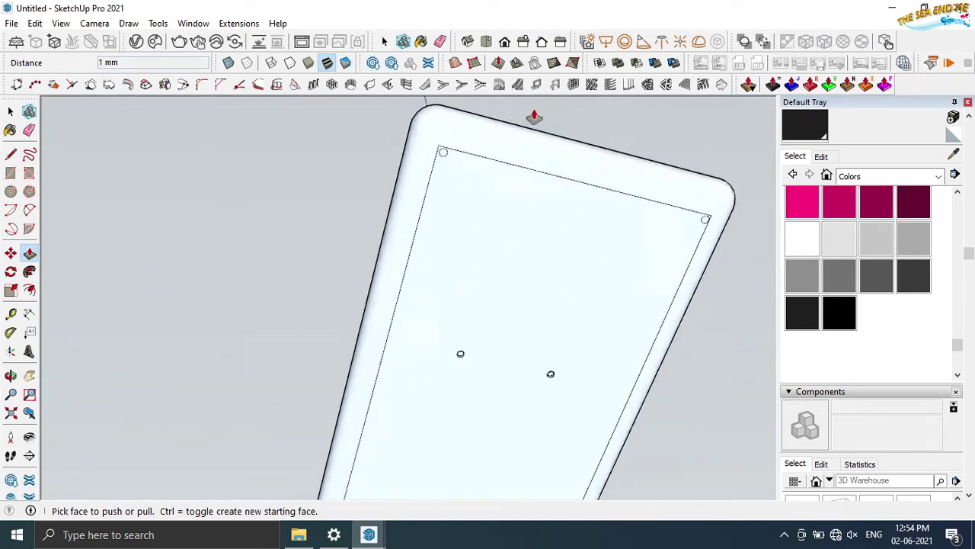
scroll(775, 272, up, 3)
scroll(771, 289, up, 2)
click(753, 276)
text(1)
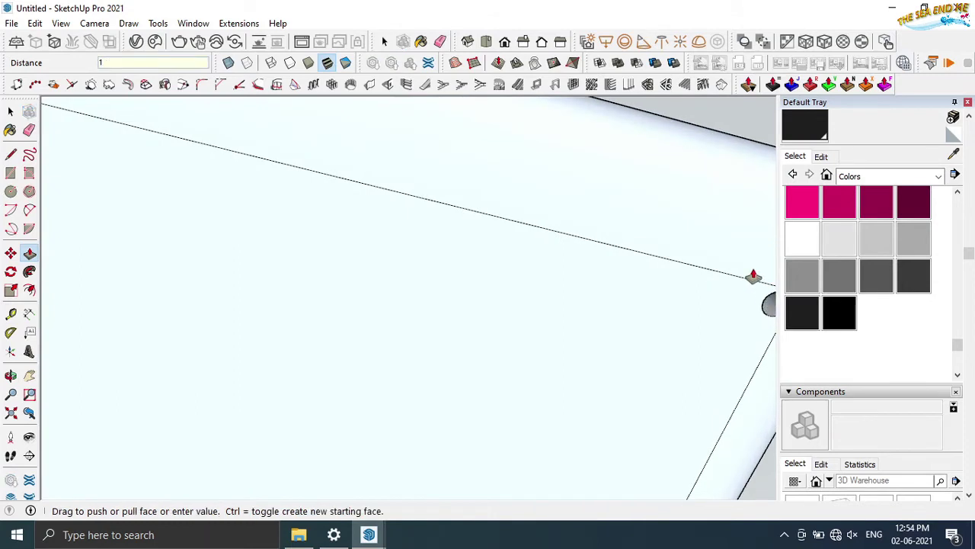
key(Return)
scroll(731, 297, down, 1)
scroll(320, 165, down, 3)
scroll(320, 218, up, 2)
click(319, 218)
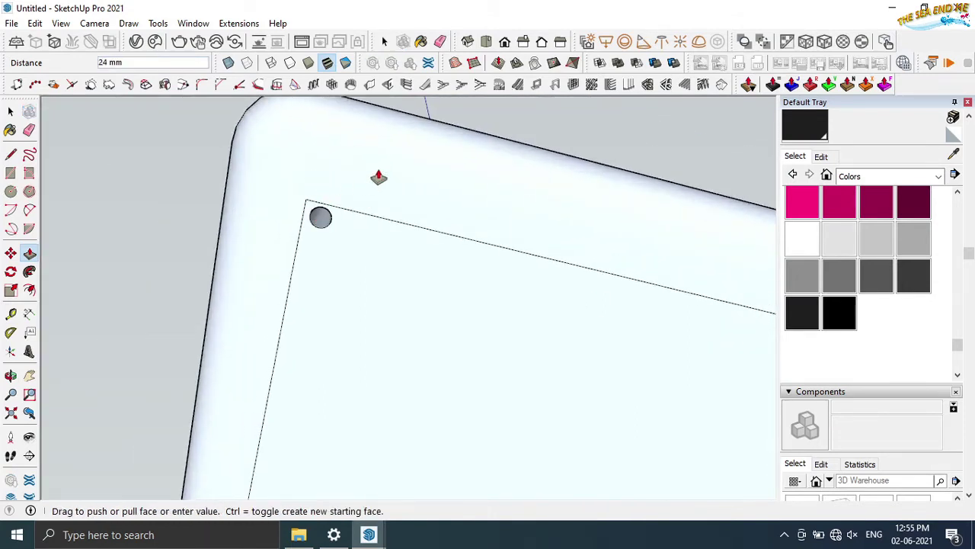
text(1)
key(Return)
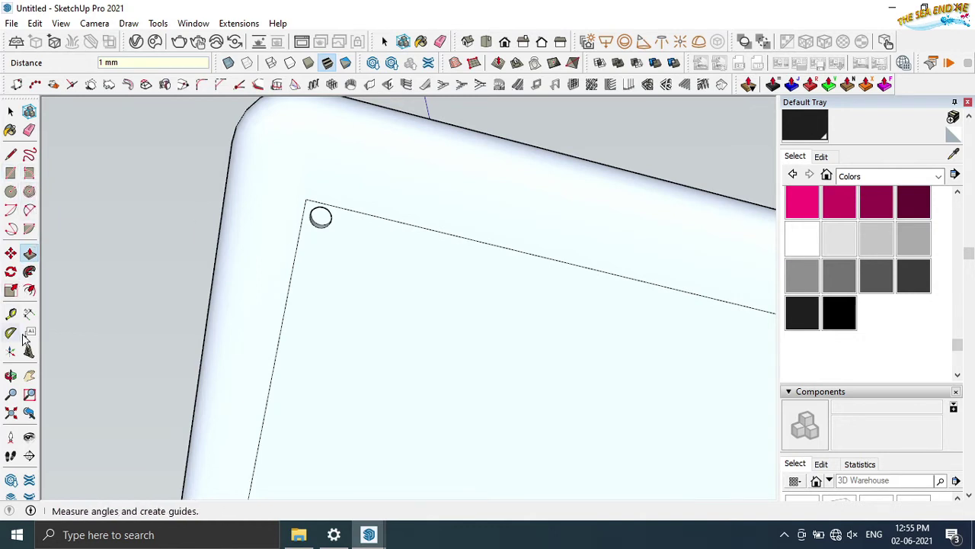
key(m)
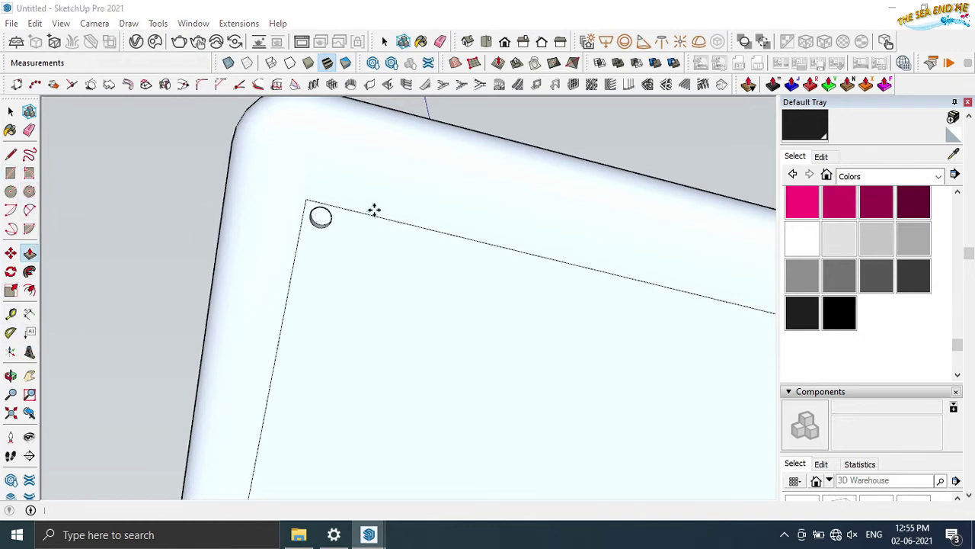
key(shift+t)
Create a 2 mm '+' 3D text in Wide Latin and bring it to the corner hole
key(BackSpace)
text(+)
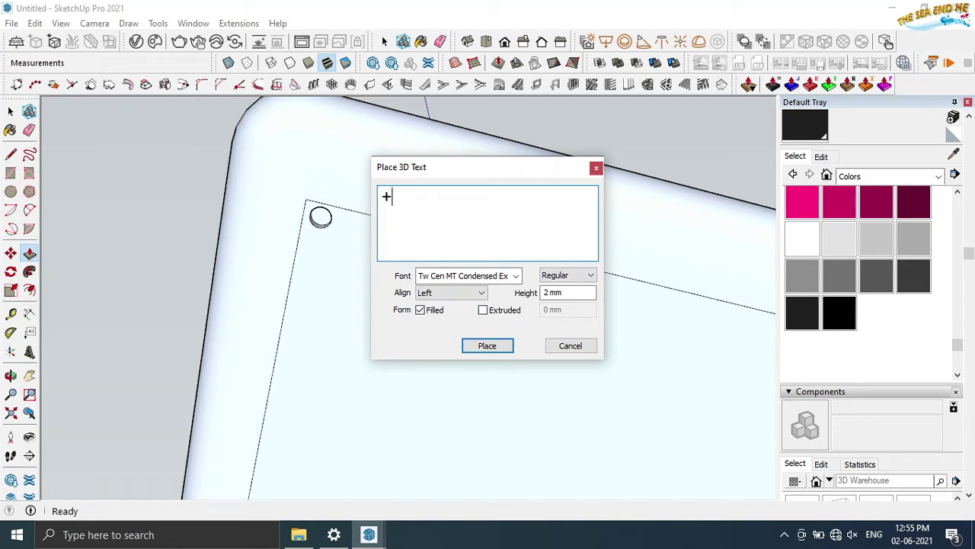
click(450, 276)
click(465, 387)
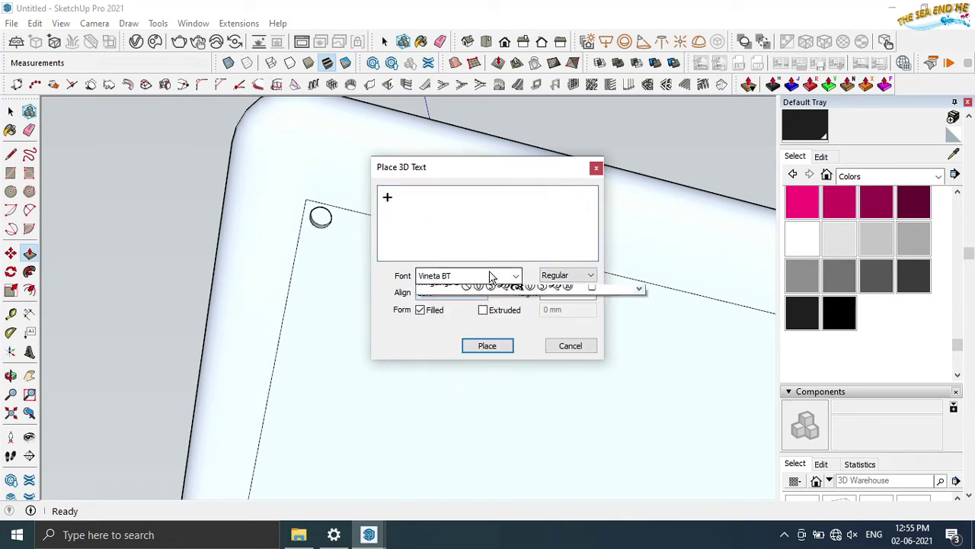
click(490, 275)
click(457, 341)
click(492, 276)
click(476, 324)
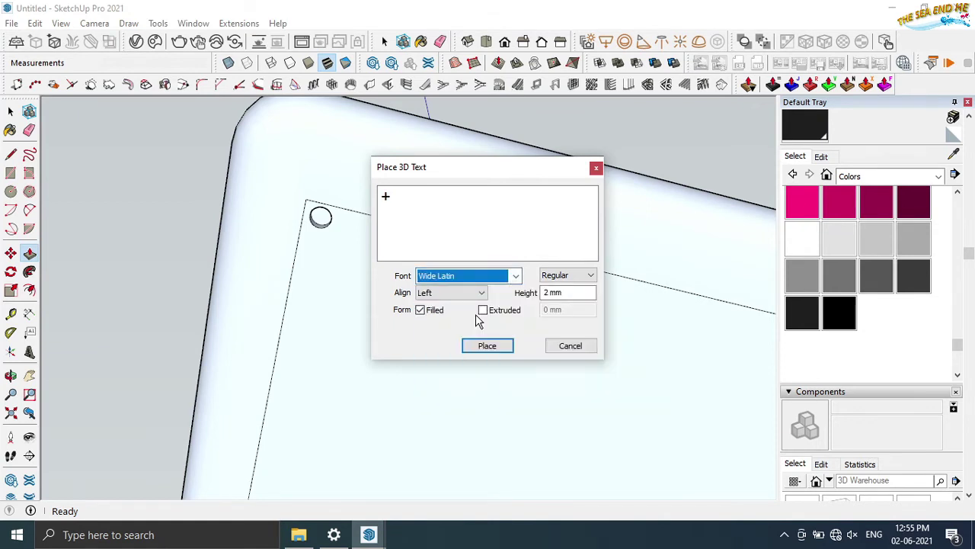
click(488, 344)
scroll(318, 221, up, 3)
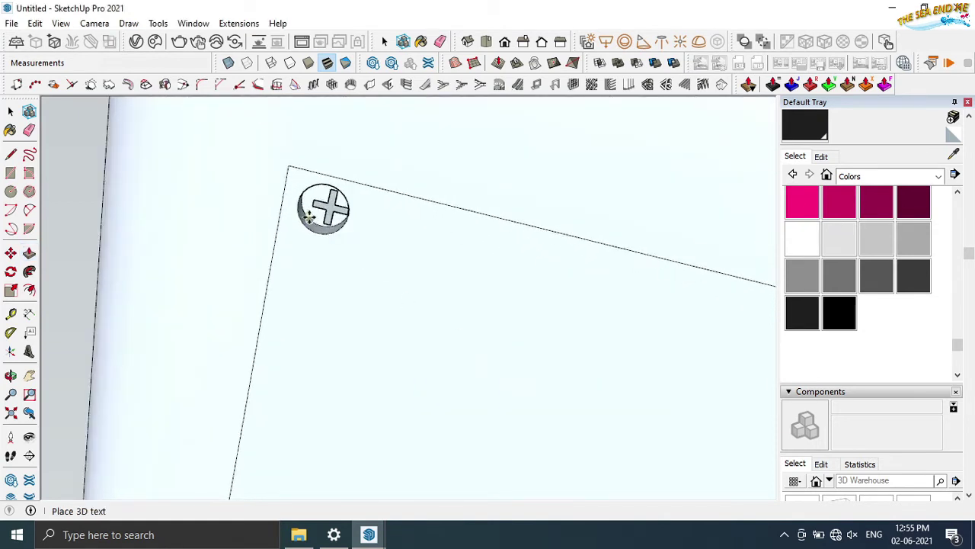
scroll(320, 221, up, 2)
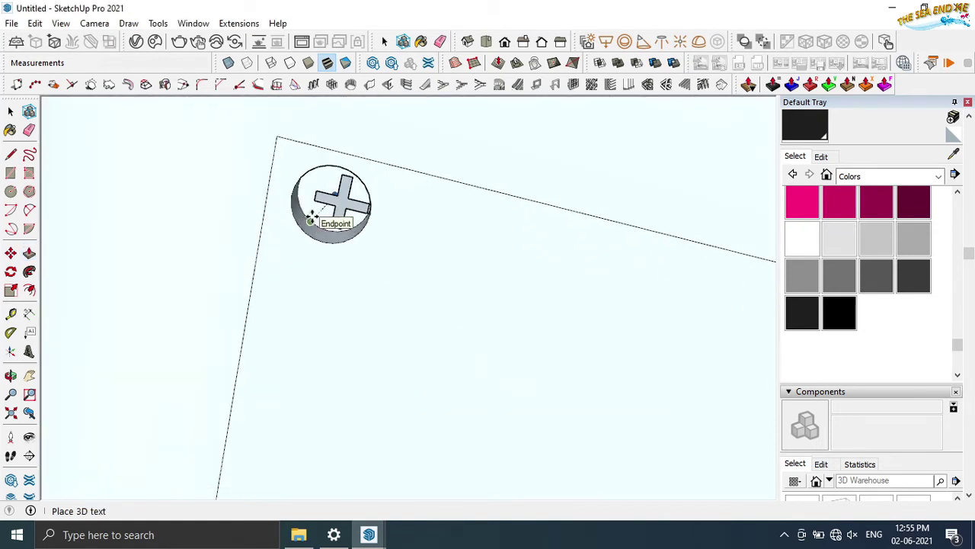
mouse_move(326, 207)
middle_down()
mouse_move(342, 185)
mouse_move(421, 142)
mouse_move(394, 210)
middle_up()
Drop the cross into the corner hole and copy it into a neighbouring hole
click(374, 209)
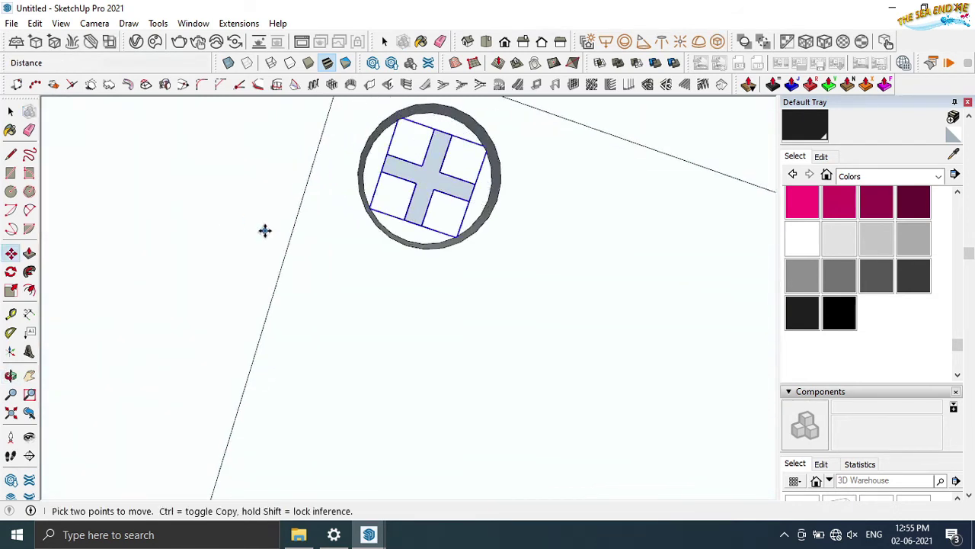
key(ctrl)
click(430, 178)
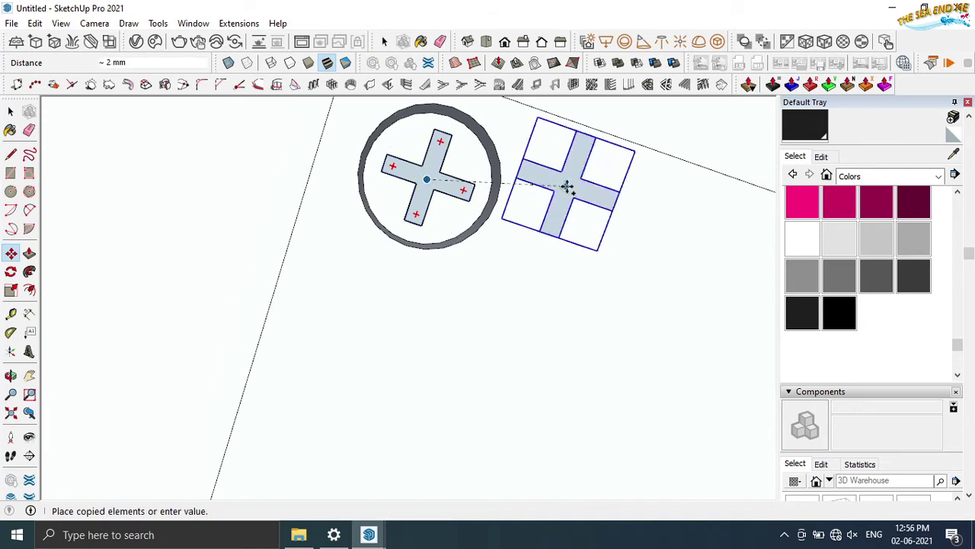
scroll(566, 190, down, 3)
scroll(442, 244, up, 5)
scroll(442, 244, up, 3)
scroll(629, 319, up, 3)
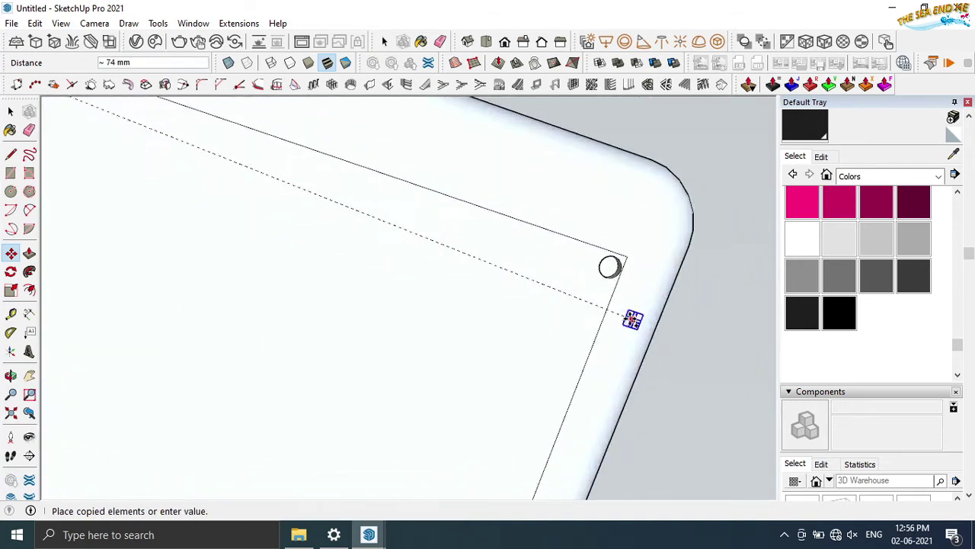
scroll(571, 191, up, 3)
scroll(568, 163, up, 2)
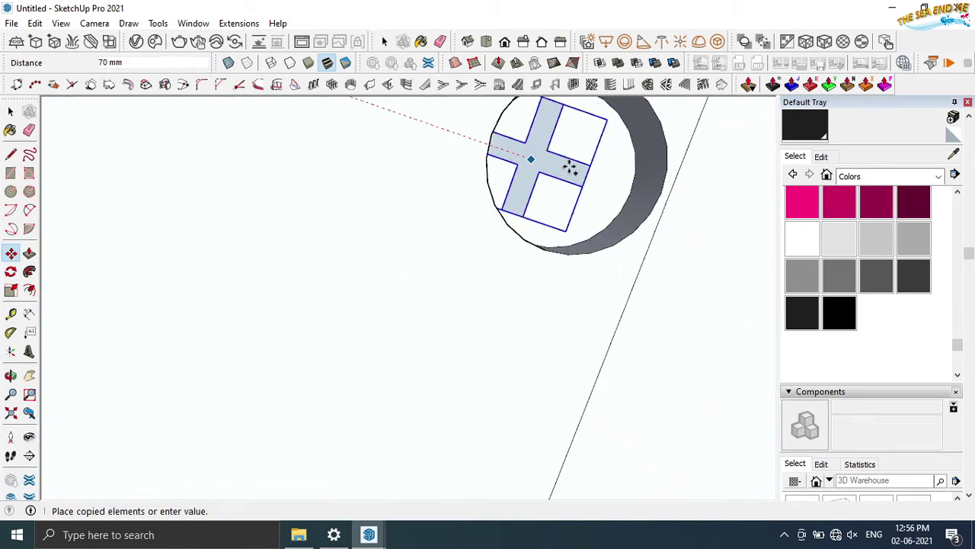
mouse_move(567, 163)
middle_down()
mouse_move(461, 114)
mouse_move(426, 152)
mouse_move(455, 154)
middle_up()
scroll(469, 122, down, 3)
scroll(454, 155, up, 2)
click(454, 154)
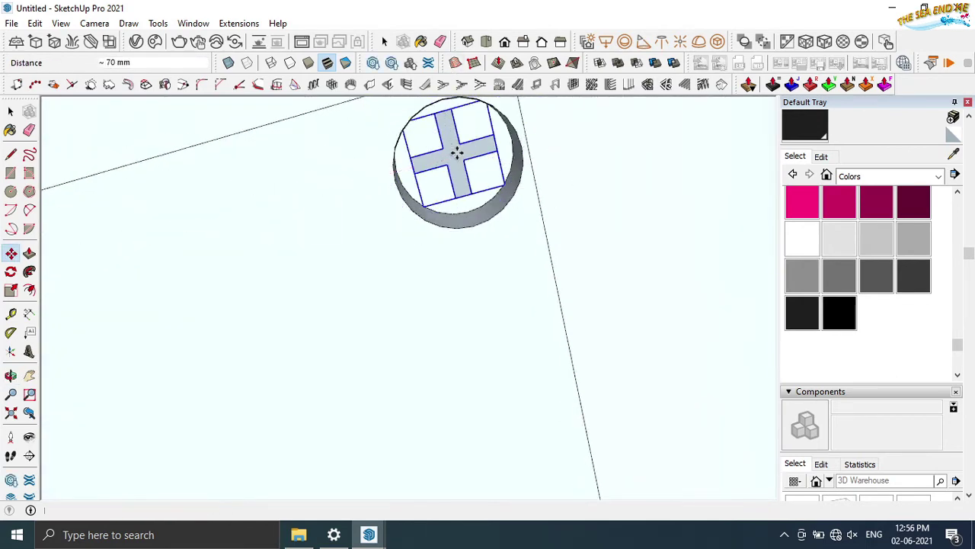
Copy the cross into two more screw holes on the underside
scroll(451, 150, up, 2)
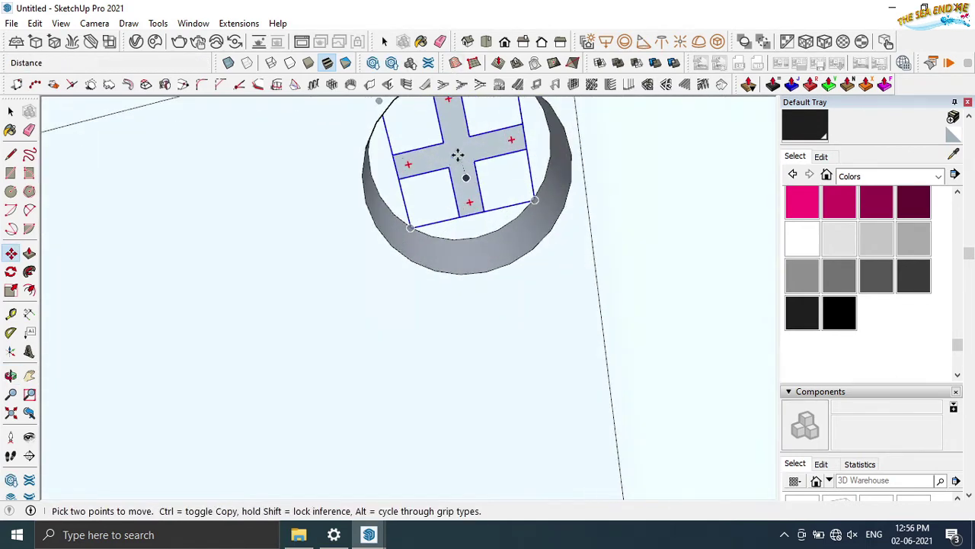
ctrl+click(406, 259)
scroll(435, 283, up, 3)
mouse_move(435, 283)
middle_down()
mouse_move(462, 227)
mouse_move(426, 320)
middle_up()
scroll(426, 320, down, 3)
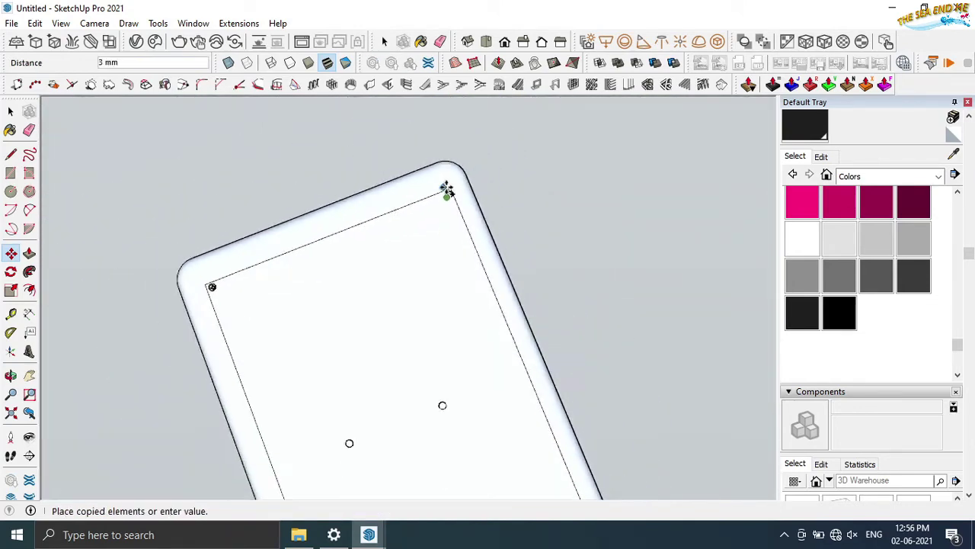
scroll(370, 381, up, 4)
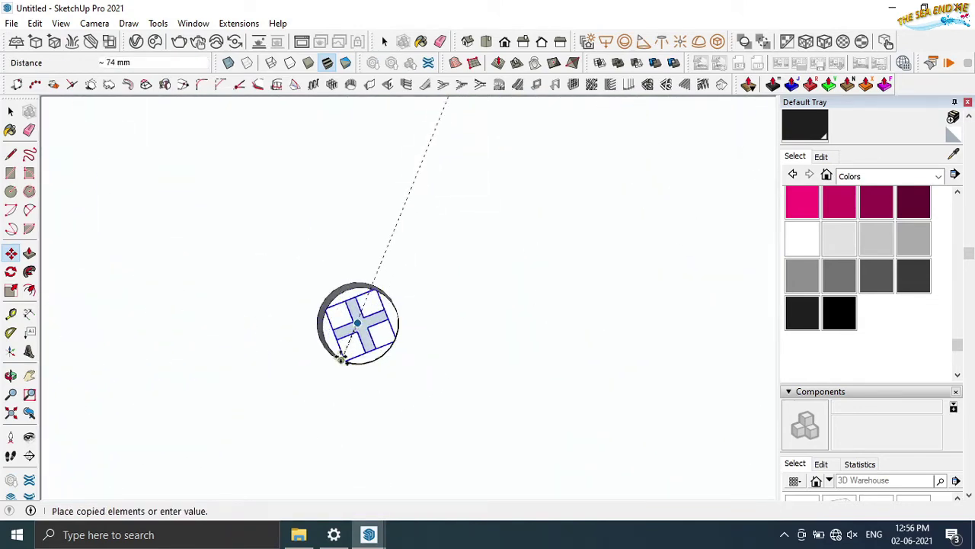
click(342, 360)
ctrl+click(342, 372)
scroll(378, 309, down, 4)
scroll(563, 248, up, 2)
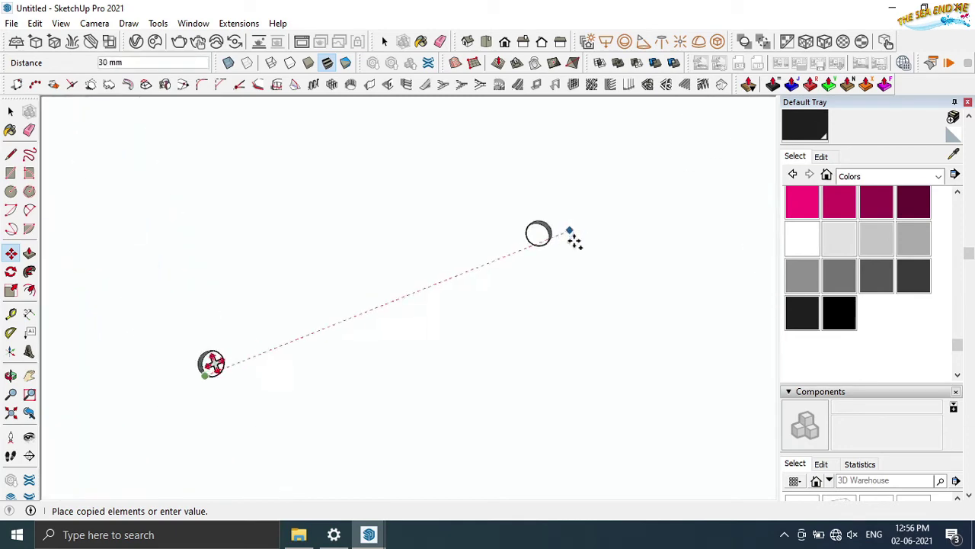
scroll(505, 246, up, 3)
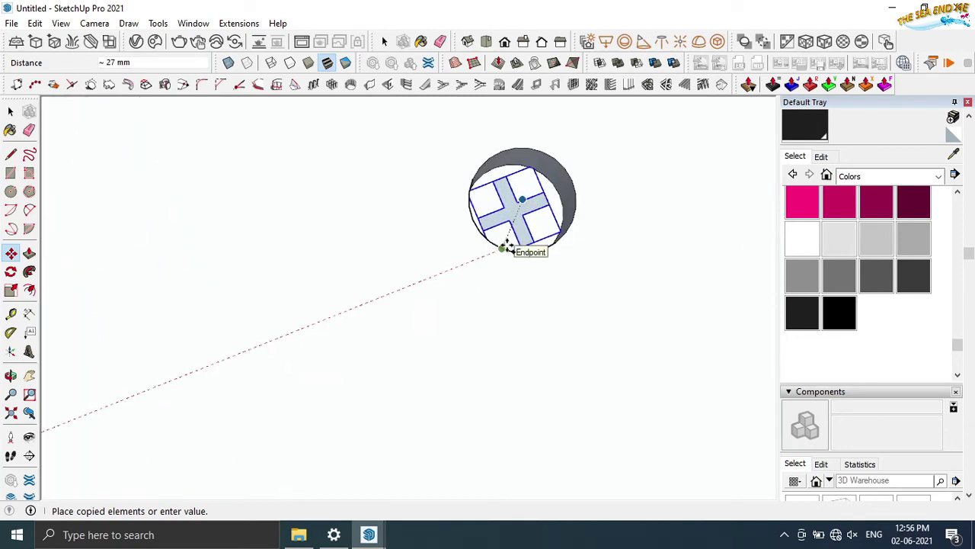
click(505, 246)
Copy the cross into the bottom hole and the last remaining hole
ctrl+click(512, 249)
scroll(413, 289, down, 1)
scroll(414, 289, down, 3)
scroll(416, 290, down, 2)
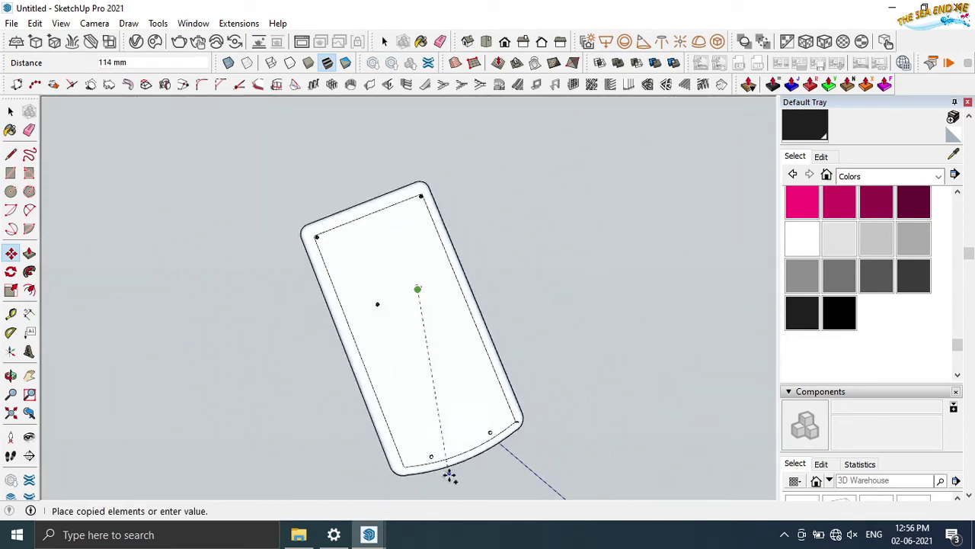
scroll(449, 467, up, 3)
scroll(448, 467, up, 3)
click(169, 245)
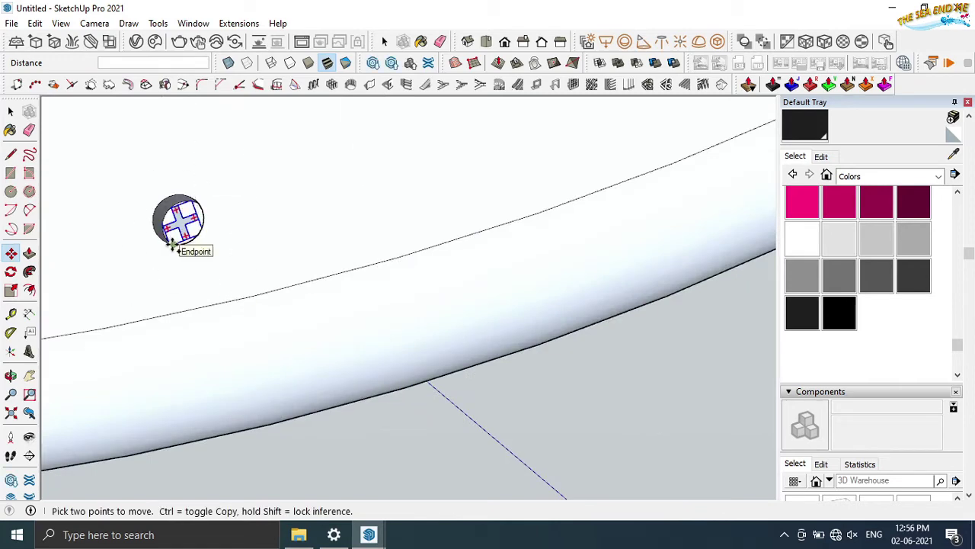
ctrl+click(172, 246)
scroll(196, 233, down, 2)
scroll(261, 305, down, 2)
scroll(267, 297, up, 4)
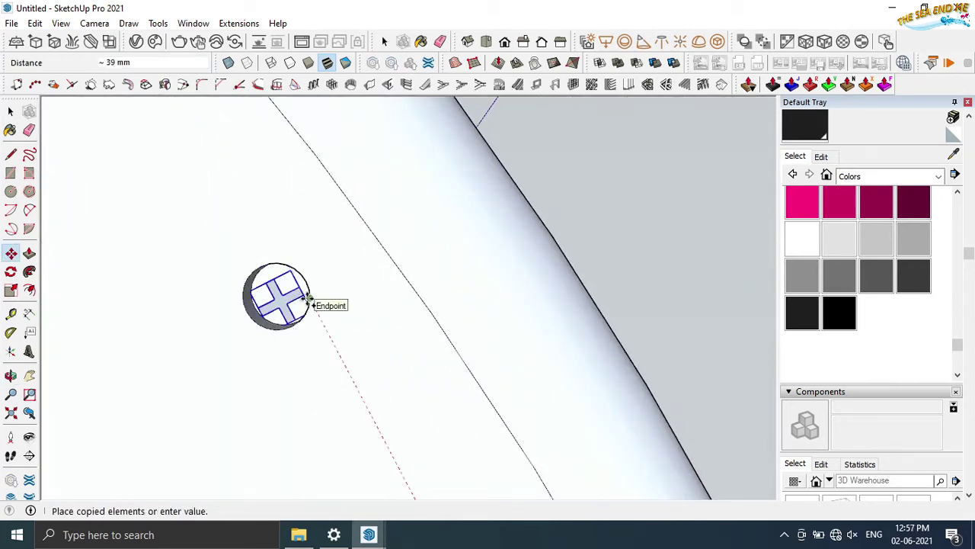
click(309, 299)
key(space)
scroll(647, 184, down, 2)
mouse_move(646, 185)
middle_down()
mouse_move(533, 268)
mouse_move(492, 185)
mouse_move(392, 305)
mouse_move(551, 168)
mouse_move(311, 400)
mouse_move(300, 268)
middle_up()
scroll(591, 221, up, 2)
scroll(584, 217, up, 2)
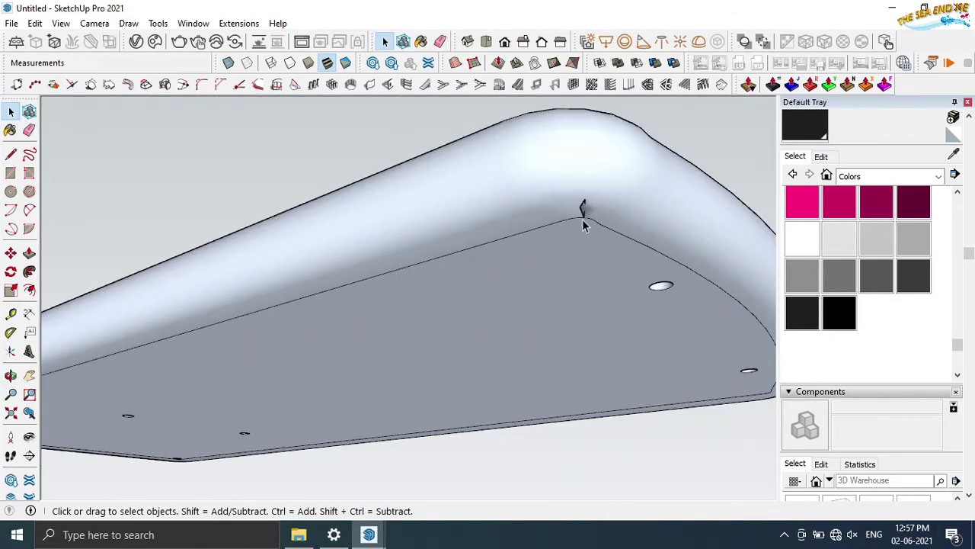
scroll(584, 225, down, 3)
Paint the two function keys with red-orange Color B05
mouse_move(431, 359)
middle_down()
mouse_move(423, 305)
mouse_move(416, 385)
middle_up()
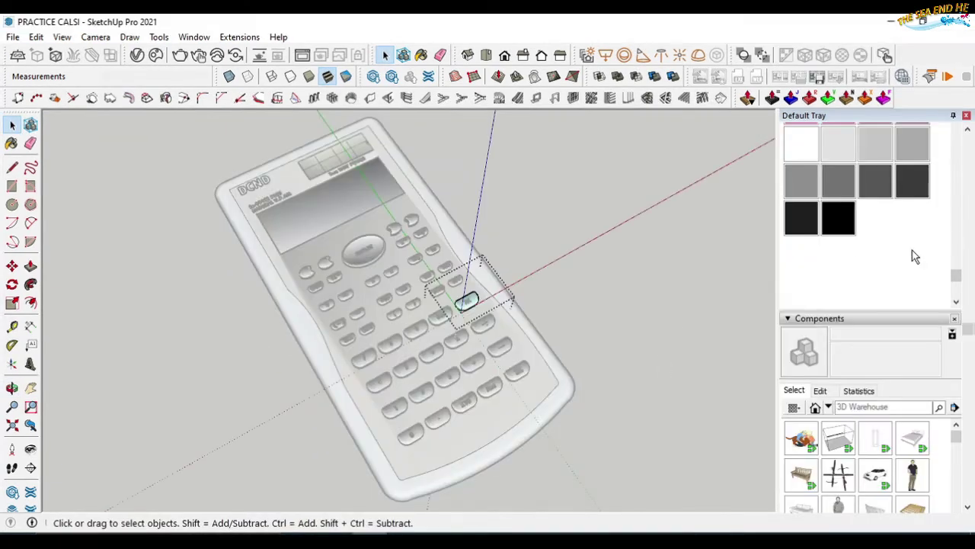
scroll(911, 254, up, 5)
scroll(884, 279, up, 5)
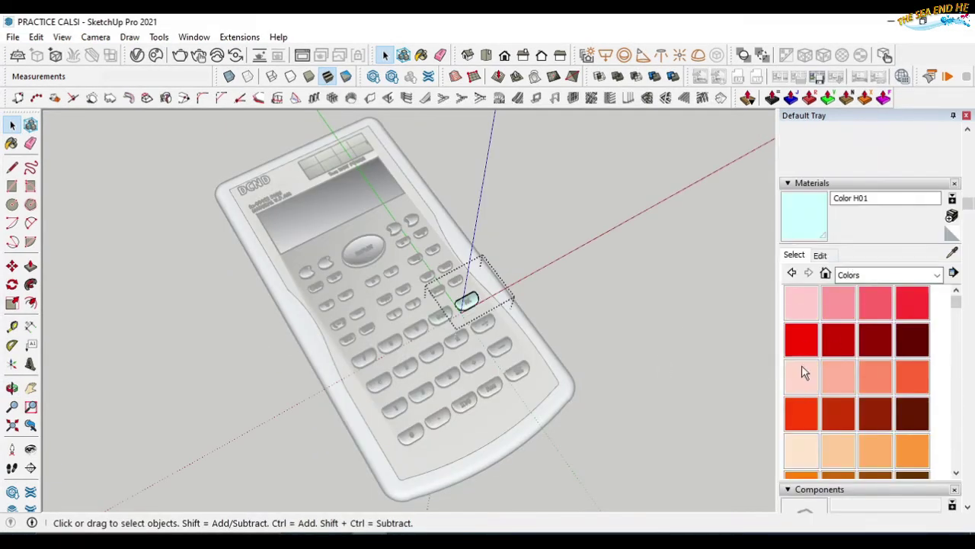
click(802, 412)
key(space)
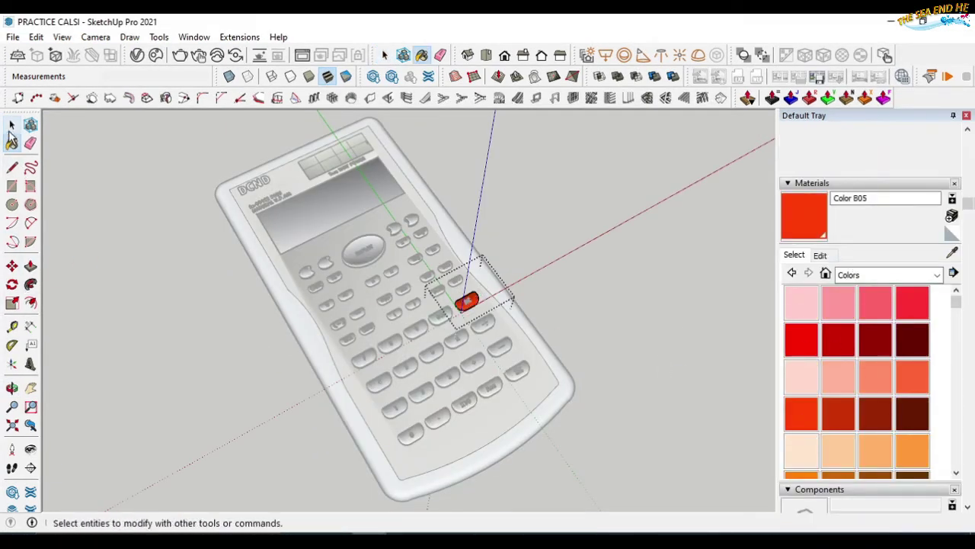
scroll(438, 324, up, 5)
key(b)
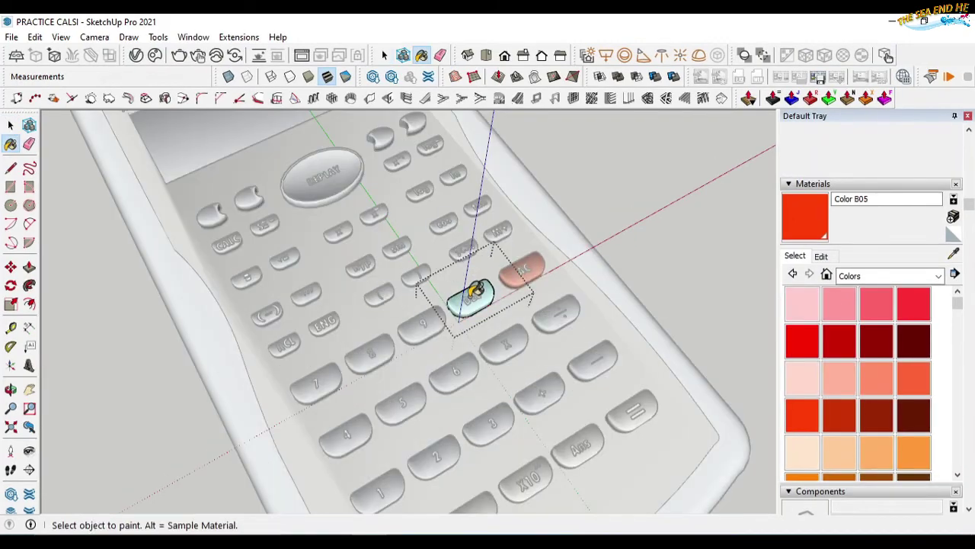
click(470, 299)
Zoom extents to show the whole calculator
click(11, 125)
scroll(226, 356, down, 3)
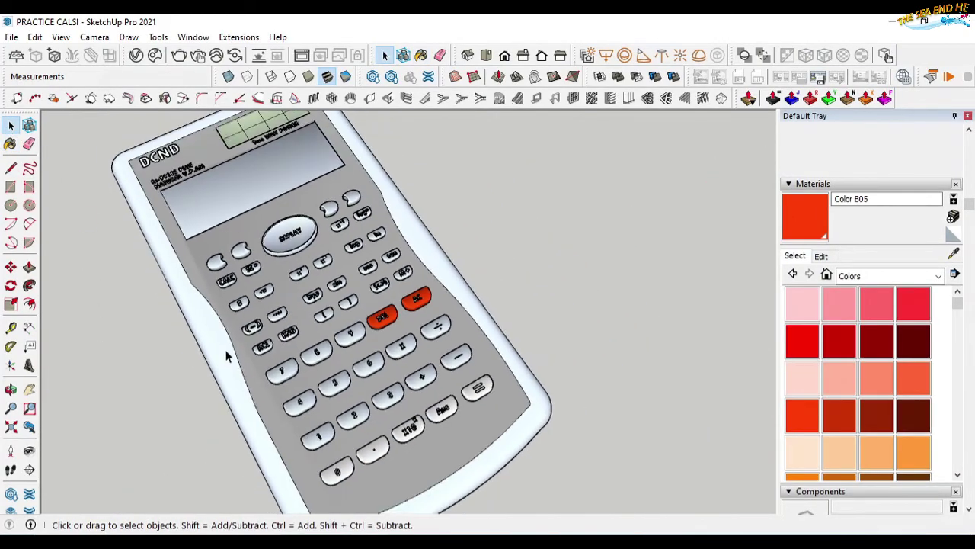
scroll(221, 350, down, 2)
scroll(218, 349, down, 1)
mouse_move(218, 348)
middle_down()
mouse_move(180, 359)
mouse_move(246, 368)
middle_up()
click(10, 427)
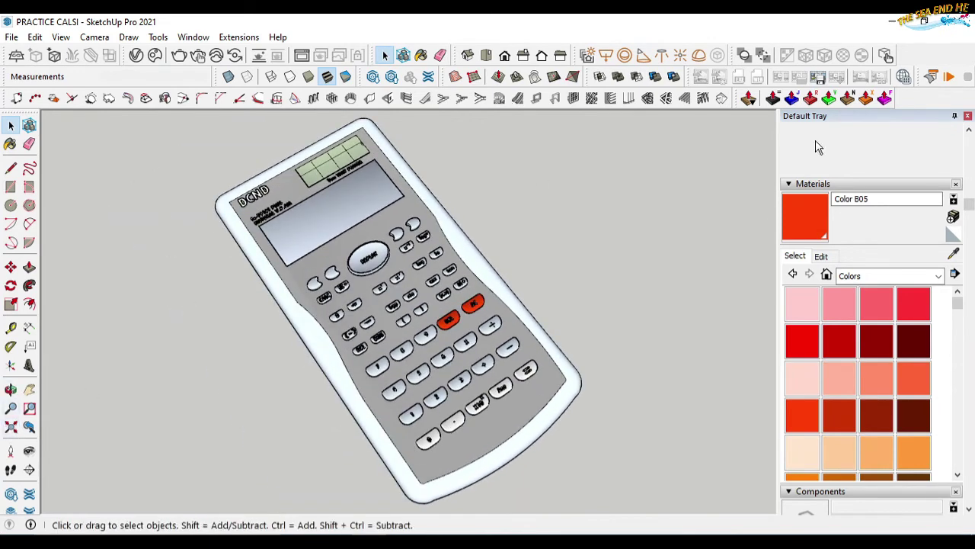
Show the Enscape toolbar and start Enscape to render the PRACTICE CALSI calculator in real time
right_click(918, 57)
click(846, 282)
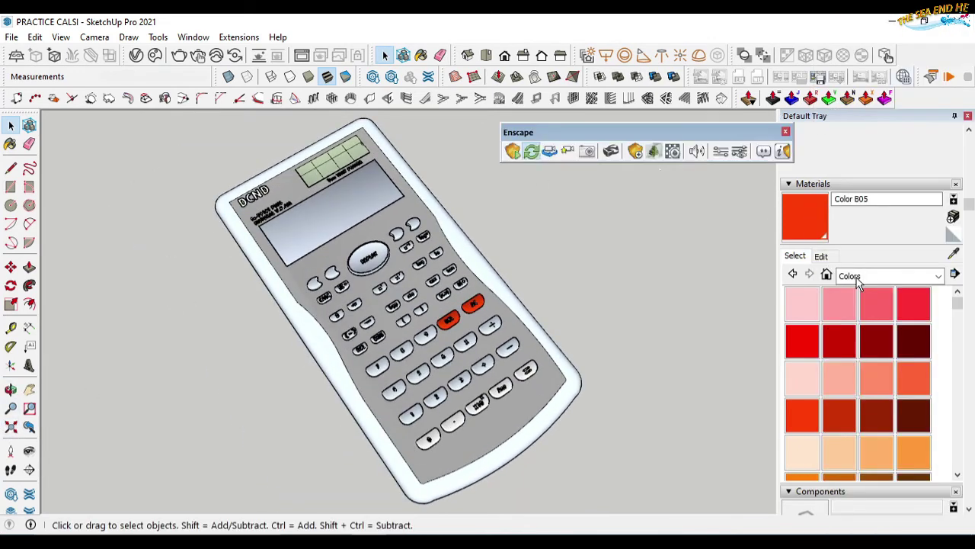
drag(605, 113, 565, 96)
click(466, 134)
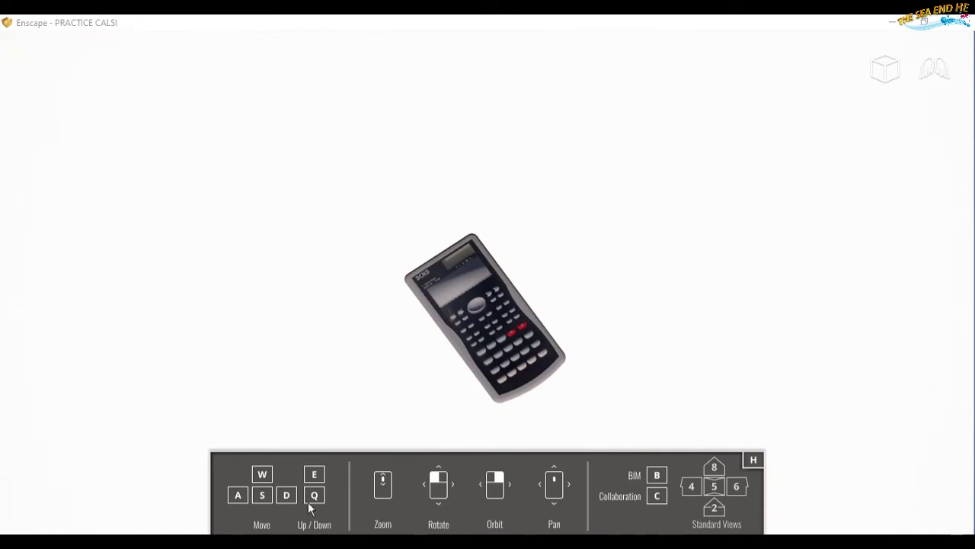
Nudge the Enscape view up and dismiss the navigation help panel, leaving just the red-key calculator render
key(q)
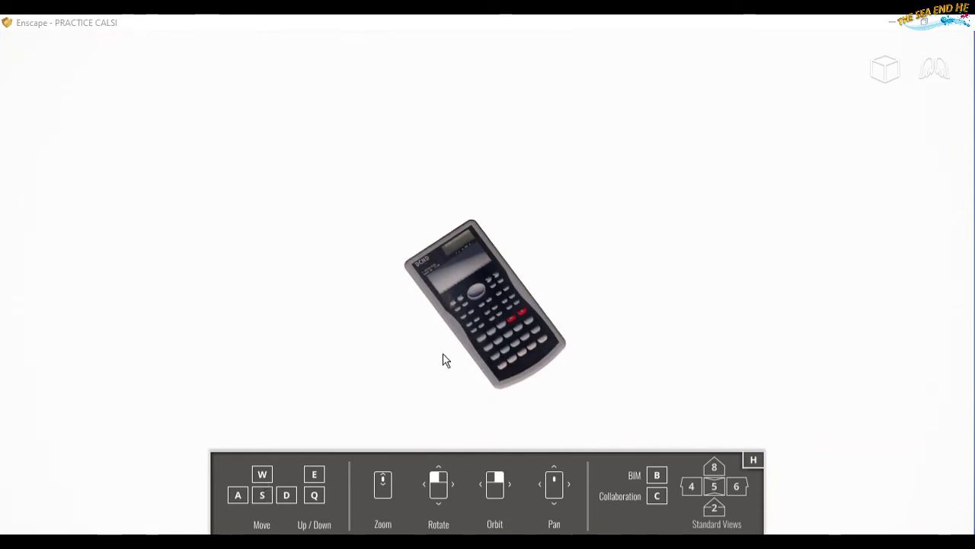
click(749, 464)
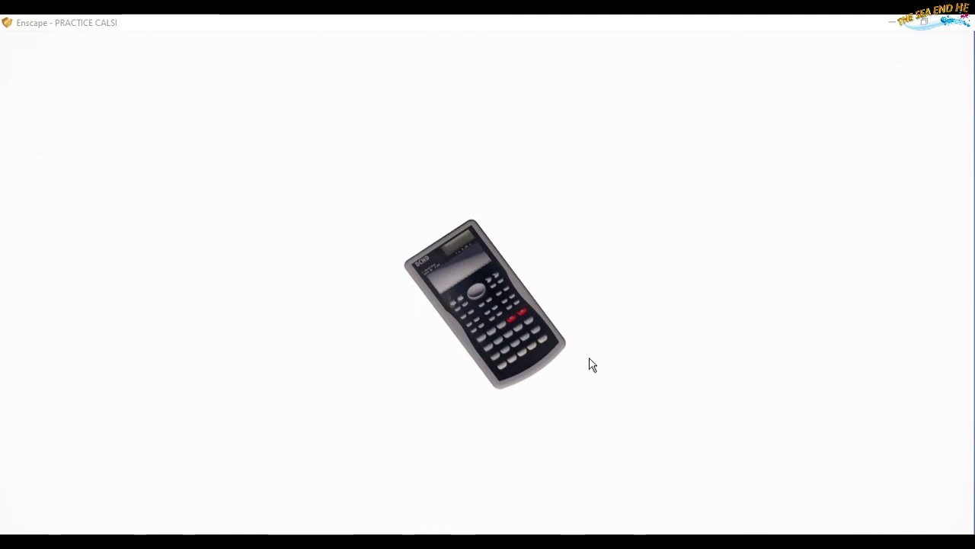
right_click(566, 260)
click(545, 302)
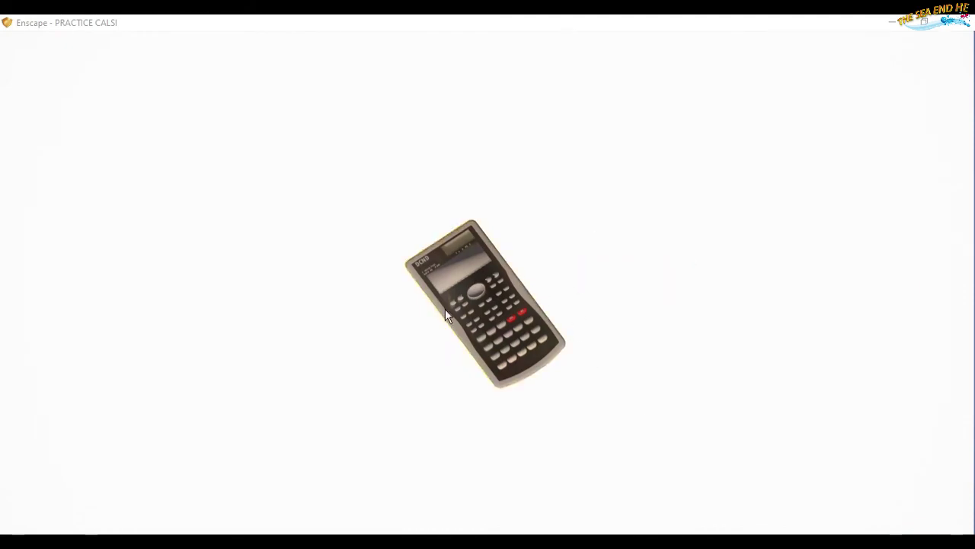